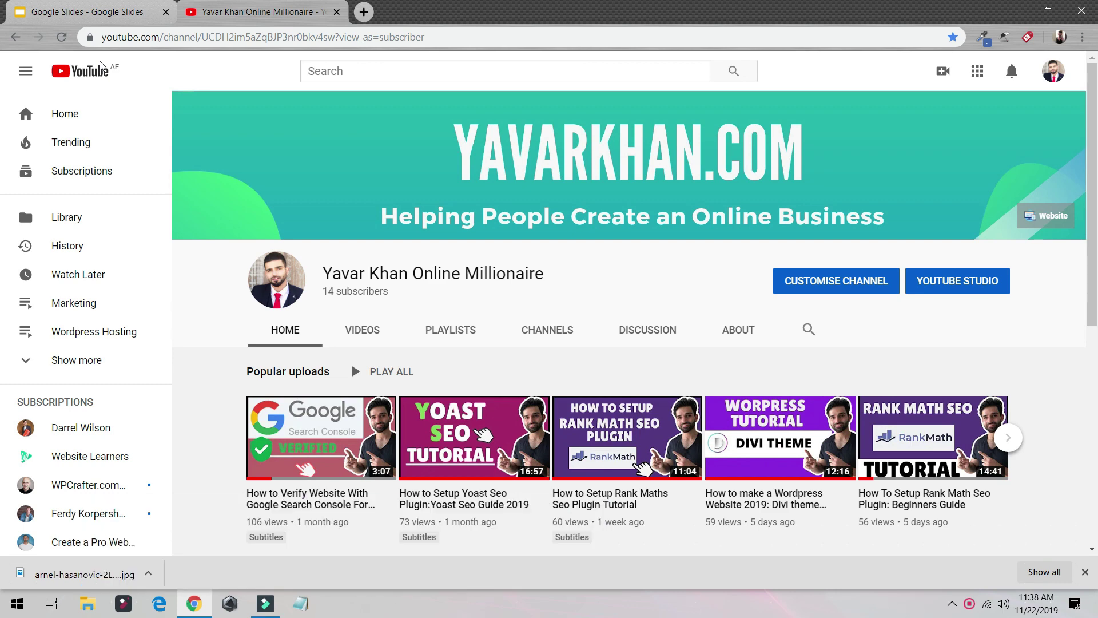
Open bluehost.com in a new browser tab and go to the hosting account login
left_click(364, 12)
type("blu")
key("Return")
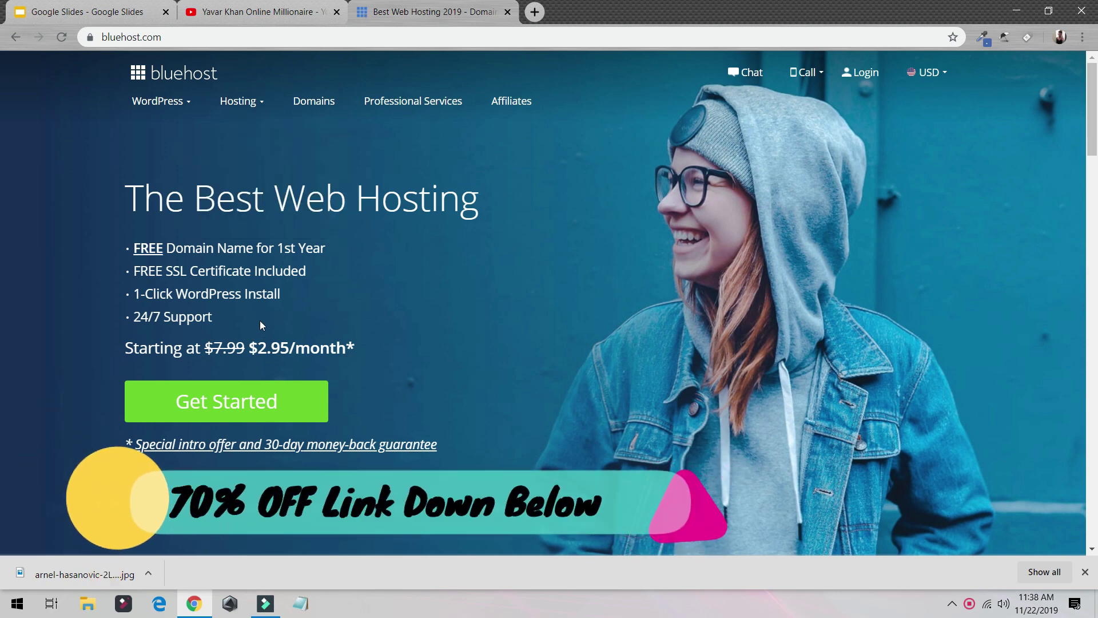
left_click_drag(280, 294, 121, 300)
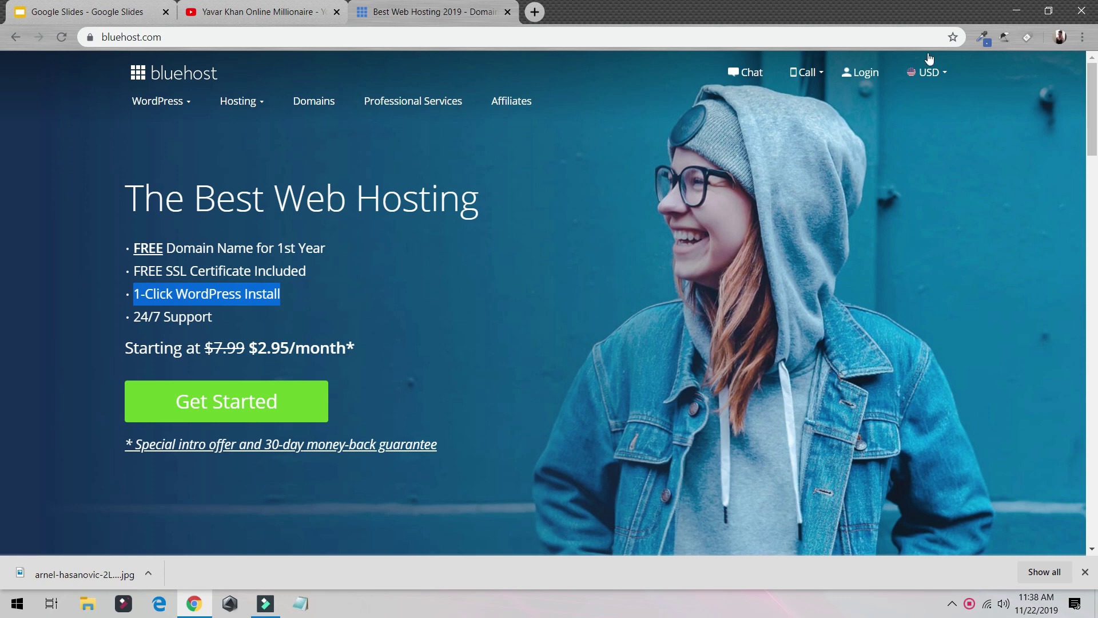
left_click(856, 74)
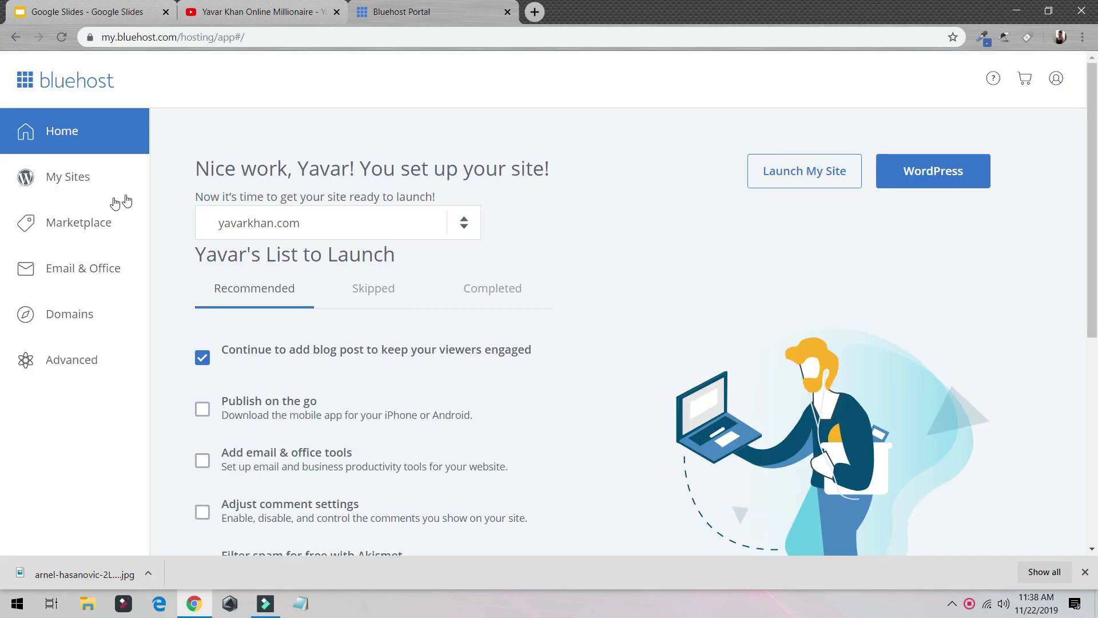
Log into WordPress for the Yoga site from the hosting account's site list and close the Bluehost portal
left_click(86, 179)
scroll(730, 136, "down", 5)
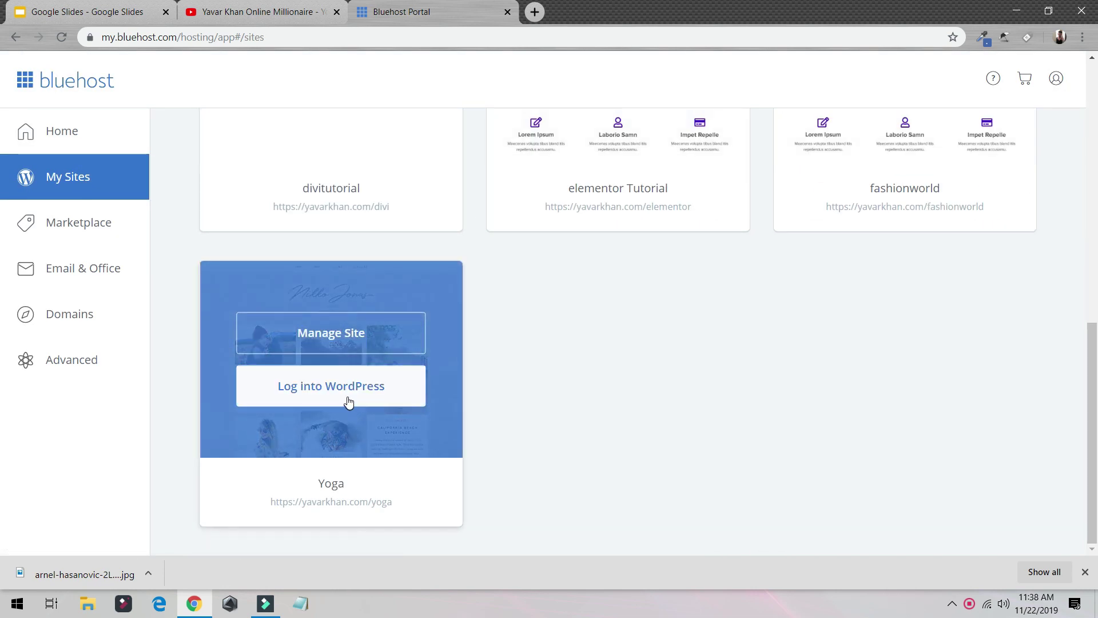
left_click(417, 397)
left_click(507, 13)
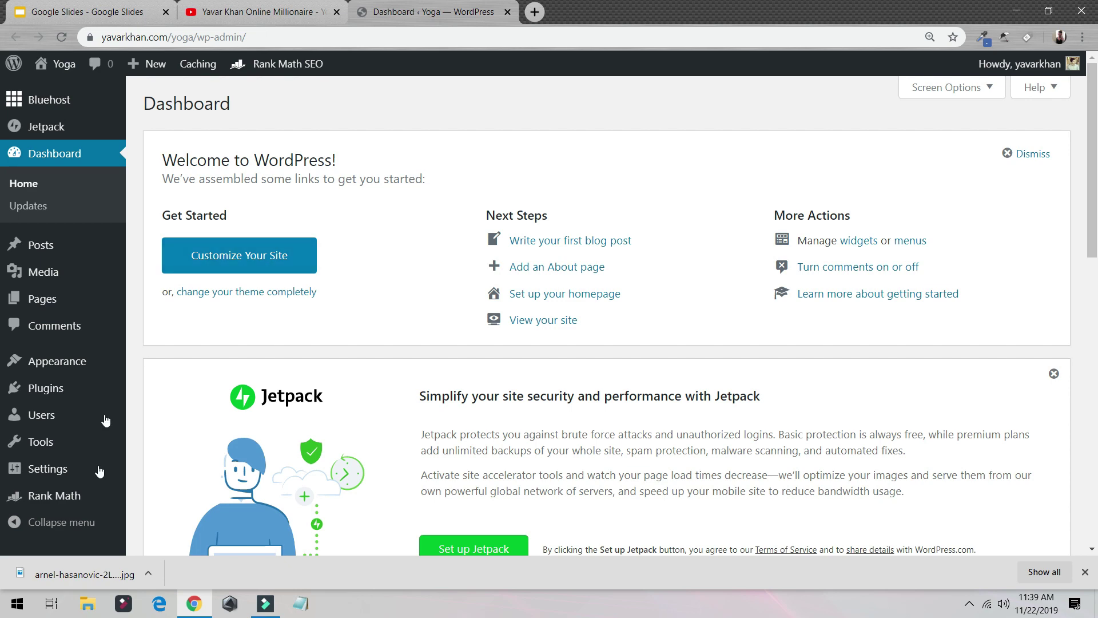
Open the live Yoga site in a new browser tab, look through its homepage, and return to the WordPress dashboard
mouse_move(57, 72)
left_click(62, 92, "ctrl")
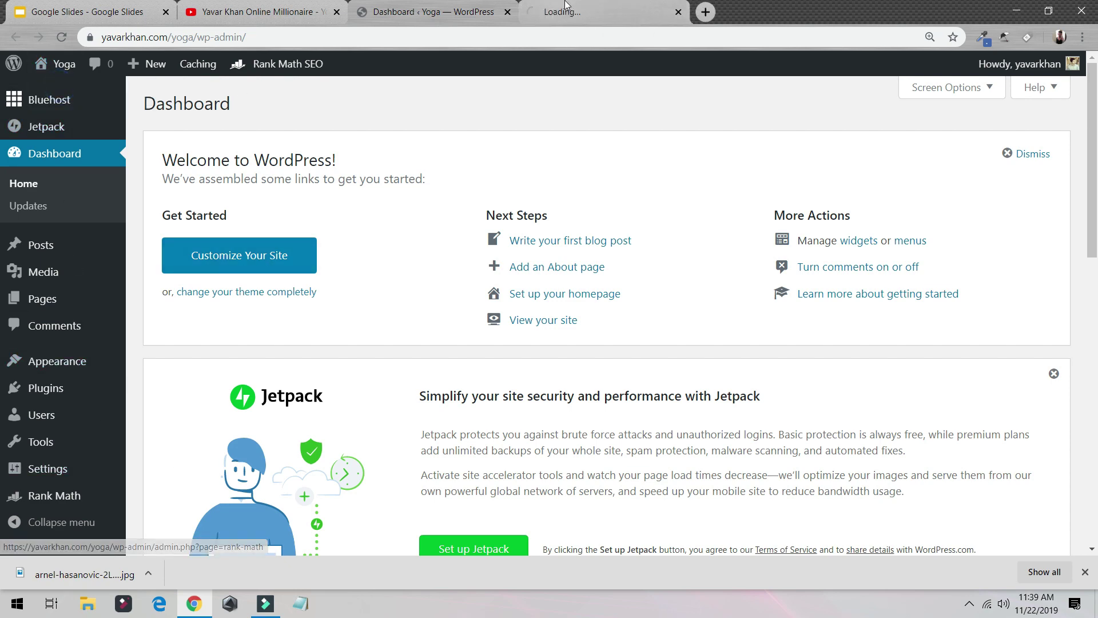
left_click(566, 5)
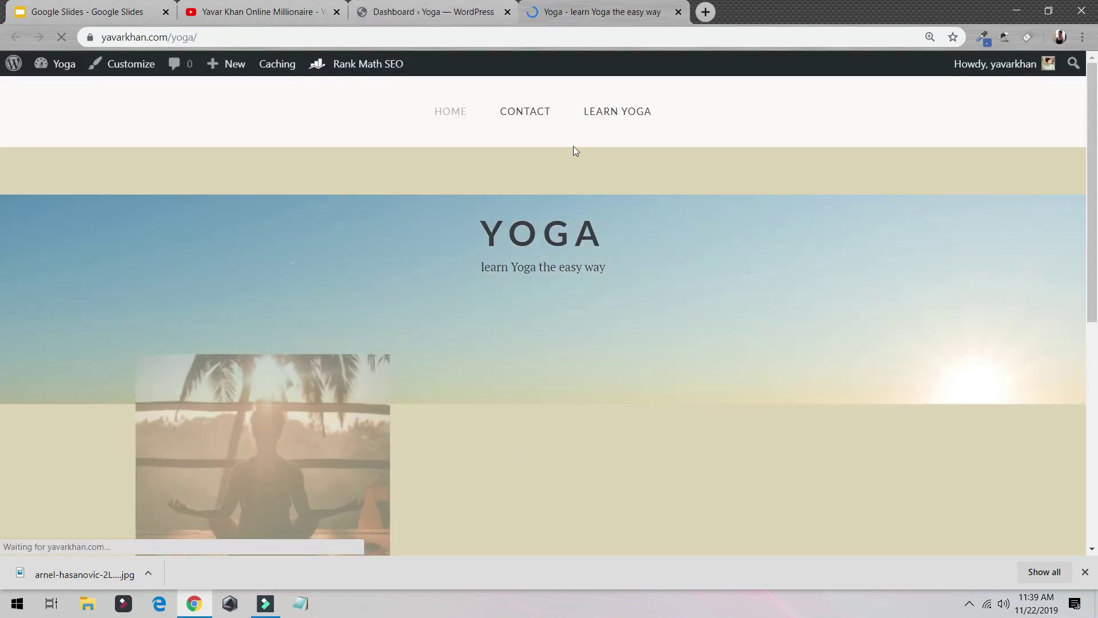
scroll(420, 261, "down", 10)
left_click(470, 6)
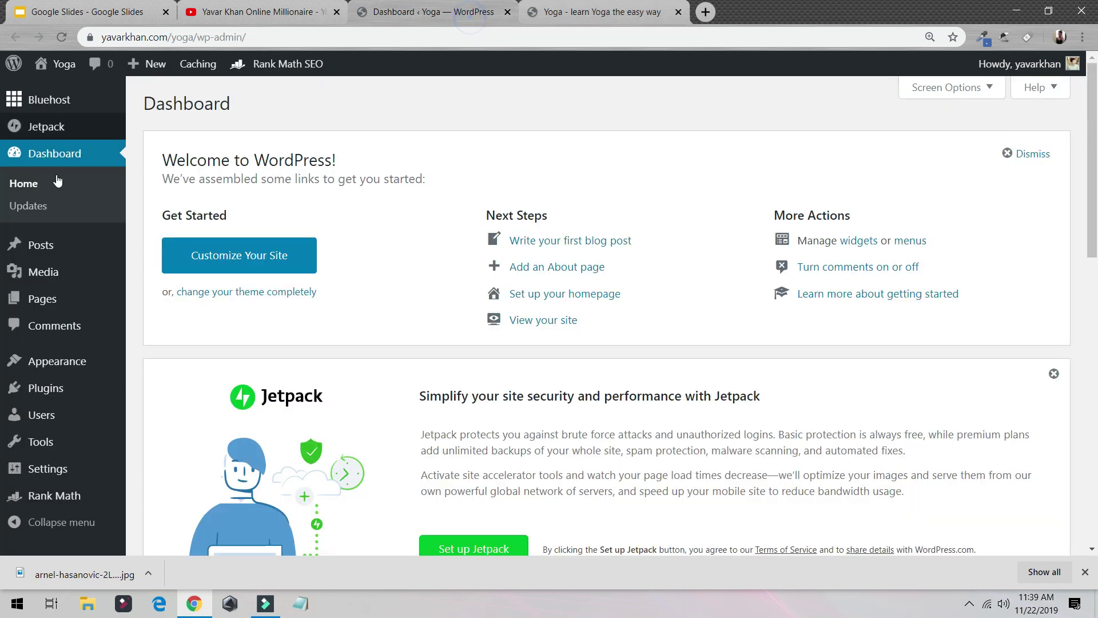
Open the Rank Math dashboard and review its modules from 404 Monitor to SEO Analysis
left_click(57, 492)
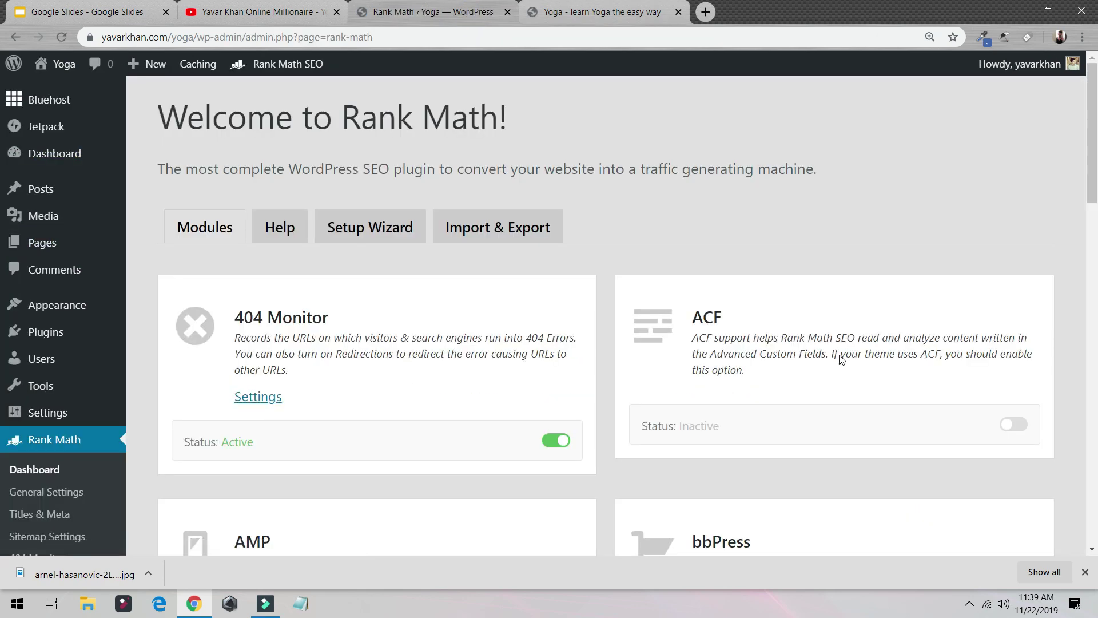
scroll(641, 253, "down", 5)
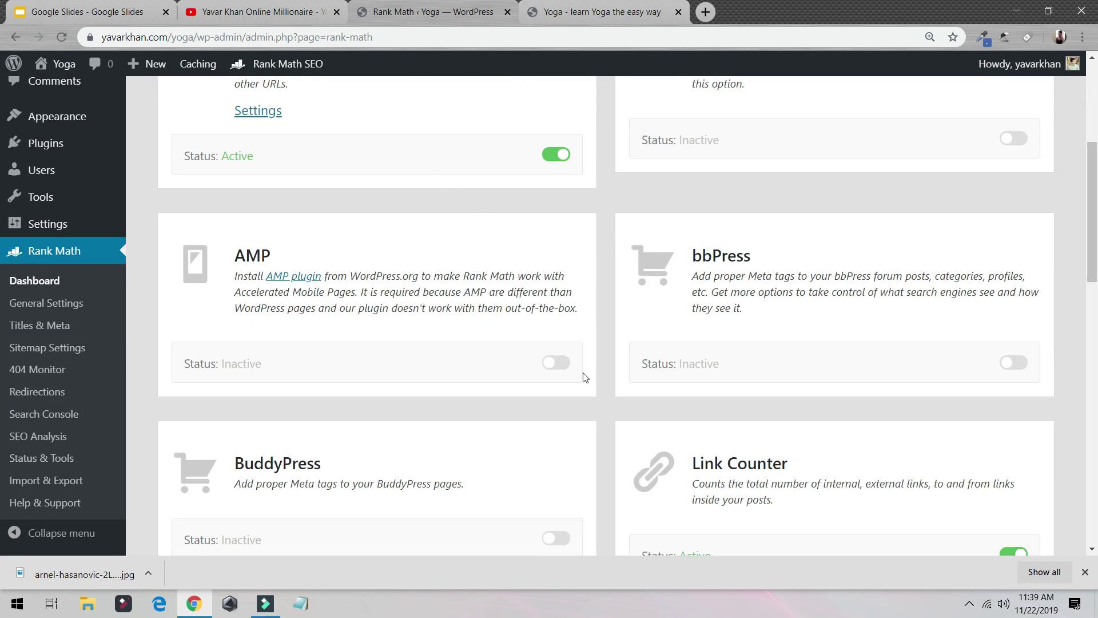
scroll(686, 344, "down", 5)
scroll(531, 334, "down", 7)
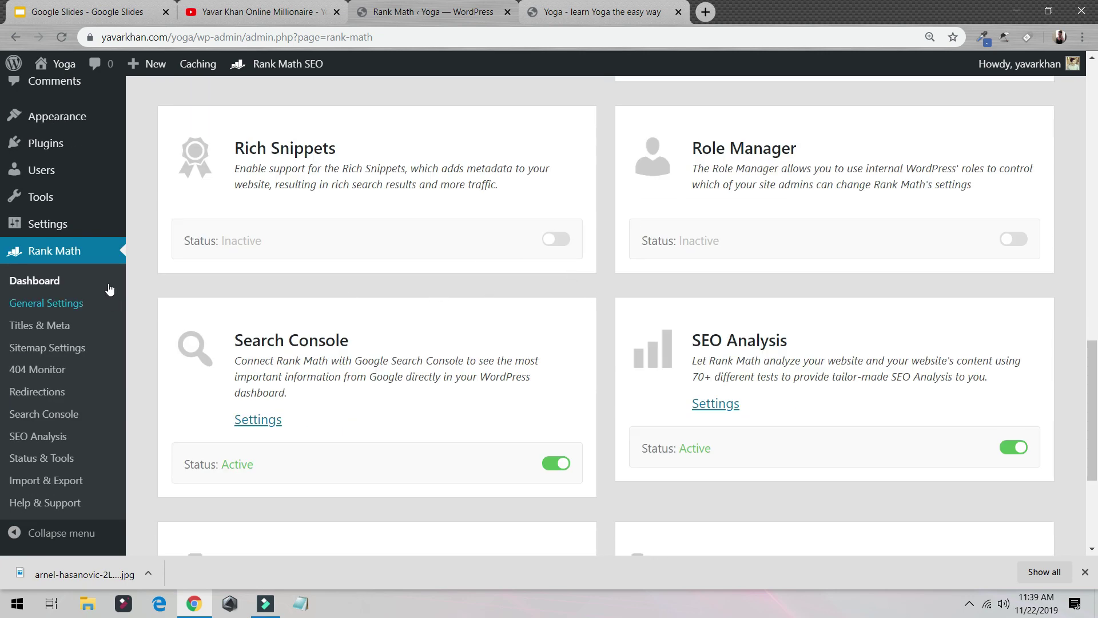
Open Rank Math's General Settings and review the Links options
left_click(66, 303)
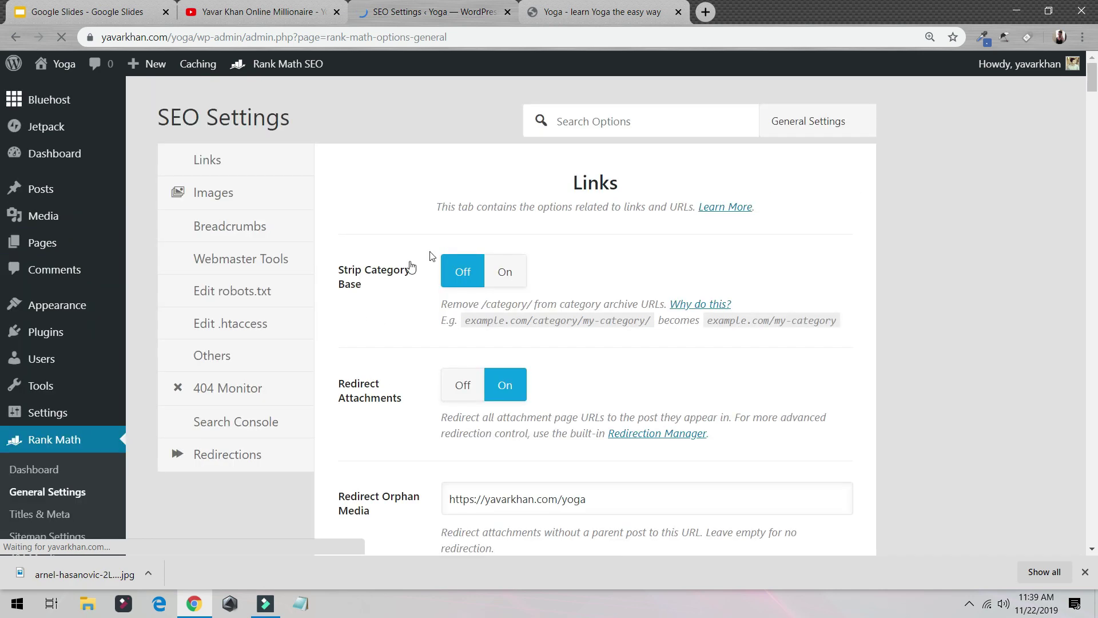
scroll(535, 306, "down", 10)
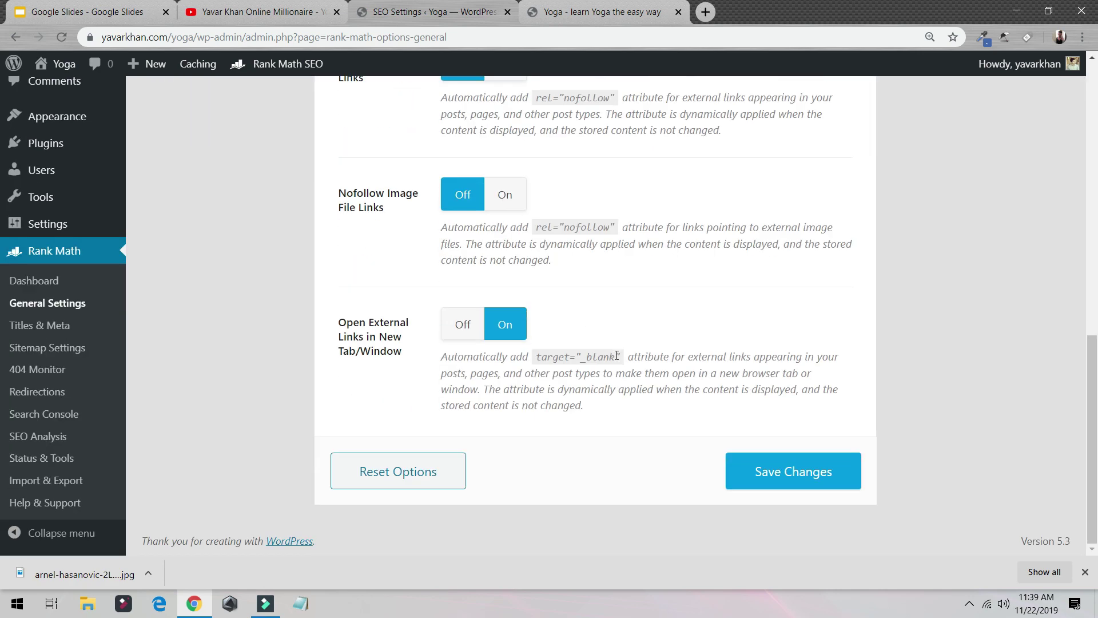
scroll(347, 282, "up", 10)
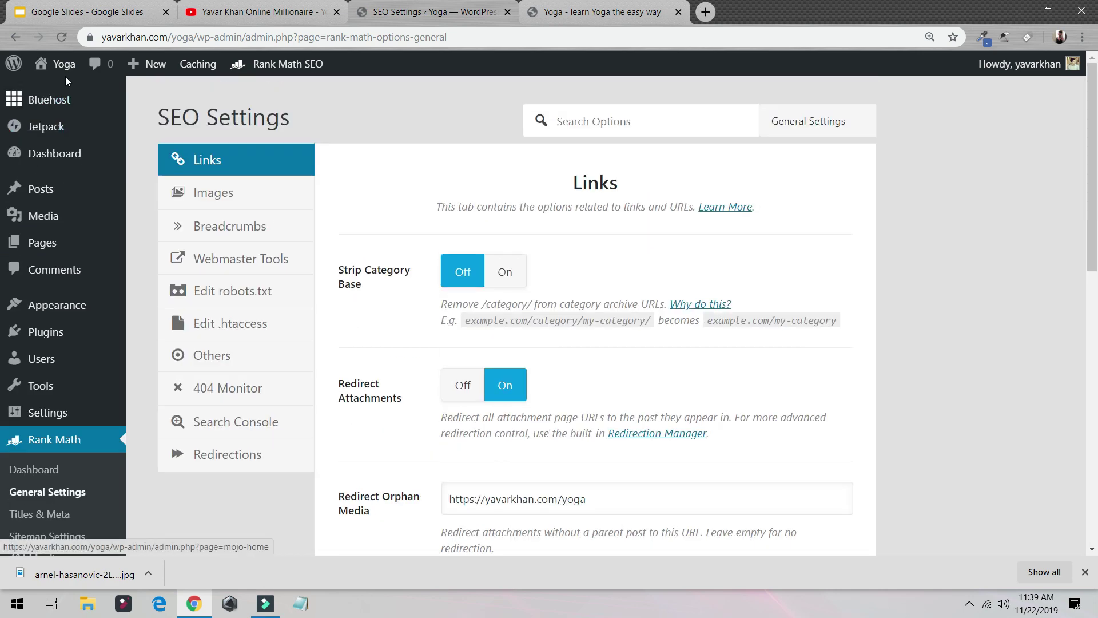
Return to the Rank Math dashboard and look over the first modules again
mouse_move(63, 78)
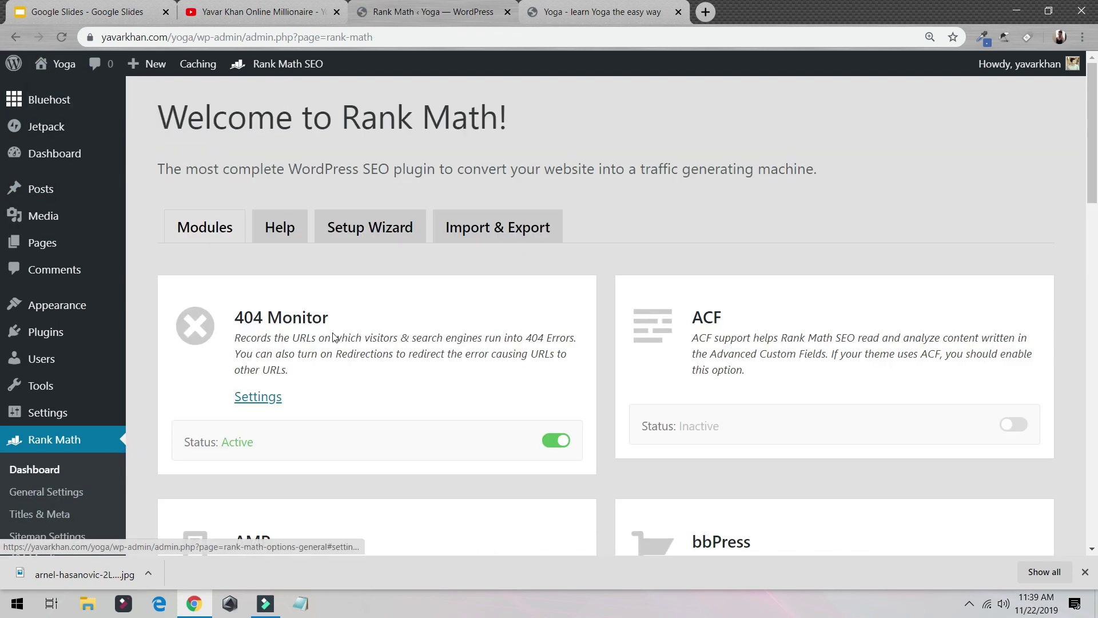
scroll(258, 286, "down", 3)
scroll(308, 217, "up", 2)
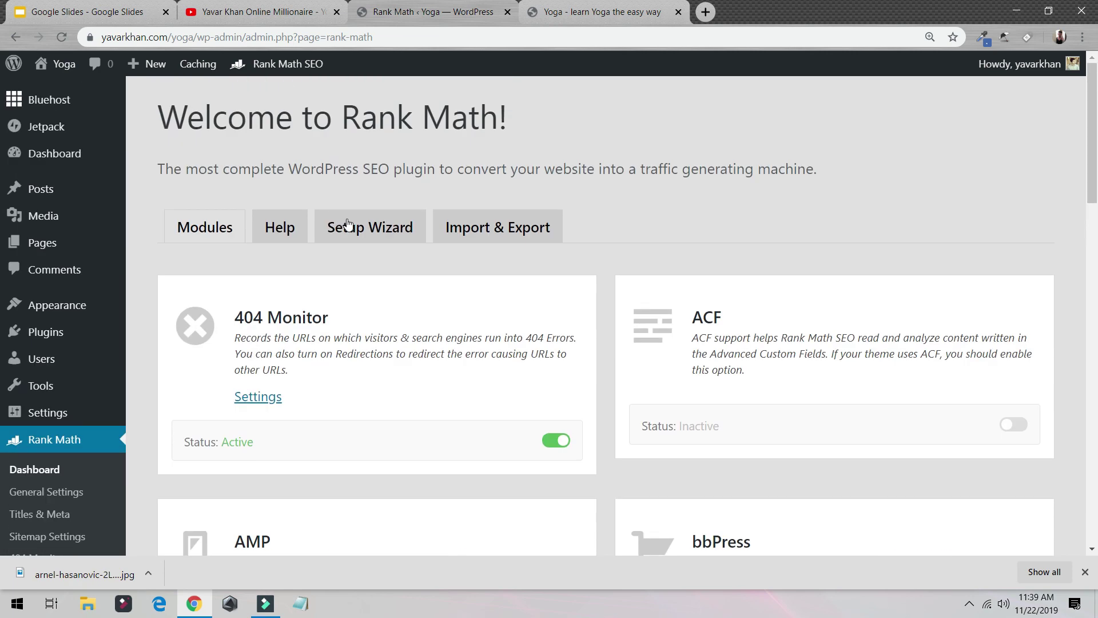
scroll(360, 252, "down", 2)
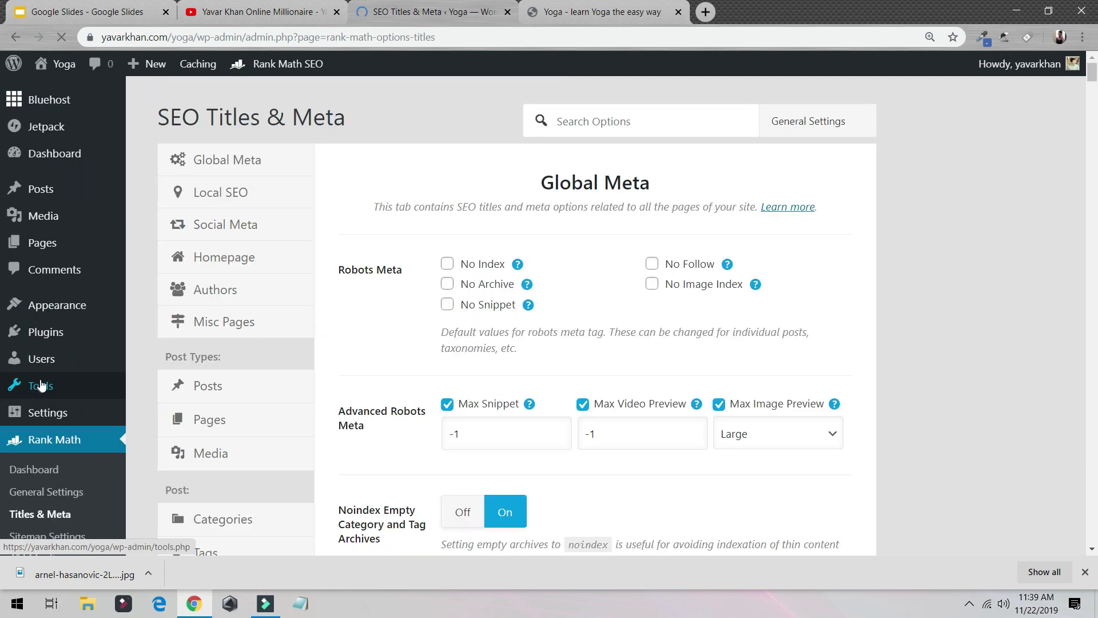
Examine Rank Math's Global Meta settings under Titles & Meta, including robots meta, separator character, title preview and OpenGraph thumbnail
left_click(259, 167)
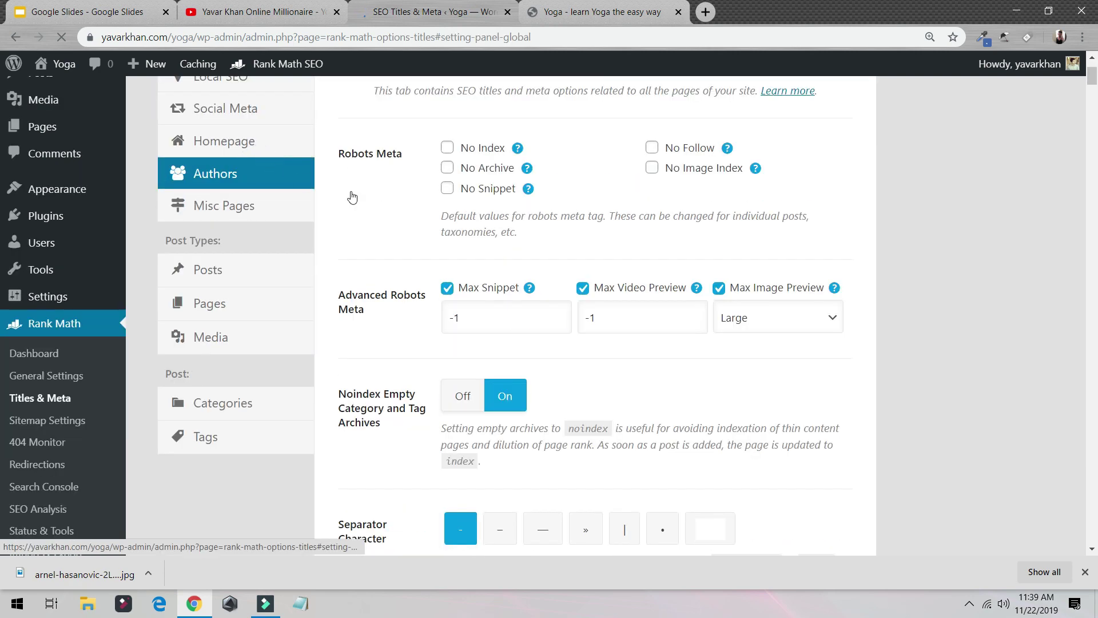
scroll(667, 307, "down", 3)
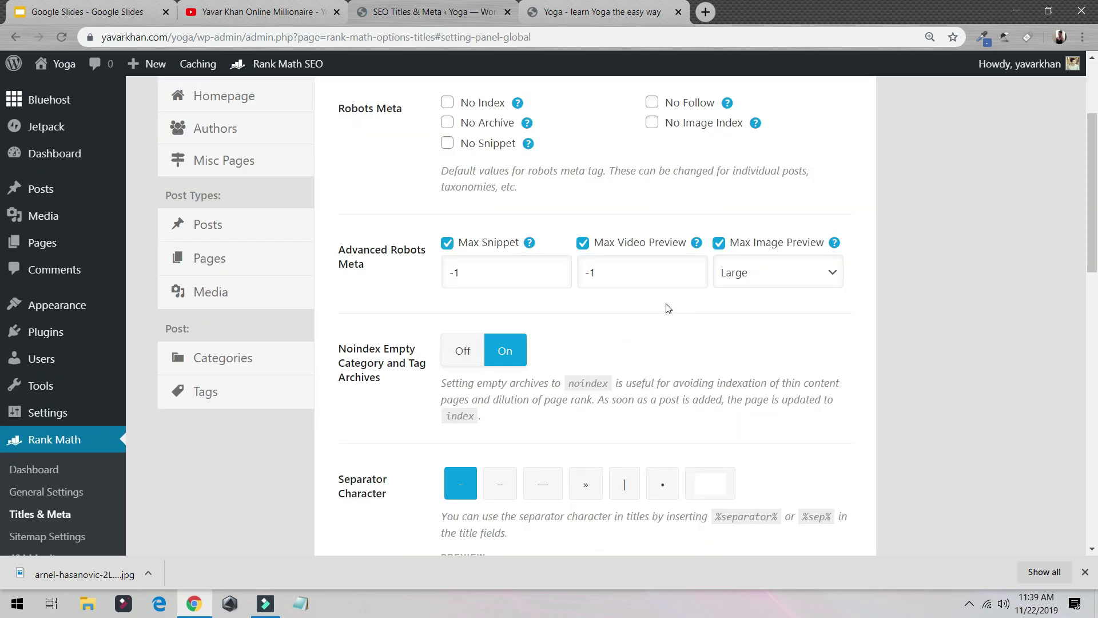
scroll(479, 362, "down", 5)
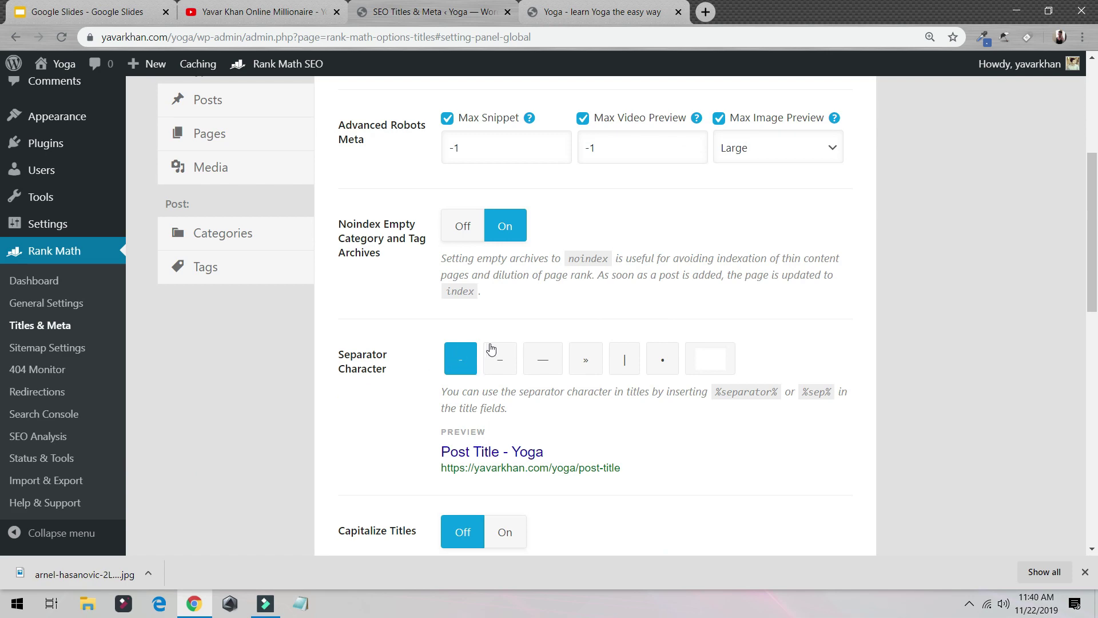
scroll(468, 372, "down", 5)
scroll(490, 303, "up", 5)
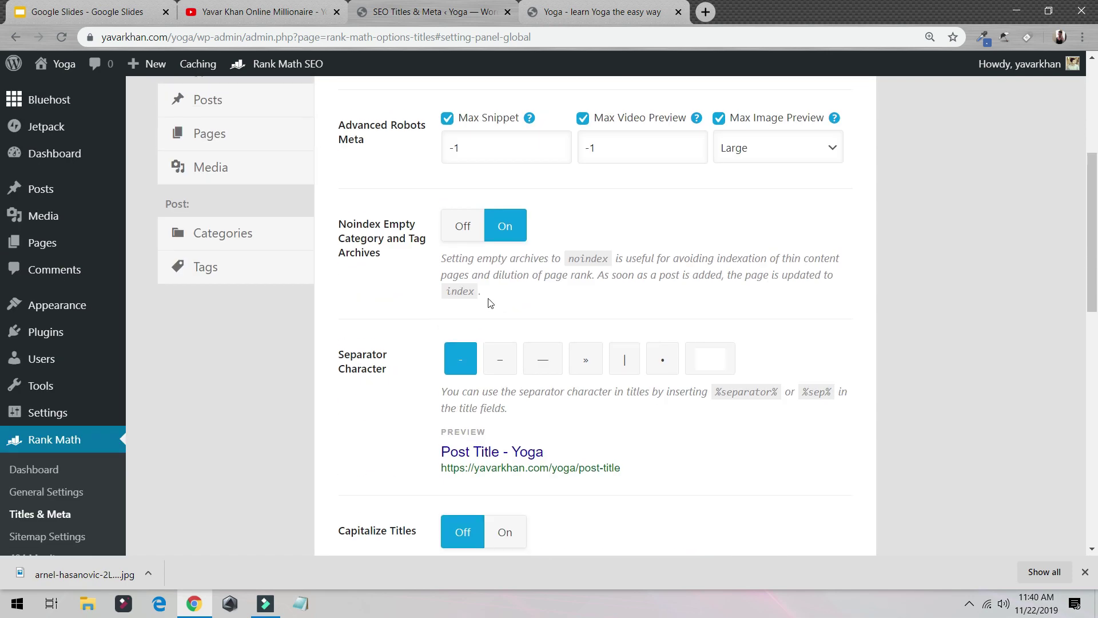
scroll(509, 294, "down", 3)
left_click_drag(434, 308, 553, 310)
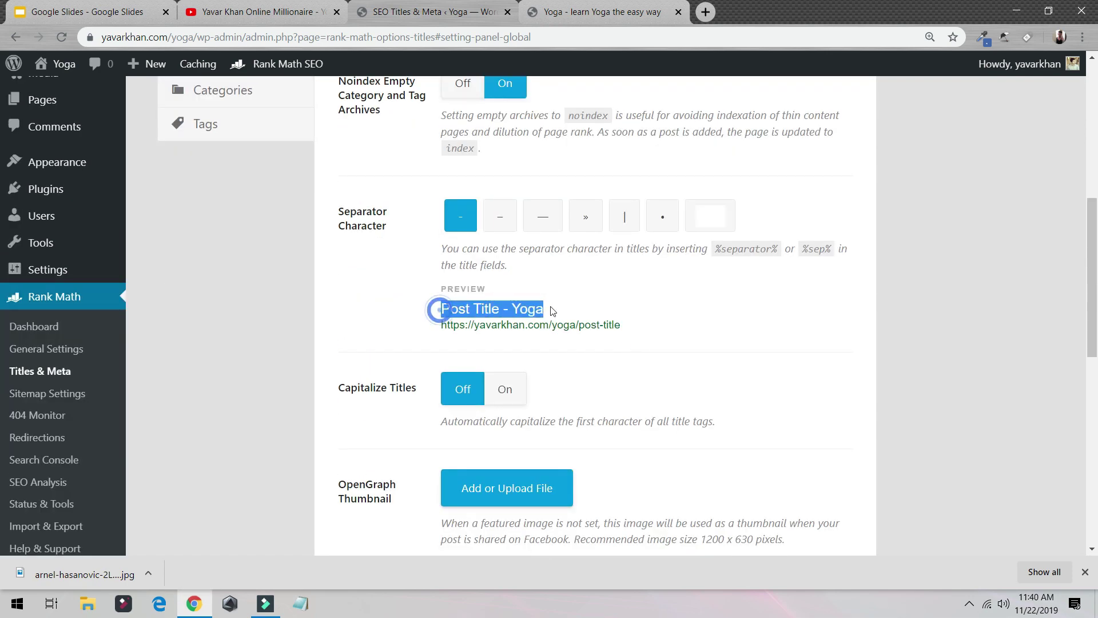
scroll(574, 331, "down", 10)
scroll(582, 357, "up", 3)
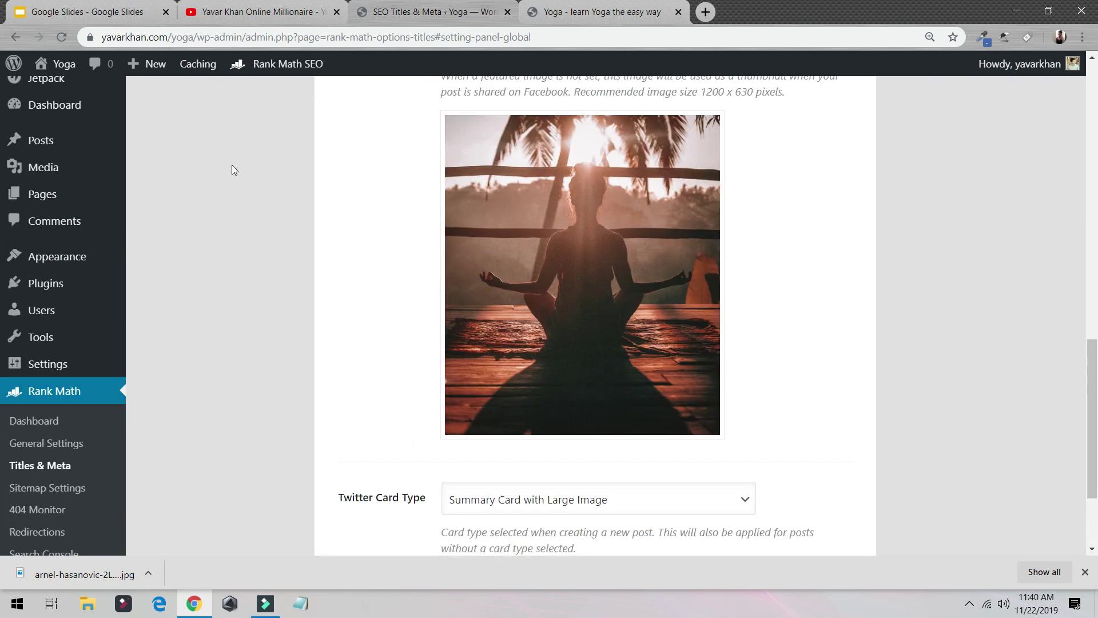
Open the Yoga site's homepage in another browser tab and switch to it
middle_click(60, 92)
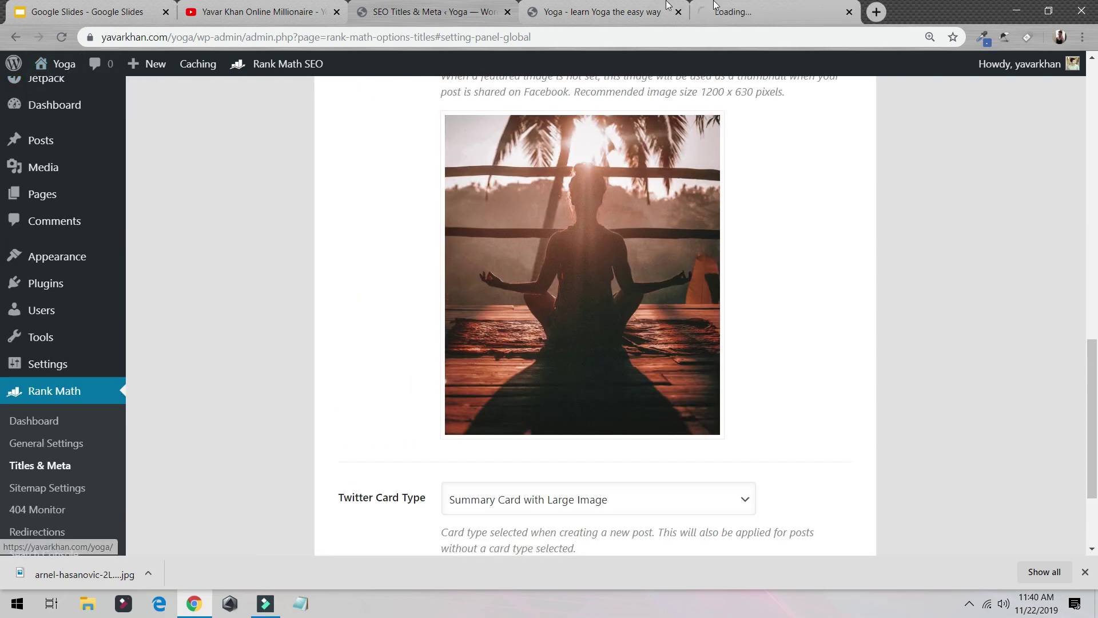
left_click(750, 12)
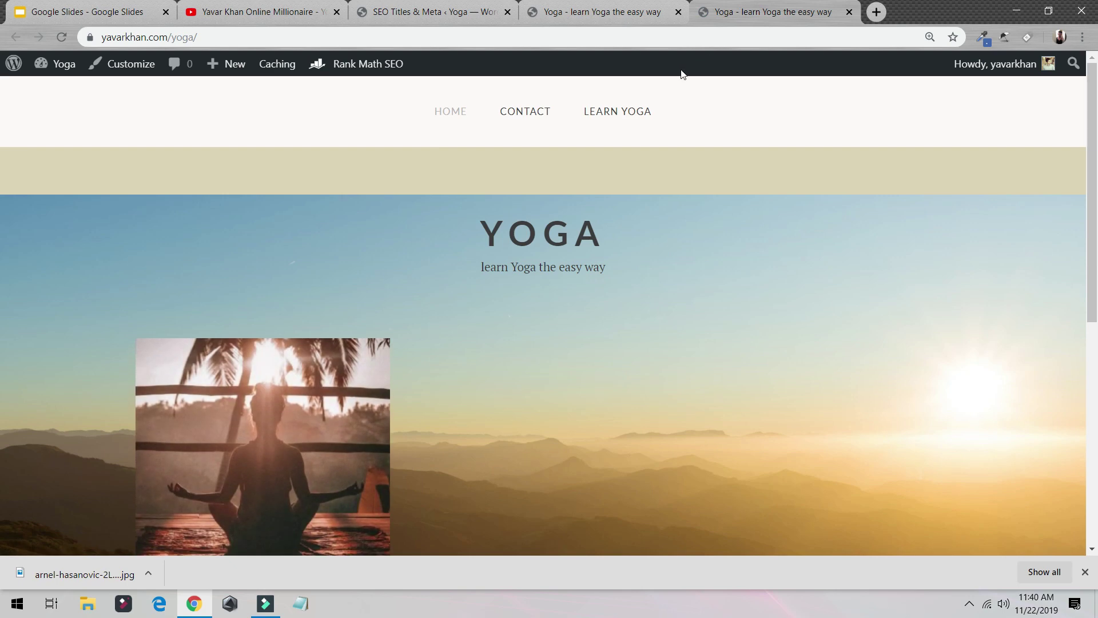
Search Google for "ubersuggest" in a new browser tab and open Neil Patel's Ubersuggest keyword tool
key("ctrl+t")
type("ube")
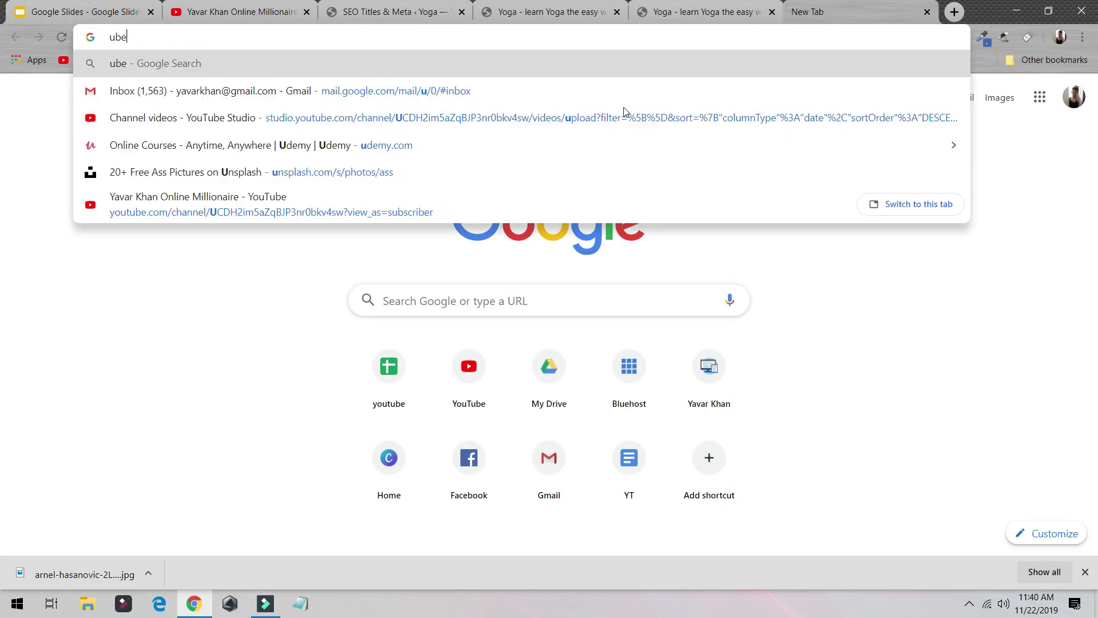
type("rsuggest")
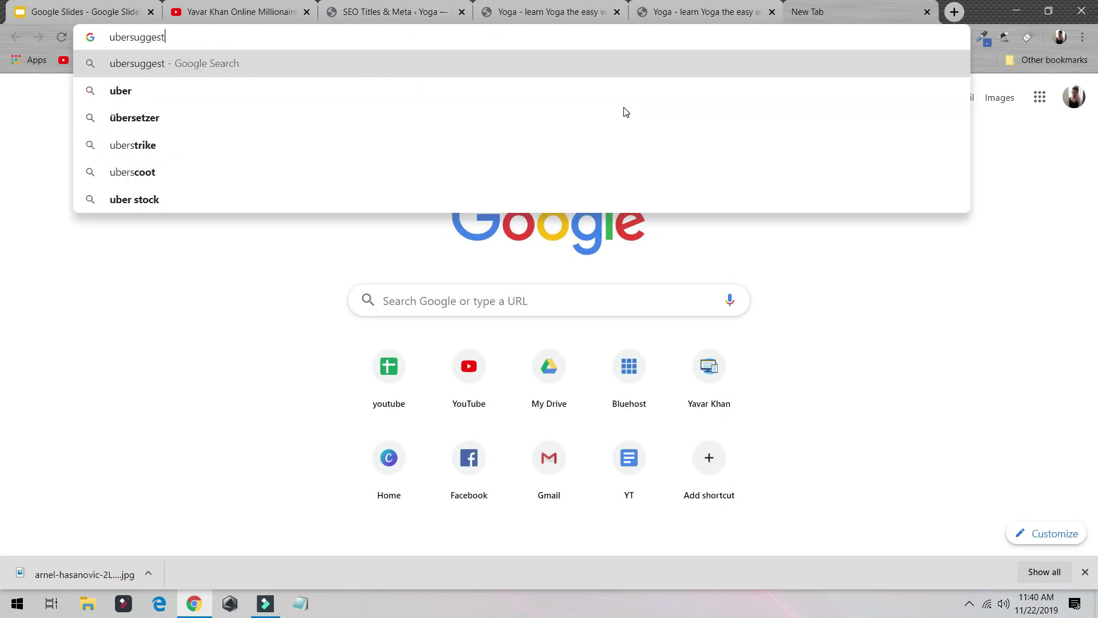
key("Return")
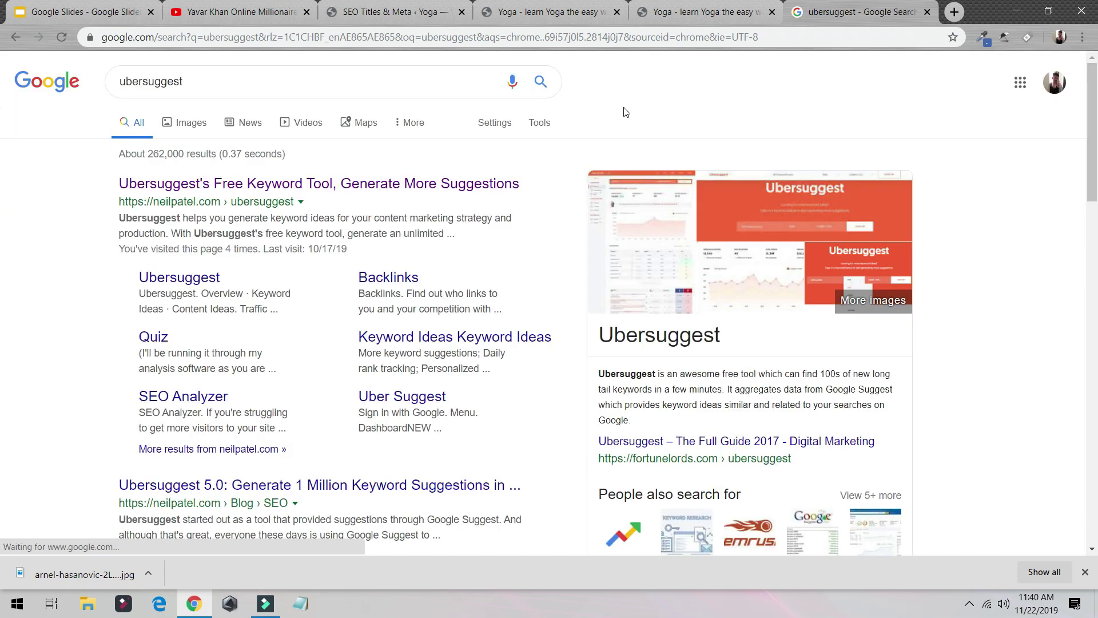
left_click(483, 182)
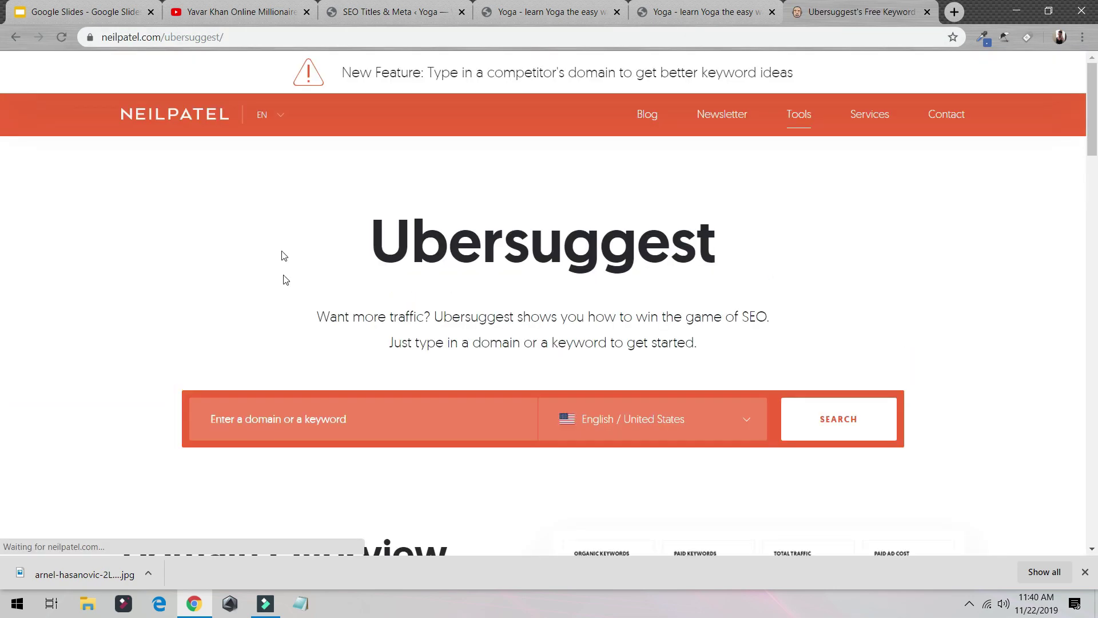
Search Ubersuggest for the keyword "yoga" in English / United States, dismissing the site's notification request
left_click(270, 421)
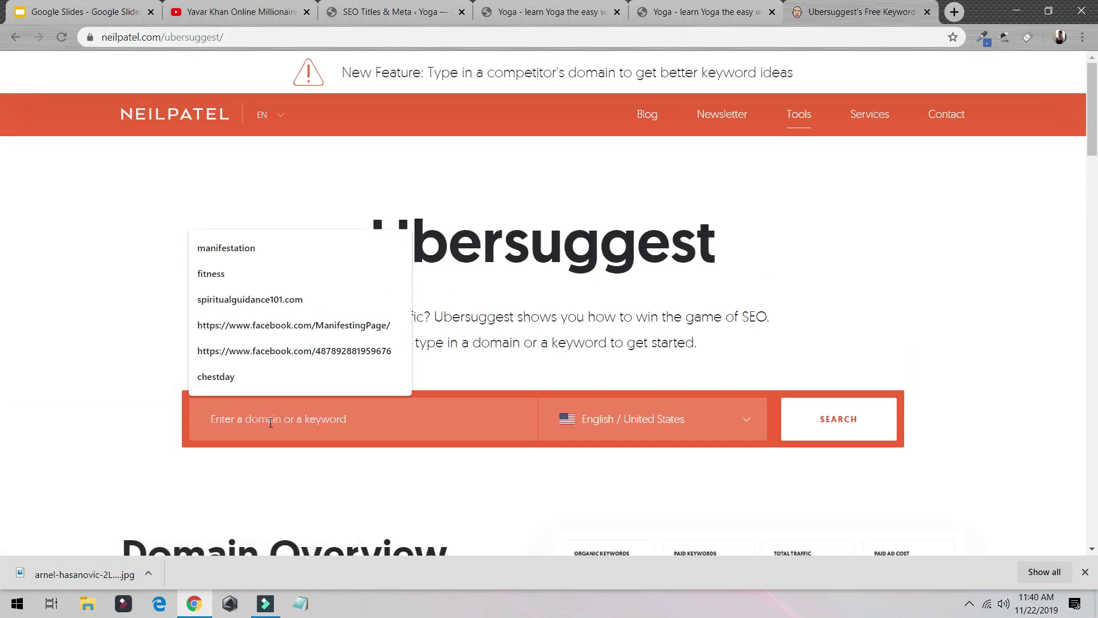
type("yoga")
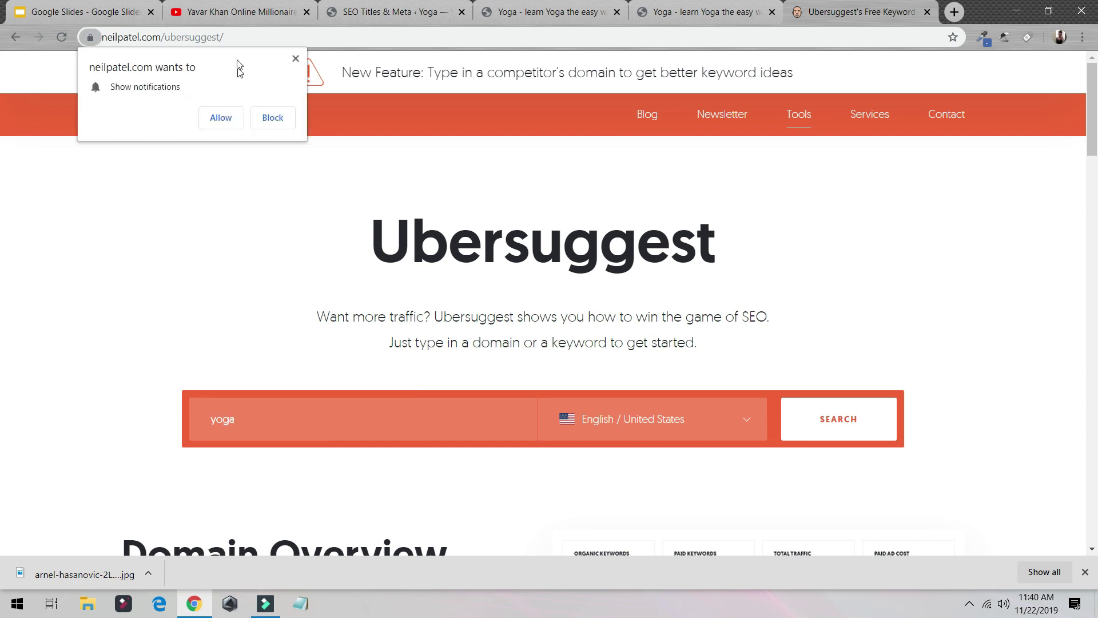
left_click(295, 57)
left_click(838, 418)
left_click(595, 12)
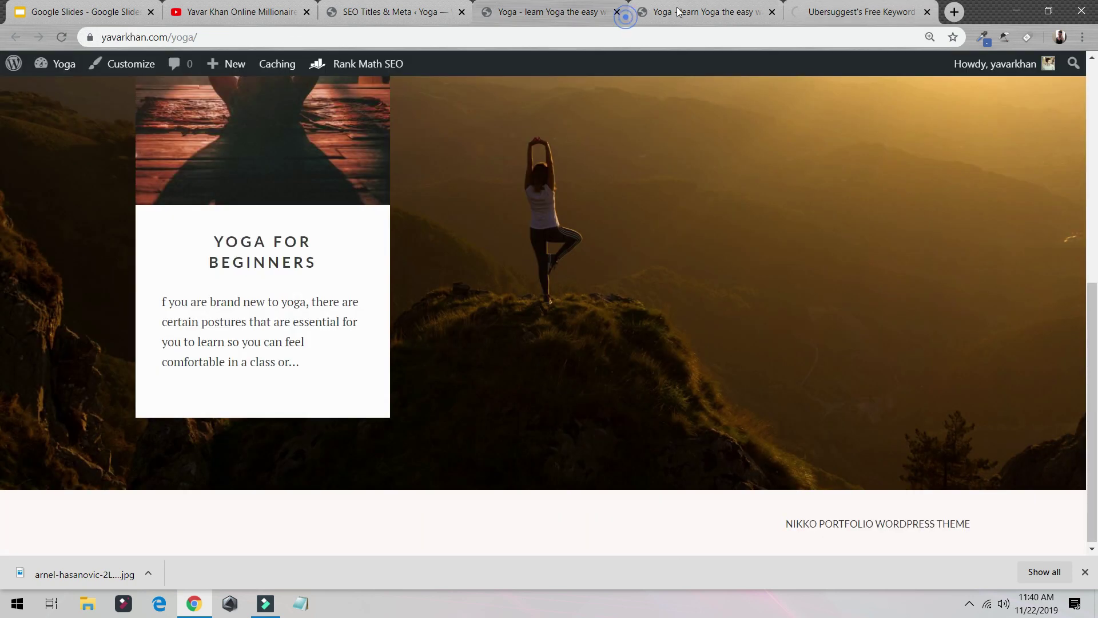
left_click(680, 11)
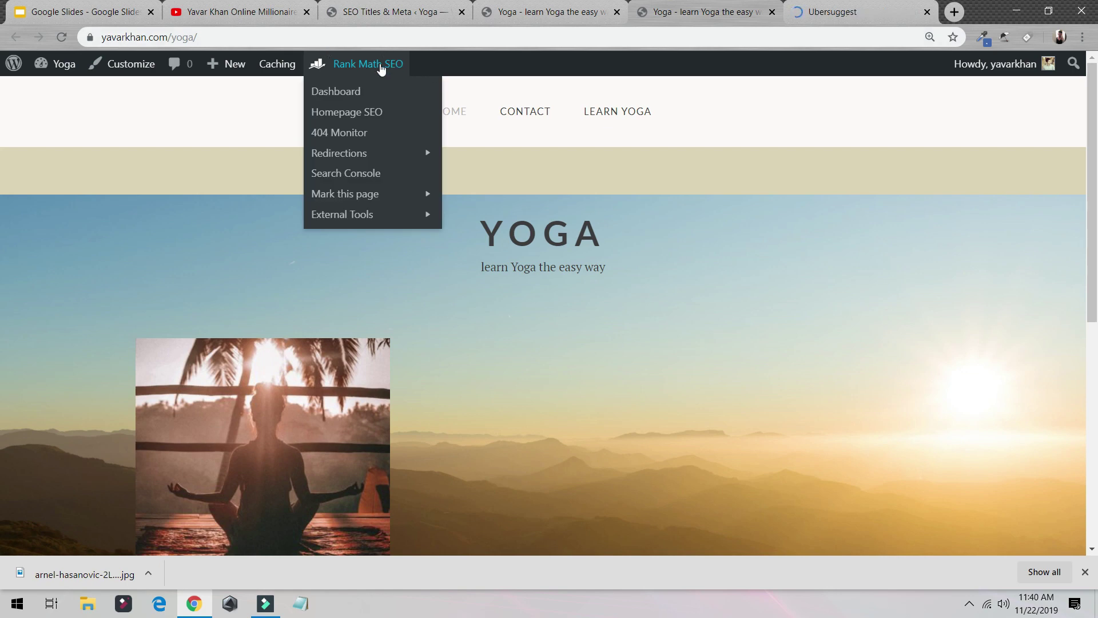
mouse_move(253, 75)
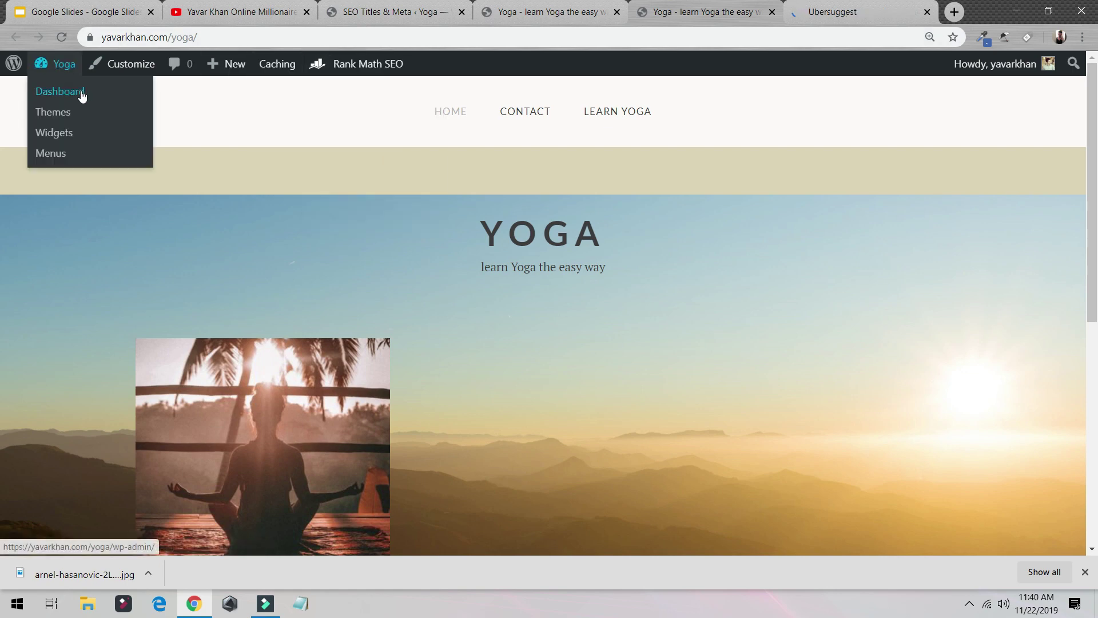
left_click(581, 5)
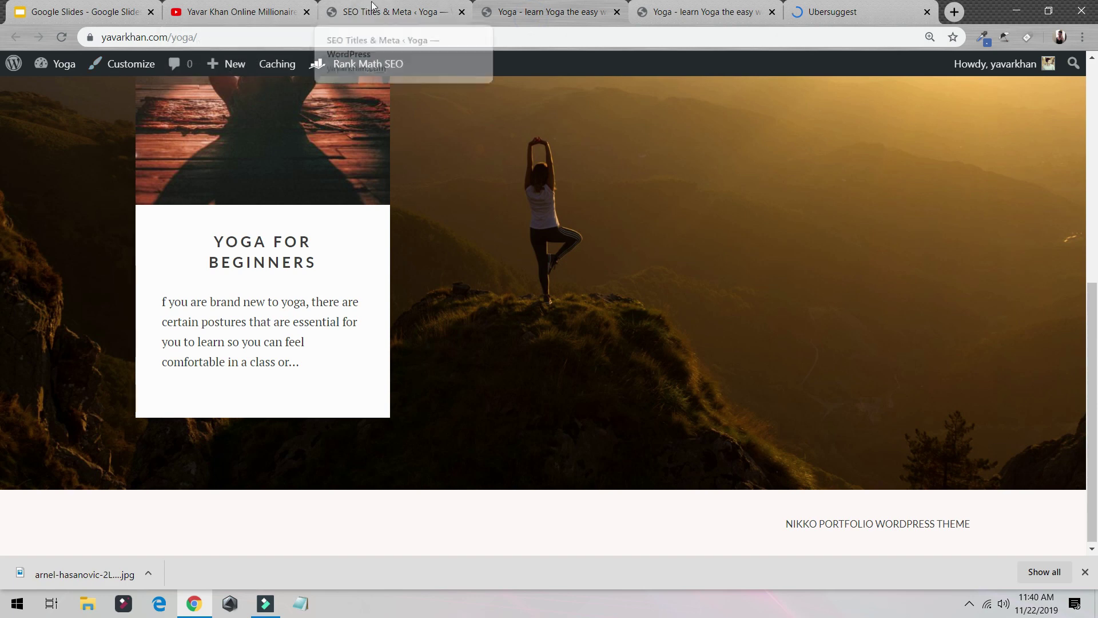
Open the Yoga site's WordPress General Settings and place the Ubersuggest tab directly beside that tab
left_click(377, 12)
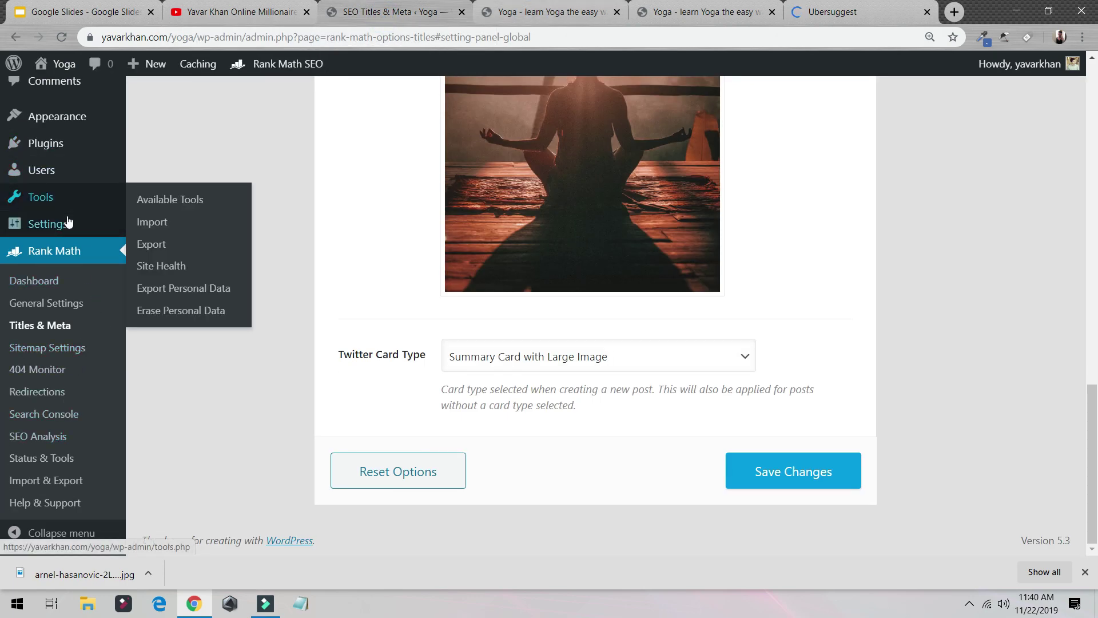
mouse_move(79, 231)
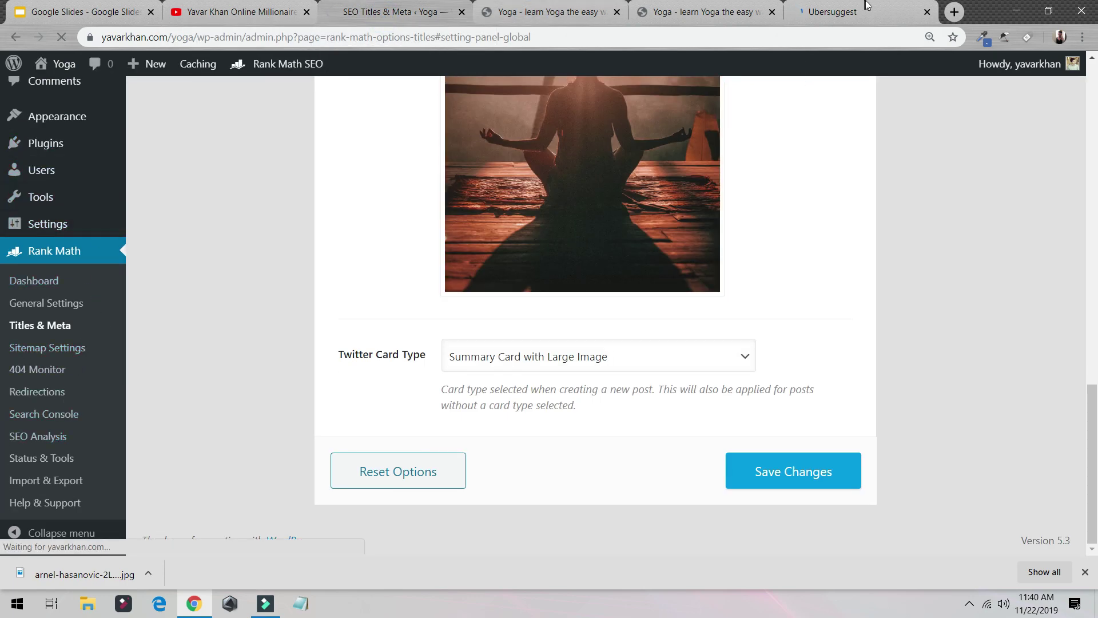
left_click_drag(832, 11, 558, 5)
left_click(422, 9)
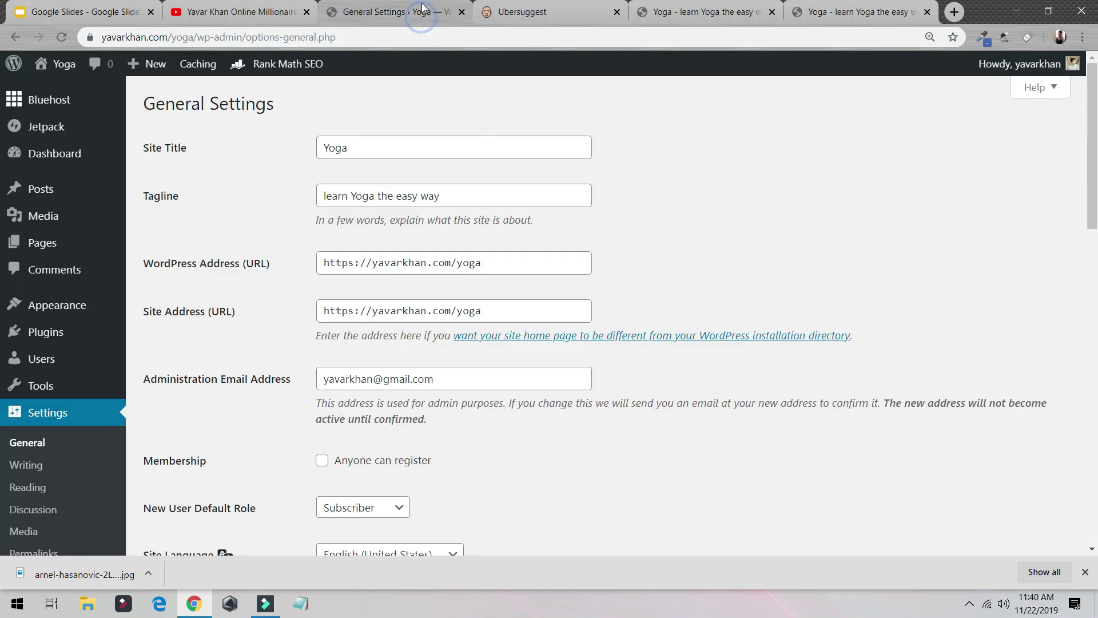
left_click(512, 18)
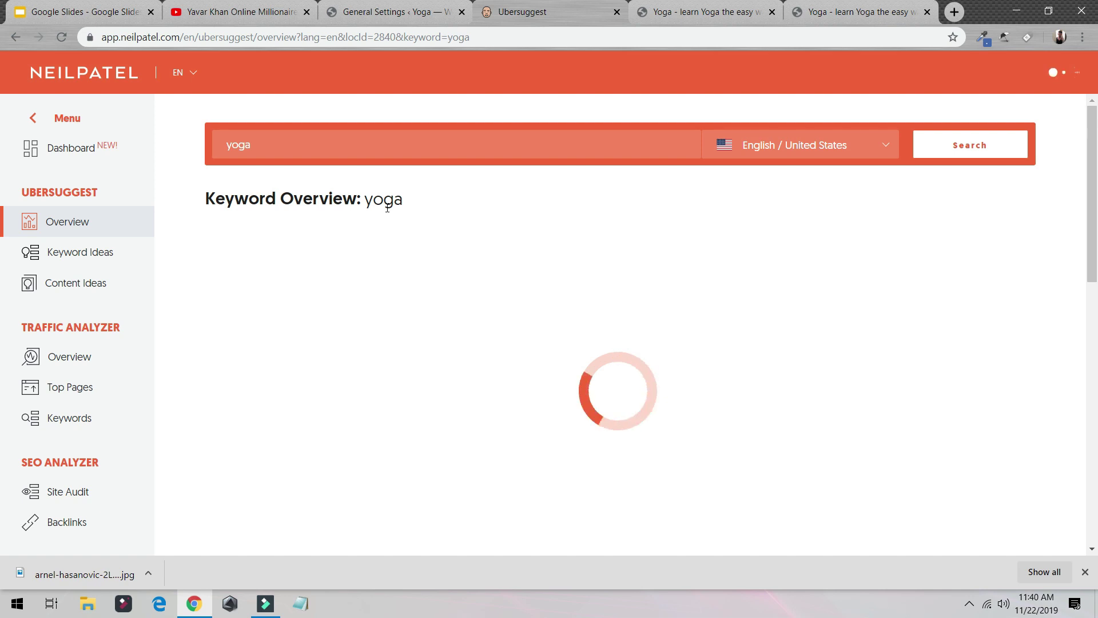
Search Google for "yoga" in a new browser tab and place that tab directly after the Ubersuggest tab
left_click(954, 13)
type("yoga")
key("Return")
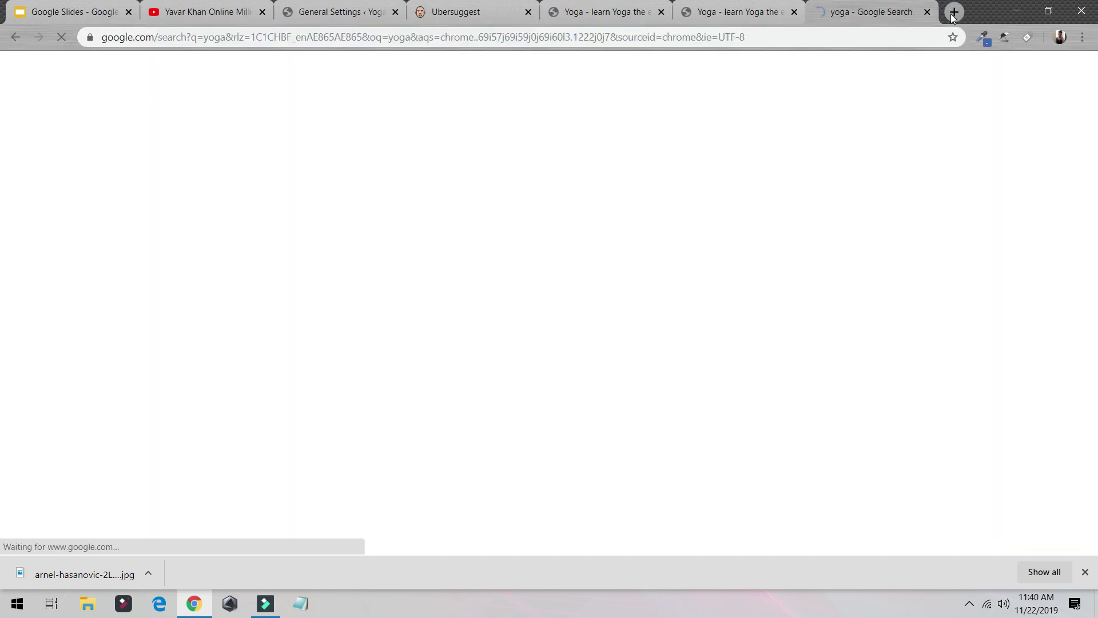
left_click_drag(870, 12, 601, 12)
Examine how the word yoga is used in the Google result titles, descriptions and related searches
scroll(432, 223, "down", 5)
scroll(432, 223, "down", 6)
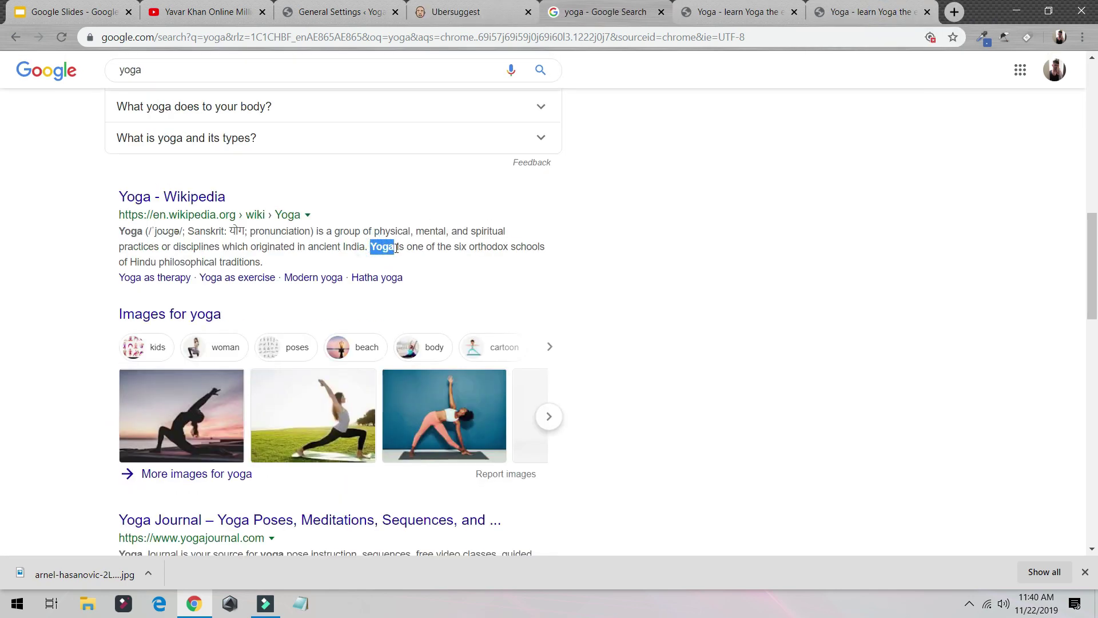
scroll(396, 248, "down", 2)
scroll(287, 411, "down", 6)
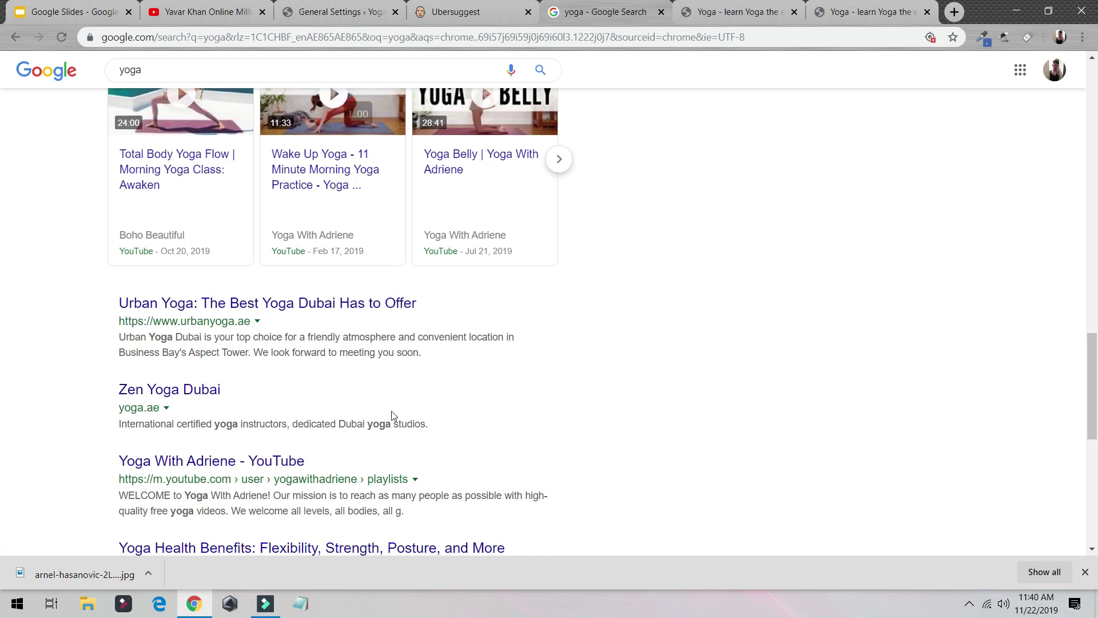
scroll(520, 366, "down", 7)
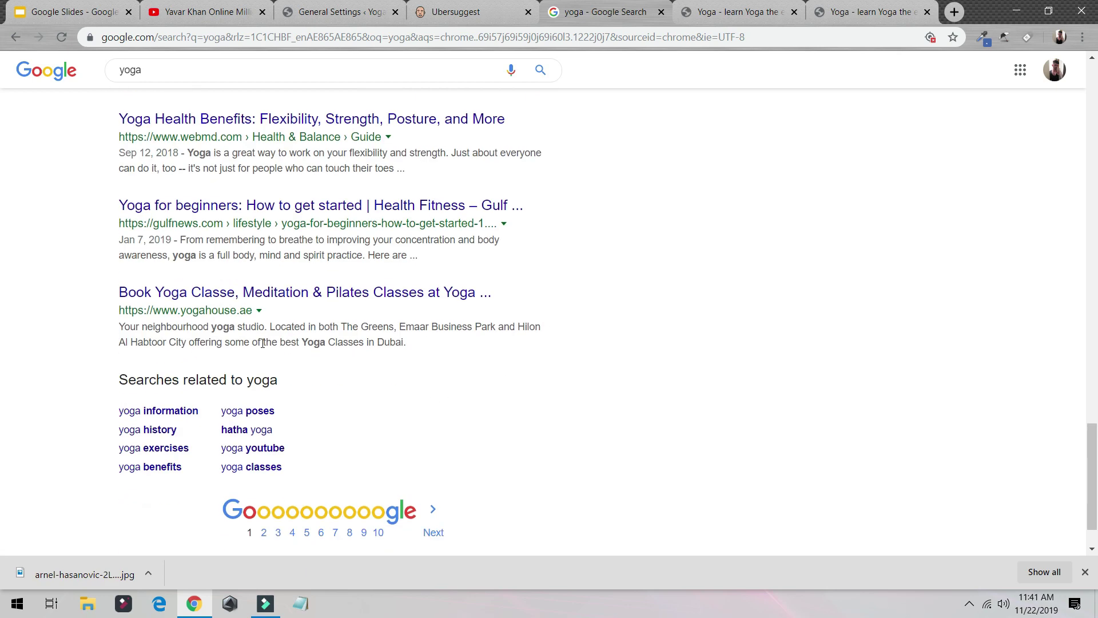
scroll(247, 343, "up", 2)
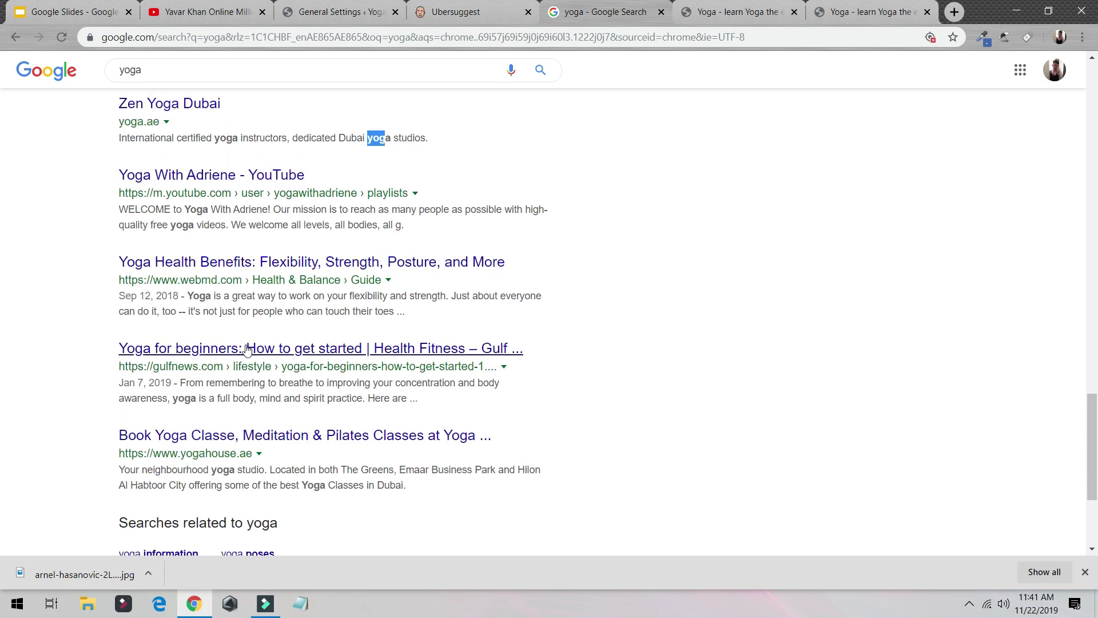
scroll(473, 334, "up", 10)
scroll(474, 334, "up", 3)
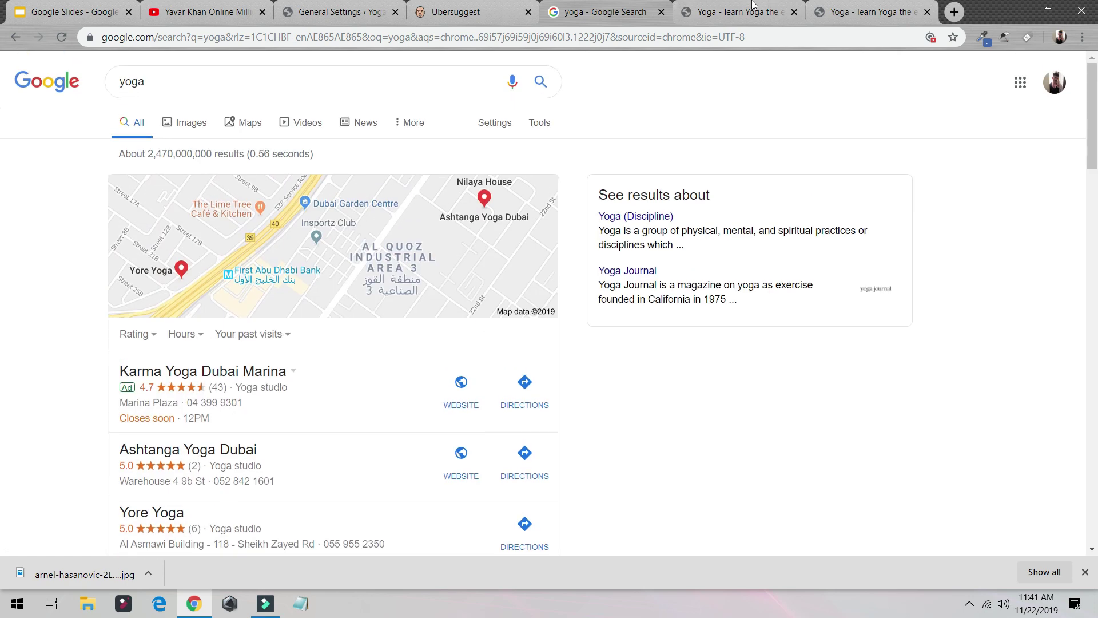
Place the Ubersuggest tab after the Google results tab and dismiss its free registration prompt
left_click(773, 7)
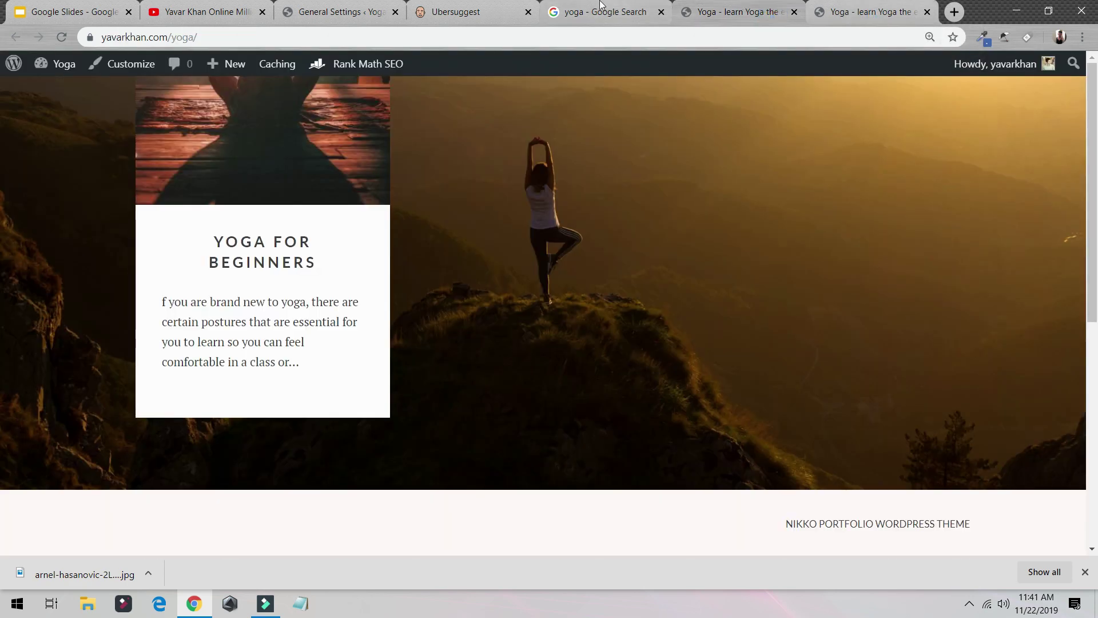
left_click_drag(480, 7, 609, 8)
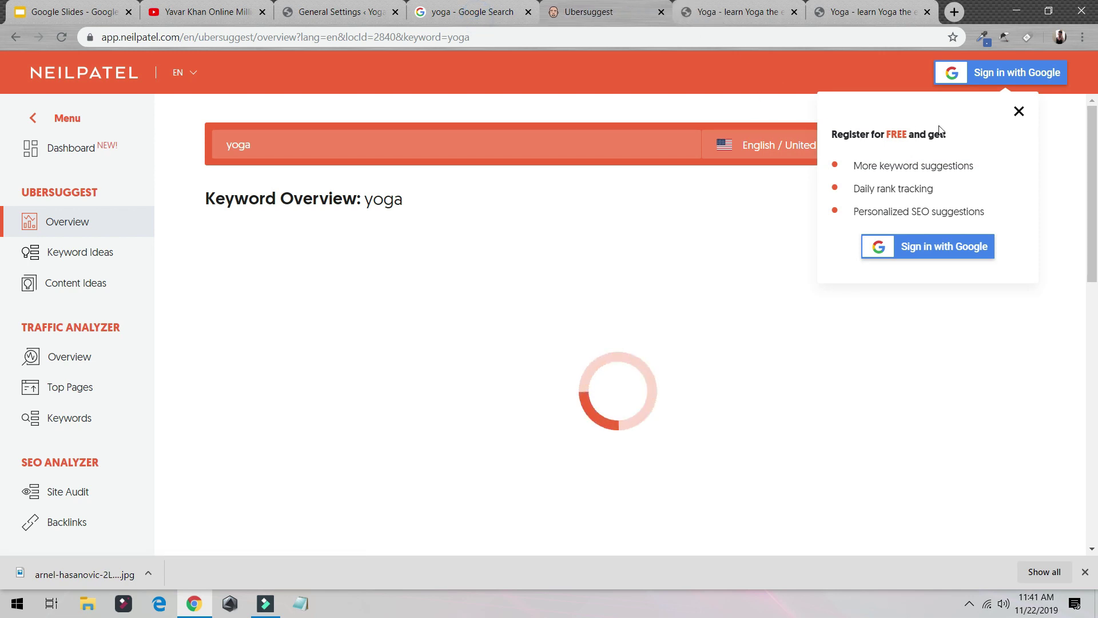
left_click(1019, 112)
Check the Yoga site's homepage, return to the Google results and highlight "pose instruction, sequences, free video" in the Yoga Journal description
left_click(881, 8)
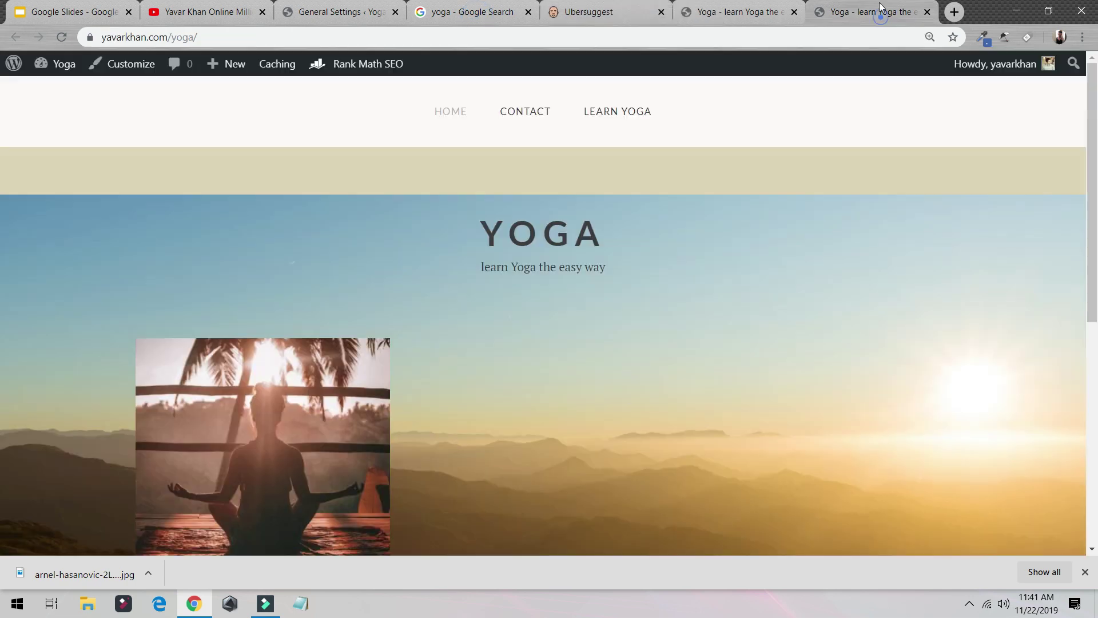
left_click(793, 6)
left_click(429, 11)
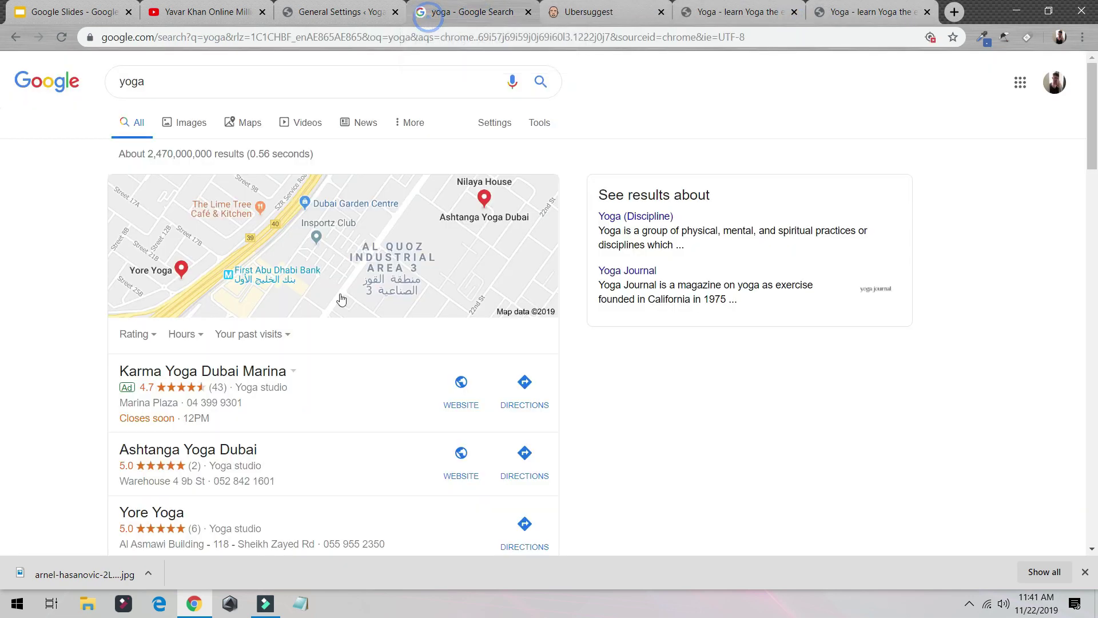
scroll(123, 256, "down", 5)
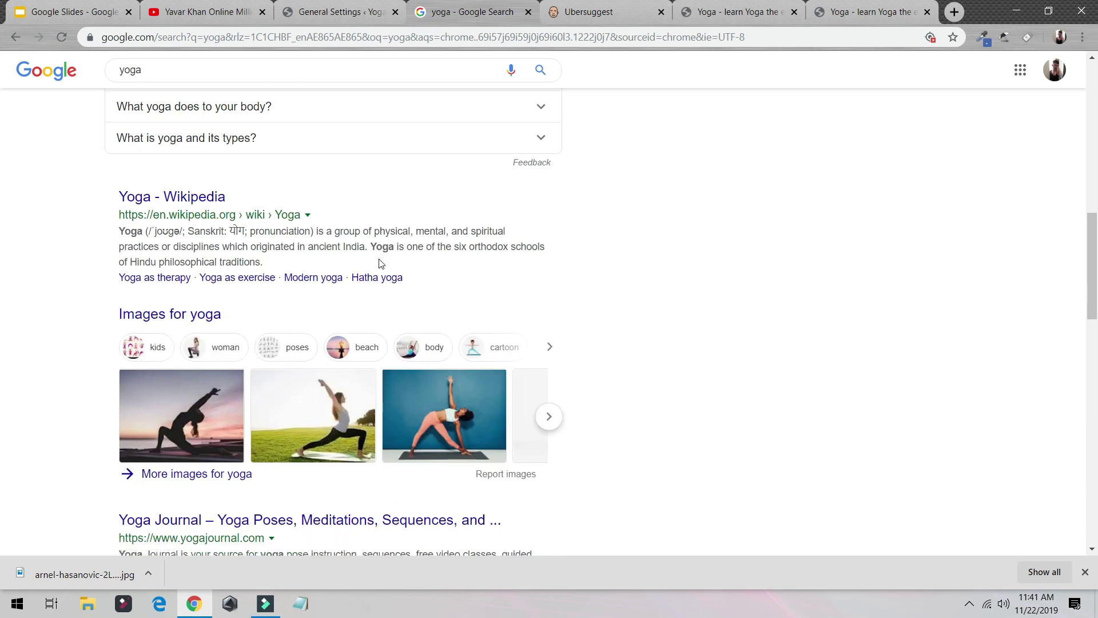
scroll(123, 420, "down", 2)
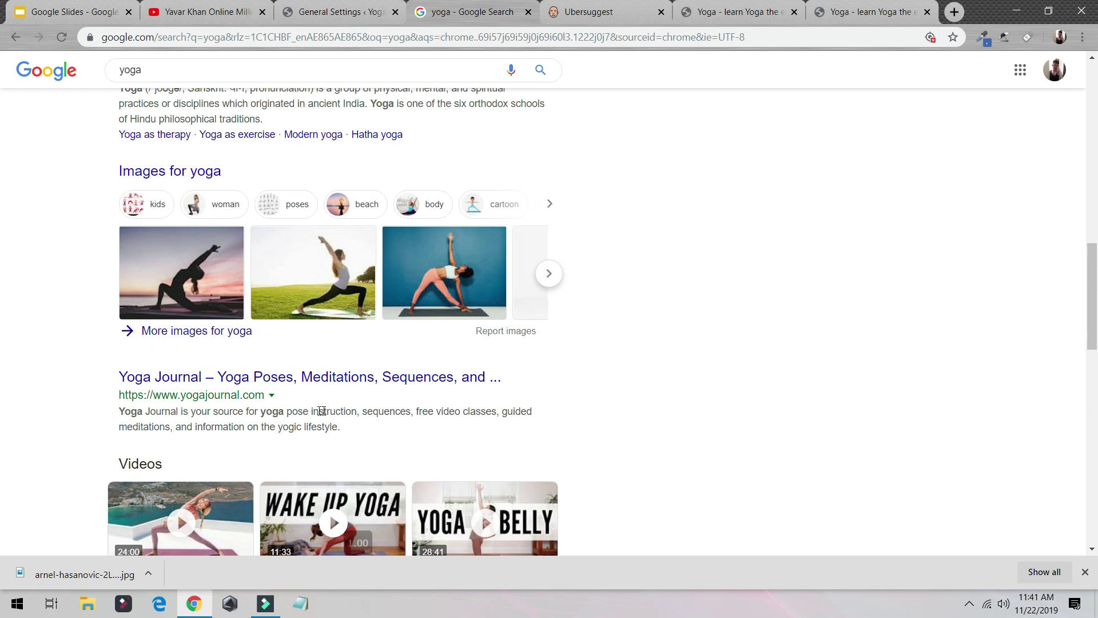
left_click_drag(287, 411, 450, 410)
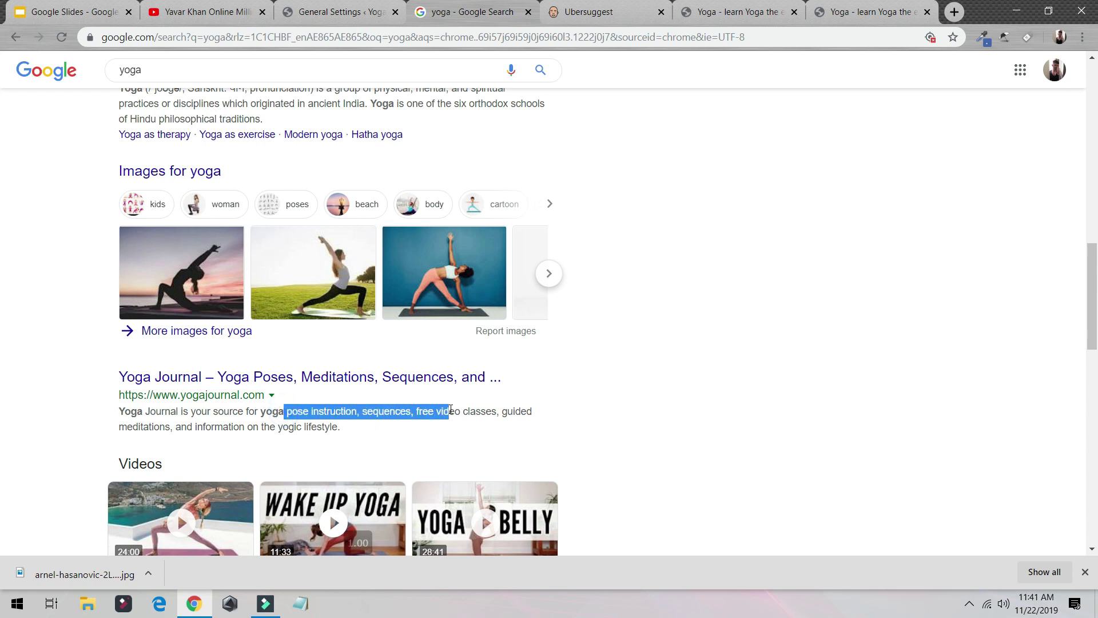
Review Ubersuggest's keyword overview for "yoga" and open the full list of keyword ideas
left_click(638, 10)
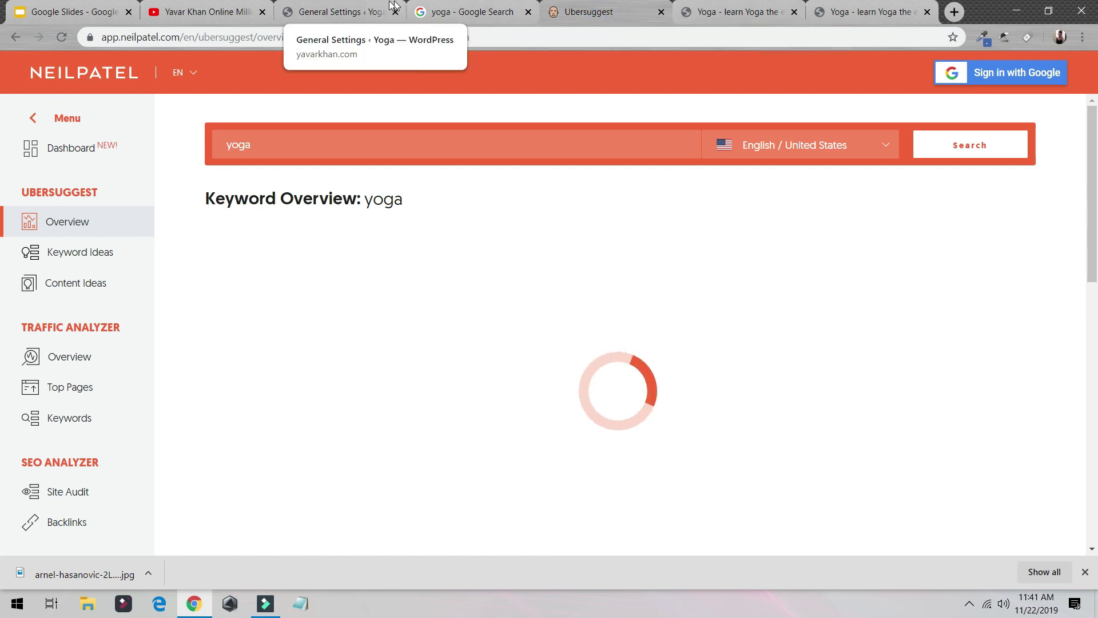
left_click(343, 11)
key("ctrl+Tab")
key("ctrl+Tab")
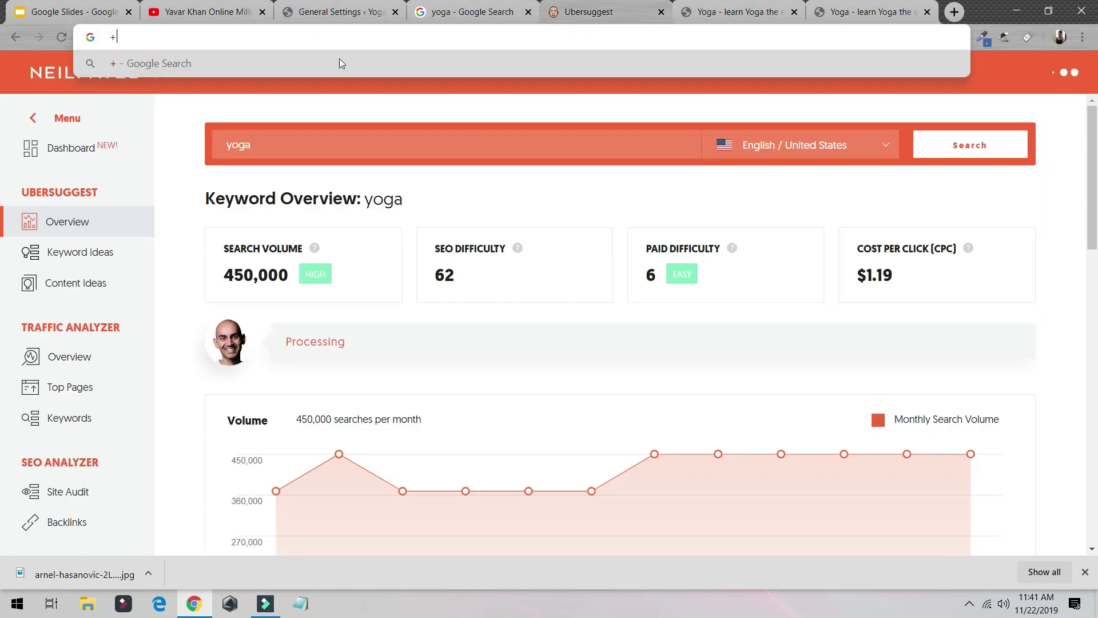
type("+")
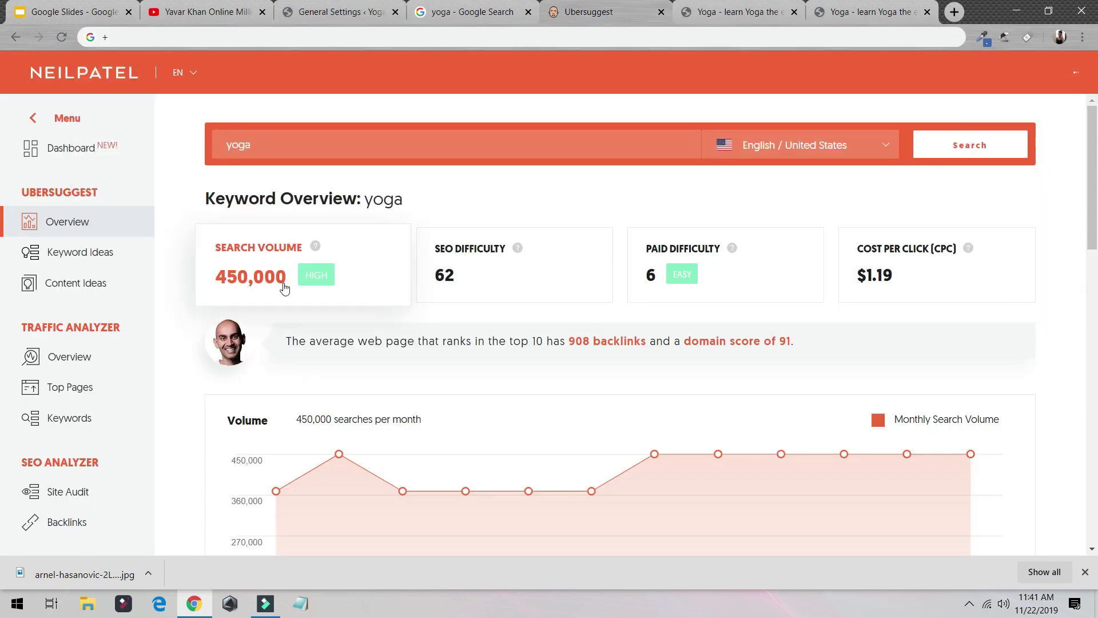
scroll(326, 275, "down", 15)
scroll(347, 271, "up", 5)
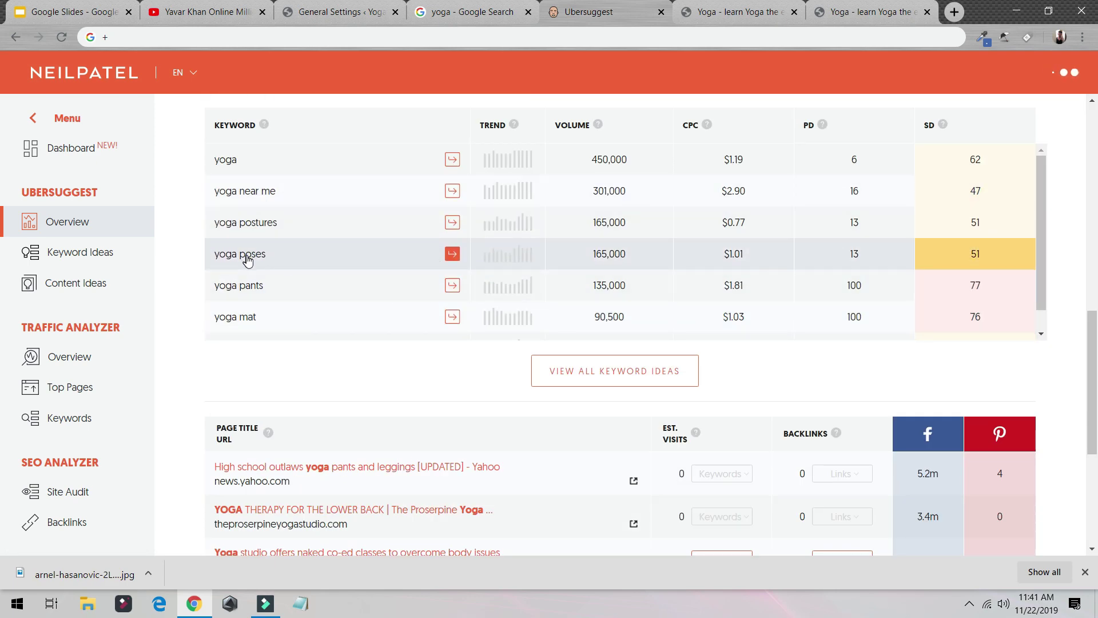
left_click(576, 370)
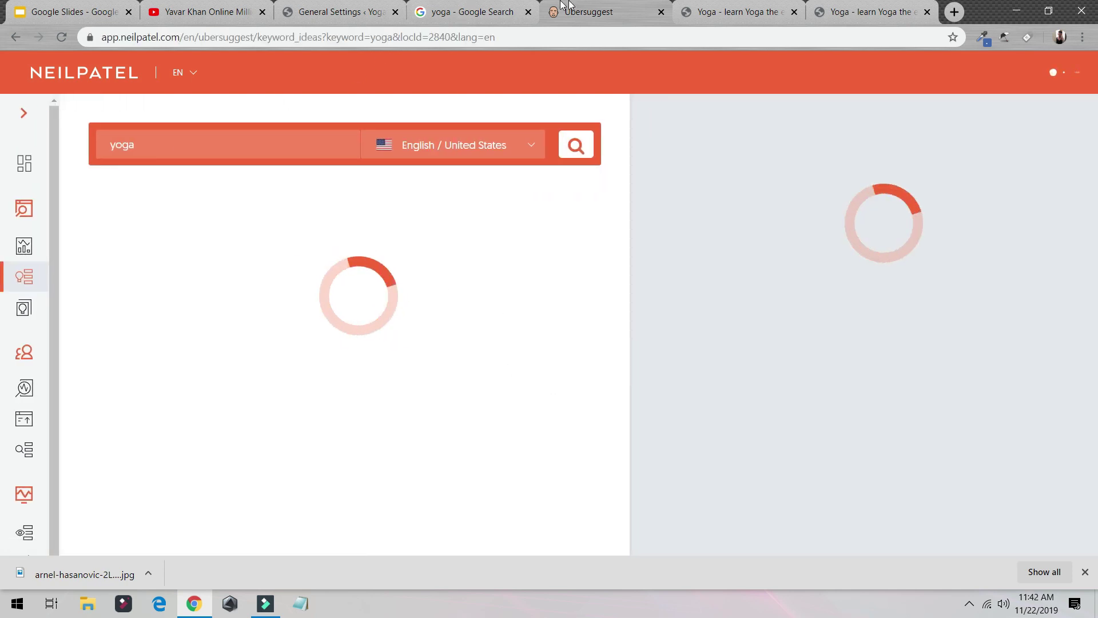
Change the tagline in WordPress General Settings to "learn Yoga Poses the easy way" and select the word "Poses"
left_click(334, 16)
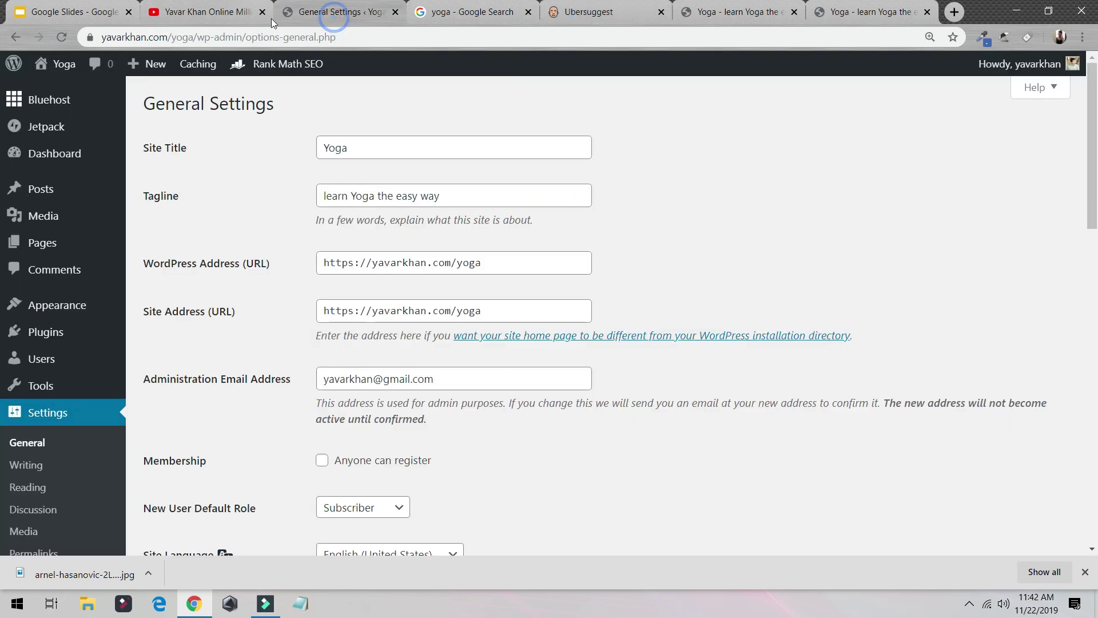
left_click(383, 195)
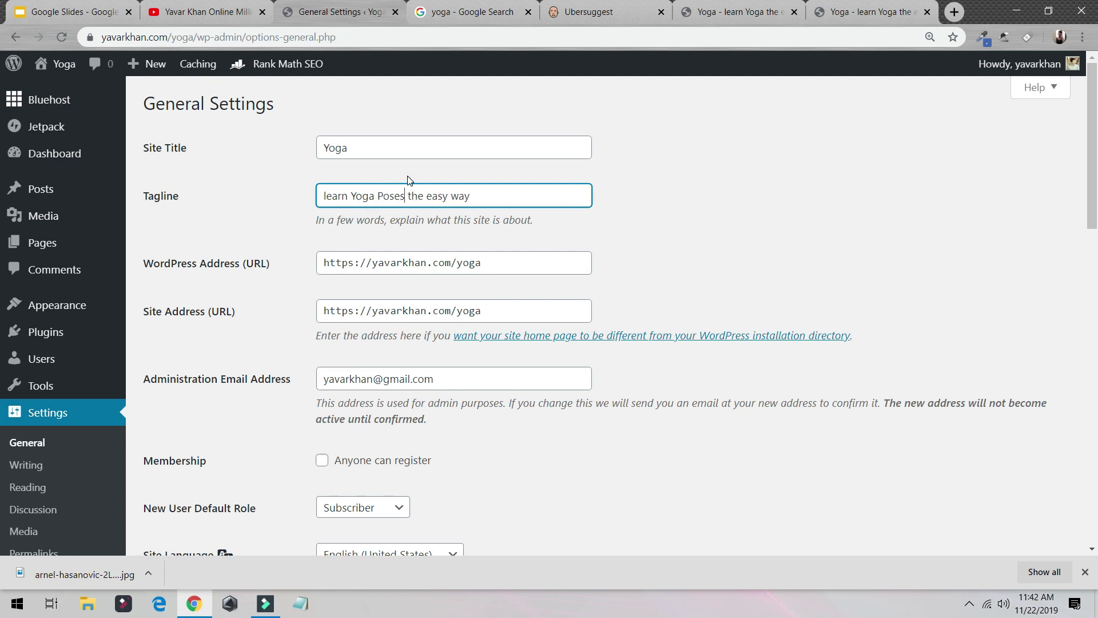
left_click_drag(406, 196, 382, 206)
Find the occurrences of "Poses" on the Google results page for yoga
left_click(520, 6)
key("ctrl+f")
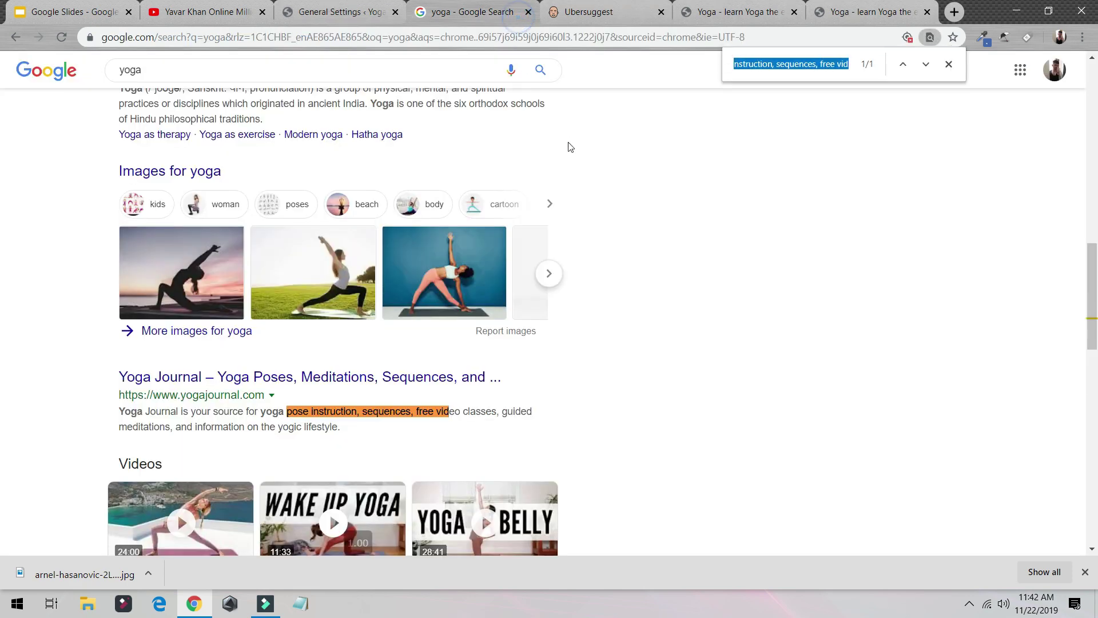
type("Poses")
left_click(904, 65)
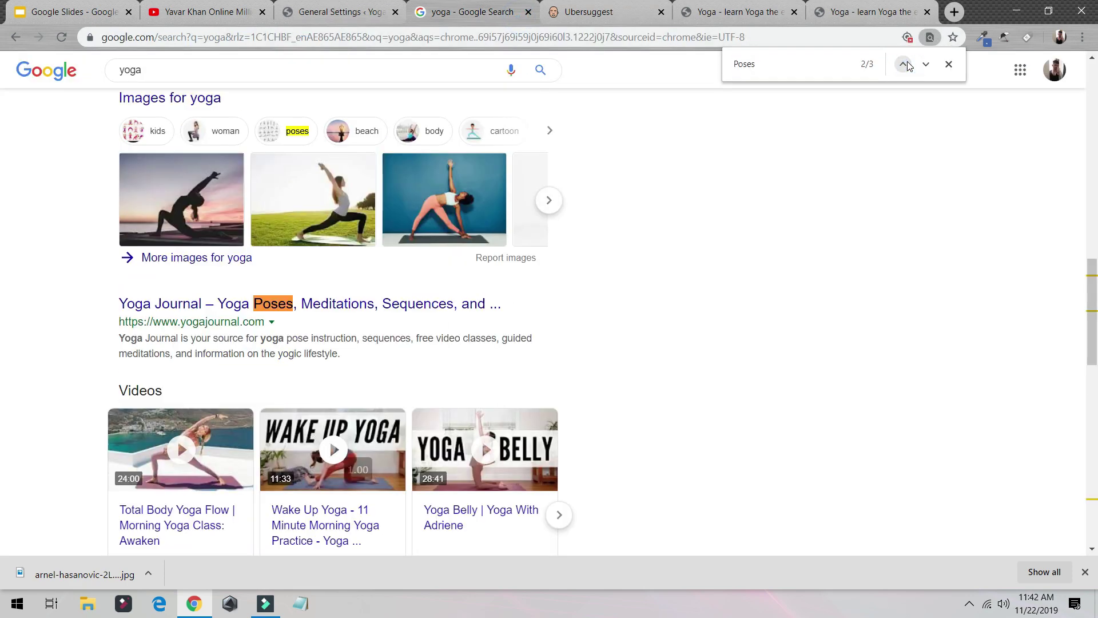
left_click(905, 65)
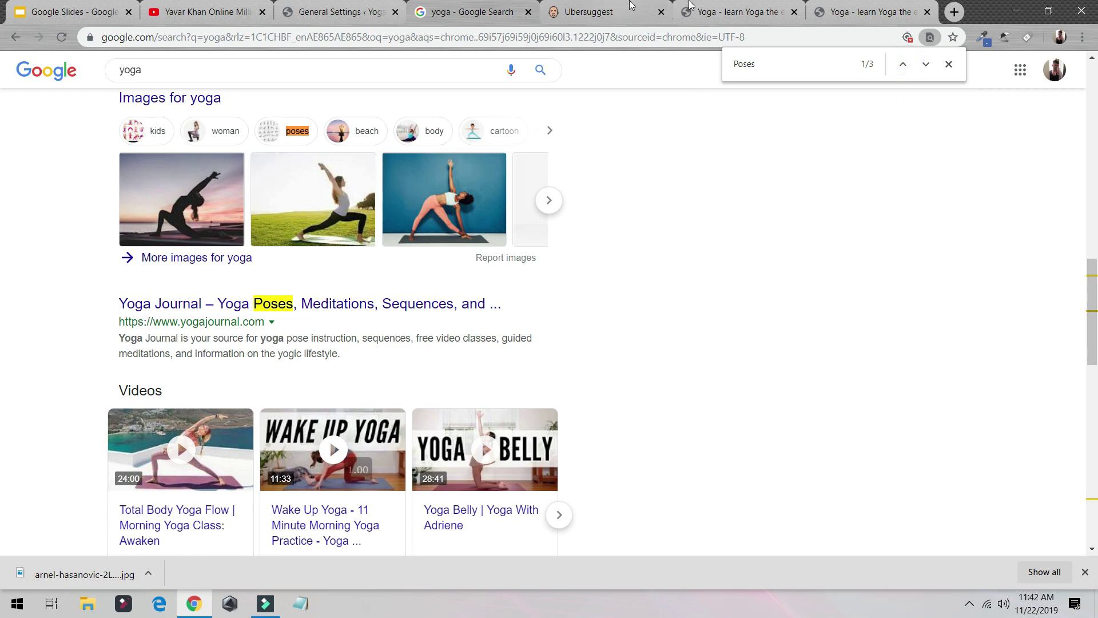
Browse Ubersuggest's keyword suggestions for "yoga" and sign in with Google to unlock the remaining ones
left_click(775, 7)
left_click(830, 14)
left_click(575, 17)
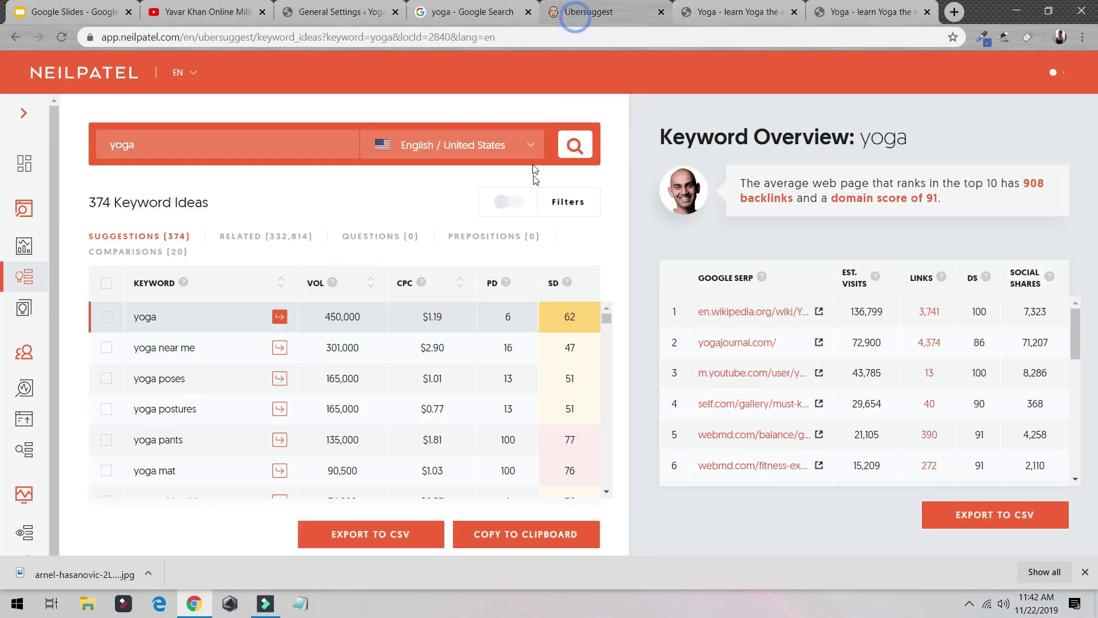
scroll(229, 397, "down", 3)
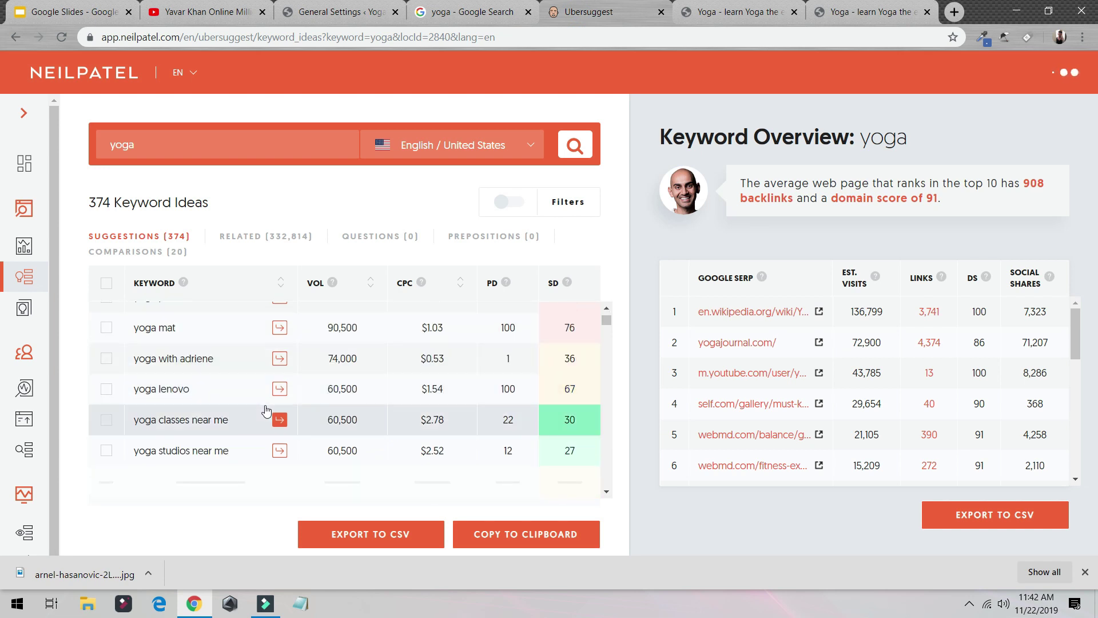
scroll(234, 404, "down", 2)
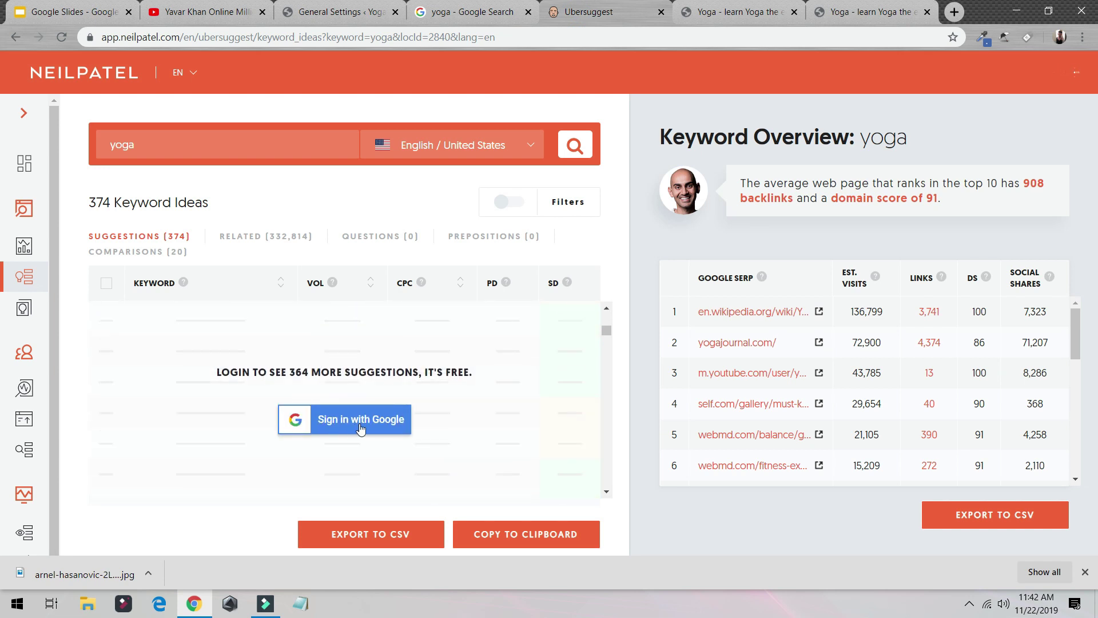
left_click(361, 421)
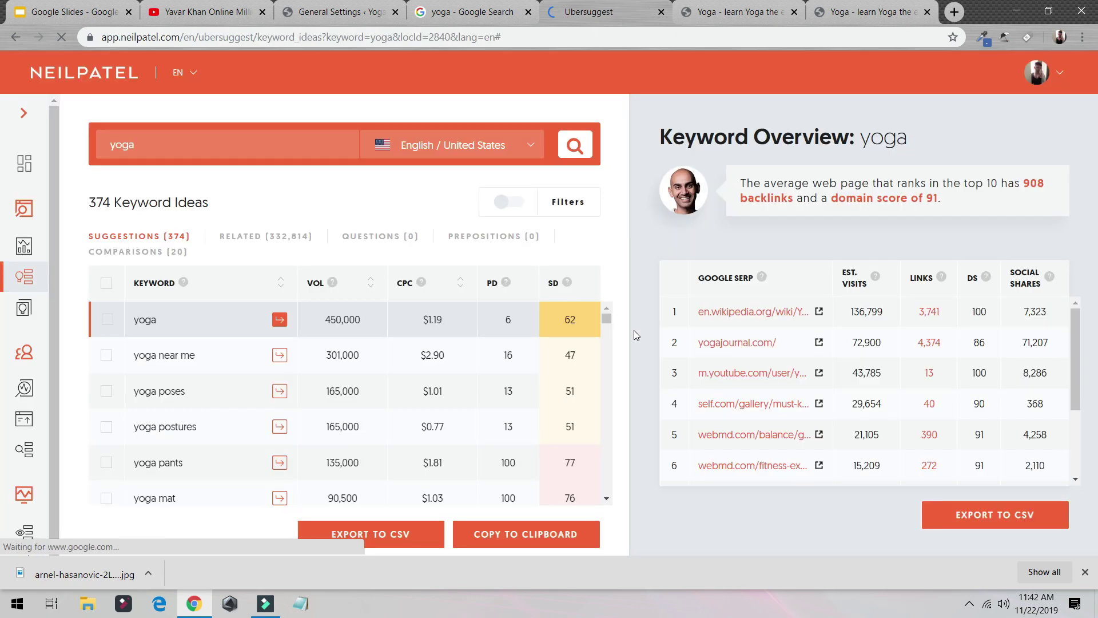
Examine the unlocked yoga keyword suggestions and the Related keyword ideas, including their volume and SEO difficulty
scroll(422, 391, "down", 5)
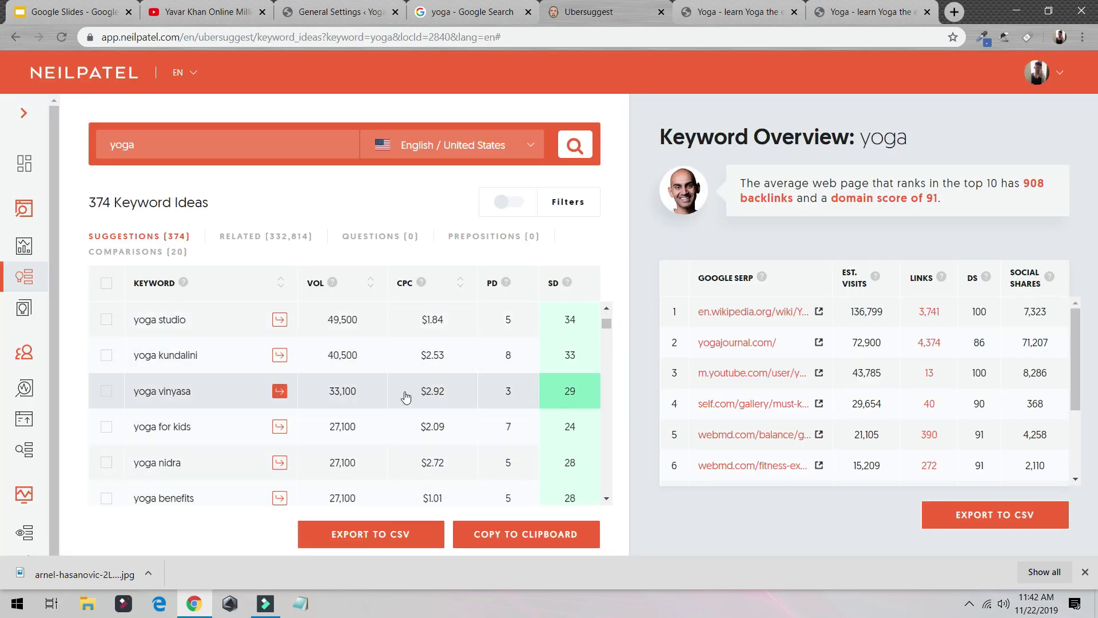
scroll(422, 391, "down", 3)
left_click(260, 234)
scroll(215, 392, "down", 10)
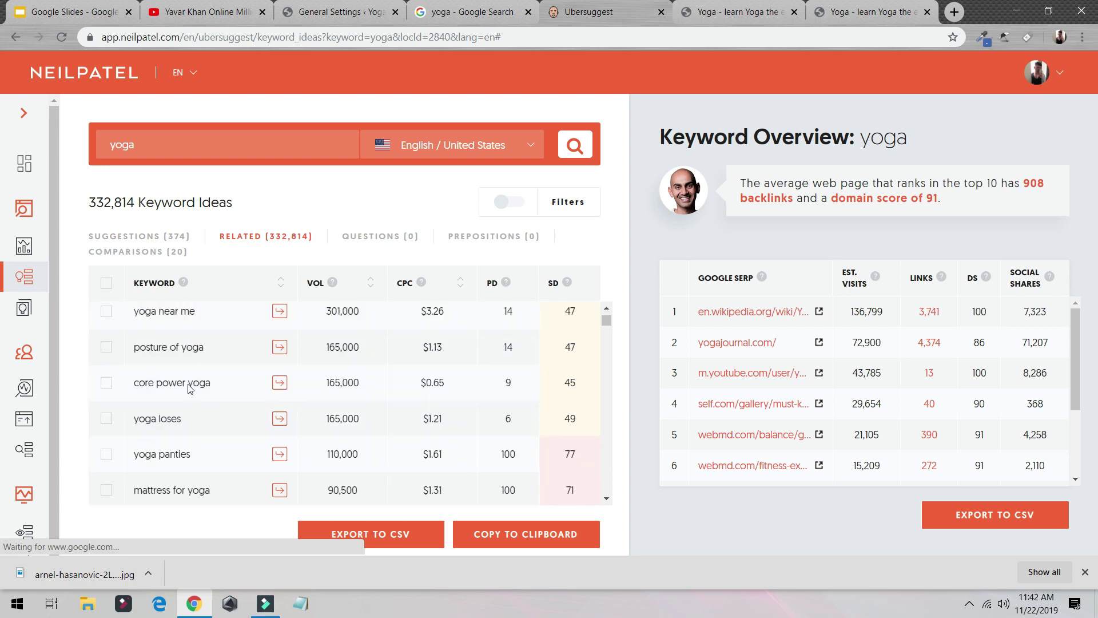
scroll(181, 432, "down", 3)
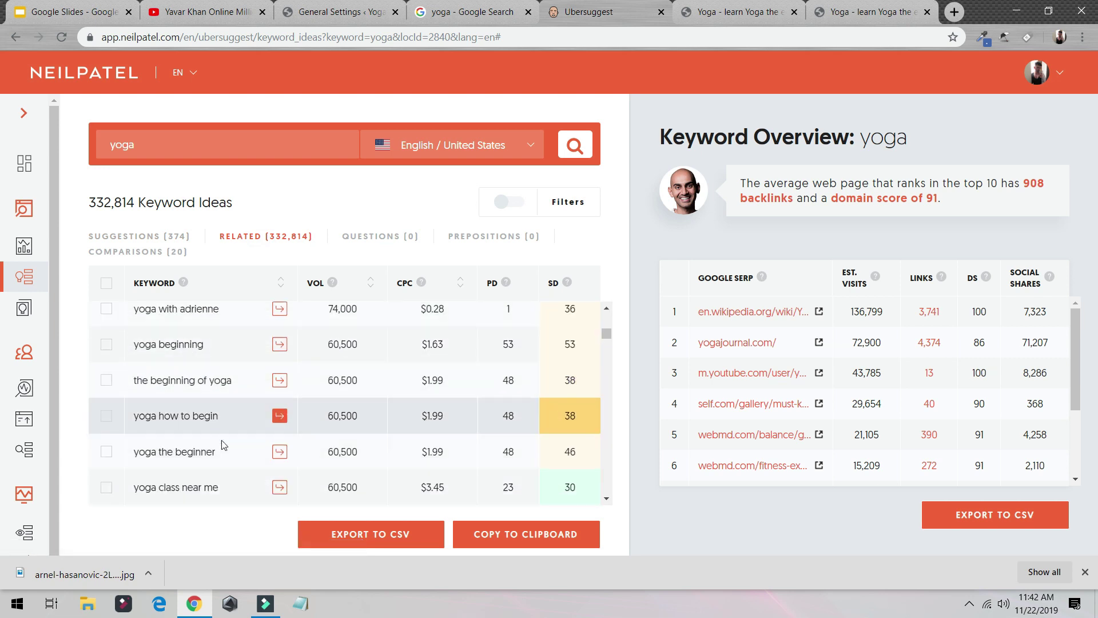
scroll(192, 406, "up", 3)
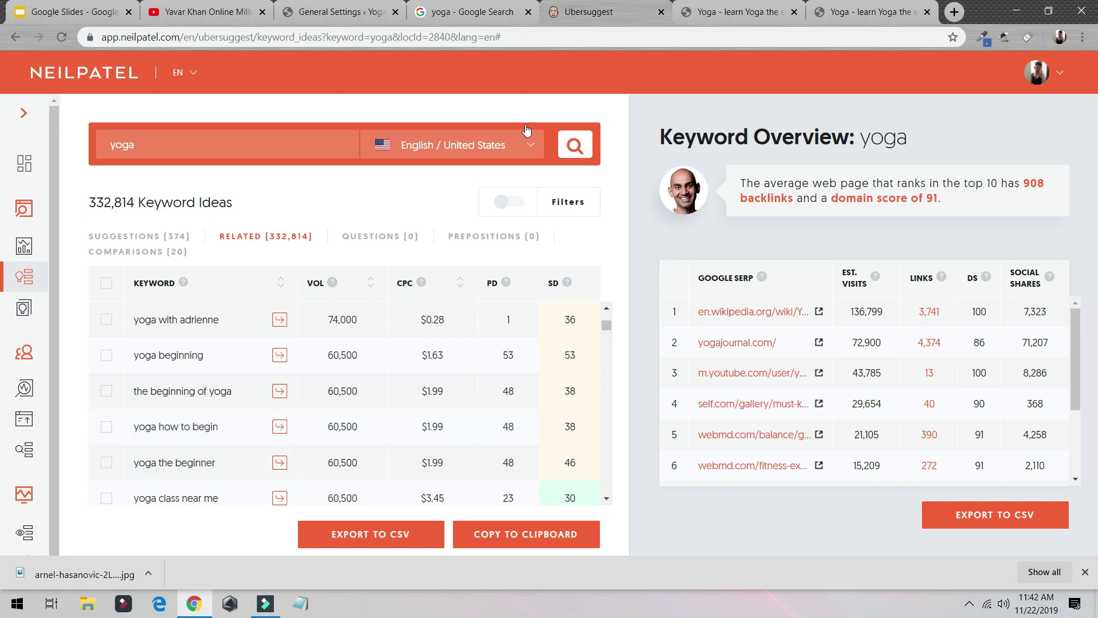
Save the new tagline in WordPress General Settings and open the Yoga site in a separate tab
left_click(343, 11)
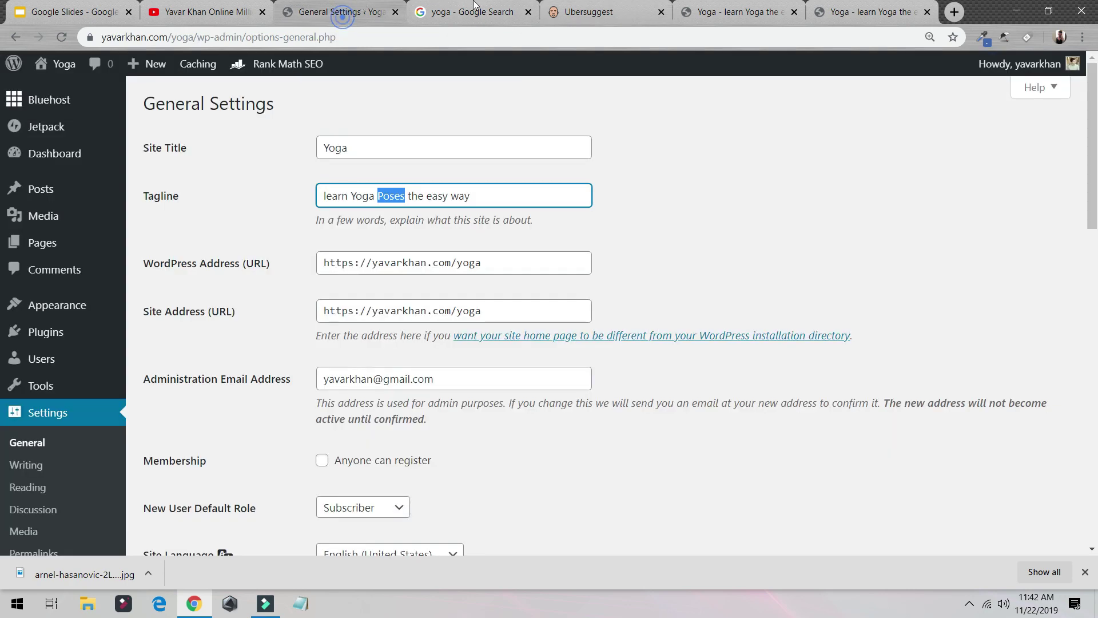
left_click(498, 195)
scroll(331, 358, "down", 15)
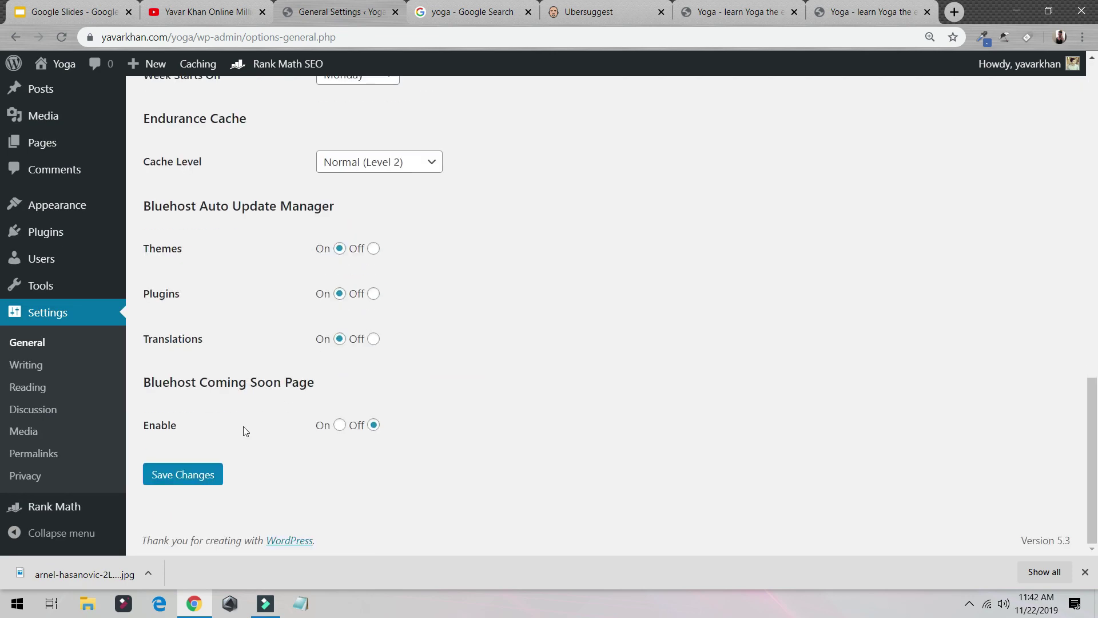
left_click(206, 474)
scroll(300, 379, "up", 10)
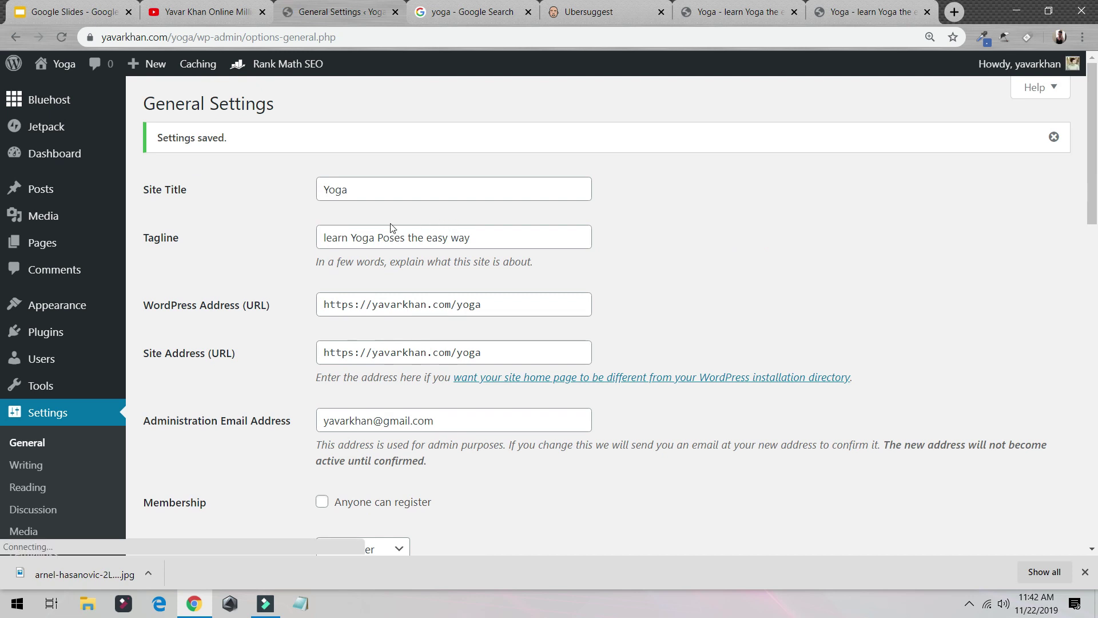
middle_click(52, 92)
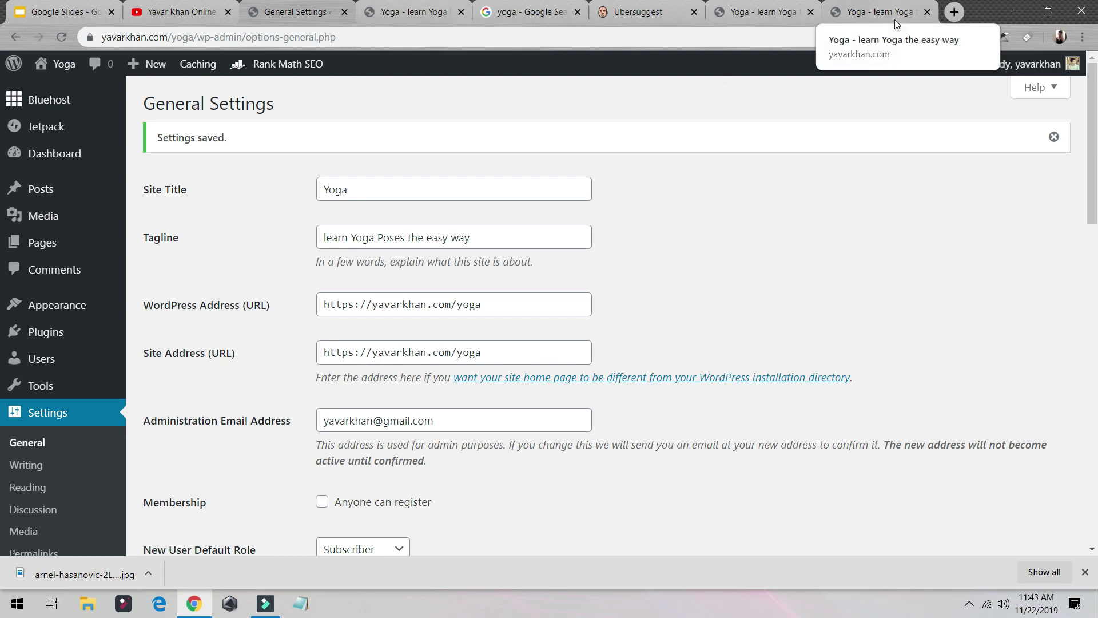
Start a new WordPress post from the Posts list, leaving its title empty
mouse_move(92, 197)
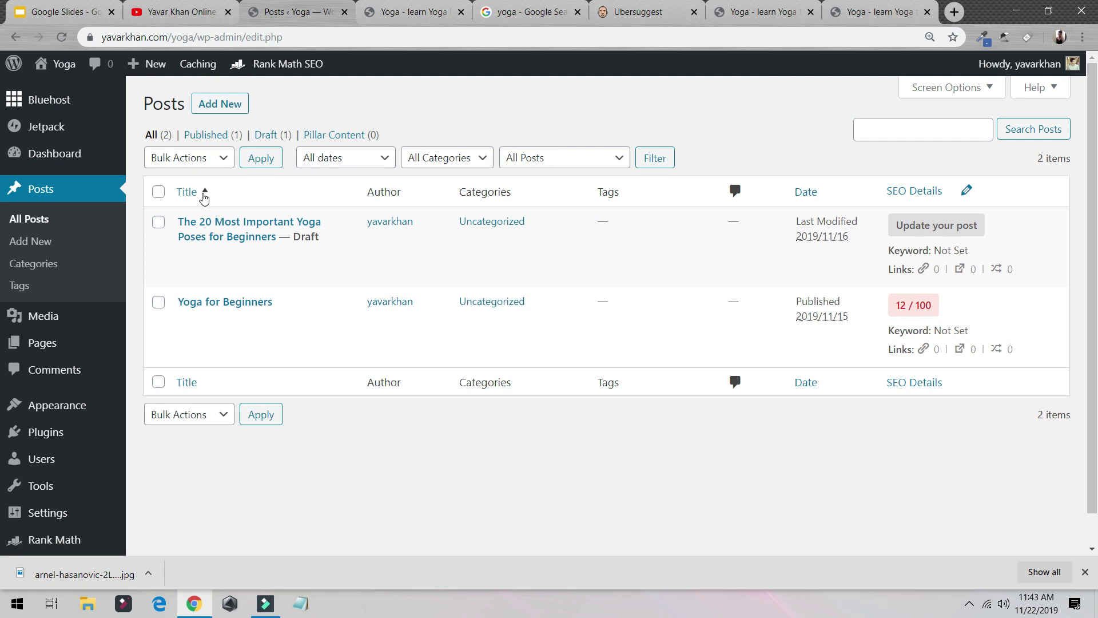
left_click(225, 105)
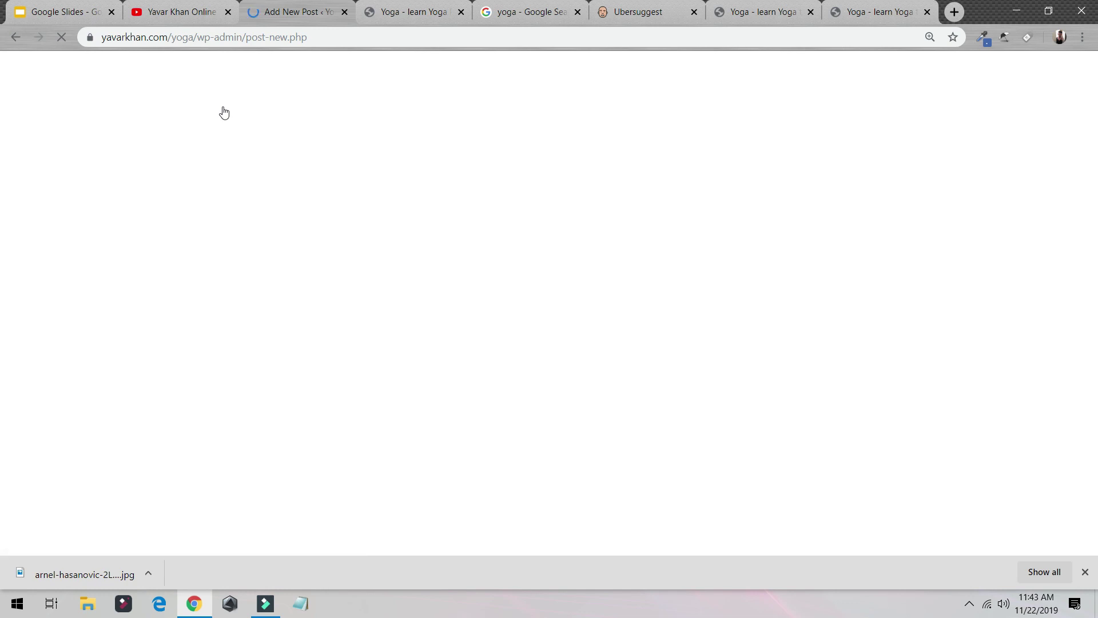
type("+")
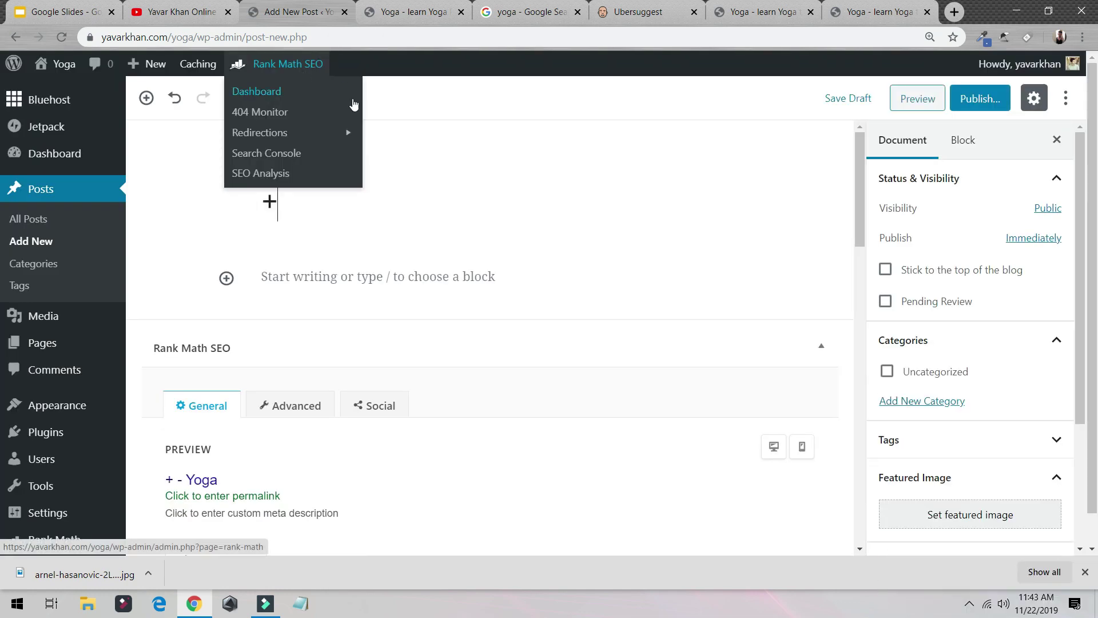
key("BackSpace")
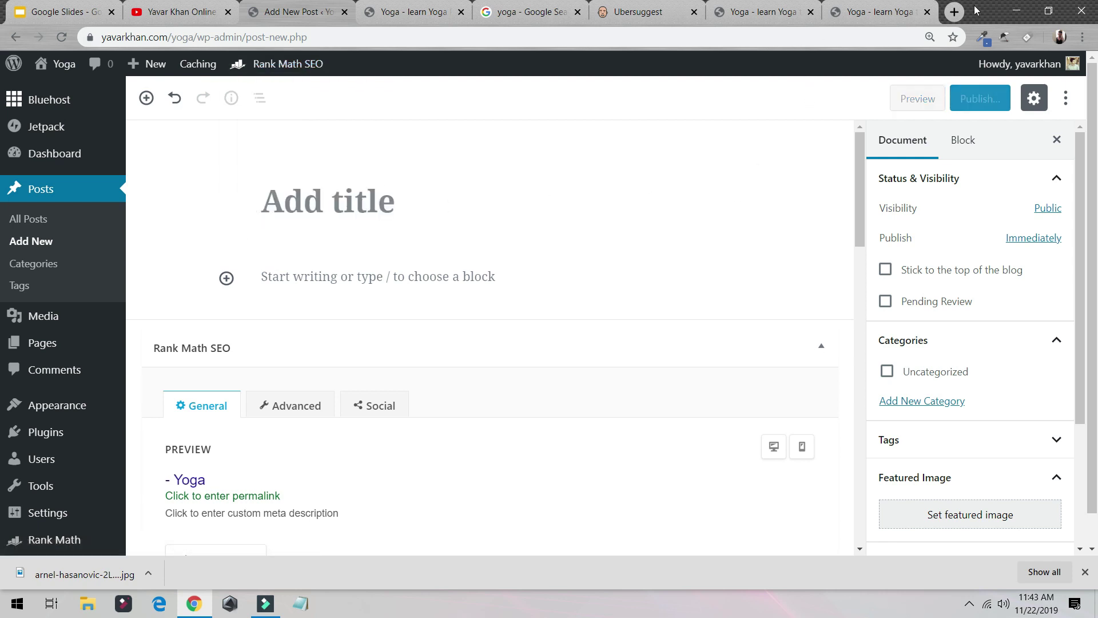
Find BuzzSumo through a Google search in a new tab and open its website
left_click(955, 11)
type("buzz")
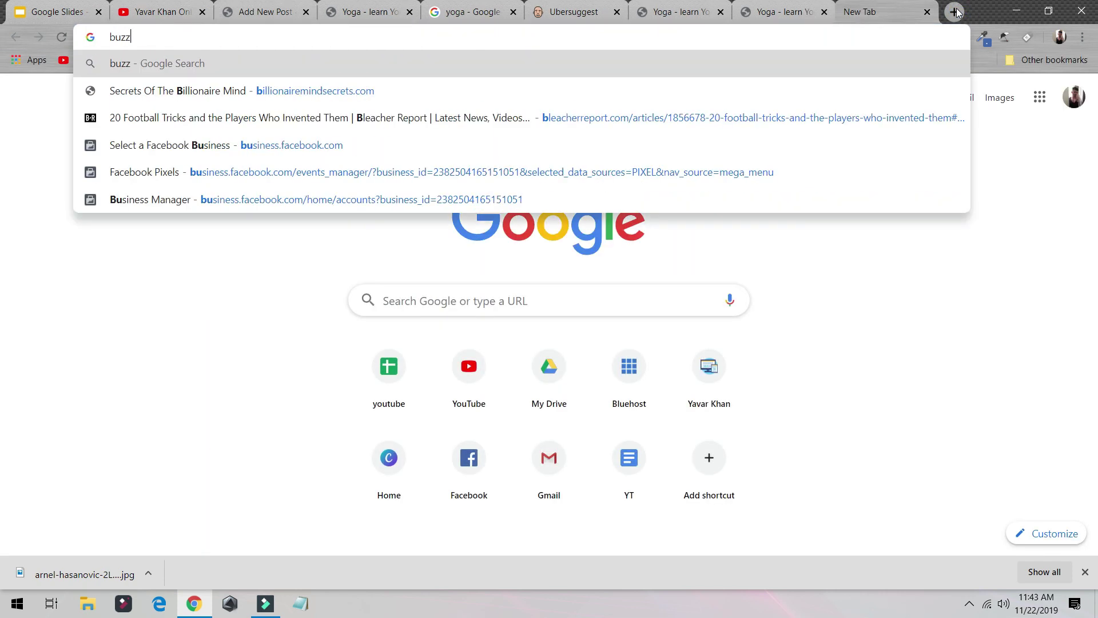
type("sumi")
key("Return")
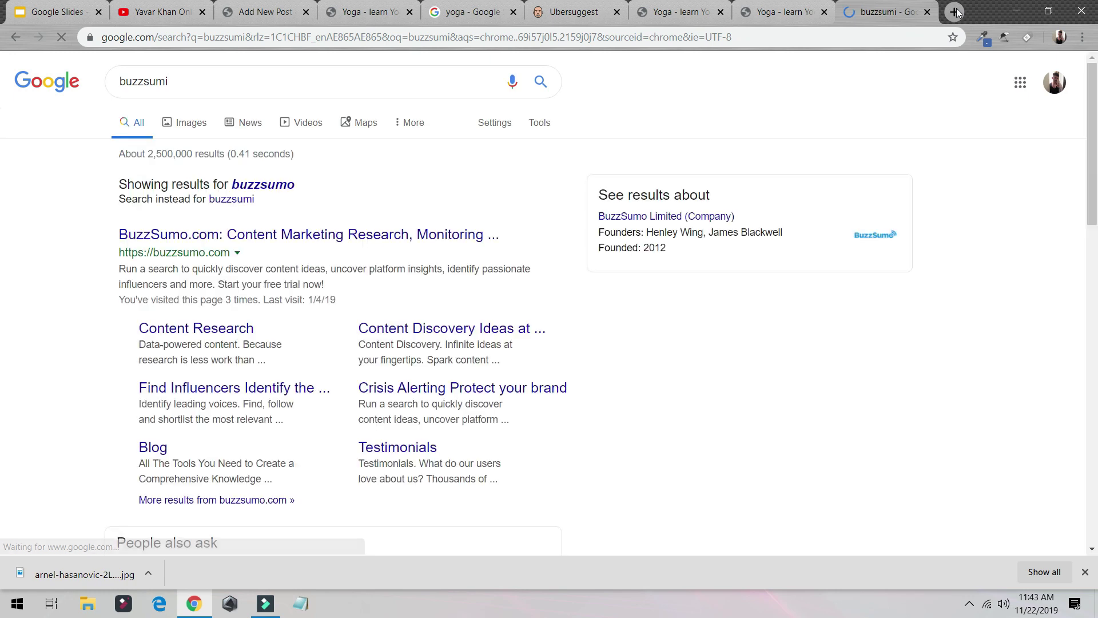
left_click(266, 236)
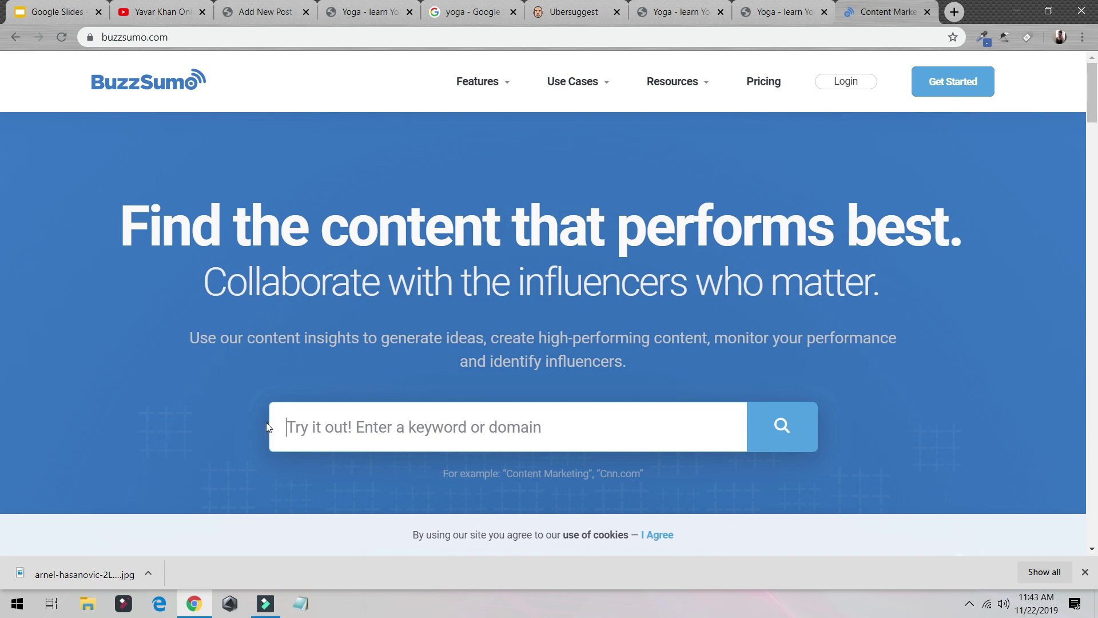
Search BuzzSumo's web content for "yoga" and examine the Facebook engagement of the top articles
type("yoga")
key("Return")
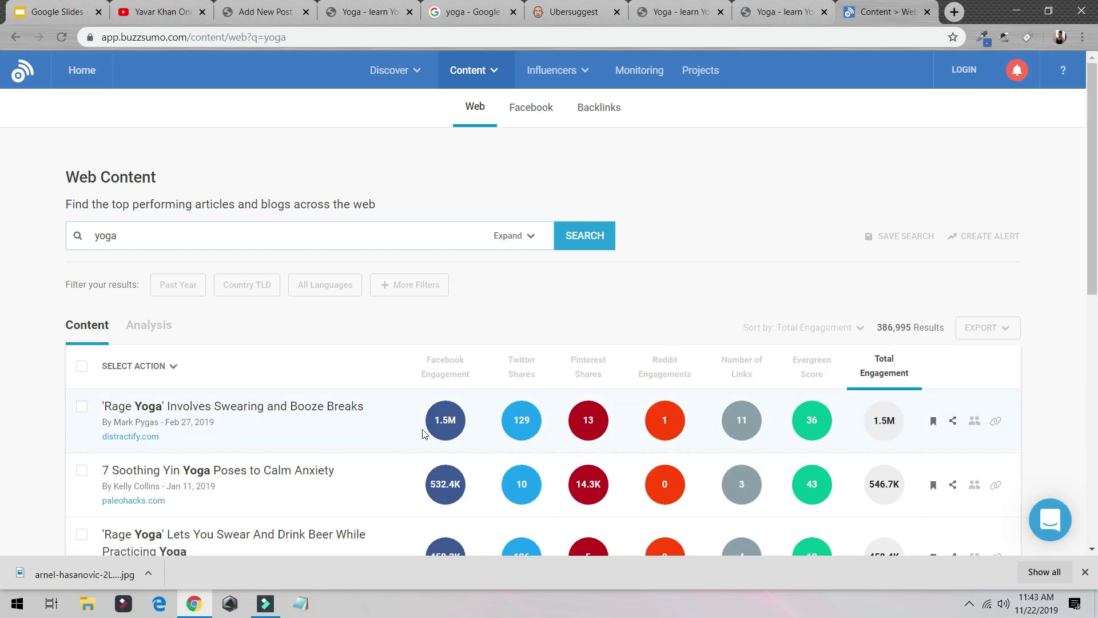
mouse_move(449, 432)
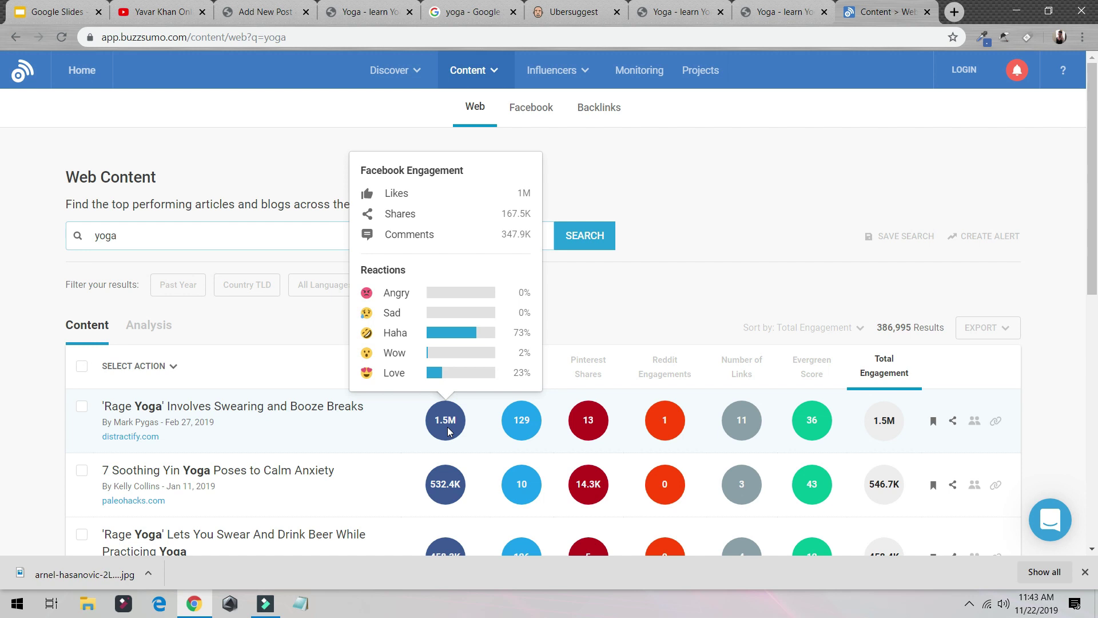
mouse_move(444, 497)
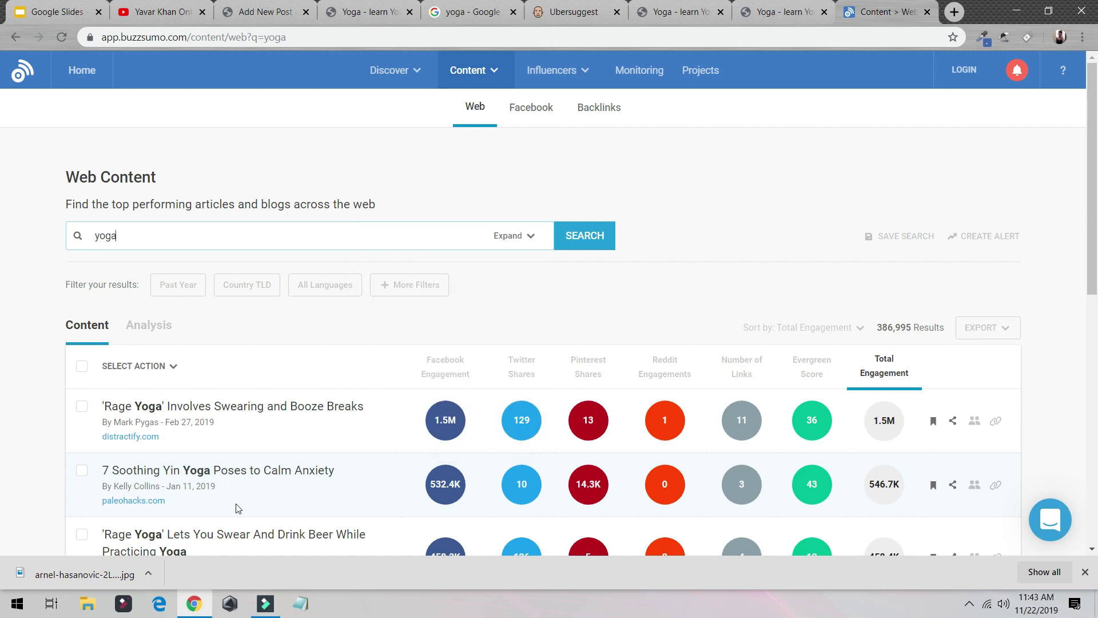
Open the article "7 Soothing Yin Yoga Poses to Calm Anxiety", dismiss its meditation challenge pop-up and look over the page
left_click(243, 477)
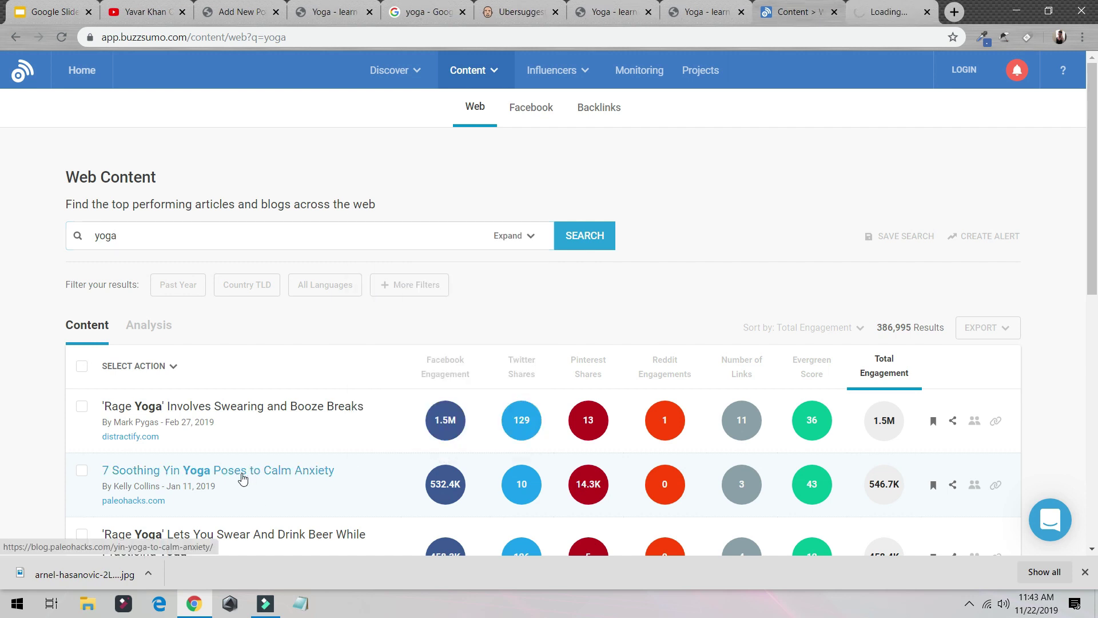
left_click(921, 6)
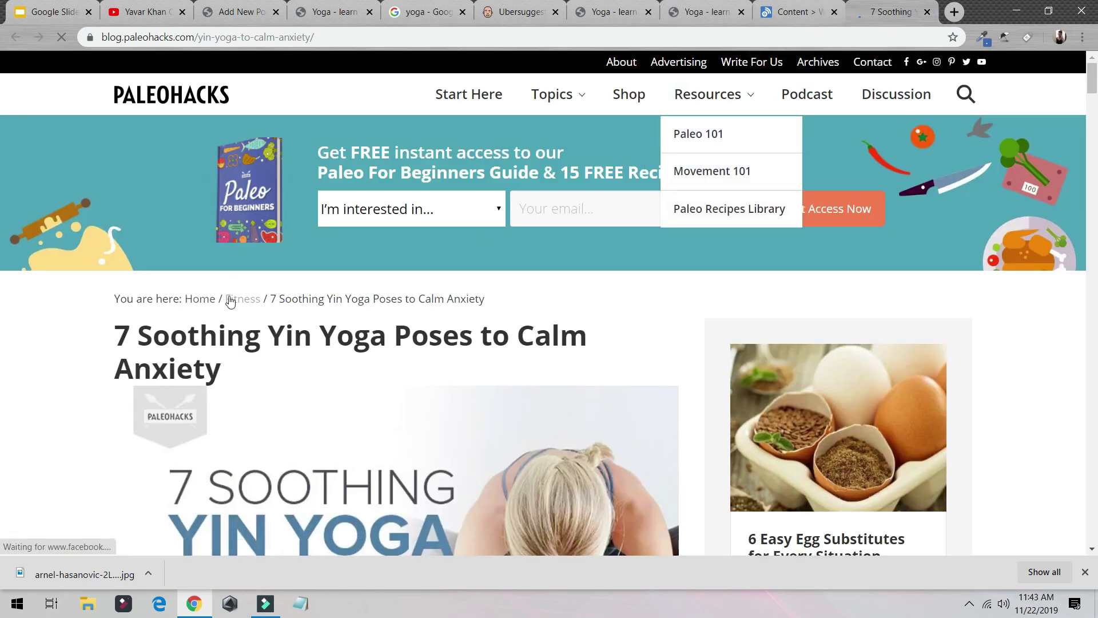
scroll(234, 295, "down", 2)
scroll(129, 289, "up", 2)
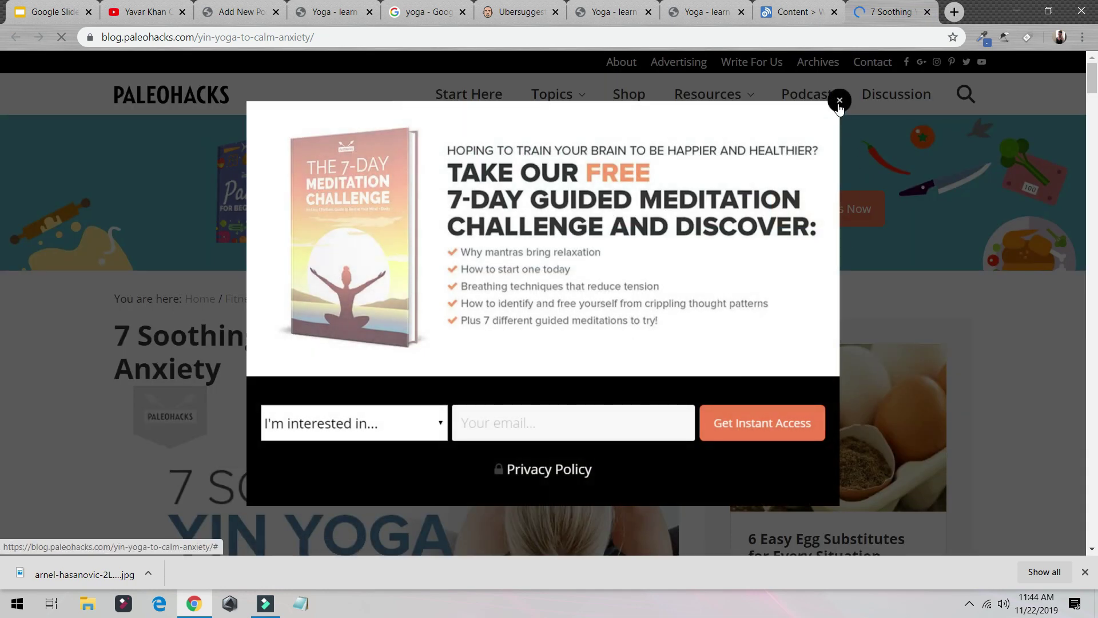
left_click(839, 102)
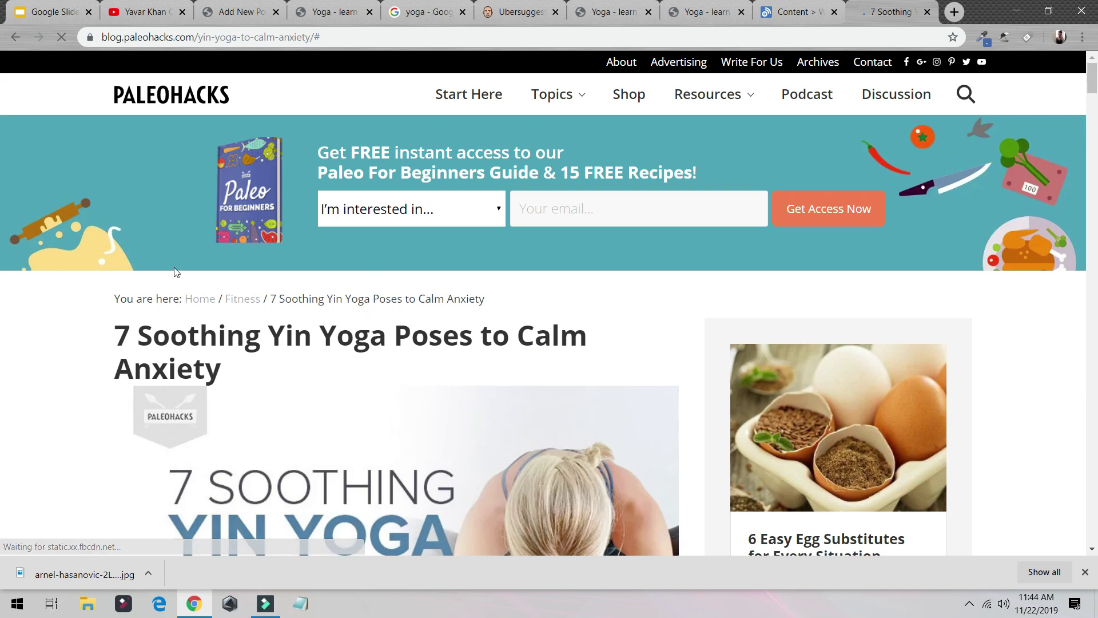
scroll(176, 274, "down", 5)
scroll(180, 275, "up", 5)
scroll(186, 274, "down", 2)
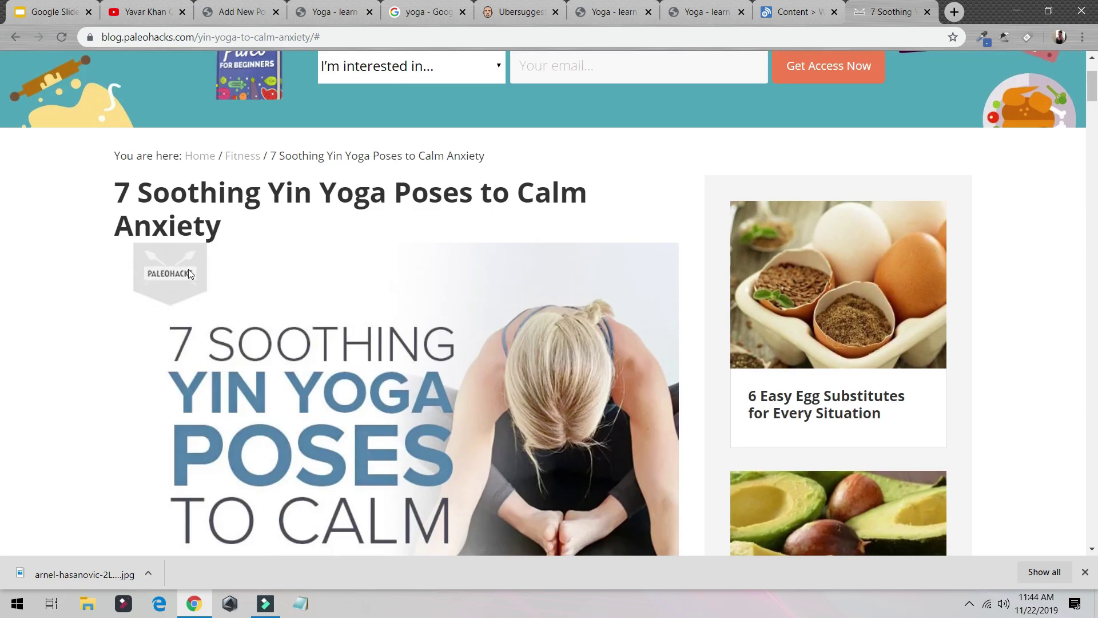
Copy the headline "7 Soothing Yin Yoga Poses to Calm Anxiety" and paste it as the title of the new WordPress post
triple_click(115, 188)
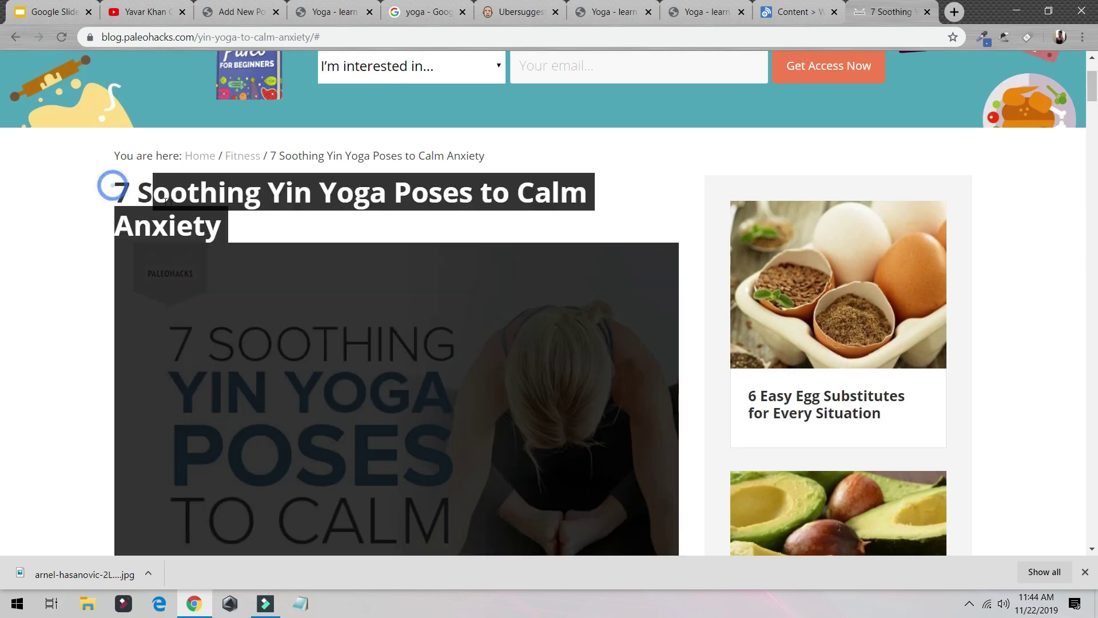
left_click(142, 191)
left_click_drag(234, 224, 120, 194)
key("ctrl+c")
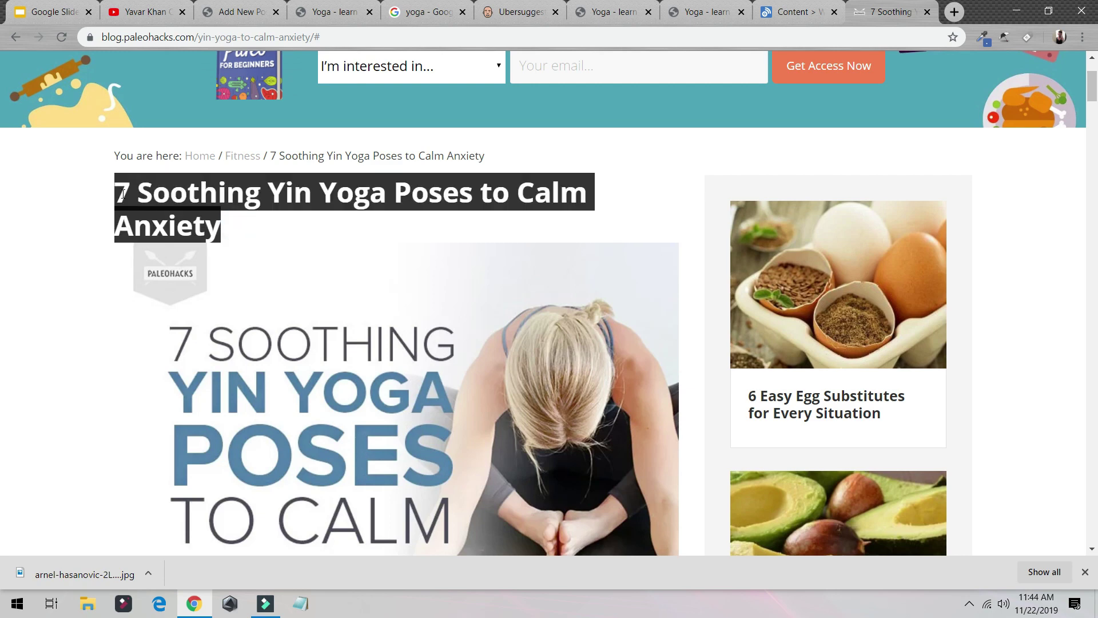
left_click(703, 11)
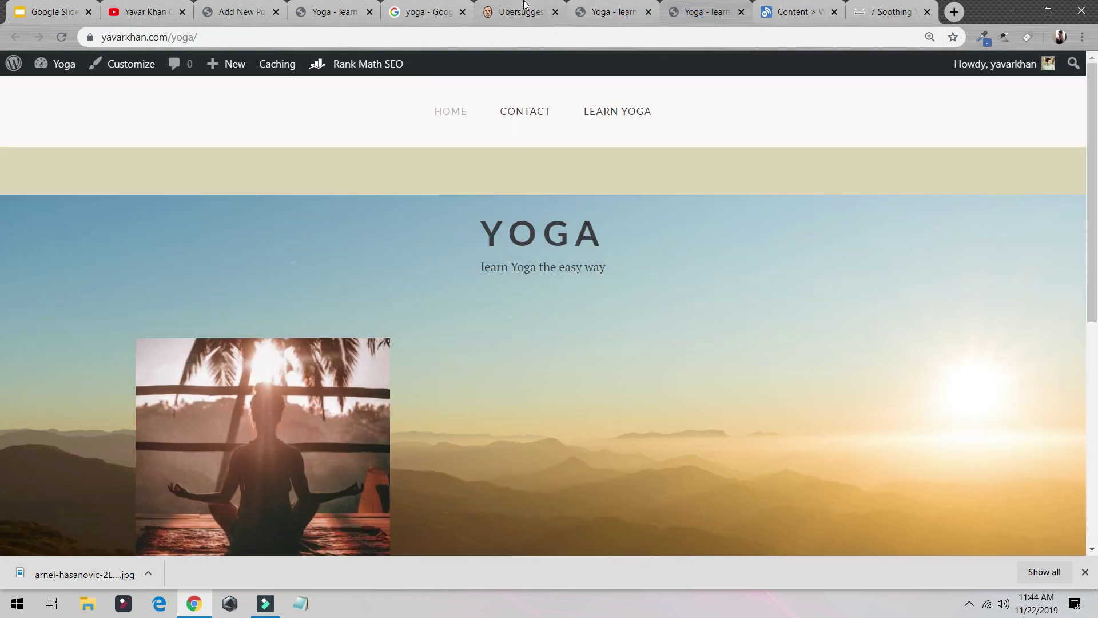
left_click(426, 12)
left_click(355, 11)
left_click(254, 11)
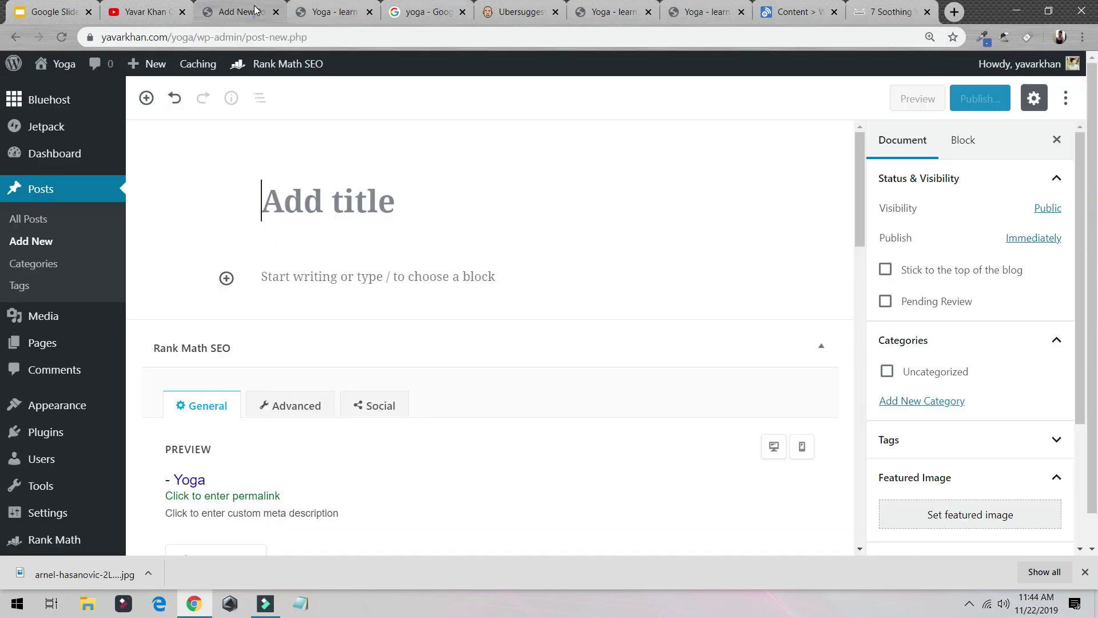
key("ctrl+v")
Reword the post title to "10 Relaxing Yin Yoga Poses to Calm Anxiety"
left_click_drag(263, 201, 282, 198)
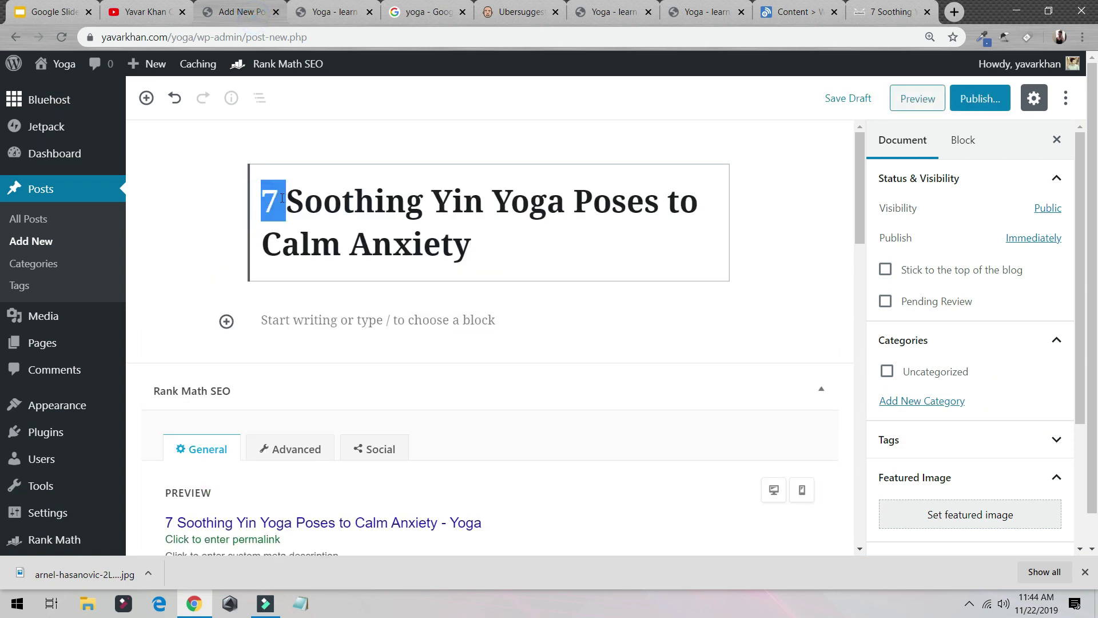
type("10")
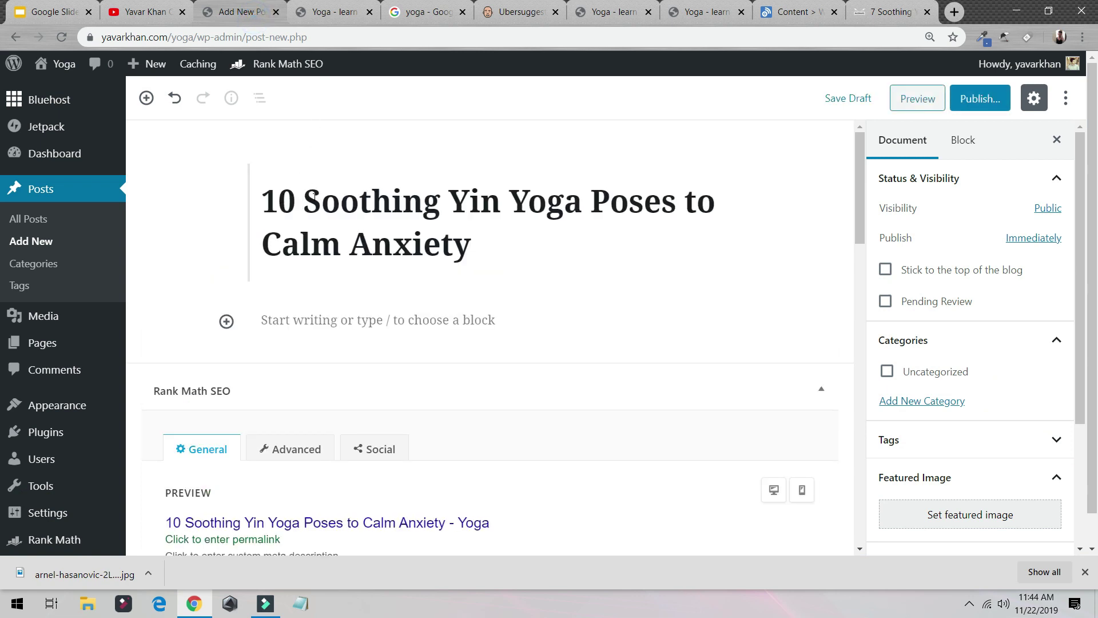
left_click_drag(314, 206, 440, 206)
type("Rela")
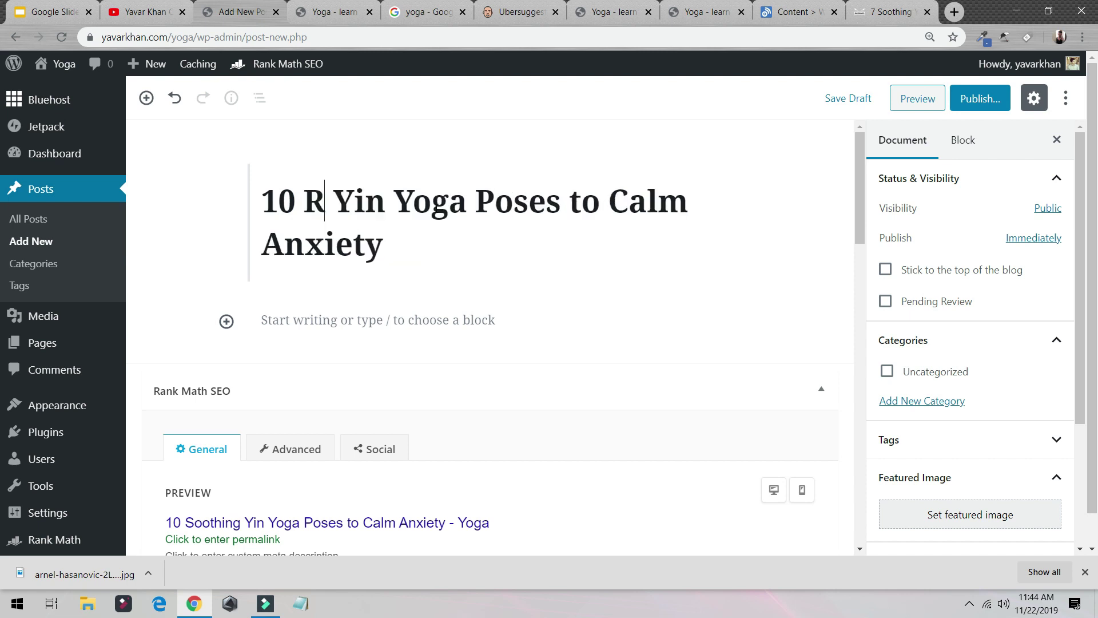
type("xing")
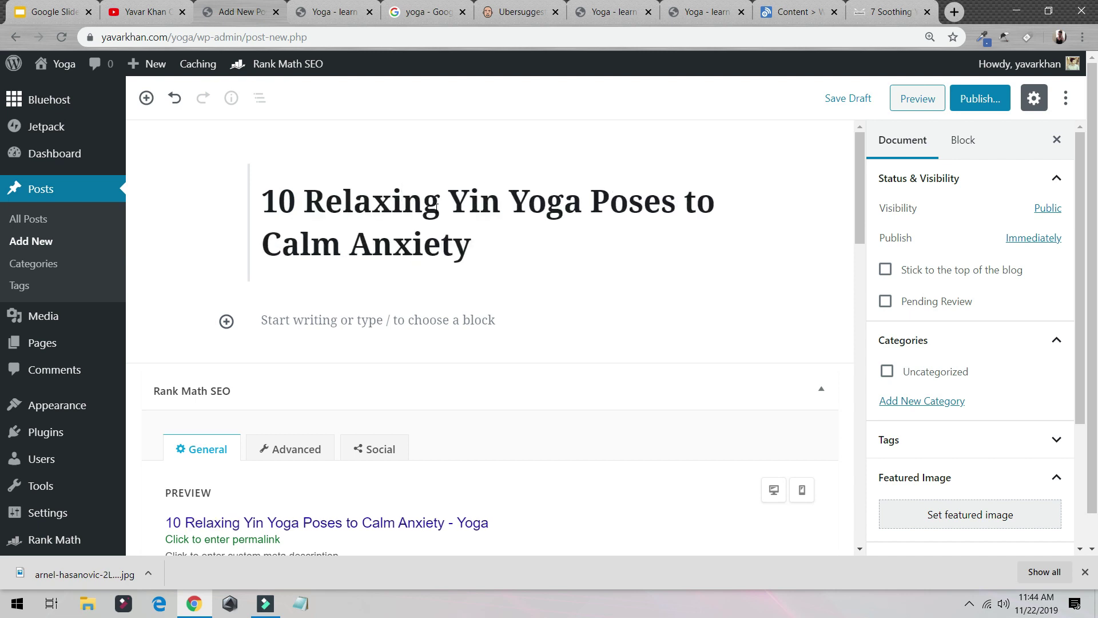
Copy the PaleoHacks yin yoga article's URL and look it up in Ubersuggest
left_click(898, 13)
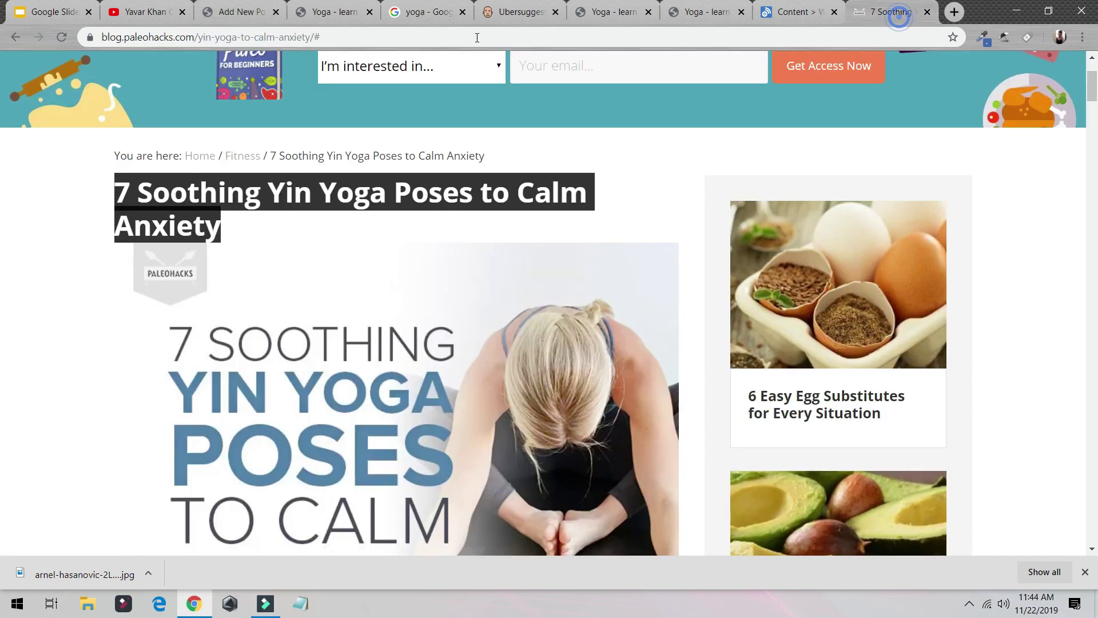
left_click(338, 43)
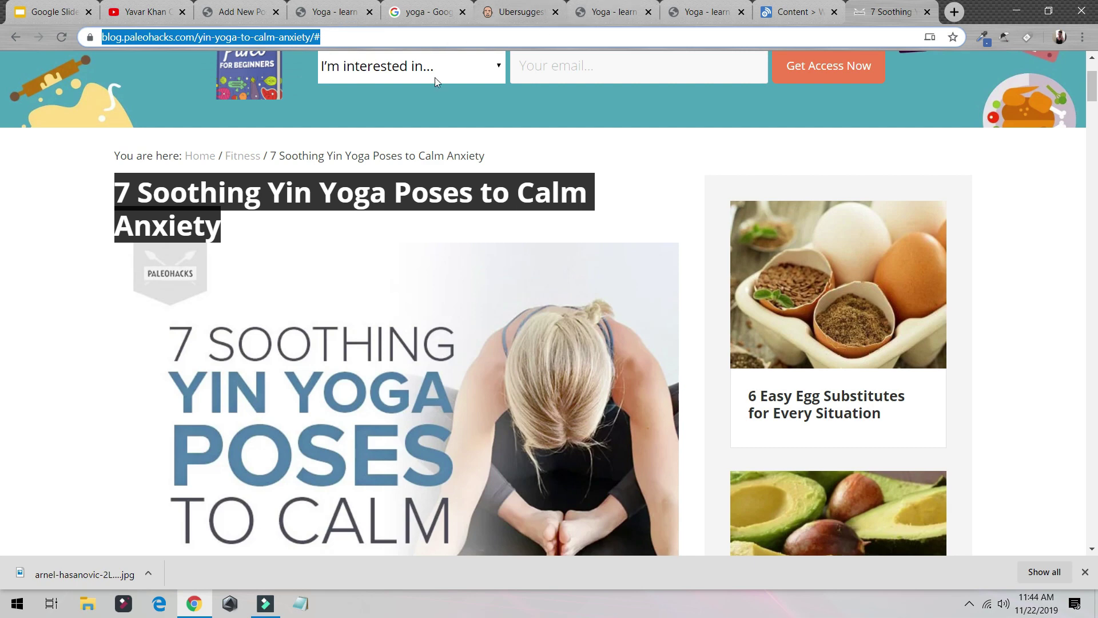
key("ctrl+c")
left_click(515, 11)
left_click(209, 140)
key("ctrl+a")
key("ctrl+v")
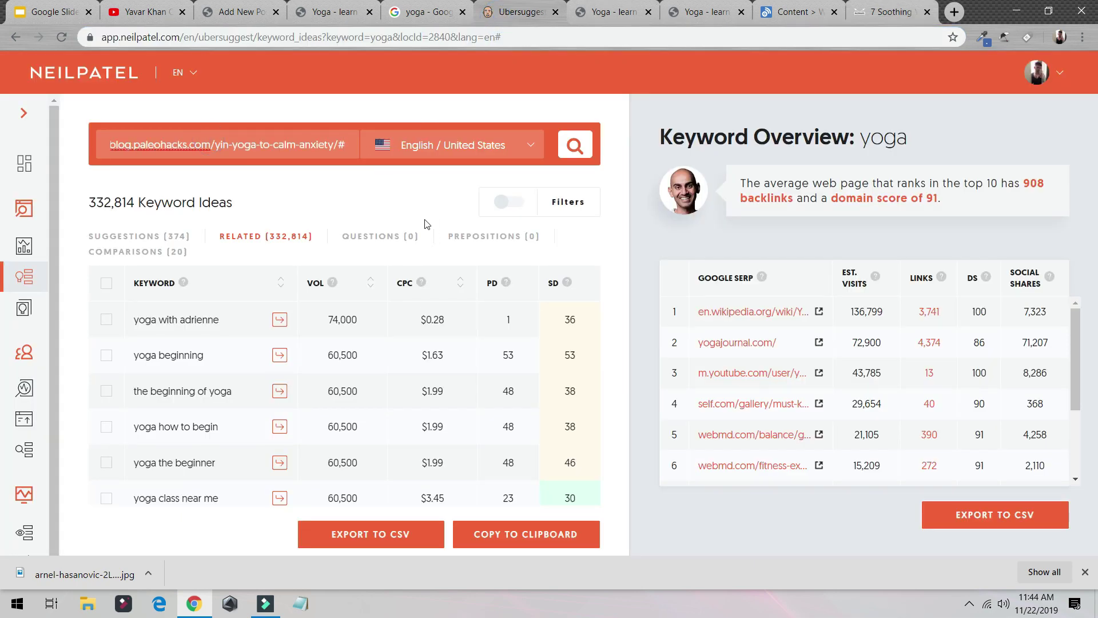
key("Return")
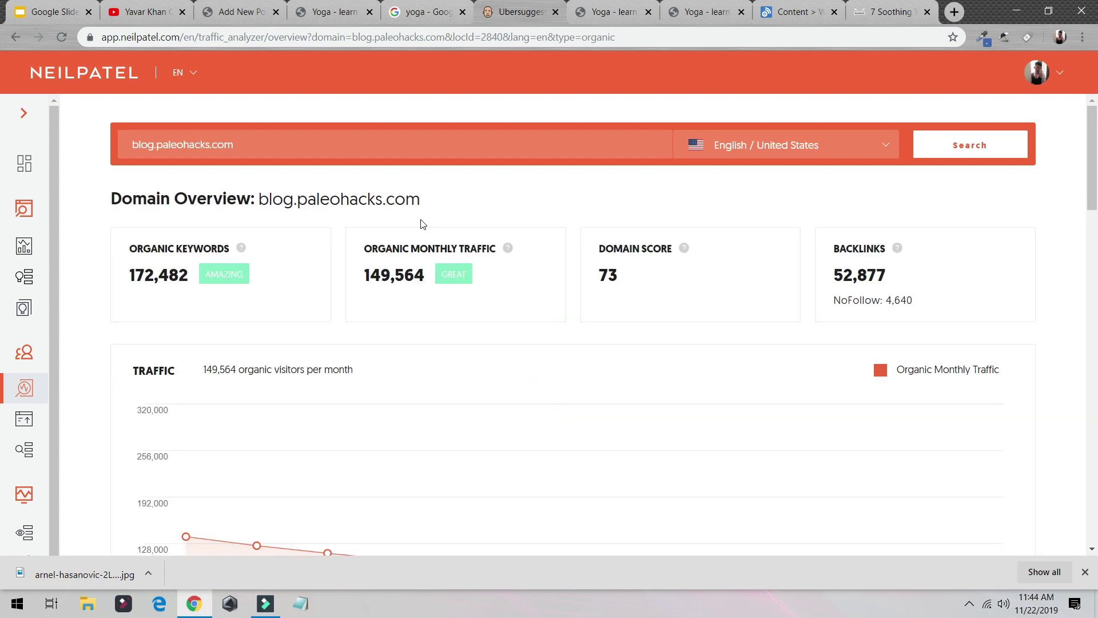
Switch to Paint and draw a rectangle about 179 × 168 px near the canvas's left edge
key("super")
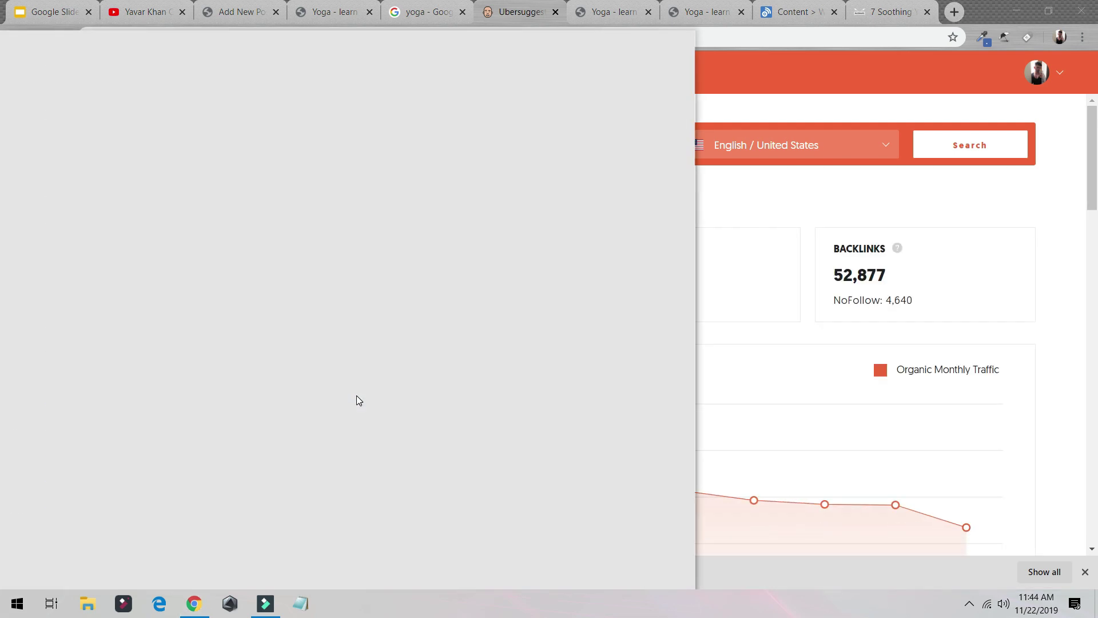
type("paint")
key("Return")
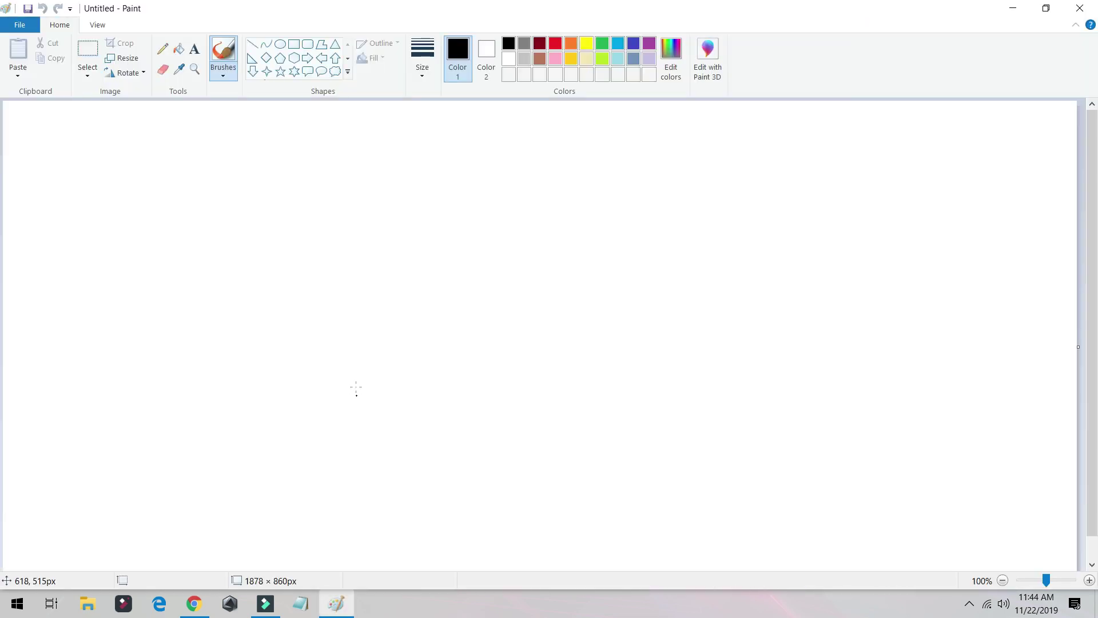
left_click(293, 45)
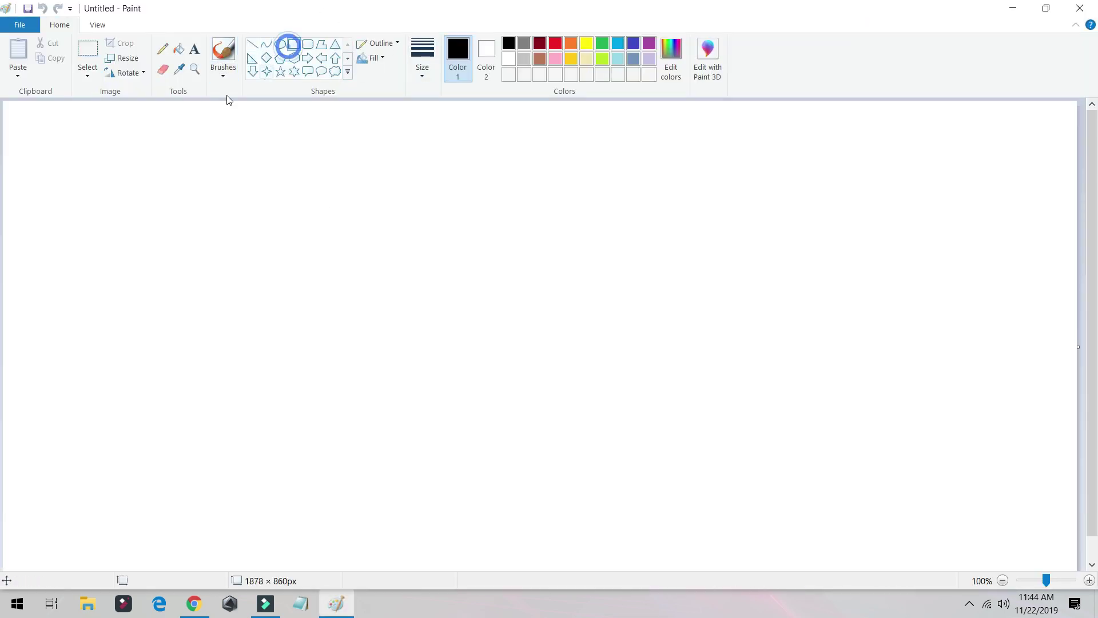
left_click_drag(48, 217, 151, 313)
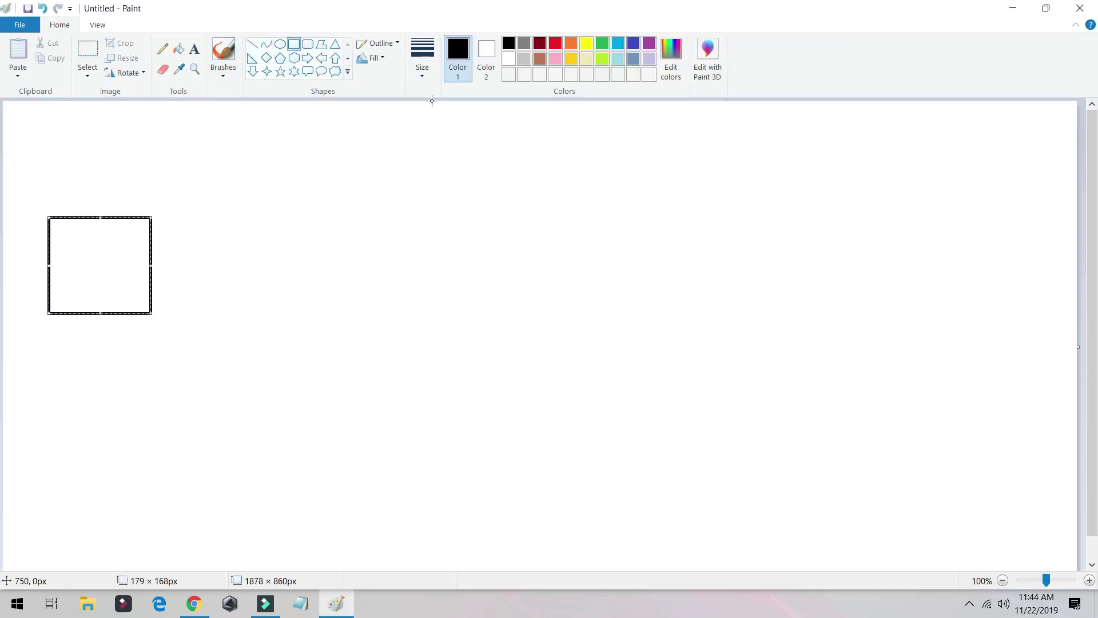
Draw three thin freehand pencil lines fanning out from the rectangle: one upward and two downward
left_click(163, 49)
left_click_drag(158, 218, 253, 172)
left_click_drag(163, 263, 248, 299)
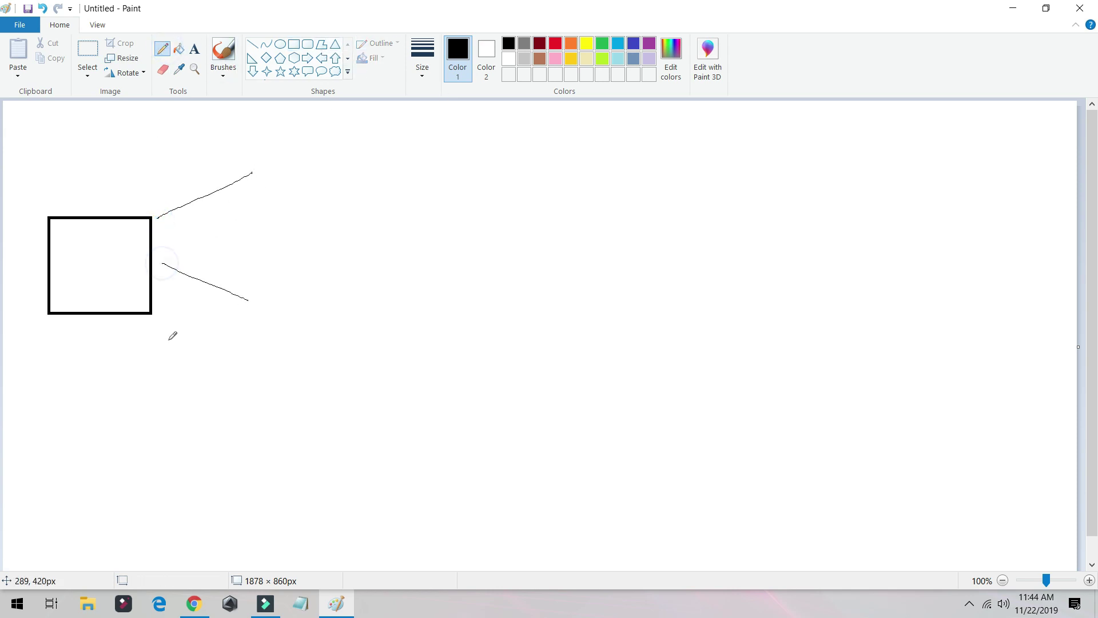
left_click_drag(167, 339, 246, 394)
Handwrite the labels FB, PIN and TUM at the outer ends of the three lines and add short strokes around them
mouse_move(271, 148)
left_mouse_down()
mouse_move(274, 178)
mouse_move(302, 152)
mouse_move(304, 183)
left_mouse_up()
mouse_move(272, 312)
left_mouse_down()
mouse_move(275, 294)
mouse_move(325, 276)
left_mouse_up()
mouse_move(270, 378)
left_mouse_down()
mouse_move(271, 404)
mouse_move(282, 376)
left_mouse_up()
mouse_move(279, 381)
left_mouse_down()
mouse_move(289, 393)
mouse_move(300, 382)
left_mouse_up()
left_click_drag(305, 378, 326, 362)
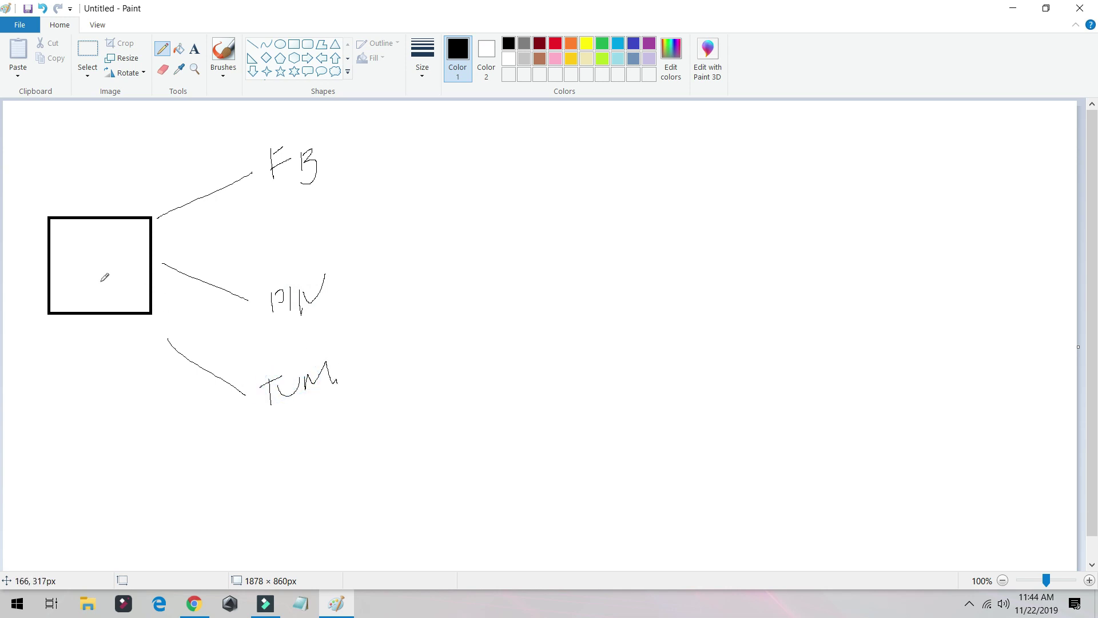
mouse_move(246, 339)
left_mouse_down()
mouse_move(243, 362)
mouse_move(258, 351)
left_mouse_up()
left_click_drag(272, 267, 272, 280)
left_click_drag(237, 152, 251, 162)
Switch to Chrome and review the top pages and top SEO keywords in Ubersuggest's domain overview of blog.paleohacks.com
left_click(194, 604)
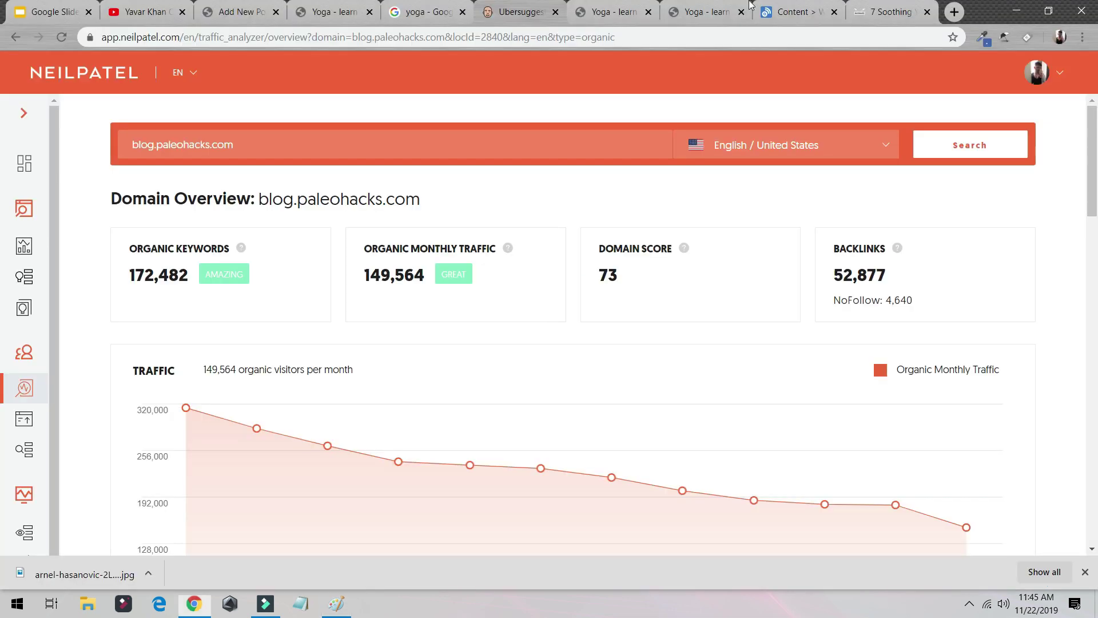
left_click(778, 12)
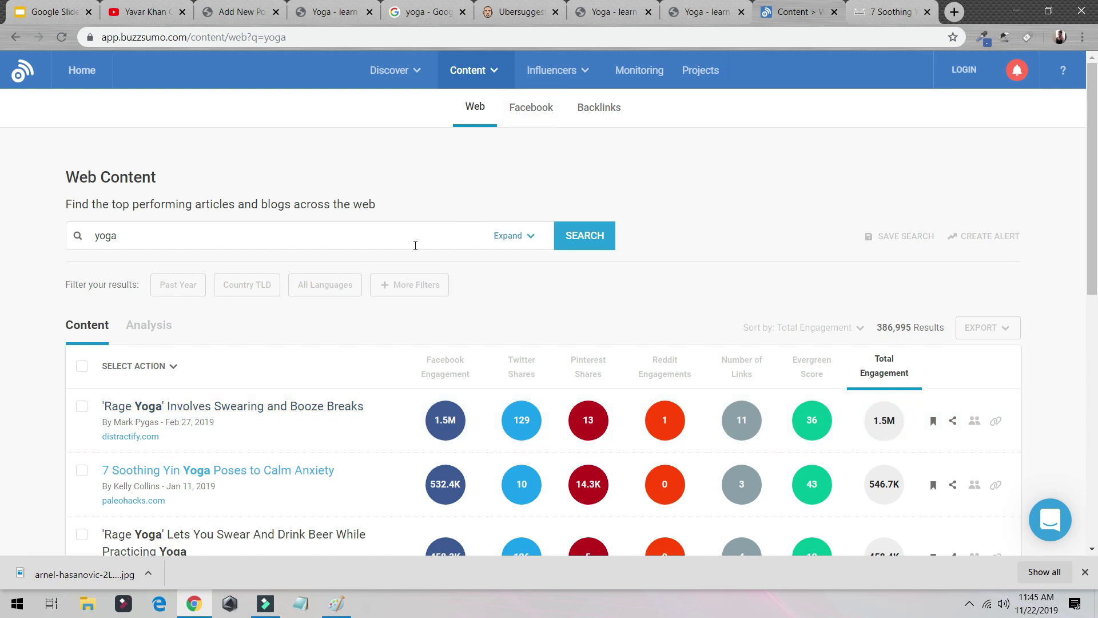
left_click(497, 7)
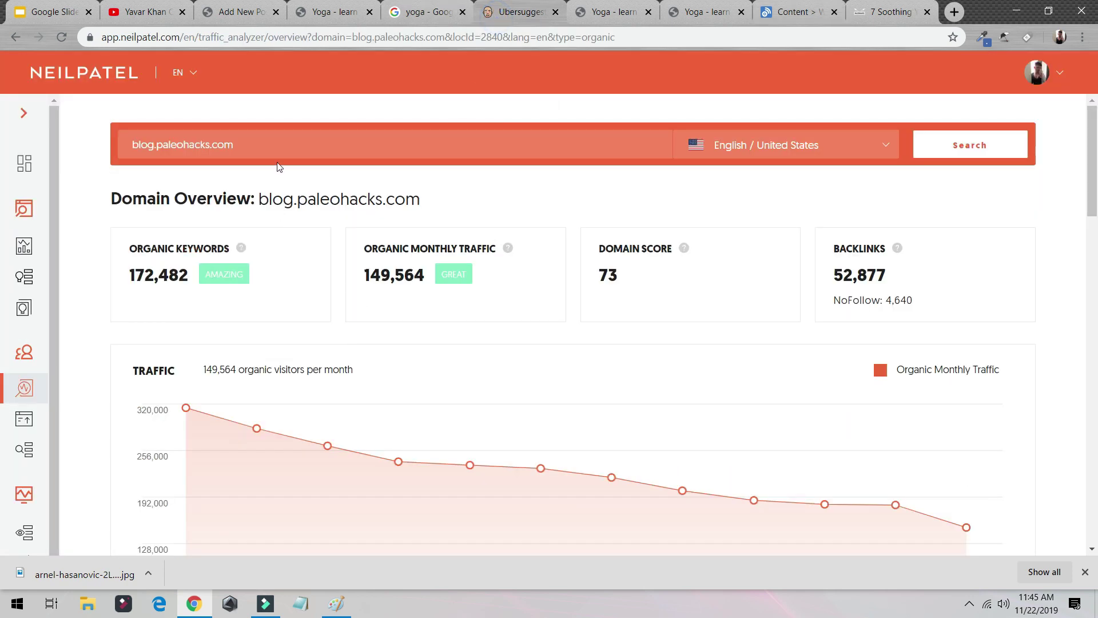
scroll(285, 139, "down", 15)
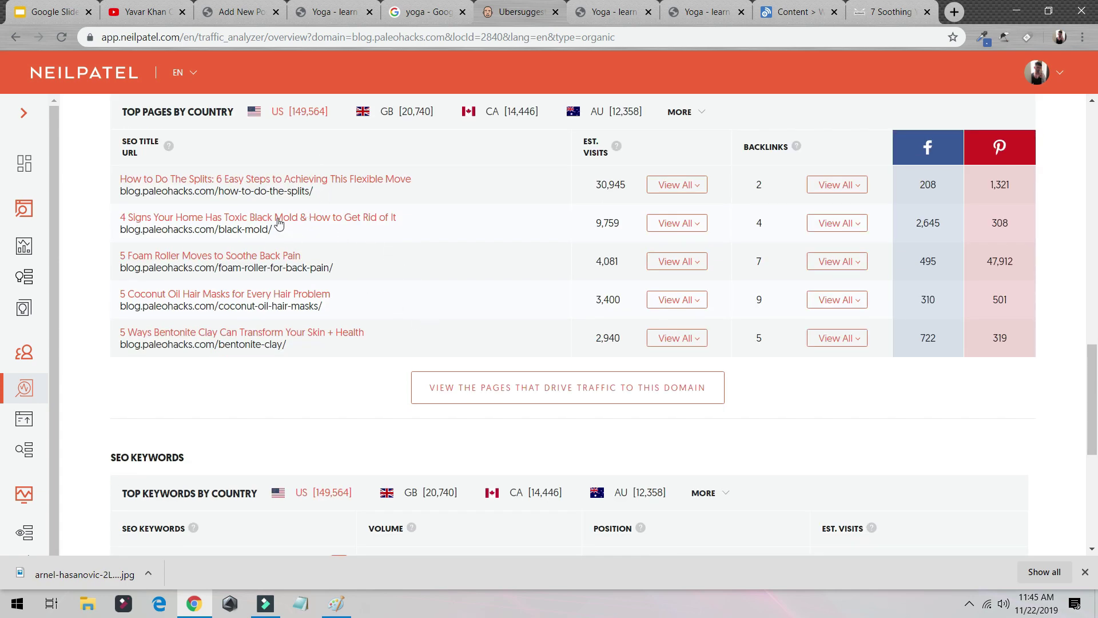
scroll(278, 223, "down", 6)
scroll(559, 270, "up", 3)
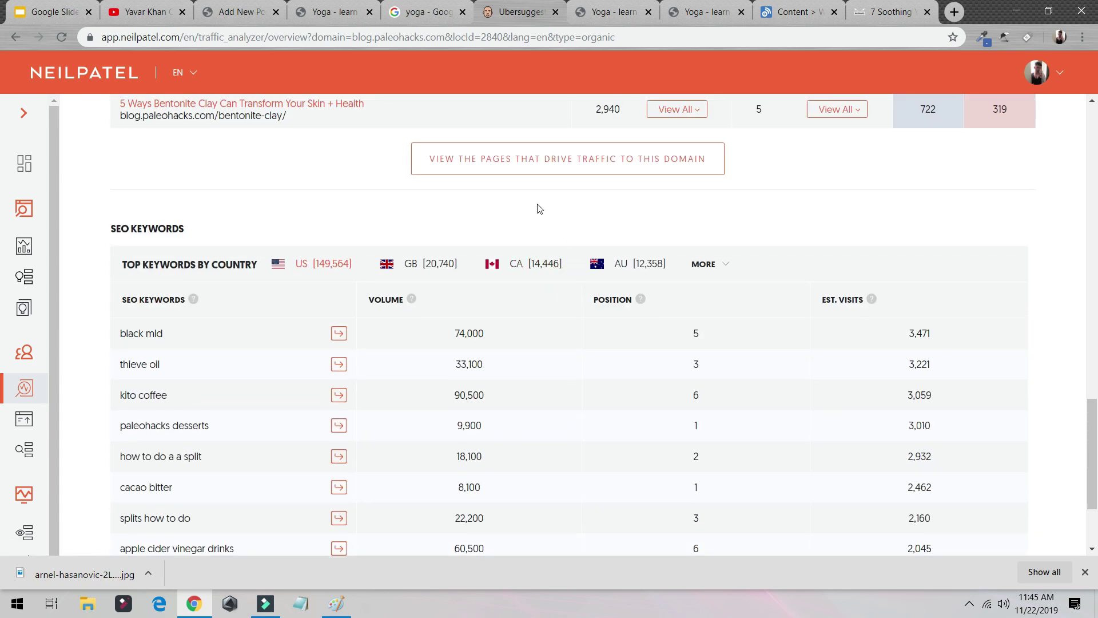
Open Ubersuggest's Keywords report for blog.paleohacks.com and look through the list of ranking keywords
mouse_move(34, 389)
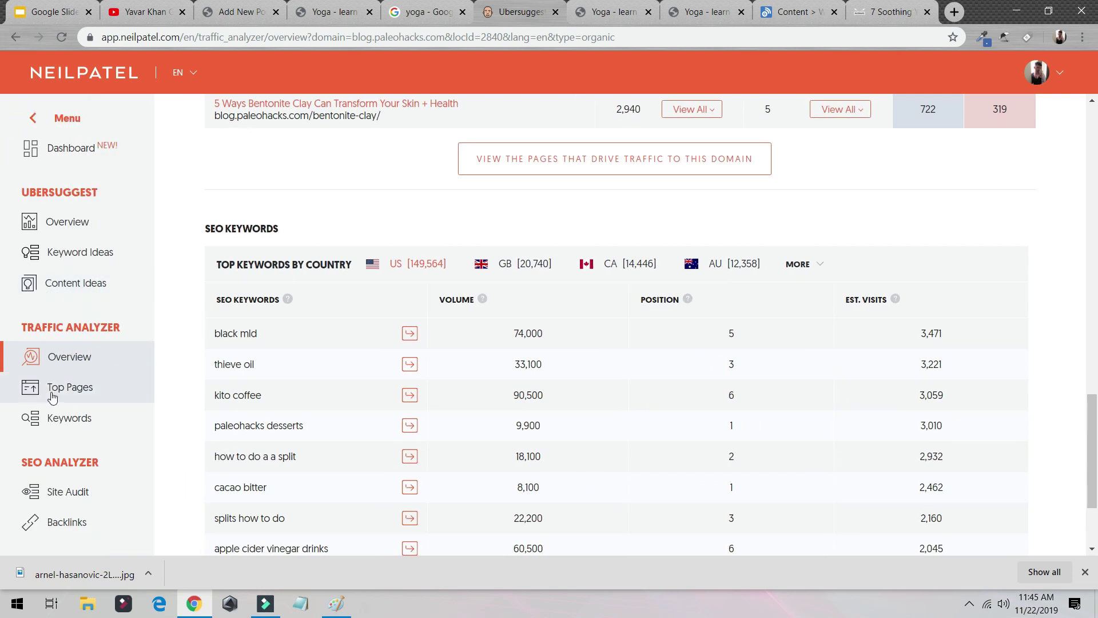
left_click(69, 418)
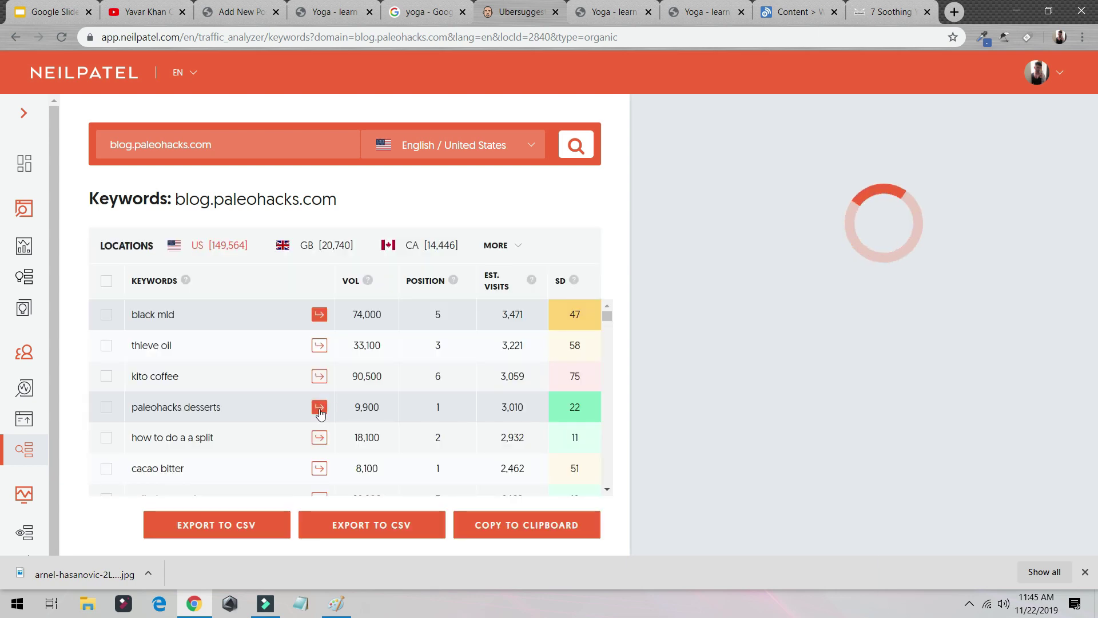
scroll(268, 391, "down", 3)
scroll(246, 380, "up", 3)
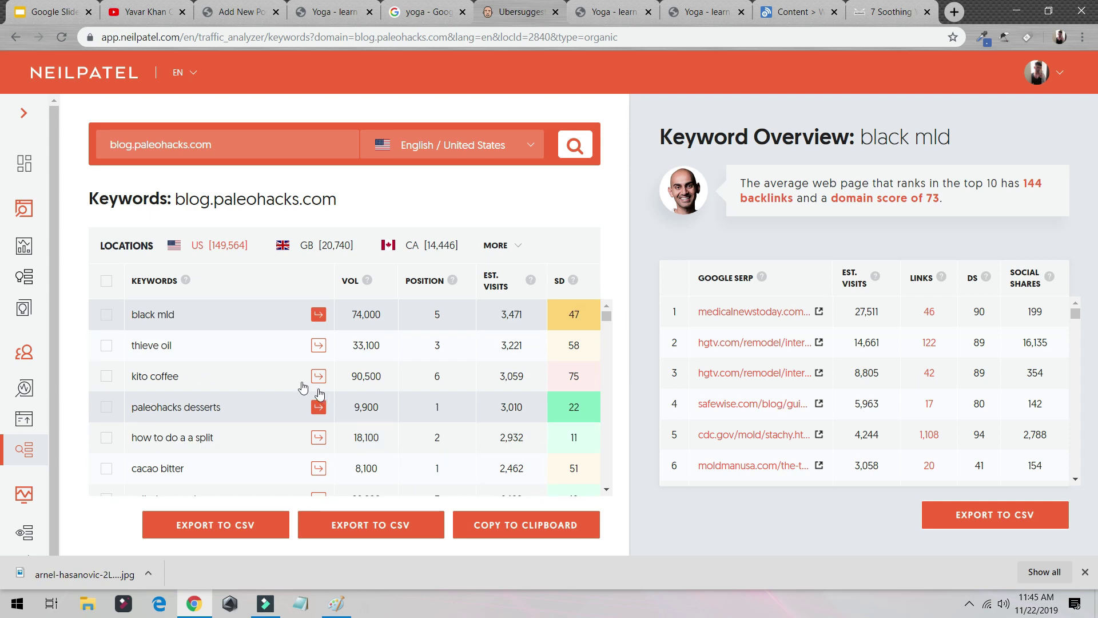
scroll(294, 444, "down", 3)
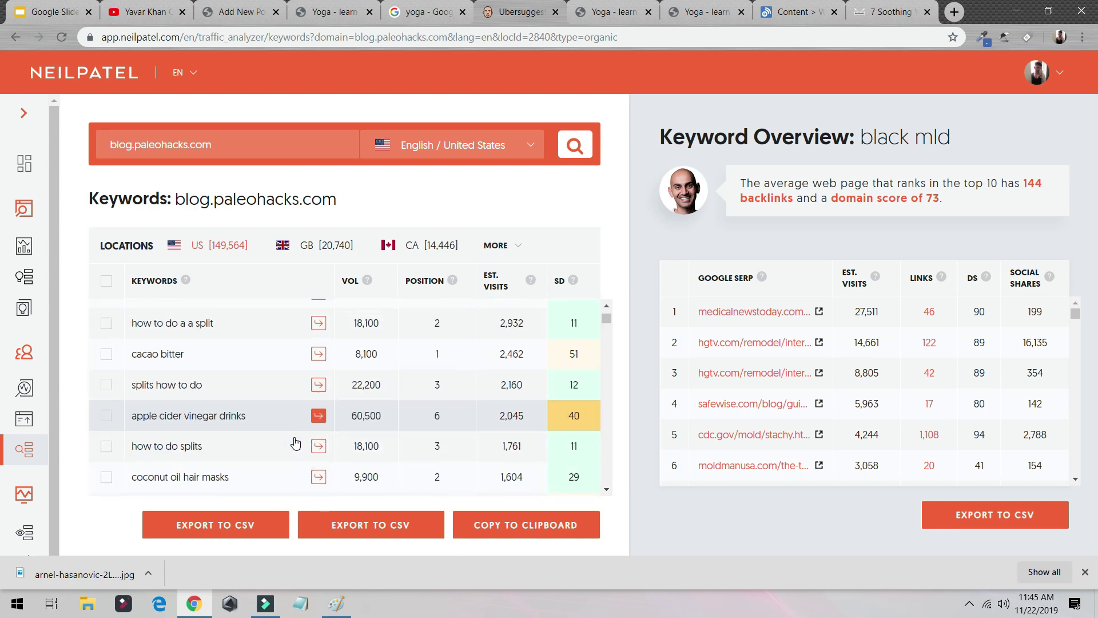
scroll(368, 419, "down", 10)
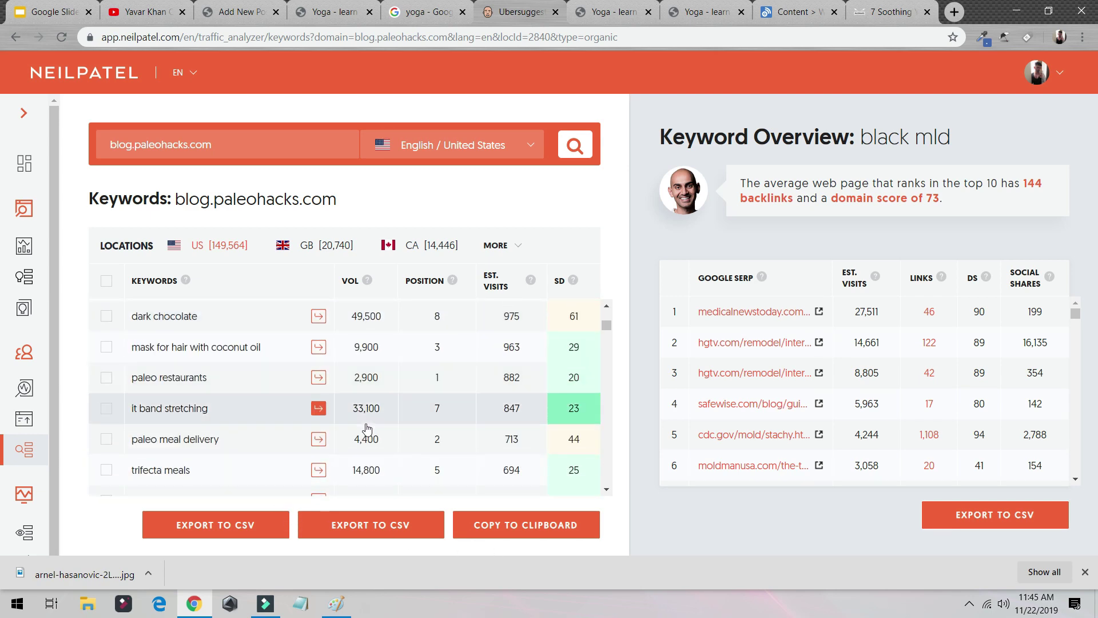
scroll(368, 432, "down", 3)
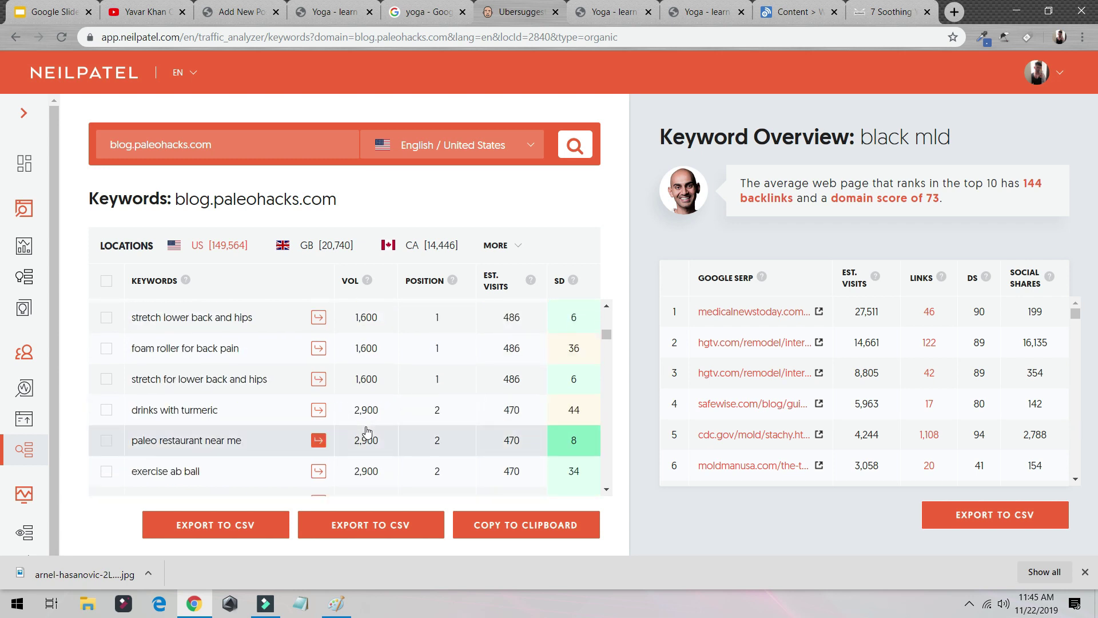
scroll(255, 449, "down", 5)
Find "yoga" on the keywords page and load the keyword overview for "yoga upper back pain"
key("ctrl+f")
type("yoga+")
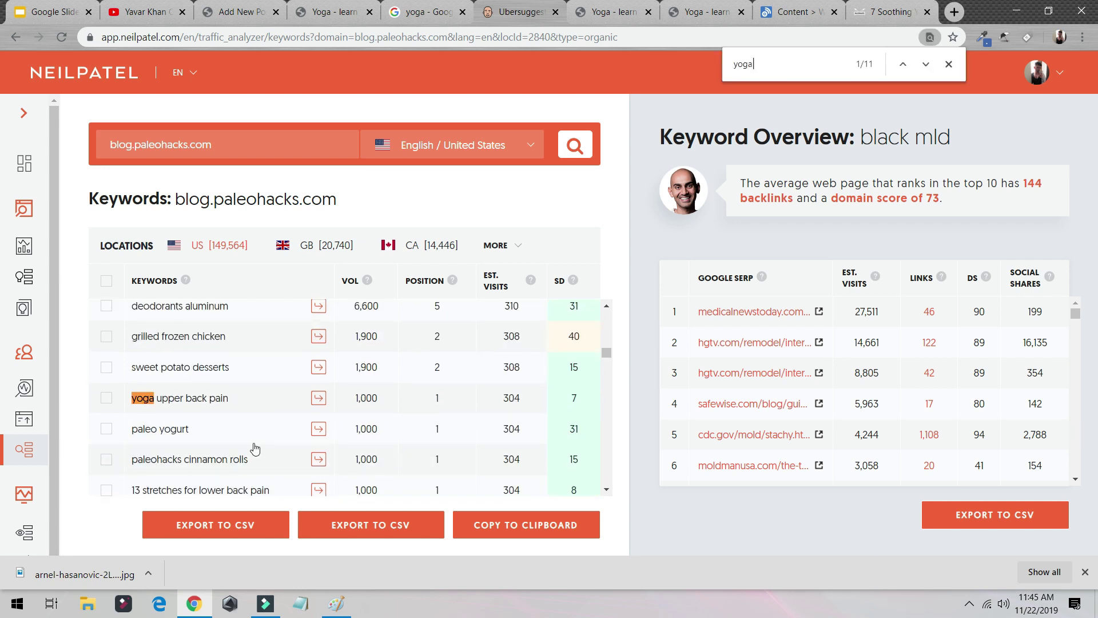
left_click(254, 403)
Copy the keyword "yoga upper back pain" into Notepad and return to the Ubersuggest keyword list
left_click_drag(228, 399, 139, 413)
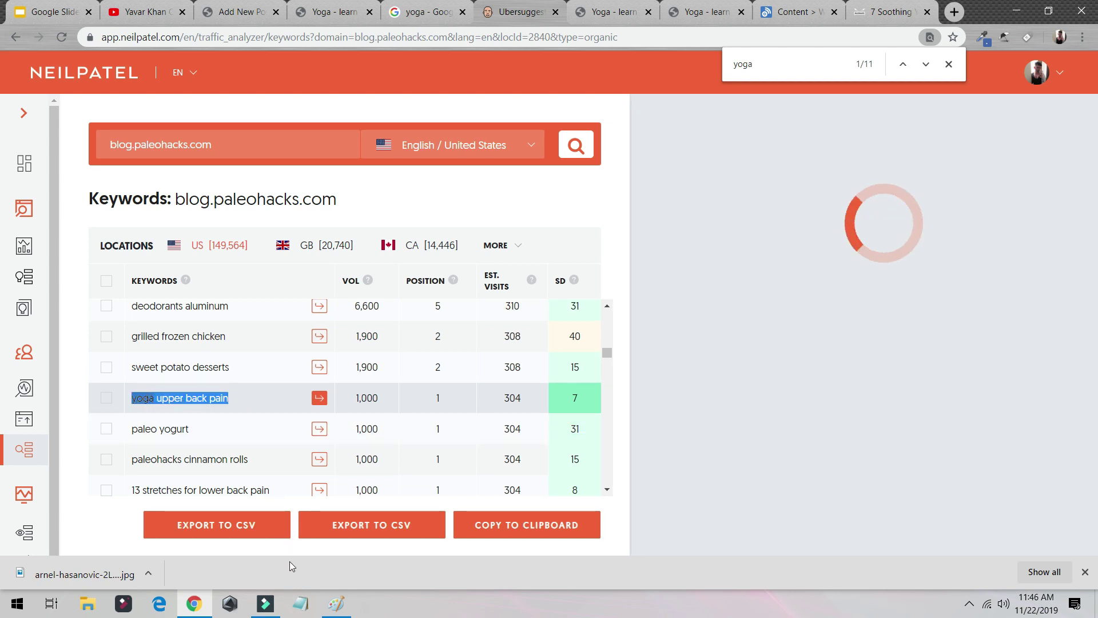
left_click(301, 604)
type("yoga upper back pain")
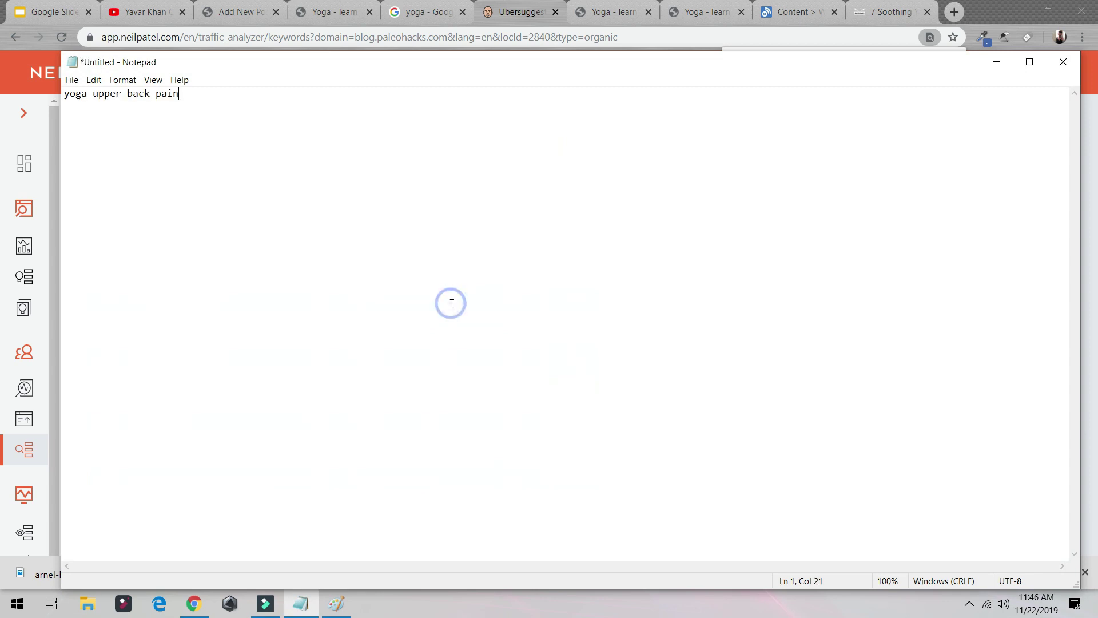
key("alt+Tab")
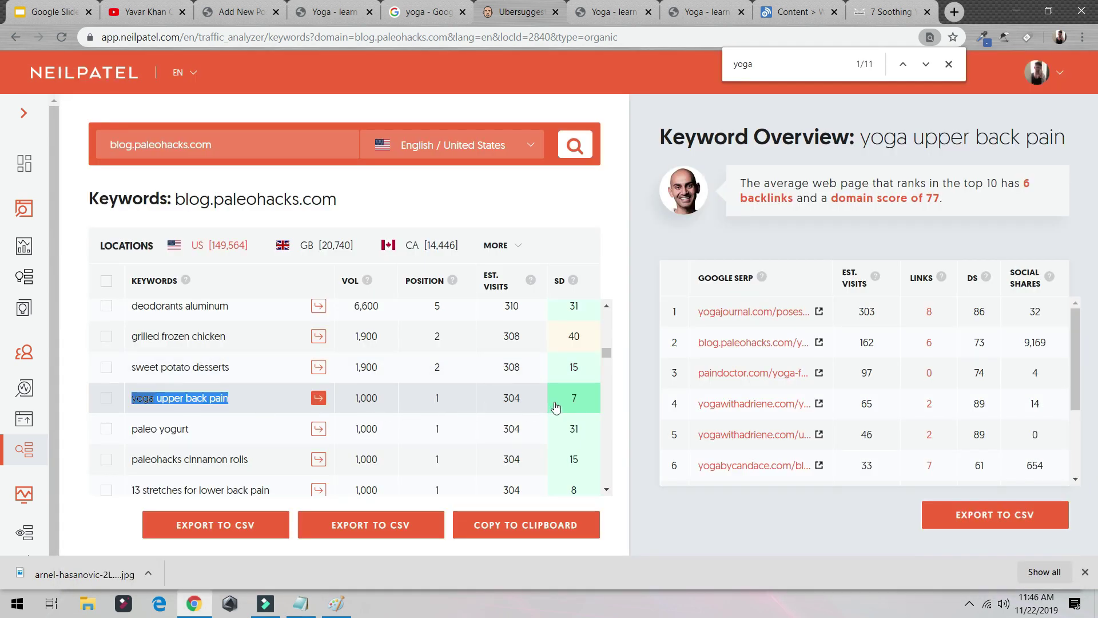
mouse_move(574, 282)
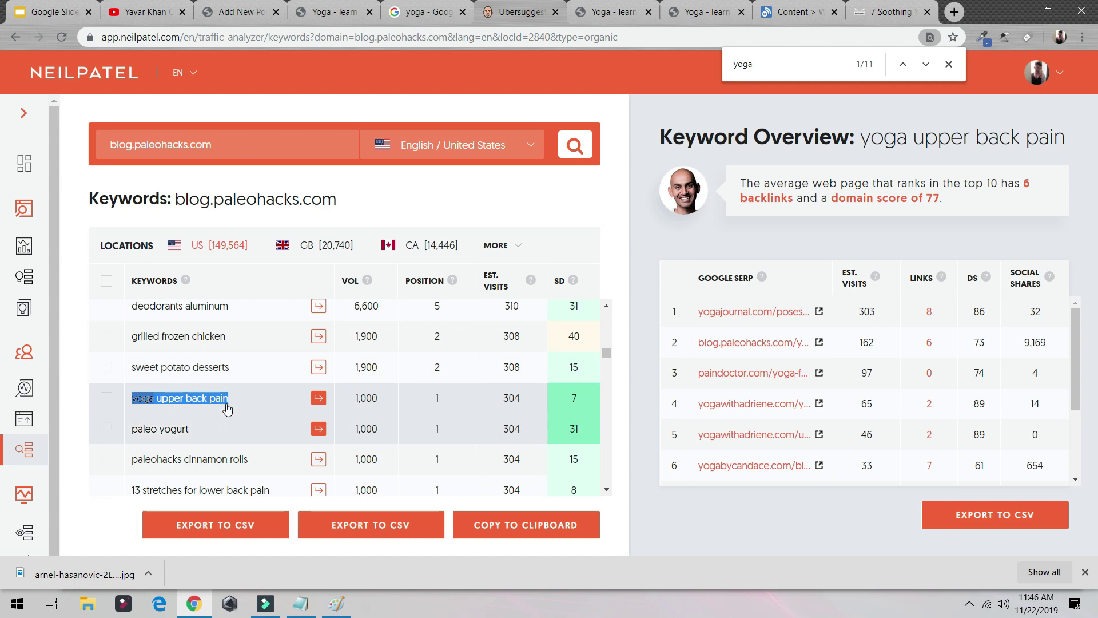
Go back to the new WordPress post and replace its title with "yoga upper back pain"
left_click(769, 13)
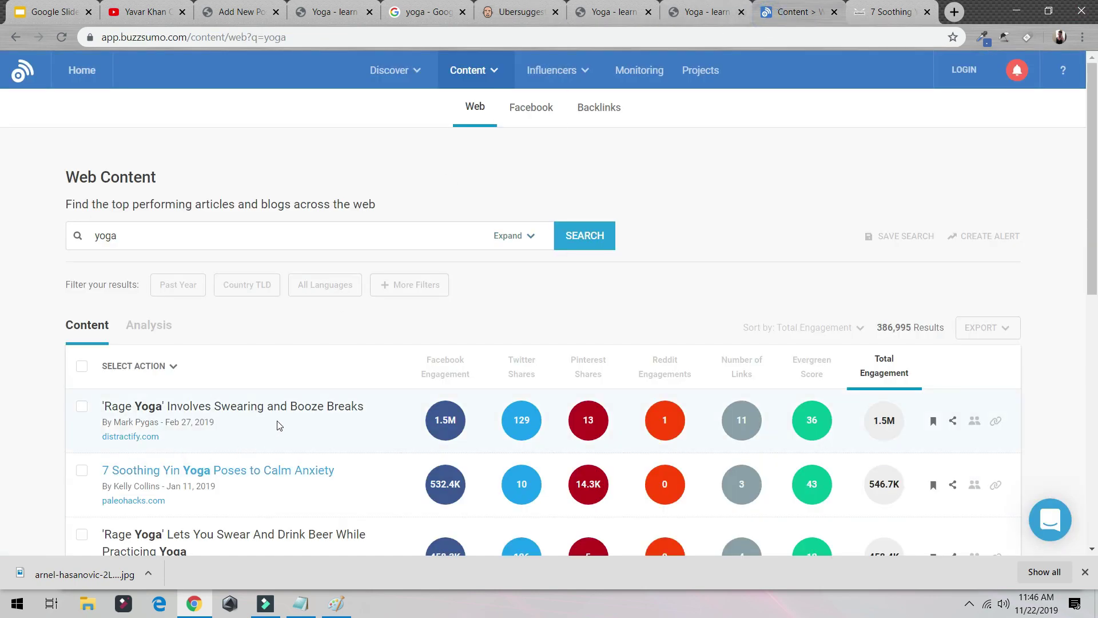
left_click(612, 12)
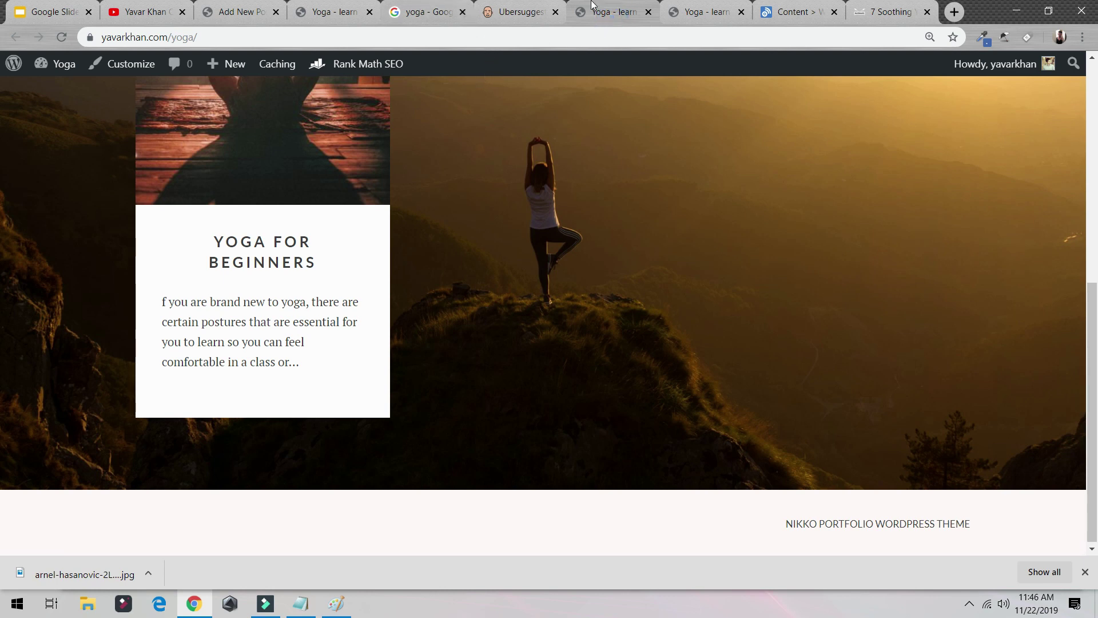
left_click(703, 12)
left_click(609, 14)
left_click(255, 15)
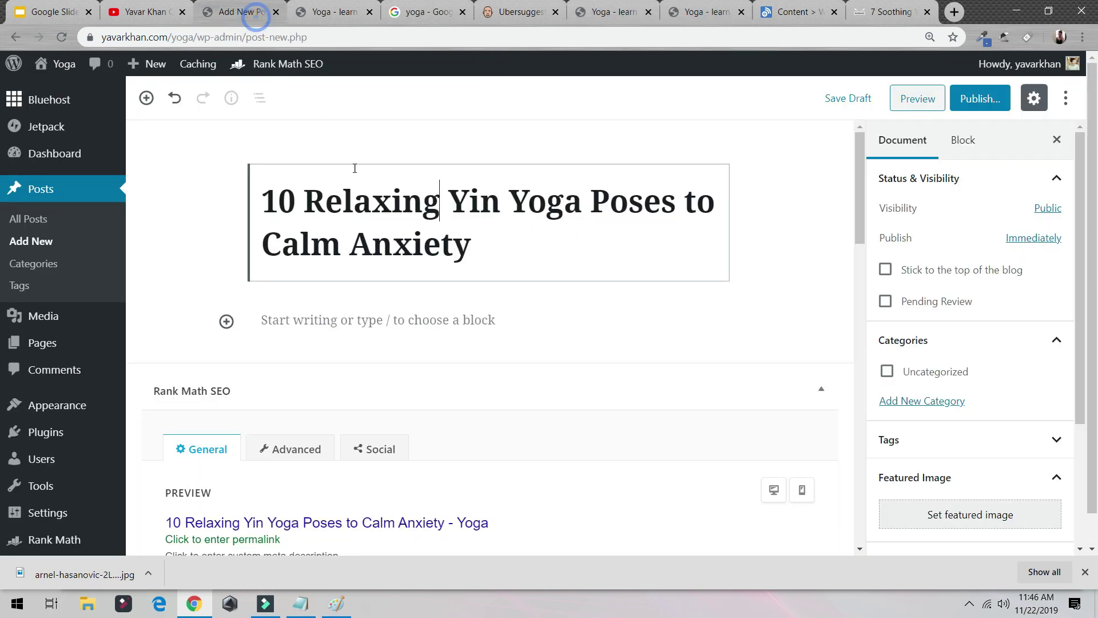
key("ctrl+a")
type("yoga upper back pain")
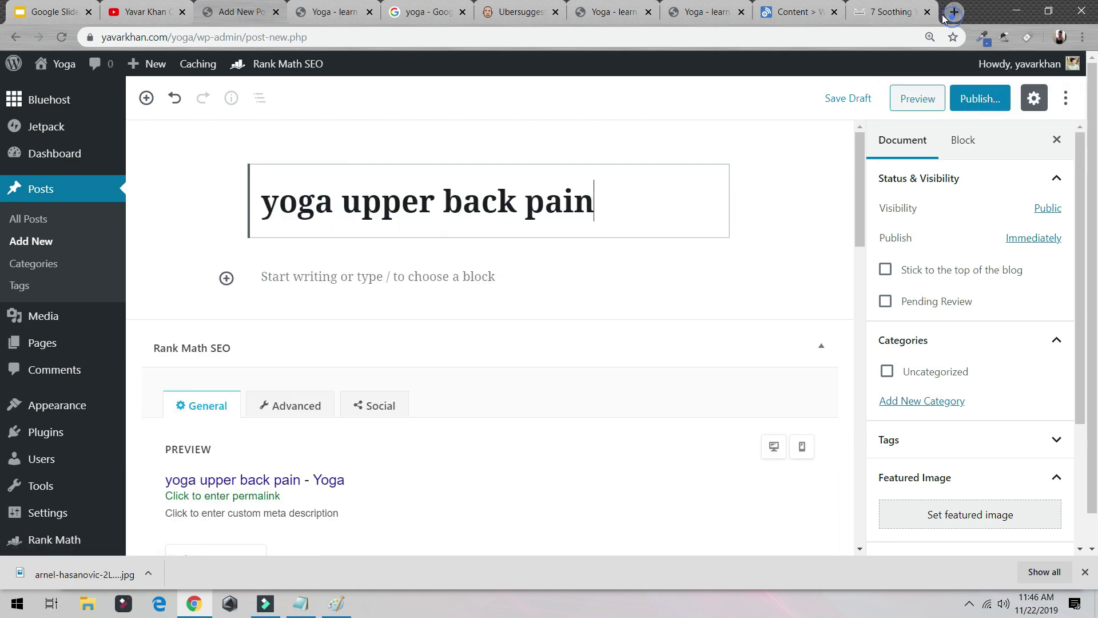
Move the post editor's browser tab behind a new blank one and set the Rank Math focus keyword to "yoga upper back pain"
left_click(954, 12)
left_click_drag(200, 16, 893, 13)
scroll(415, 241, "down", 15)
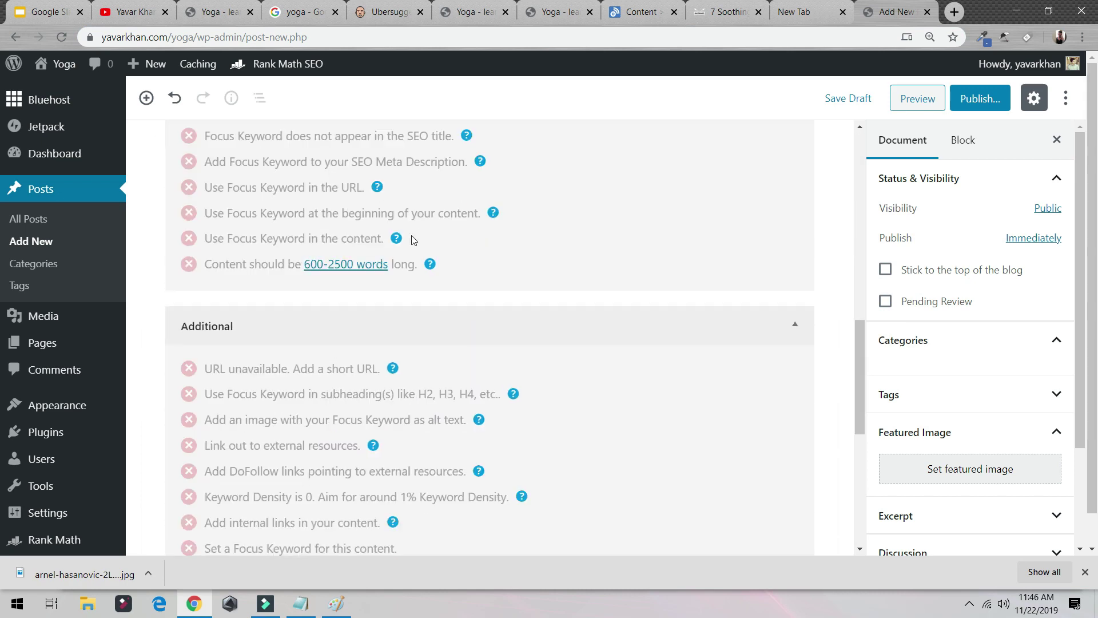
scroll(415, 240, "up", 10)
left_click(313, 361)
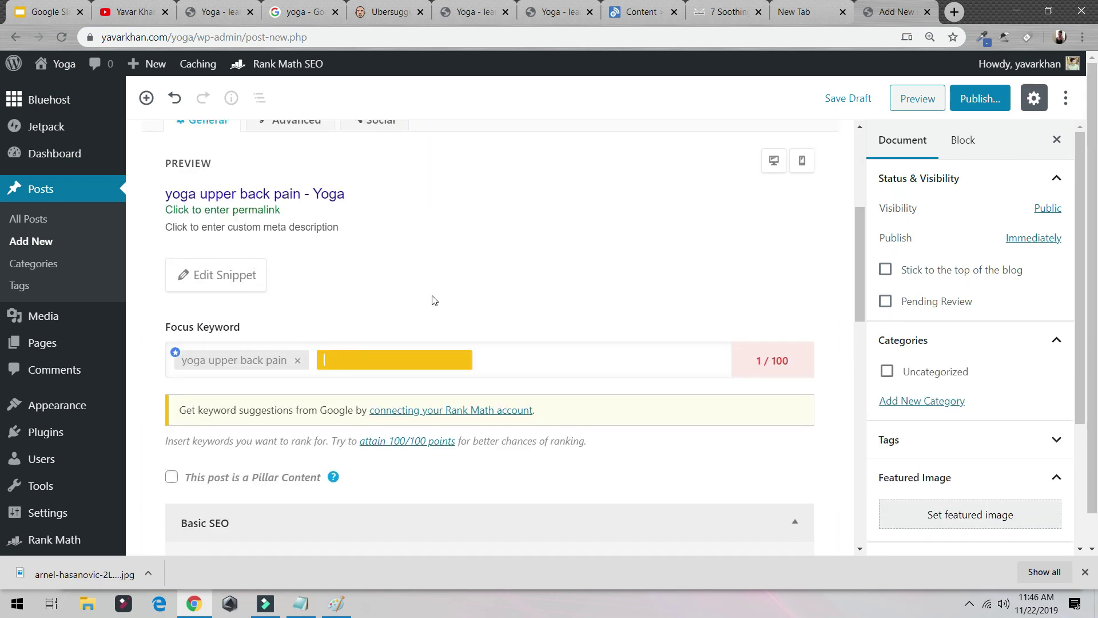
scroll(367, 349, "up", 3)
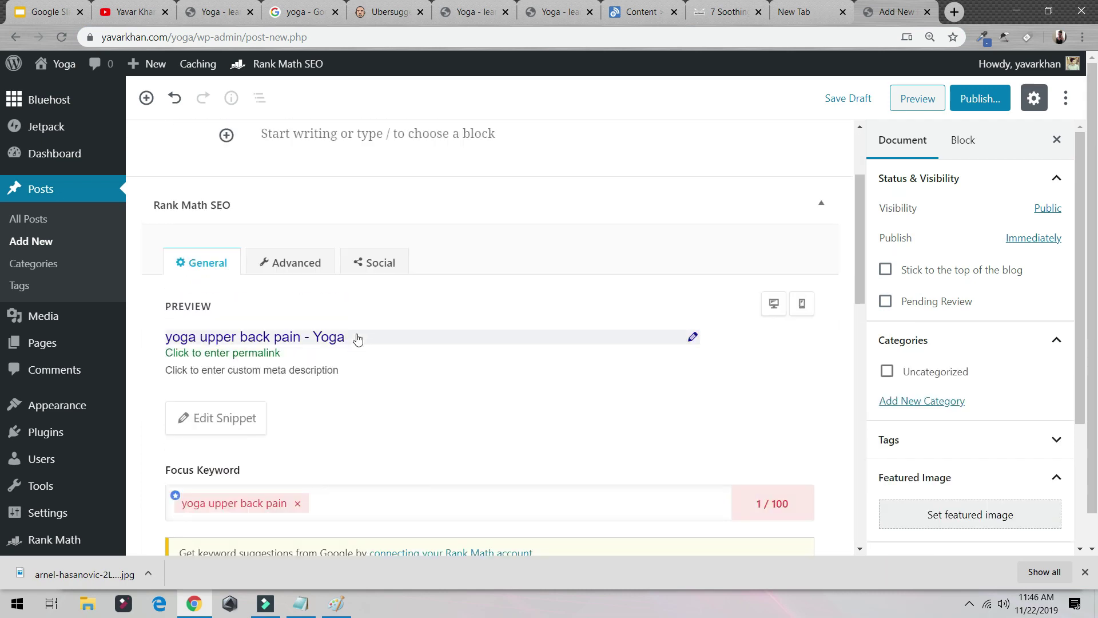
scroll(361, 330, "down", 3)
scroll(315, 319, "down", 3)
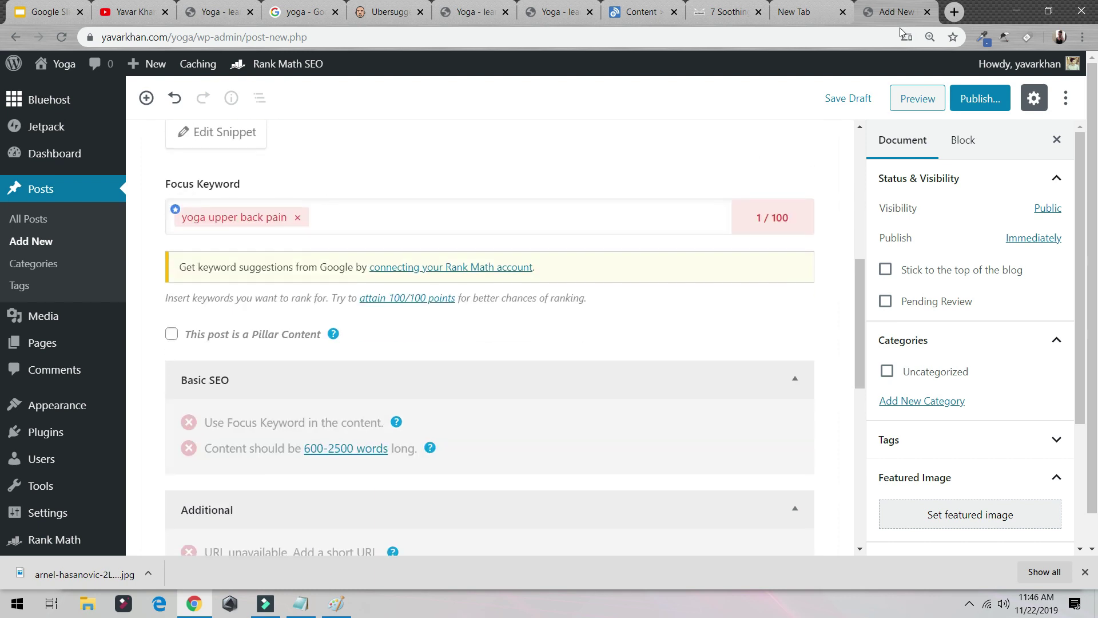
Open Google in the blank browser tab and search for "yoga upper back pain"
left_click(788, 13)
type("google")
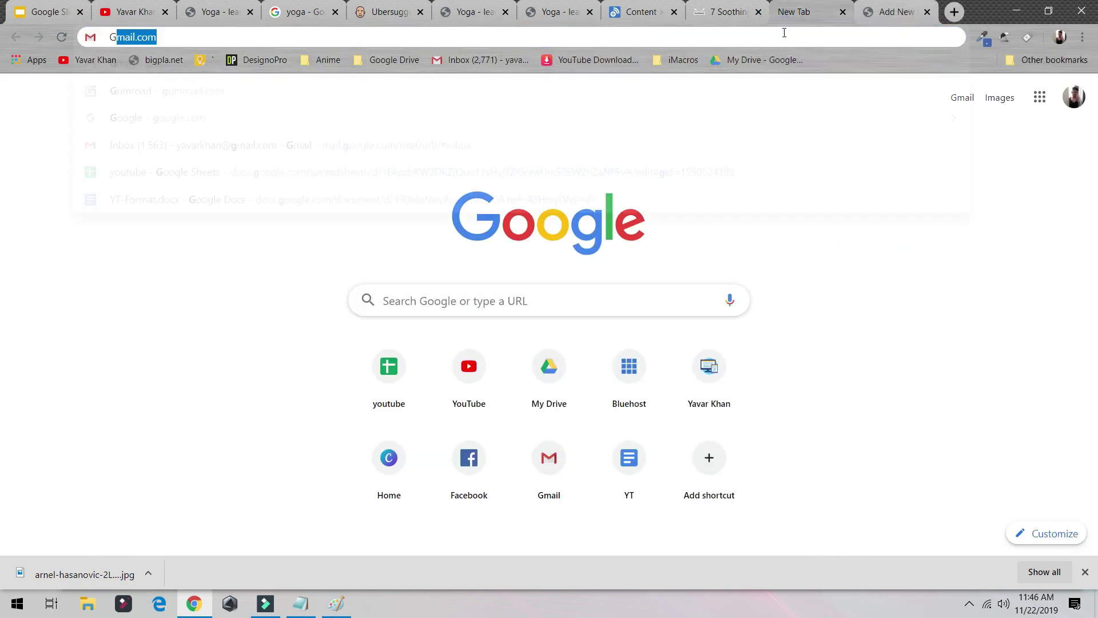
key("Return")
left_click(383, 261)
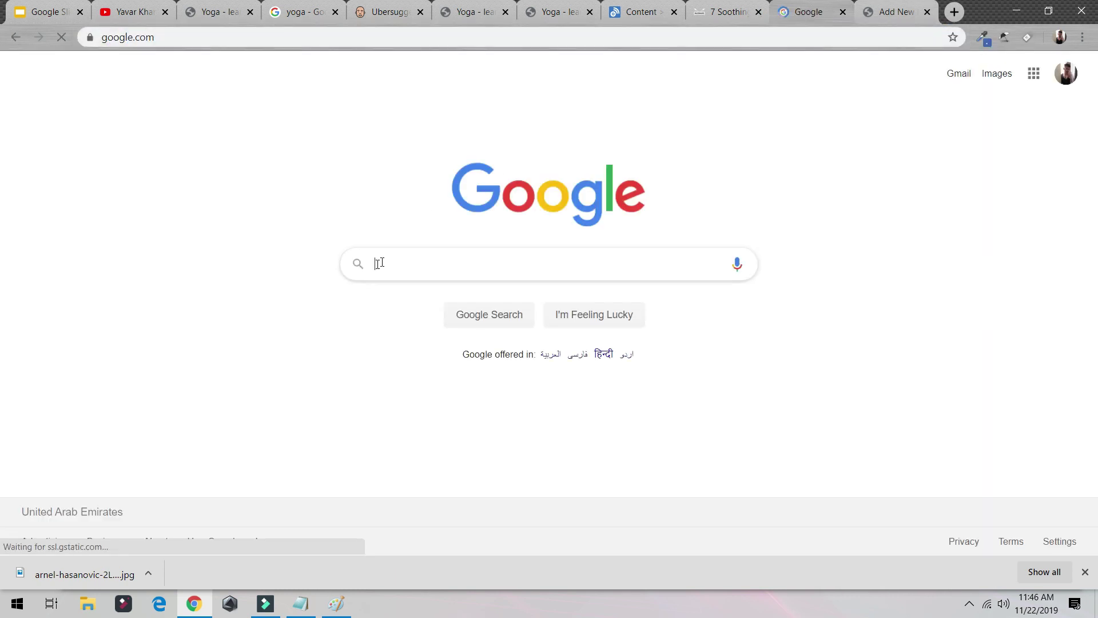
type("yoga upper back pain")
key("Return")
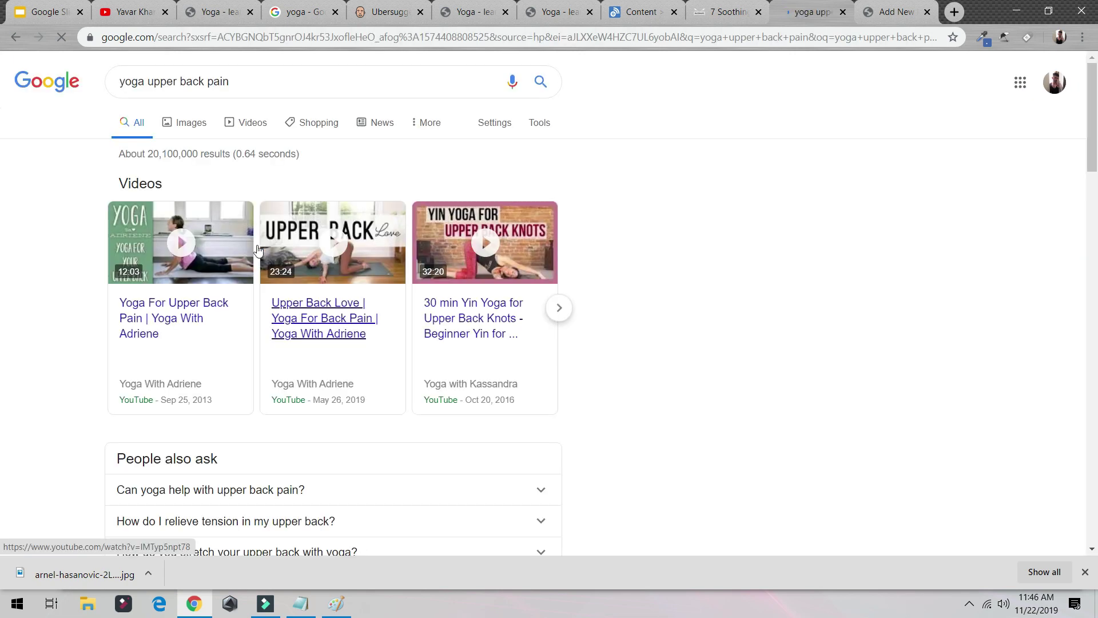
Copy the description text of the Yoga Journal result "Yoga Poses for the Upper Back"
scroll(143, 314, "down", 3)
triple_click(113, 395)
key("ctrl+c")
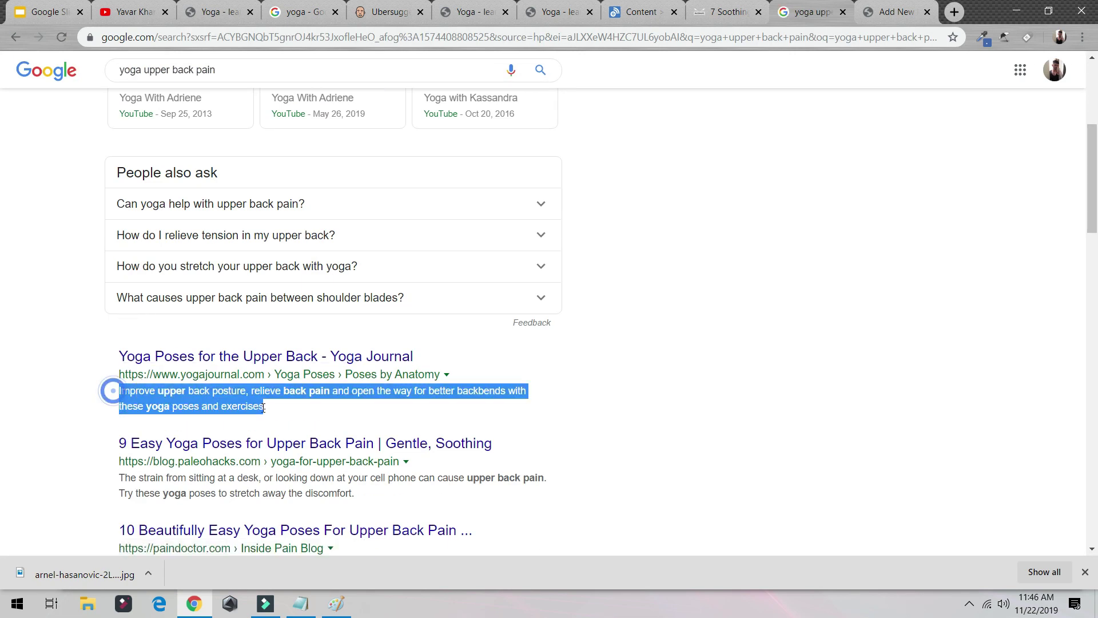
Paste the copied Yoga Journal text as the post's custom meta description in Rank Math and save the post as a draft
left_click(881, 11)
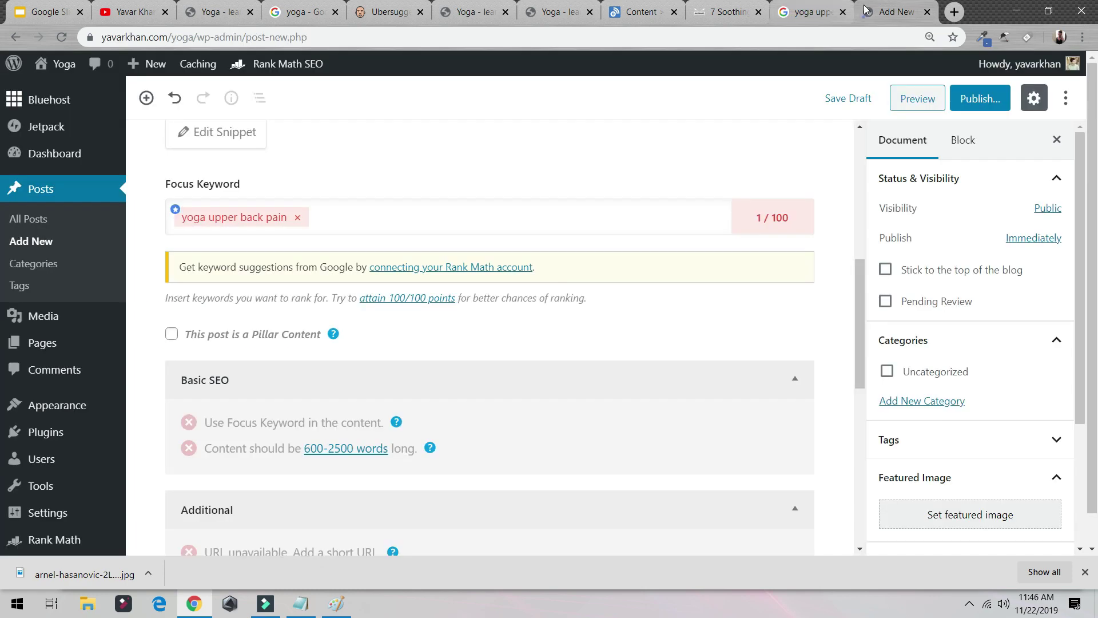
scroll(542, 218, "down", 5)
scroll(394, 279, "up", 10)
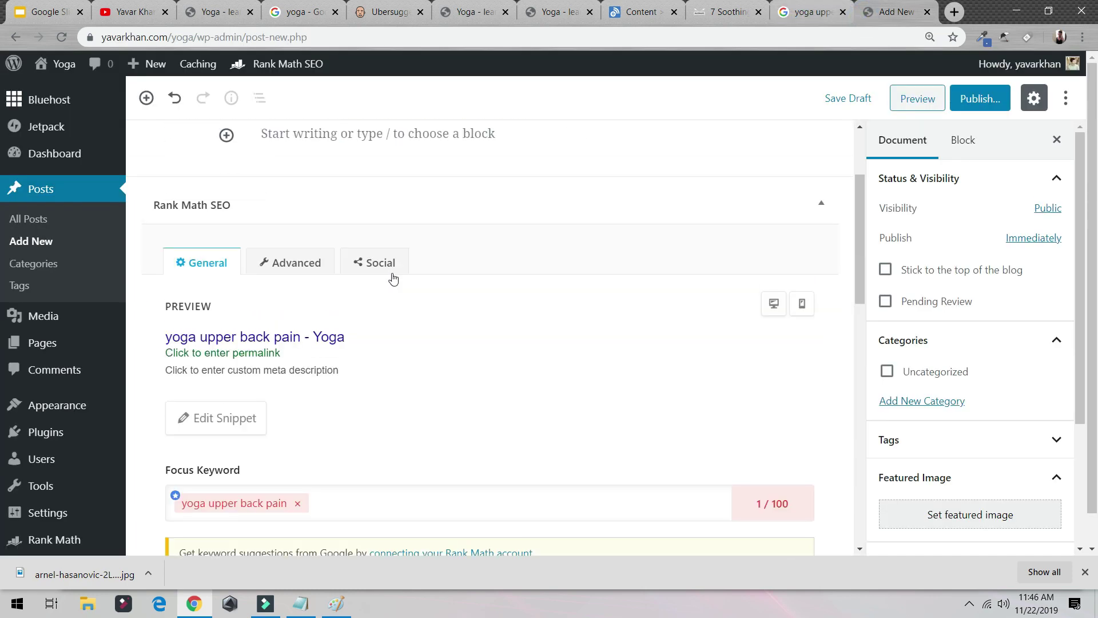
left_click(215, 370)
left_click(243, 455)
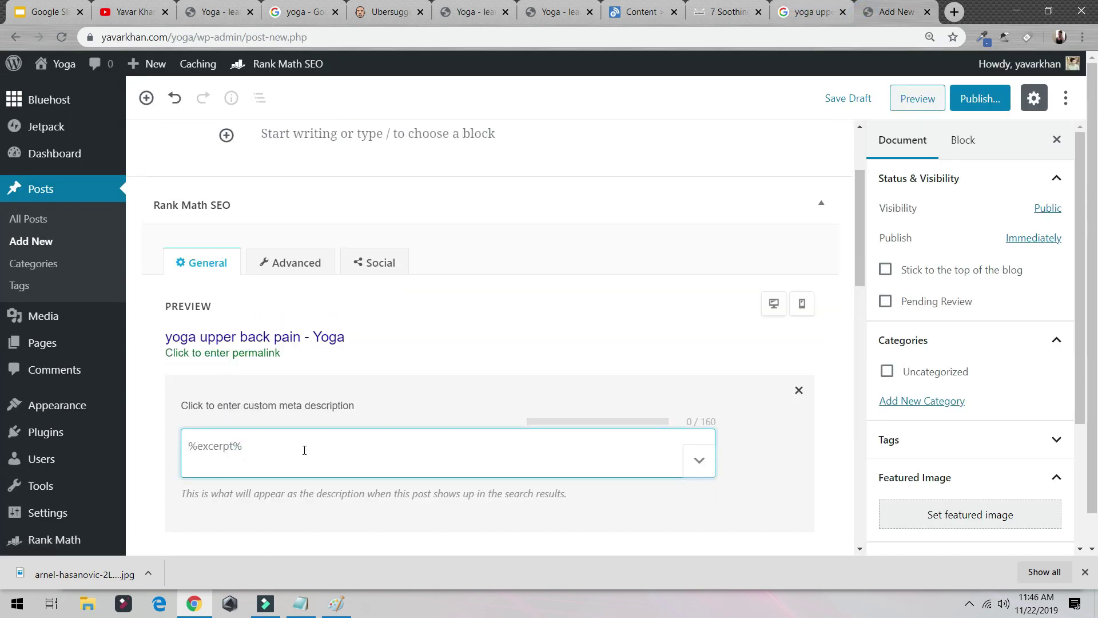
key("ctrl+v")
scroll(841, 188, "up", 3)
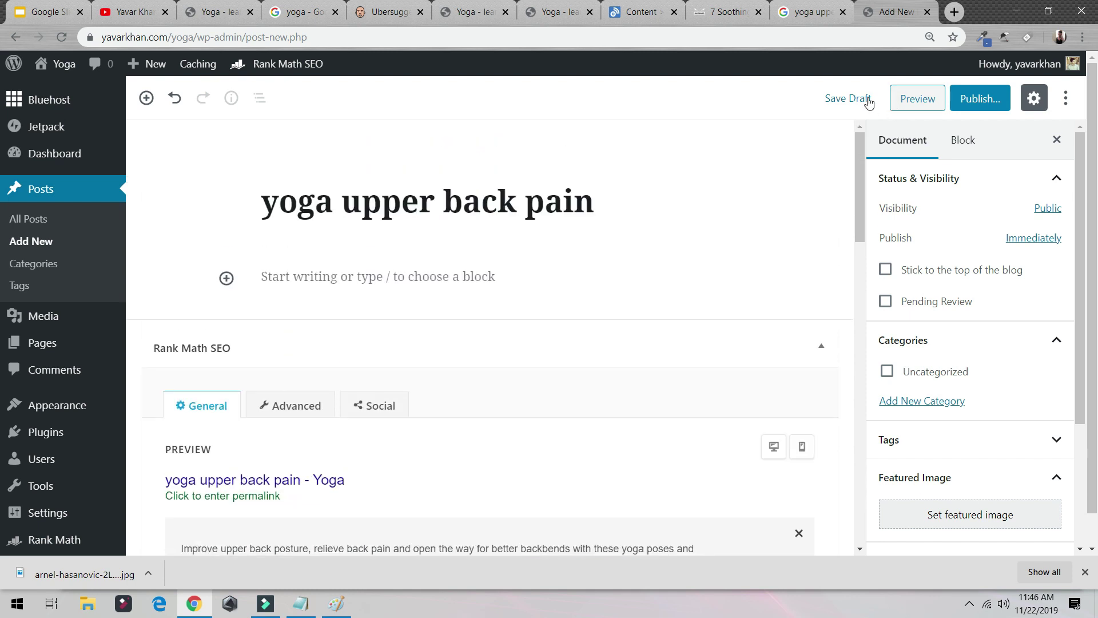
left_click(847, 98)
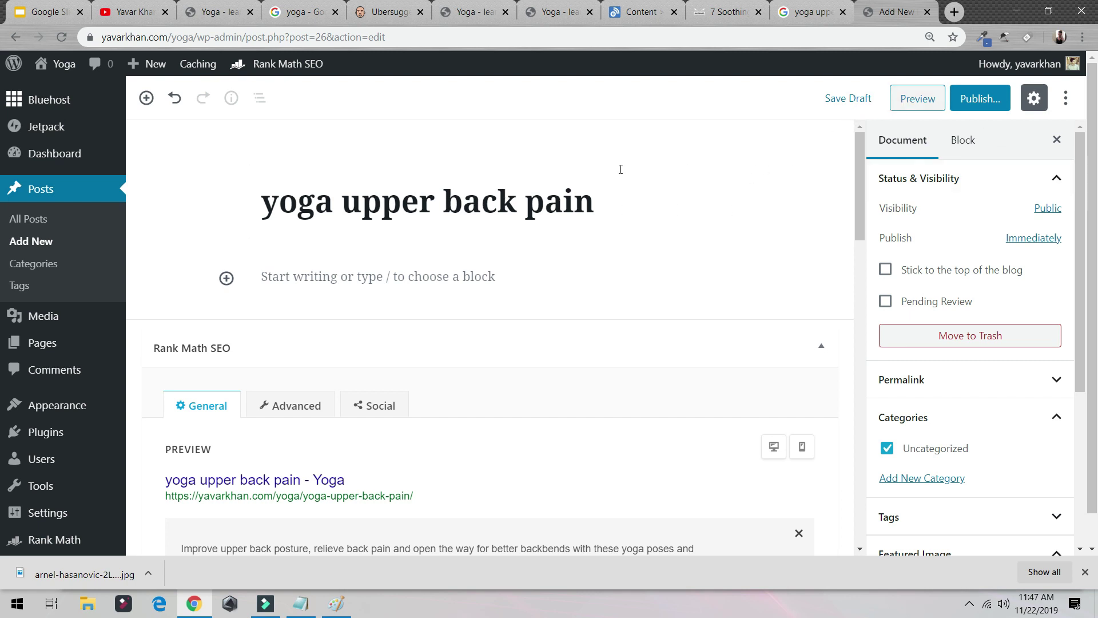
Review the draft post's permalink, Rank Math focus keyword, and its Basic SEO and Additional checks
left_click(637, 201)
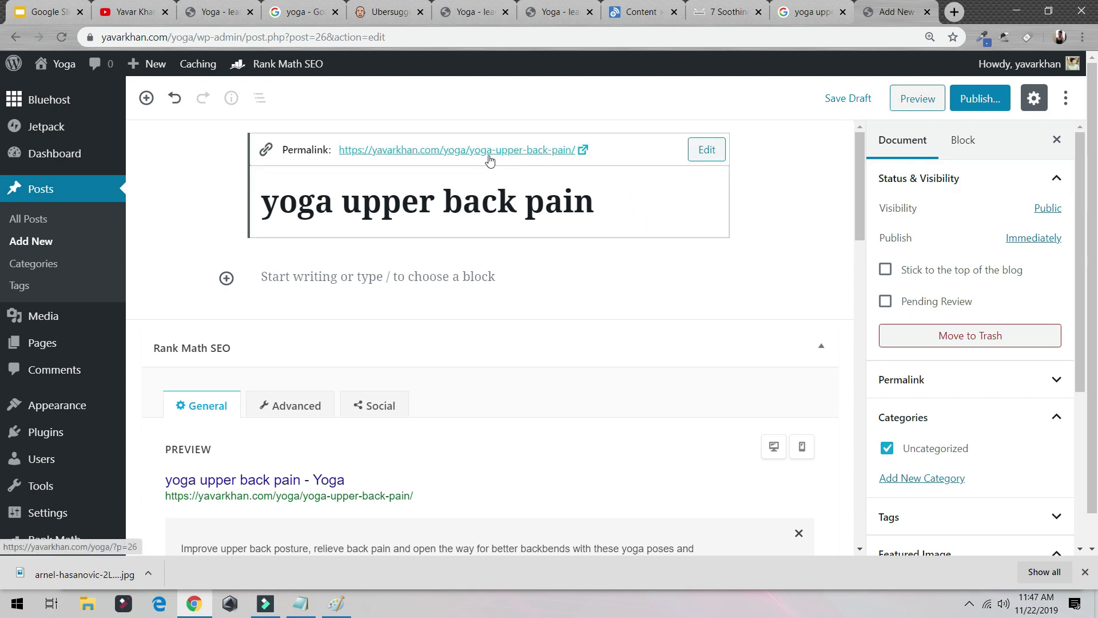
scroll(544, 226, "down", 10)
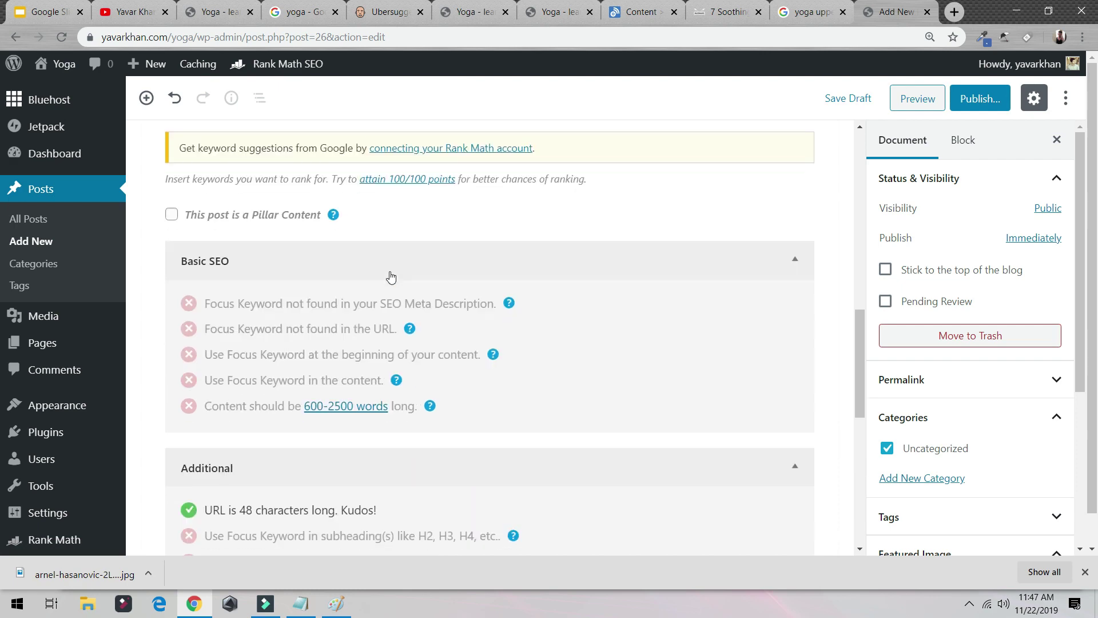
scroll(391, 277, "up", 10)
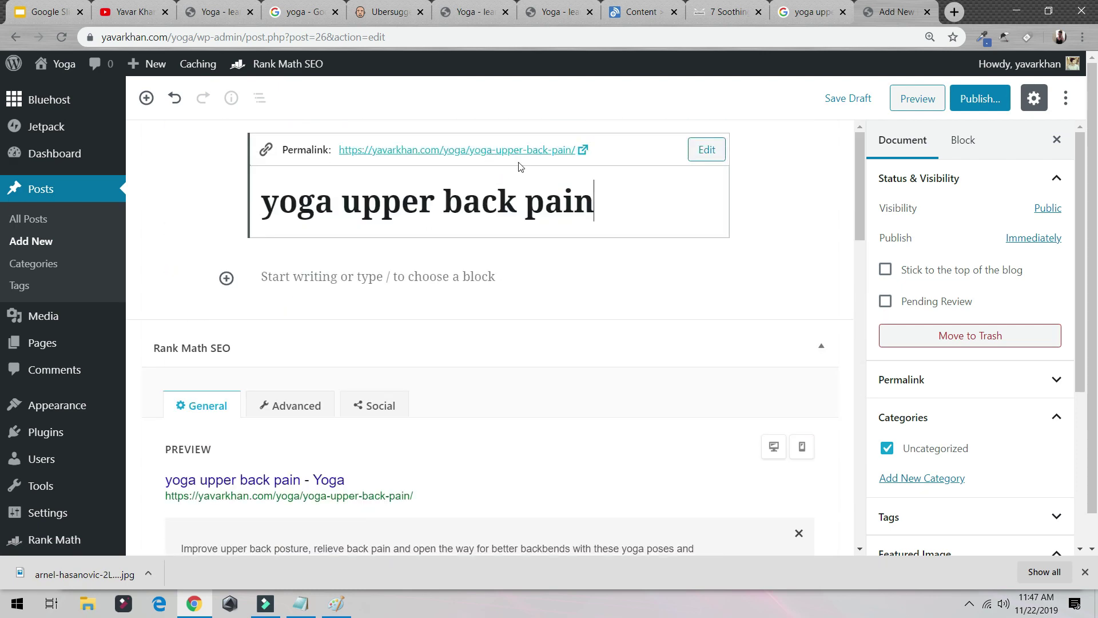
scroll(360, 314, "down", 10)
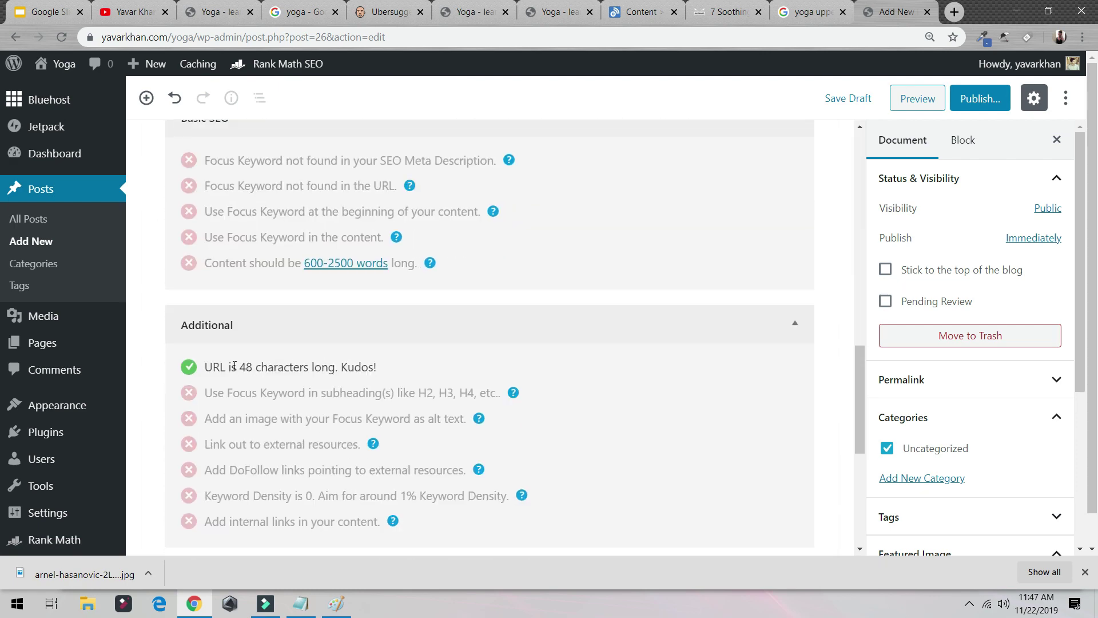
left_click_drag(234, 366, 377, 367)
scroll(383, 338, "up", 5)
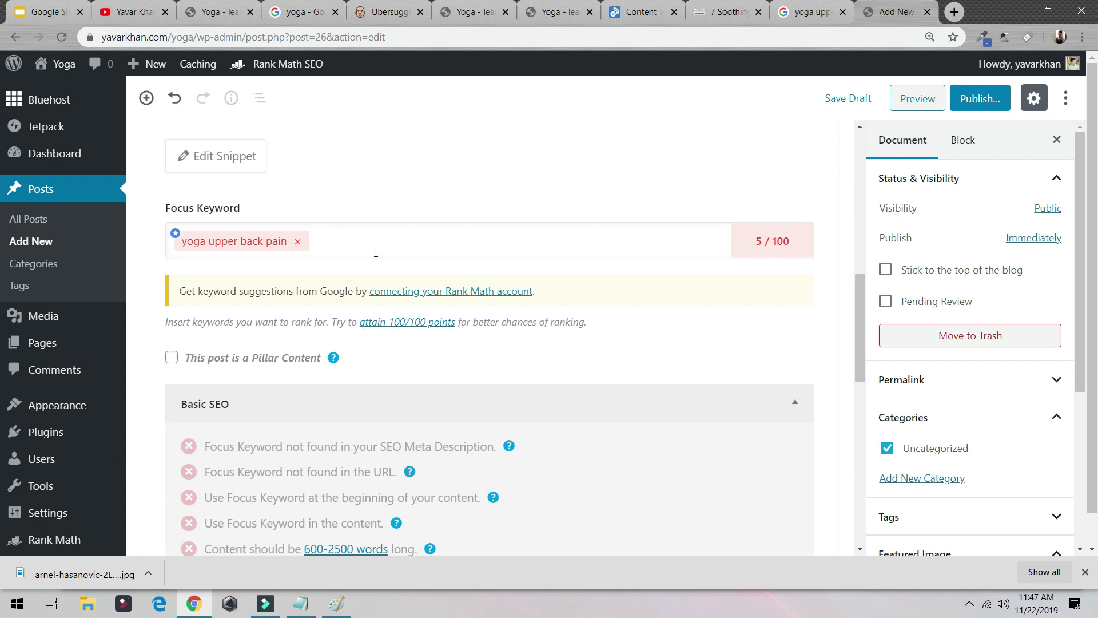
scroll(376, 252, "up", 5)
left_click(355, 330)
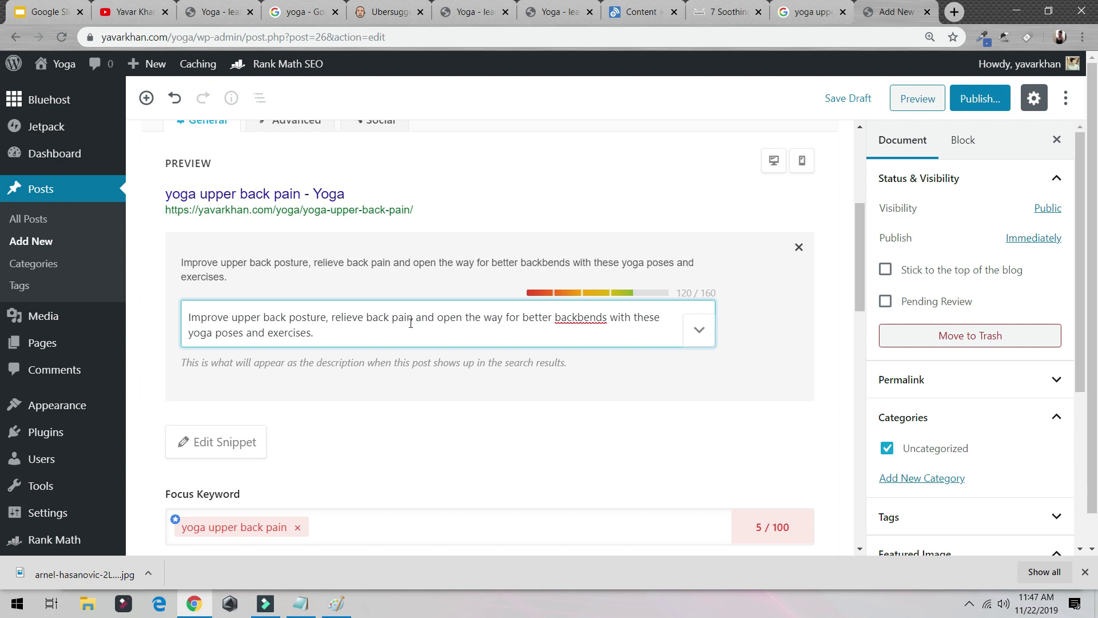
left_click_drag(424, 319, 460, 352)
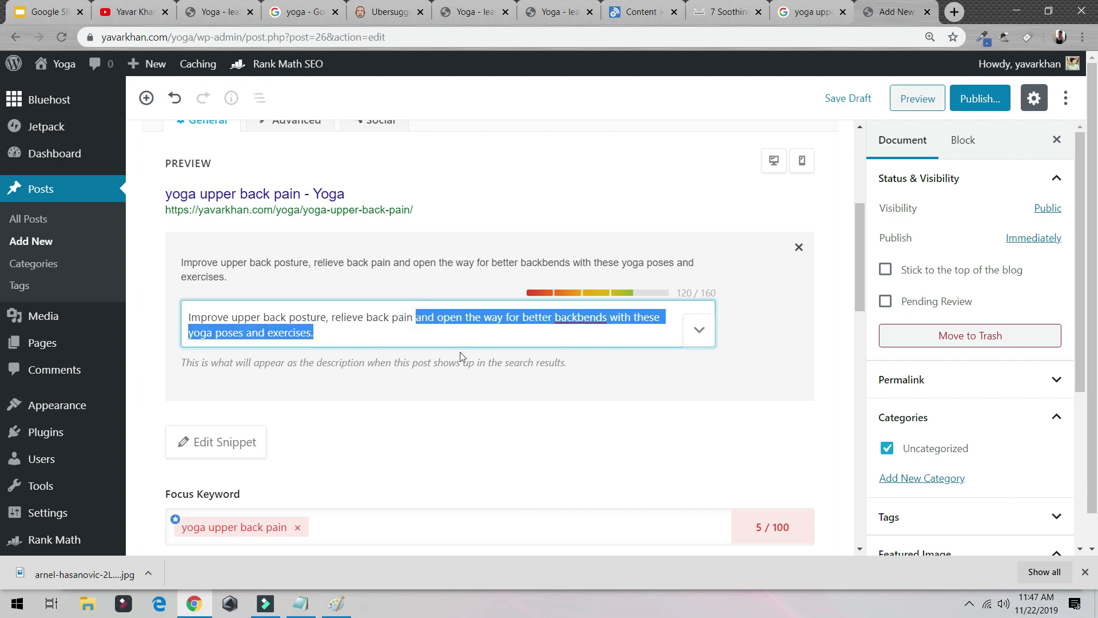
type("with the help")
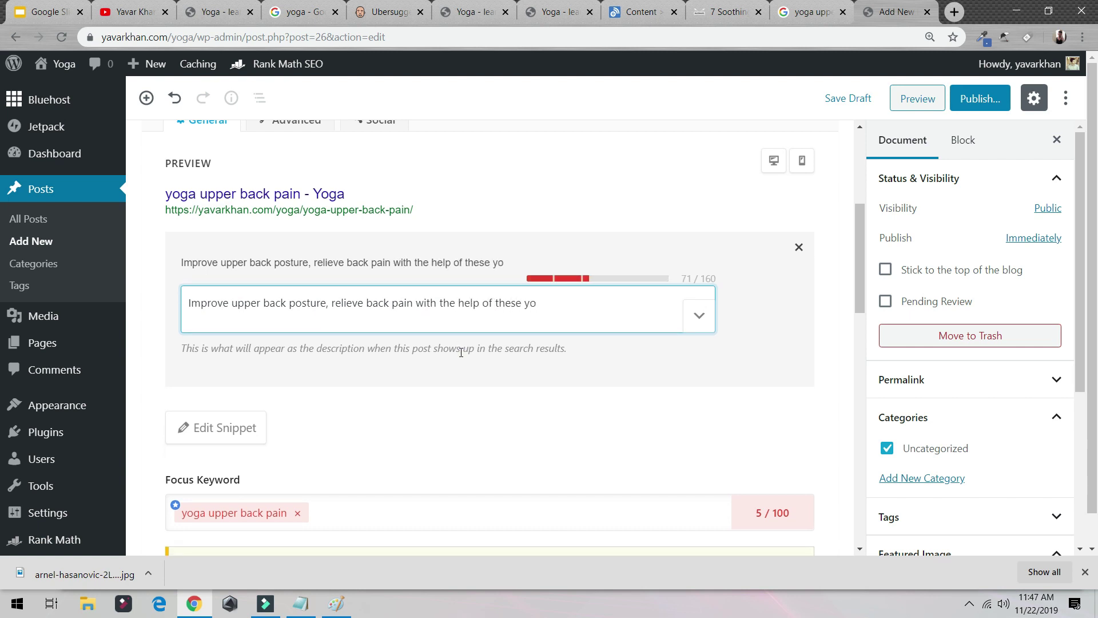
type("upper")
key("ctrl+a")
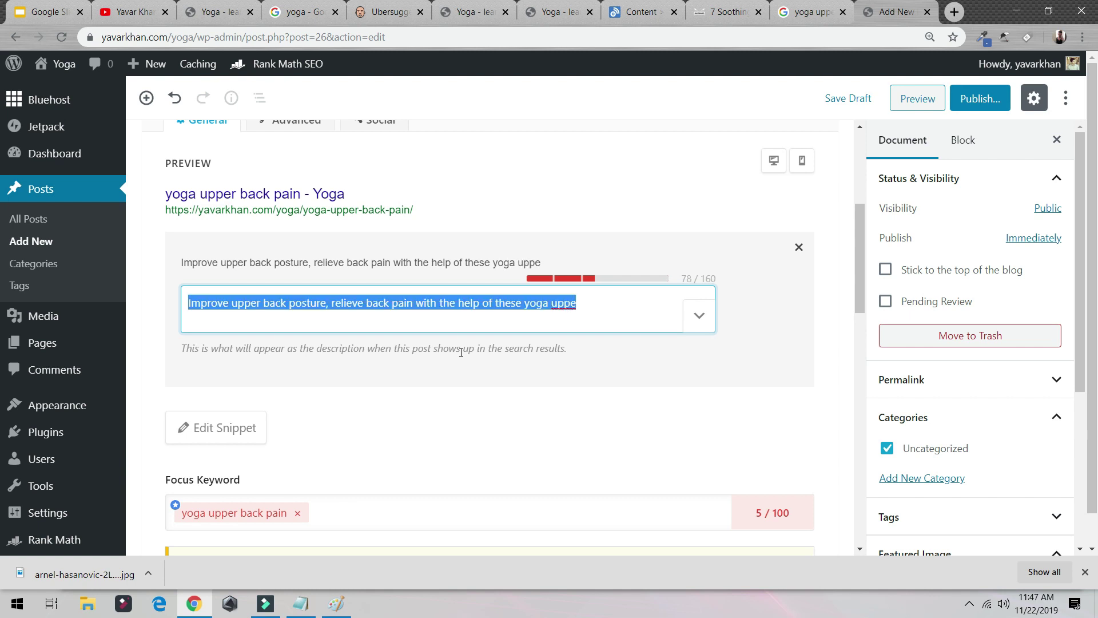
key("ctrl+v")
Append "Fix your upper back pain now." to the post's Rank Math meta description and save the draft
type("+")
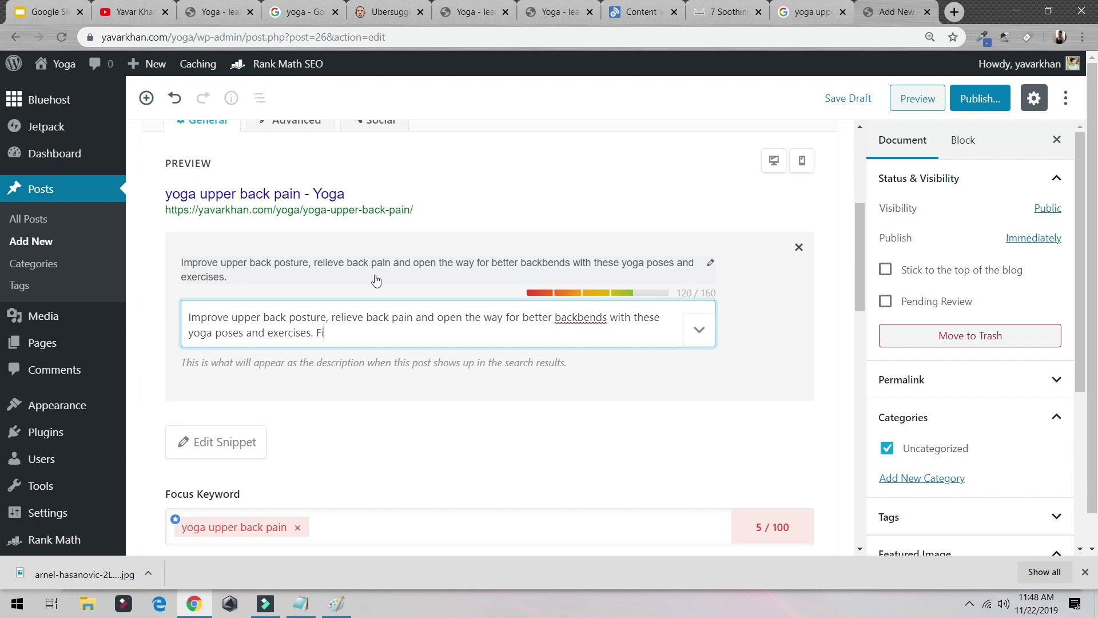
type("r back pai")
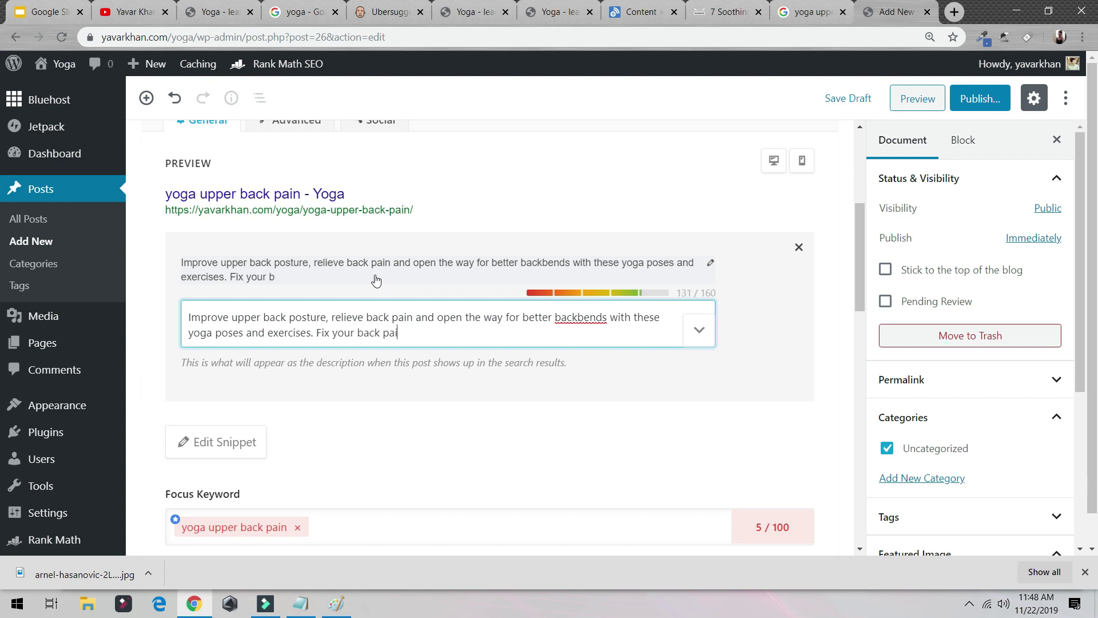
key("BackSpace")
key("BackSpace")
key("BackSpace")
key("BackSpace")
key("BackSpace")
key("BackSpace")
key("BackSpace")
key("BackSpace")
key("BackSpace")
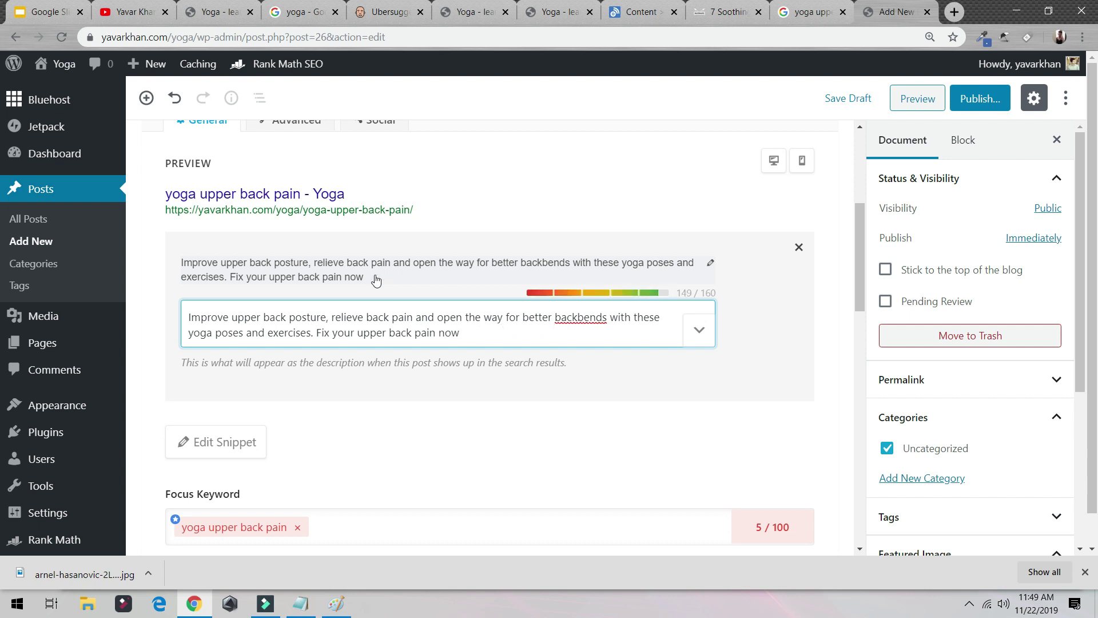
right_click(375, 278)
left_click(839, 98)
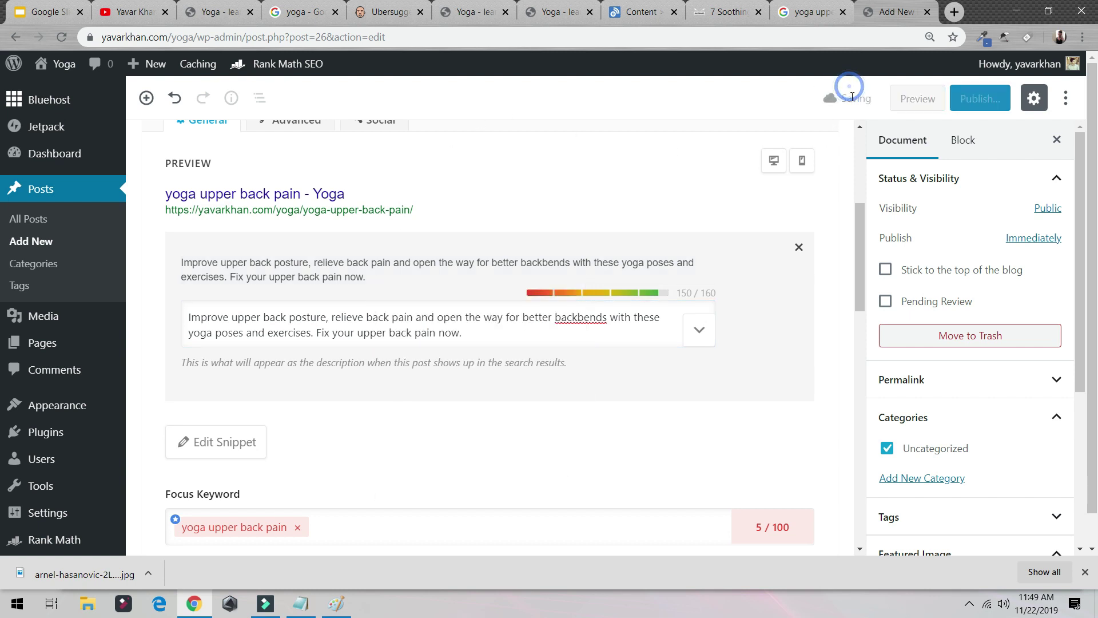
Open the form for a new category in the post's settings
left_click(924, 479)
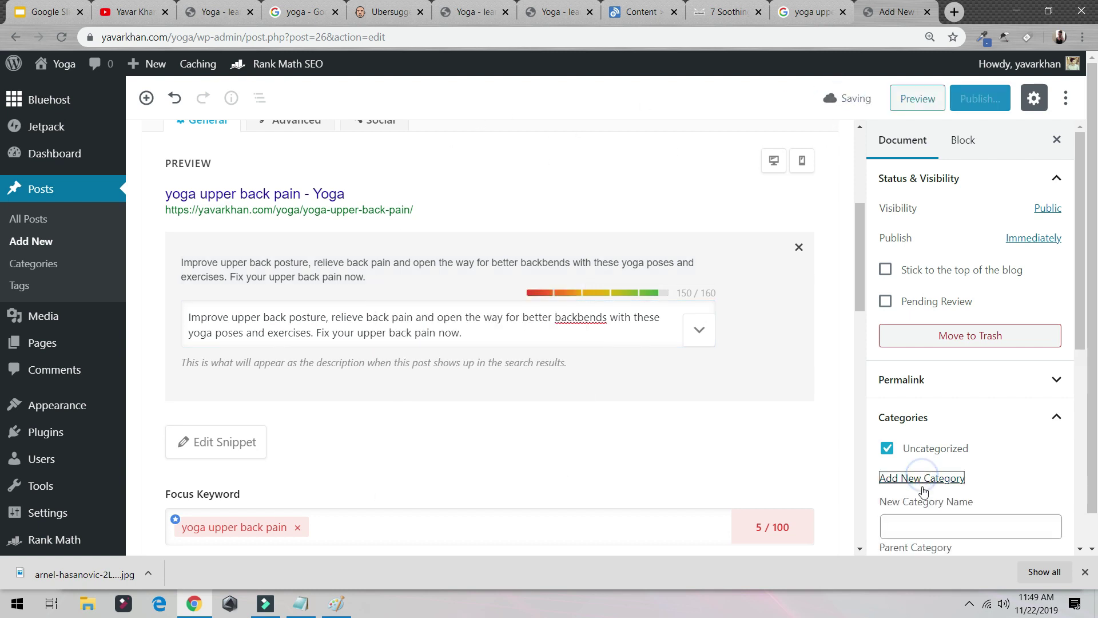
scroll(927, 487, "down", 3)
left_click(942, 385)
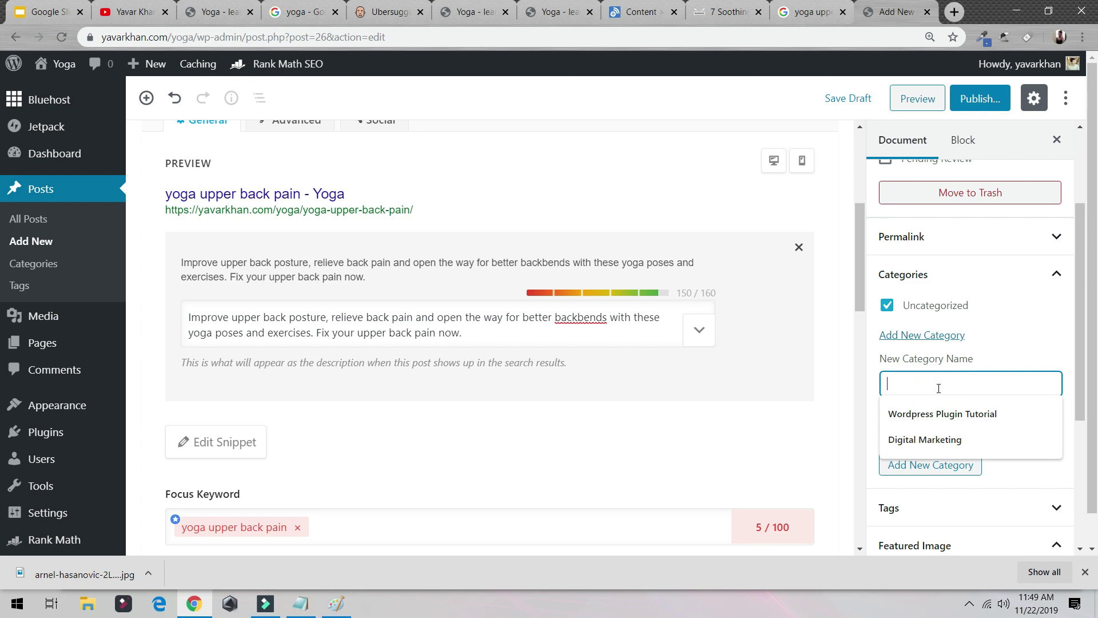
From the "yoga upper back pain" Google results, open the Yoga Journal and PaleoHacks articles in new browser tabs
left_click(833, 13)
scroll(356, 224, "up", 5)
scroll(272, 228, "down", 7)
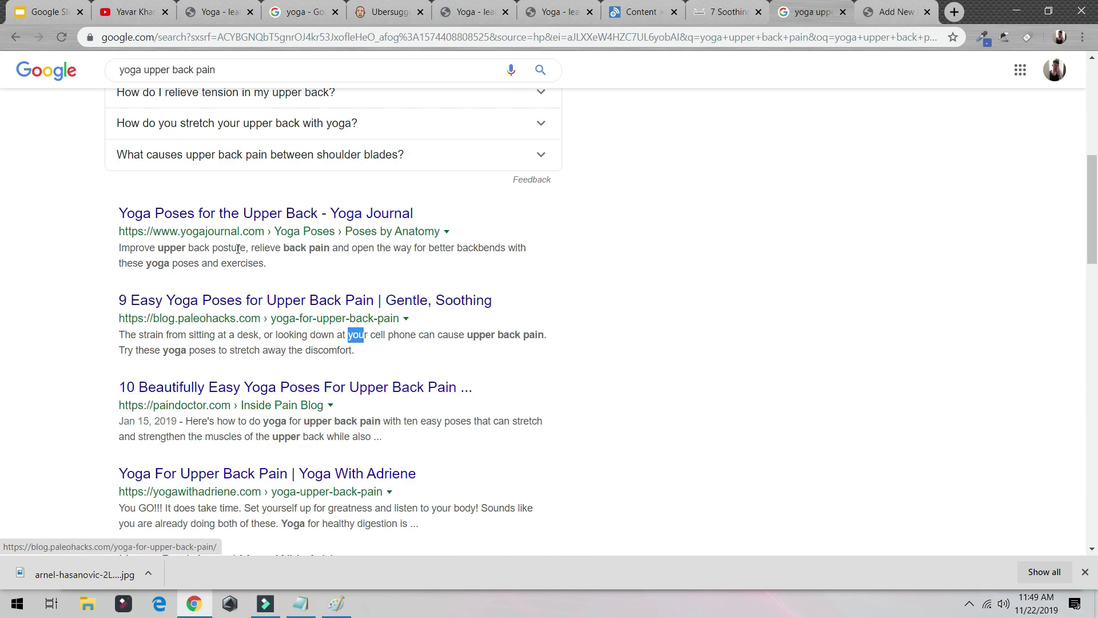
middle_click(272, 228)
middle_click(304, 300)
Look over the Yoga Journal upper back poses page, dismiss its newsletter pop-up, and check the Yoga site's home page
left_click(760, 12)
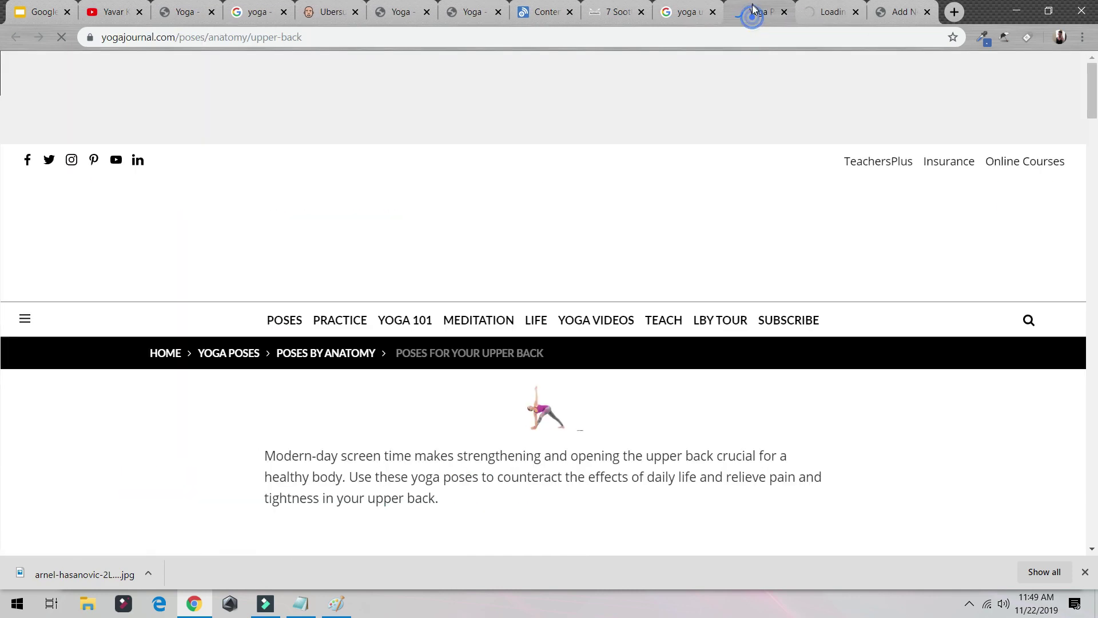
scroll(404, 319, "down", 8)
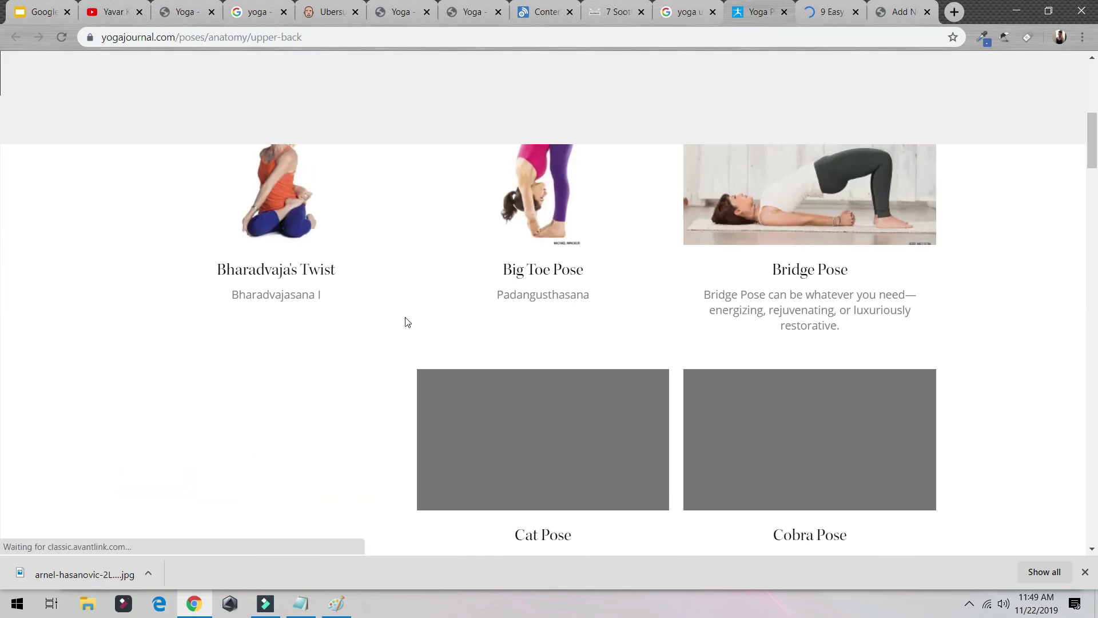
scroll(407, 318, "up", 8)
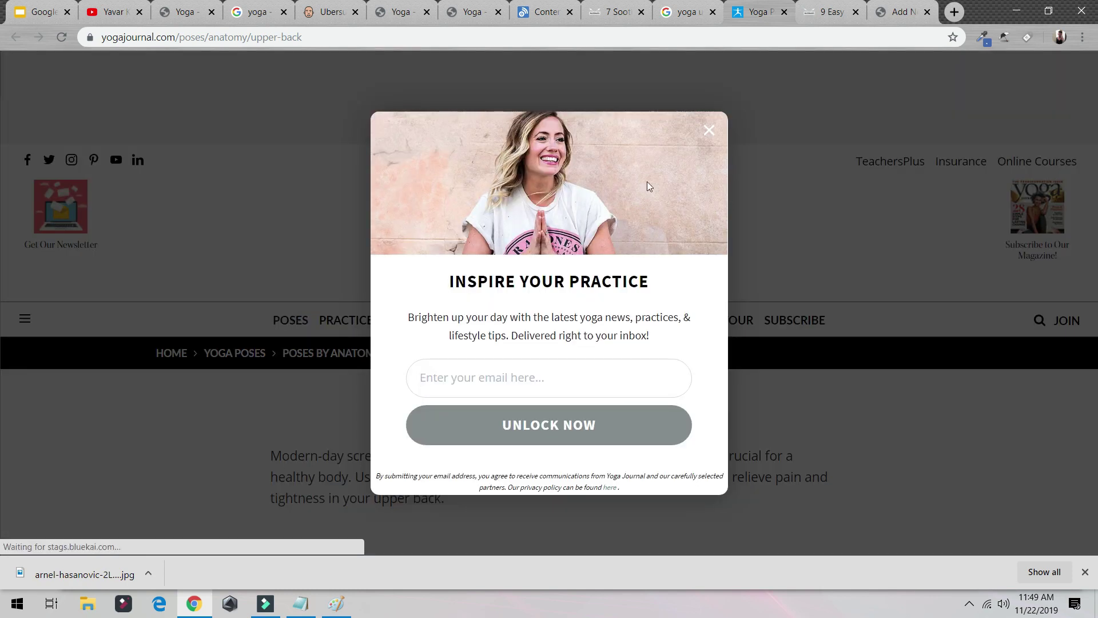
left_click(708, 132)
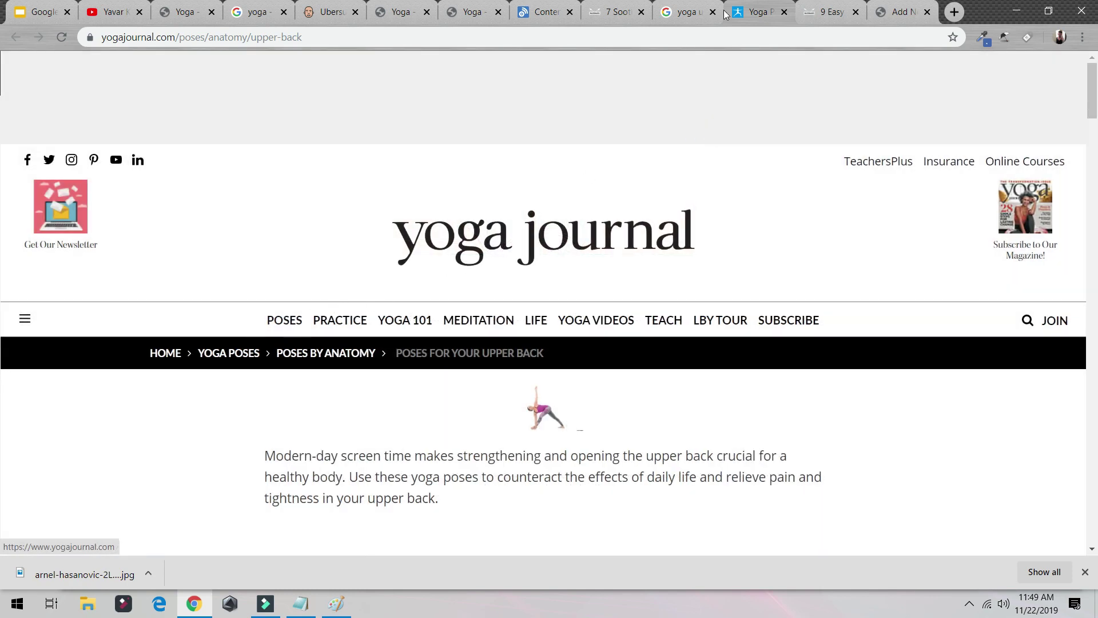
left_click(401, 11)
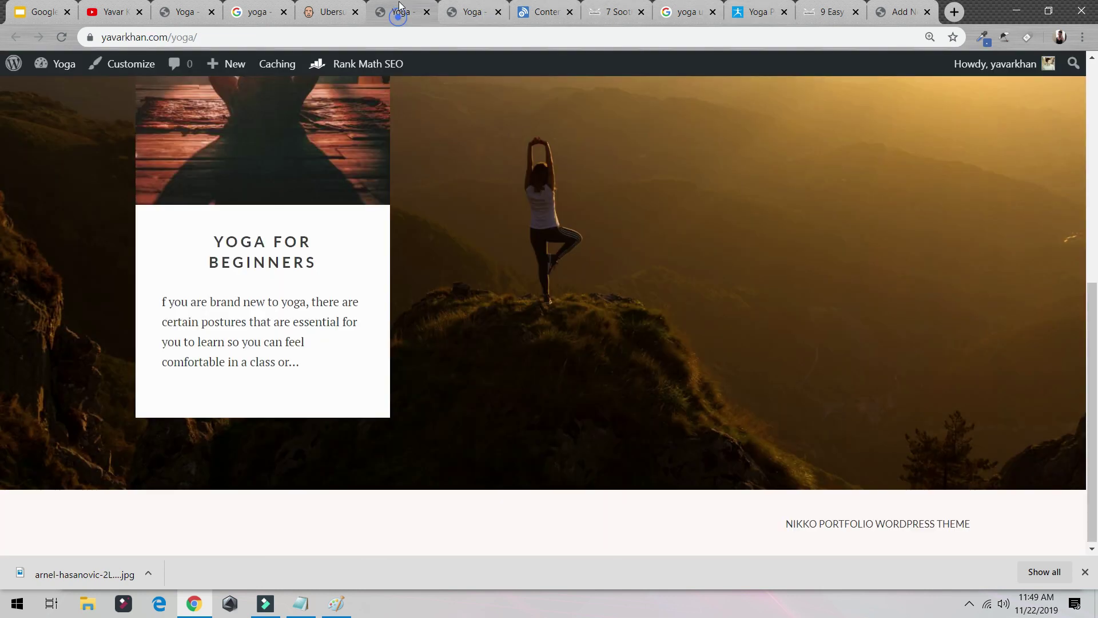
left_click(185, 12)
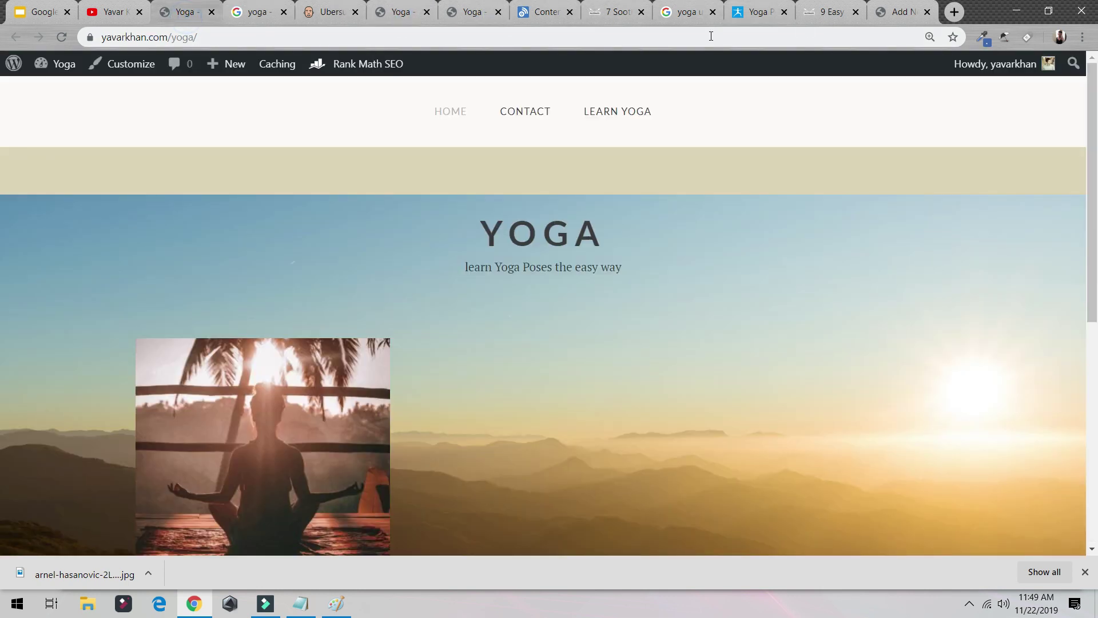
Replace the post's Uncategorized category with a new one named "Yoga Poses" and save the draft
left_click(885, 13)
double_click(935, 379)
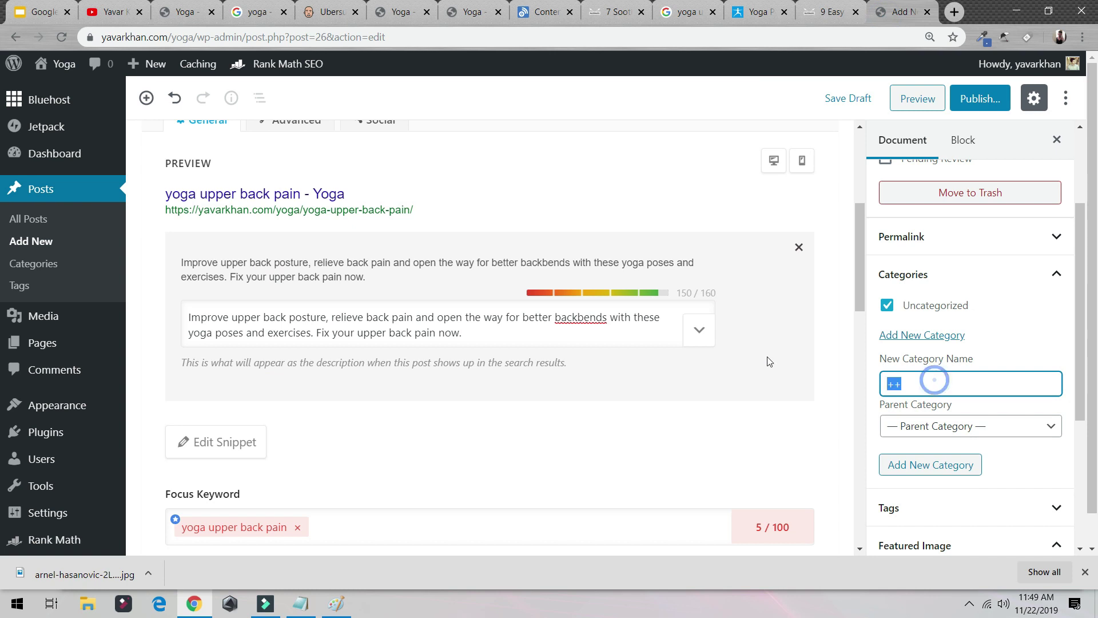
key("BackSpace")
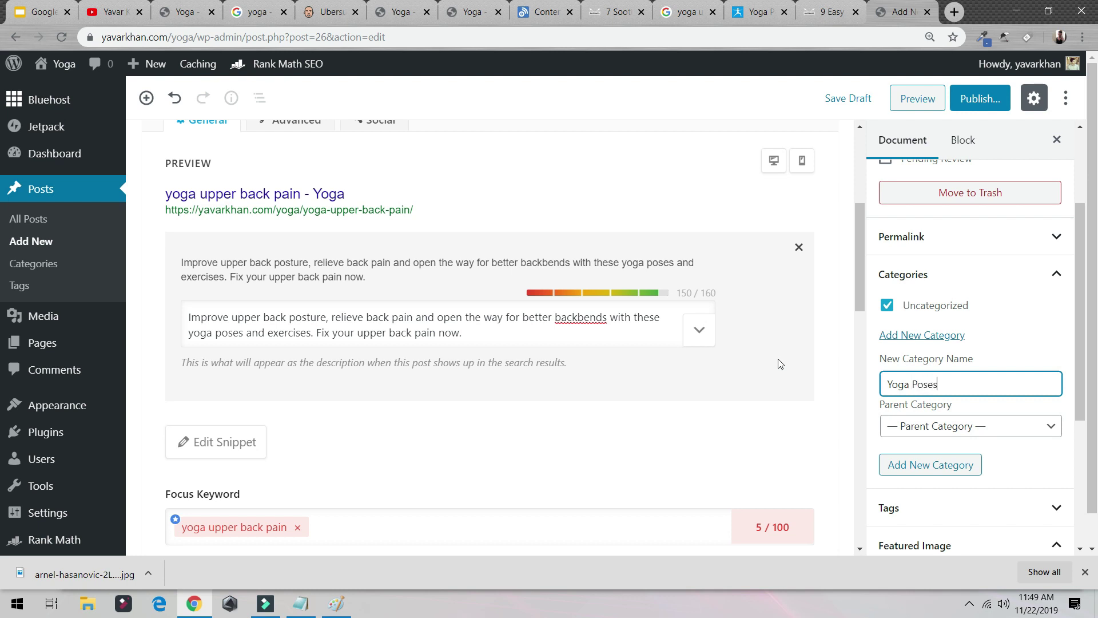
left_click(944, 473)
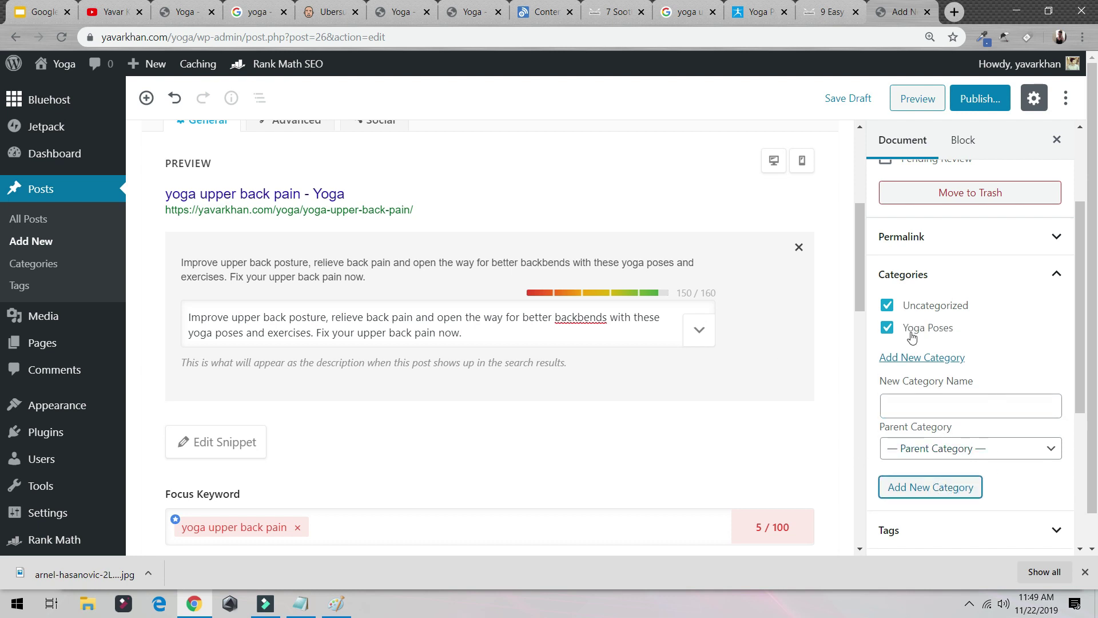
left_click(887, 305)
left_click(841, 94)
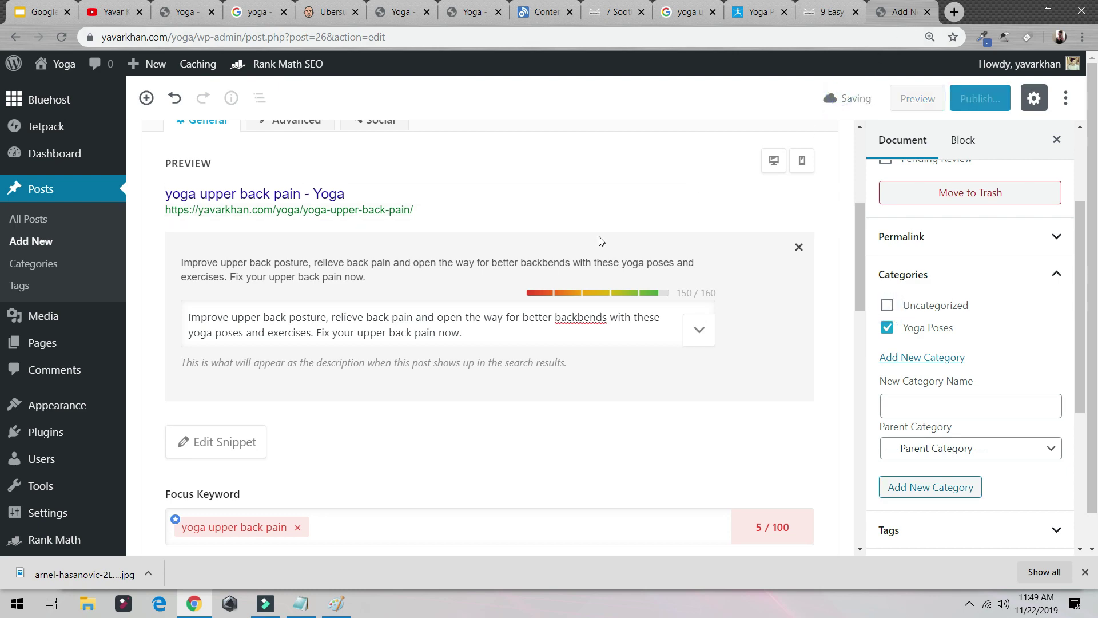
right_click(570, 319)
left_click(569, 319)
right_click(569, 319)
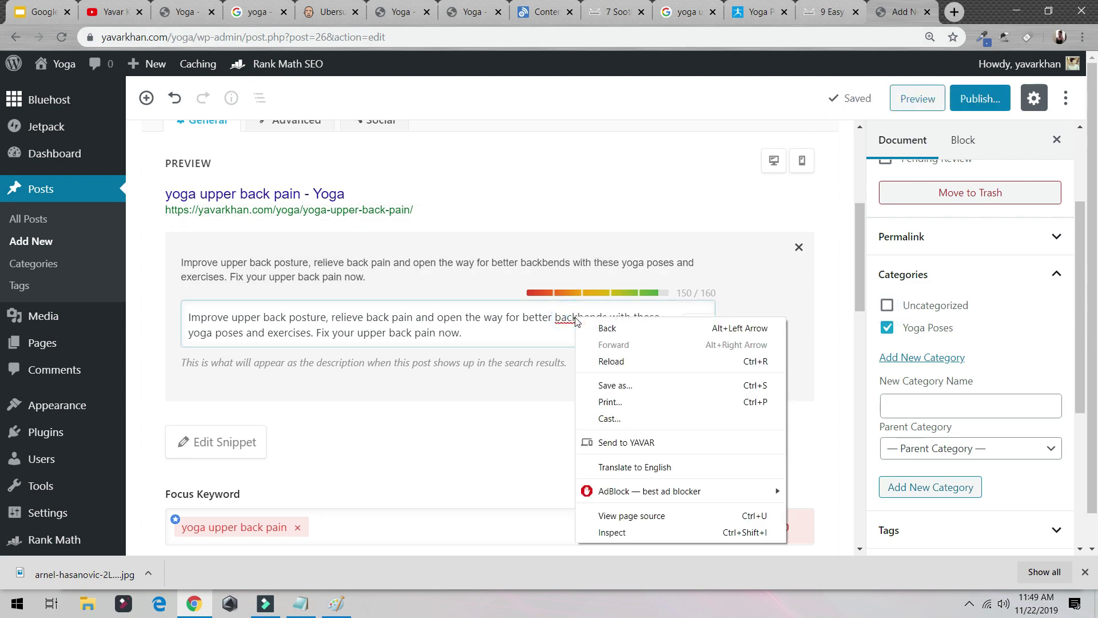
left_click(560, 326)
Copy the headline "9 Yoga Poses for Upper Back Pain" from the PaleoHacks article
key("ctrl+shift+Tab")
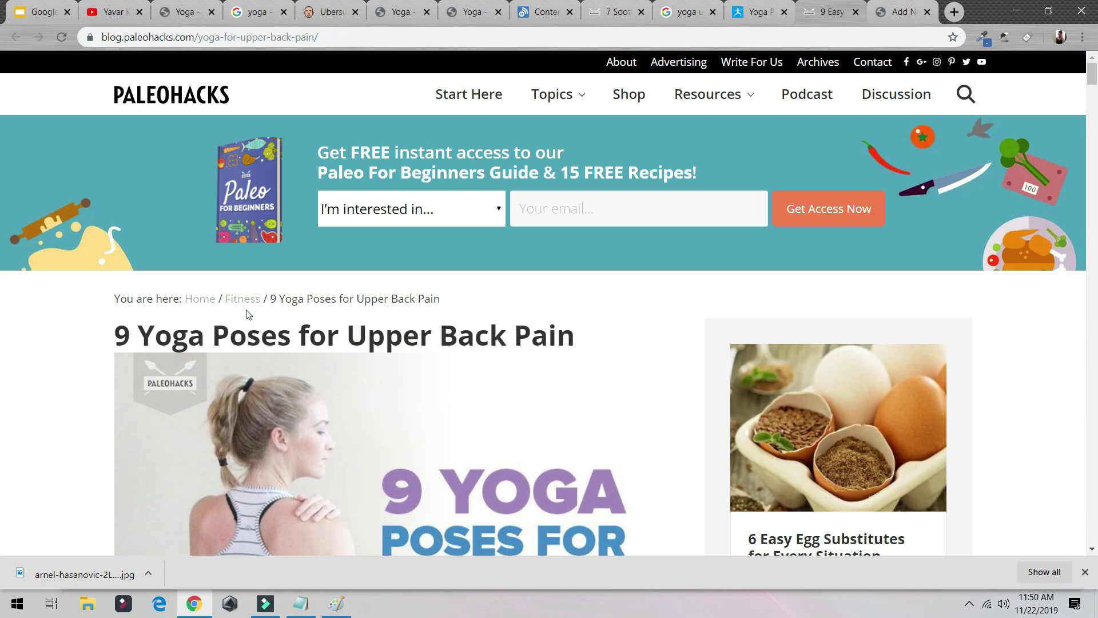
scroll(572, 115, "down", 3)
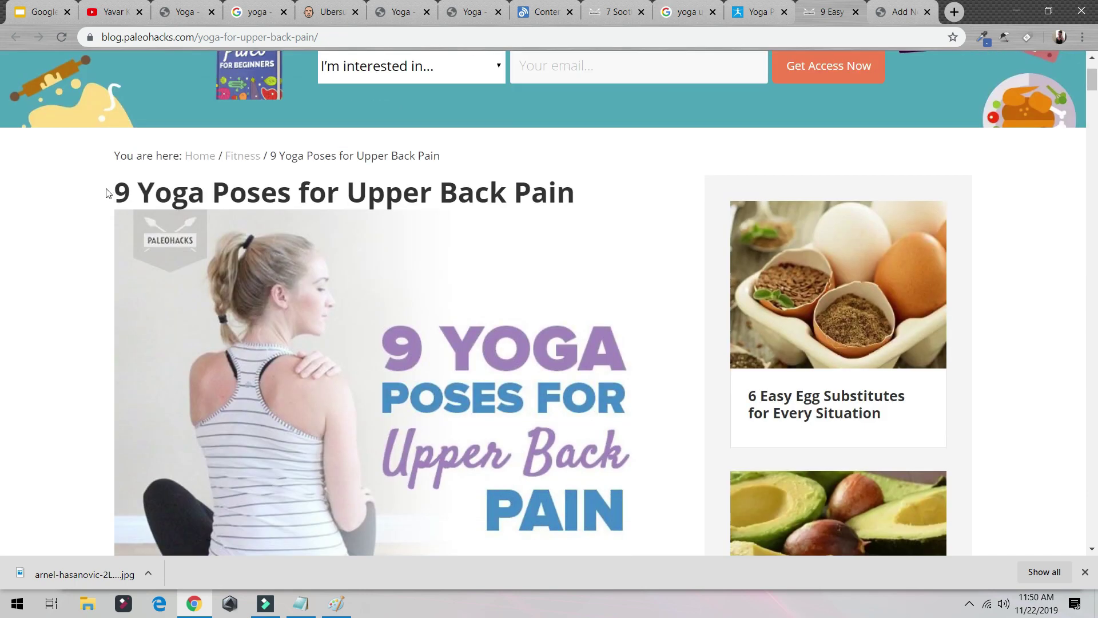
mouse_move(106, 193)
left_mouse_down()
mouse_move(451, 212)
mouse_move(110, 190)
left_mouse_up()
left_click_drag(580, 192, 117, 187)
key("ctrl+c")
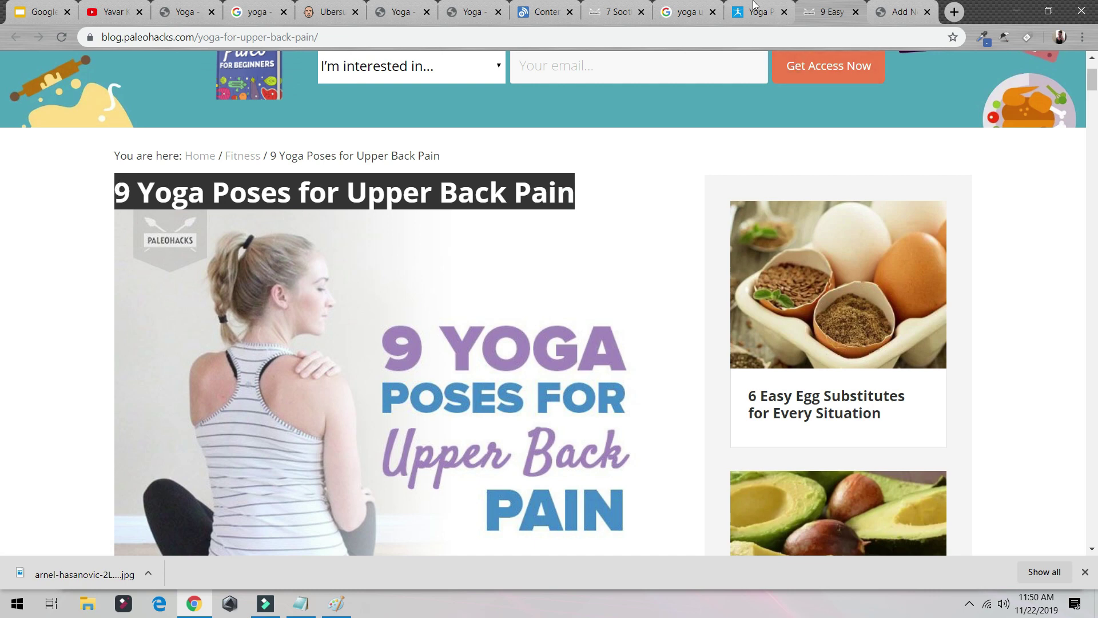
Replace the draft post's title with the copied headline, changing its number to read "10 Yoga Poses for Upper Back Pain"
left_click(546, 6)
left_click(406, 12)
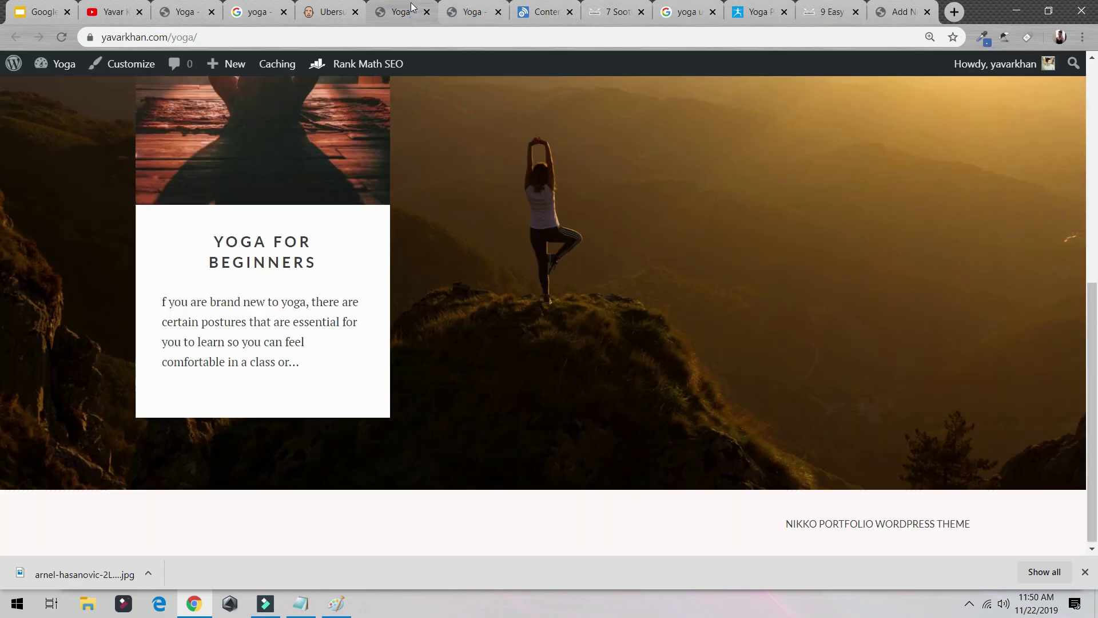
left_click(902, 12)
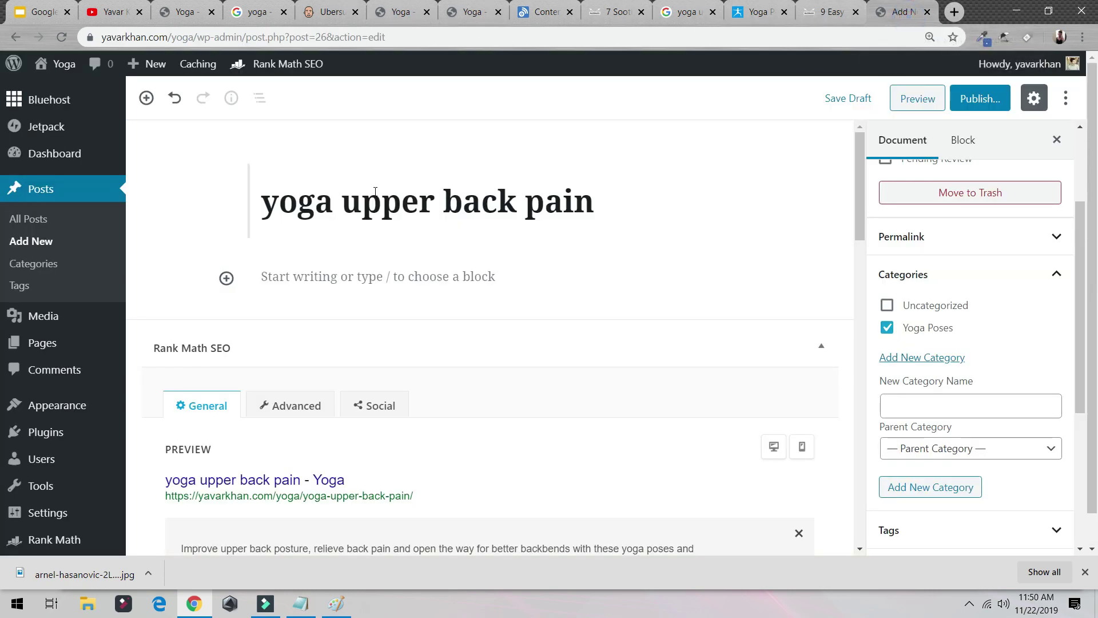
left_click(351, 215)
key("ctrl+a")
key("ctrl+v")
double_click(270, 199)
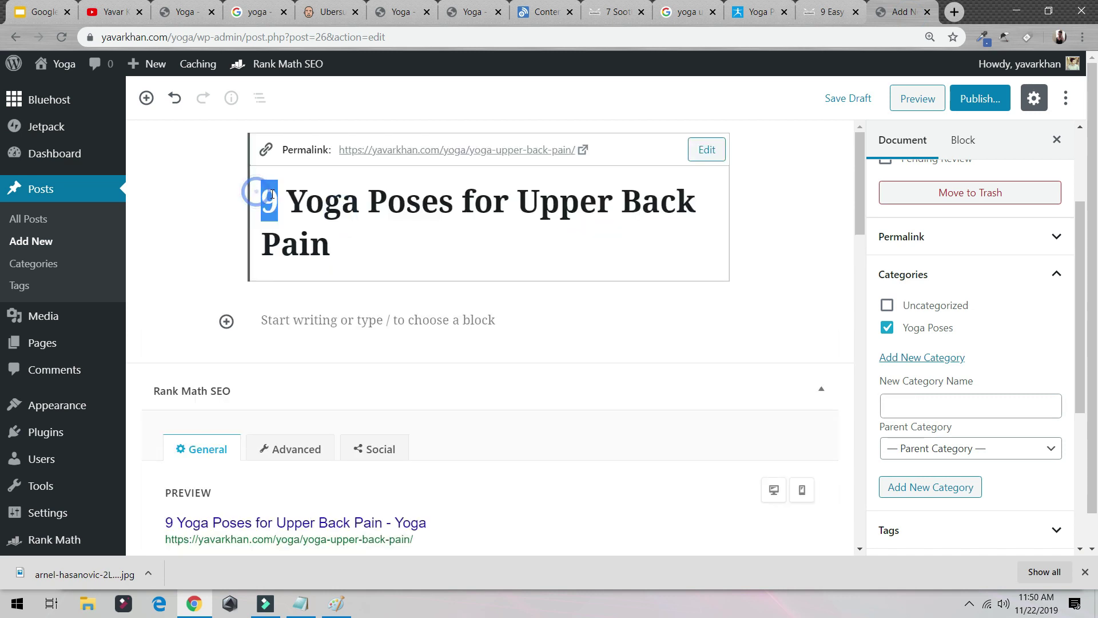
type("10")
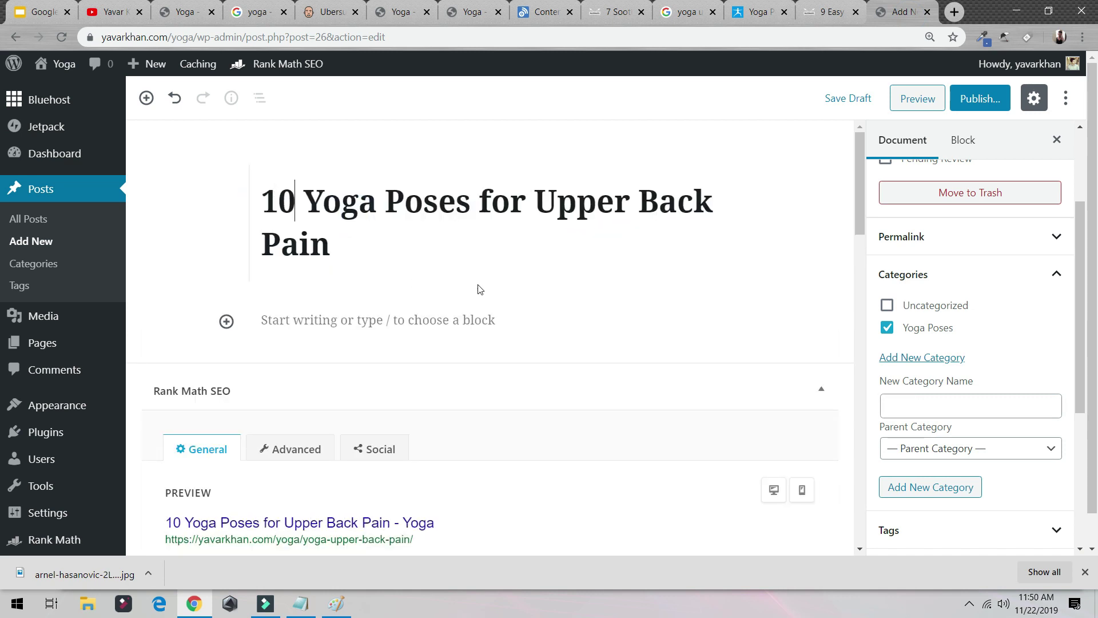
scroll(598, 280, "down", 8)
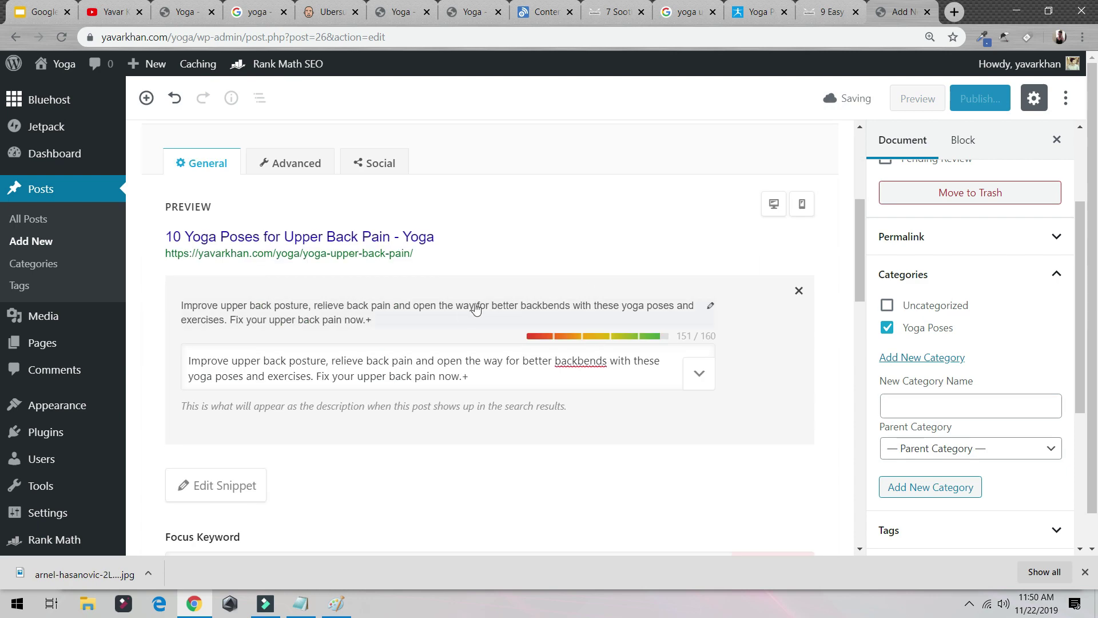
Check the draft post's focus keyword in Rank Math and save the draft
scroll(419, 337, "down", 2)
left_click(249, 287)
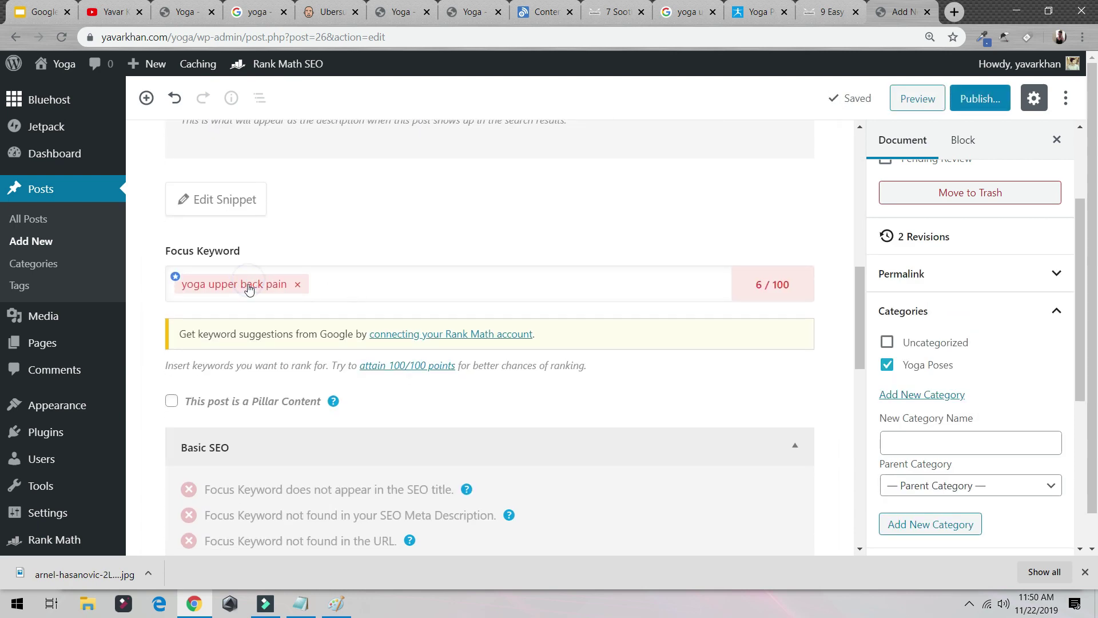
scroll(255, 292, "up", 8)
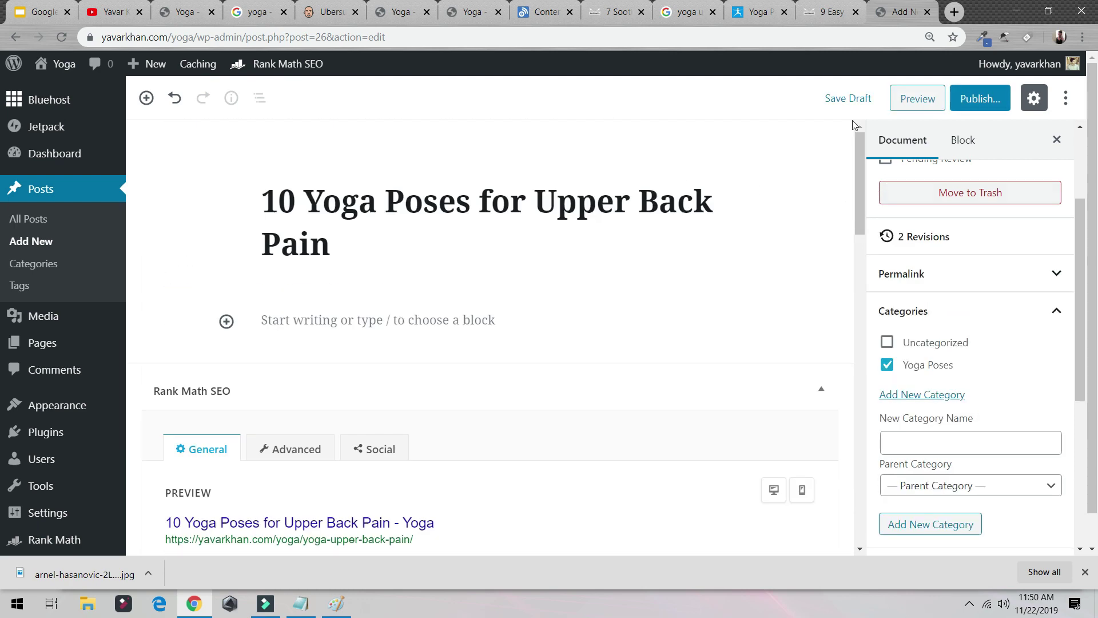
left_click(845, 99)
Review Rank Math's title readability checks and the search snippet preview for the draft post
left_click(538, 200)
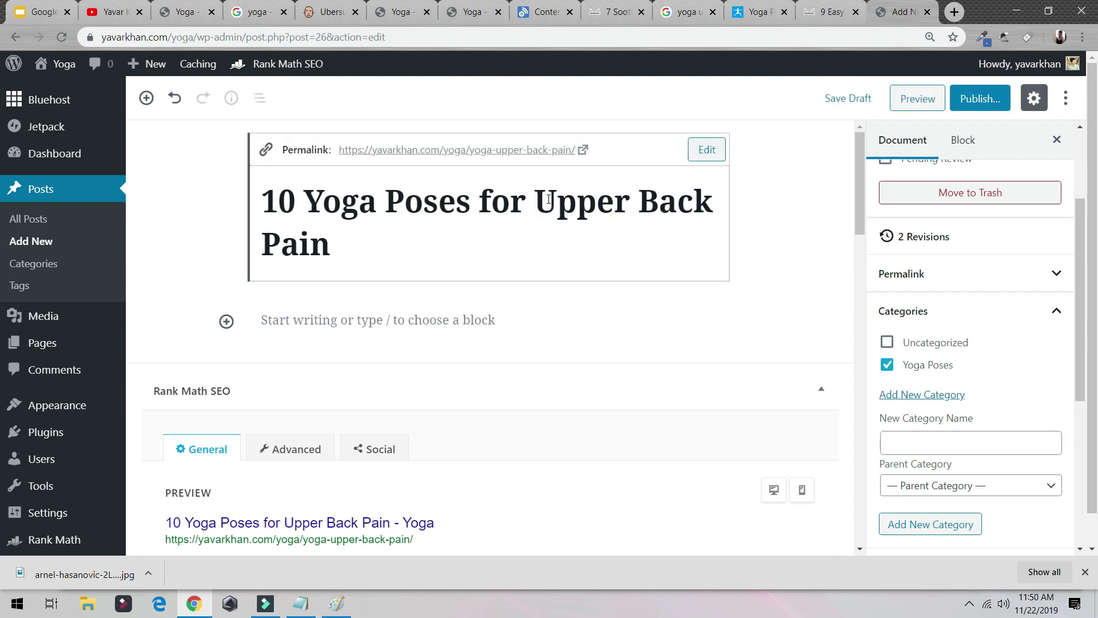
scroll(545, 215, "down", 15)
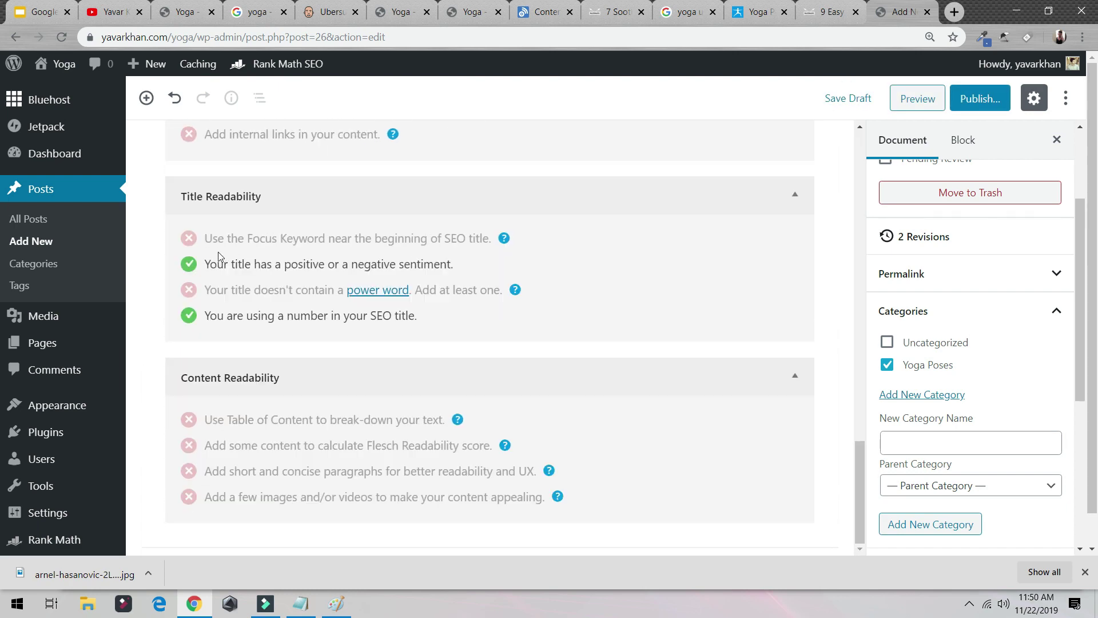
left_click_drag(205, 264, 452, 268)
left_click_drag(449, 322, 362, 314)
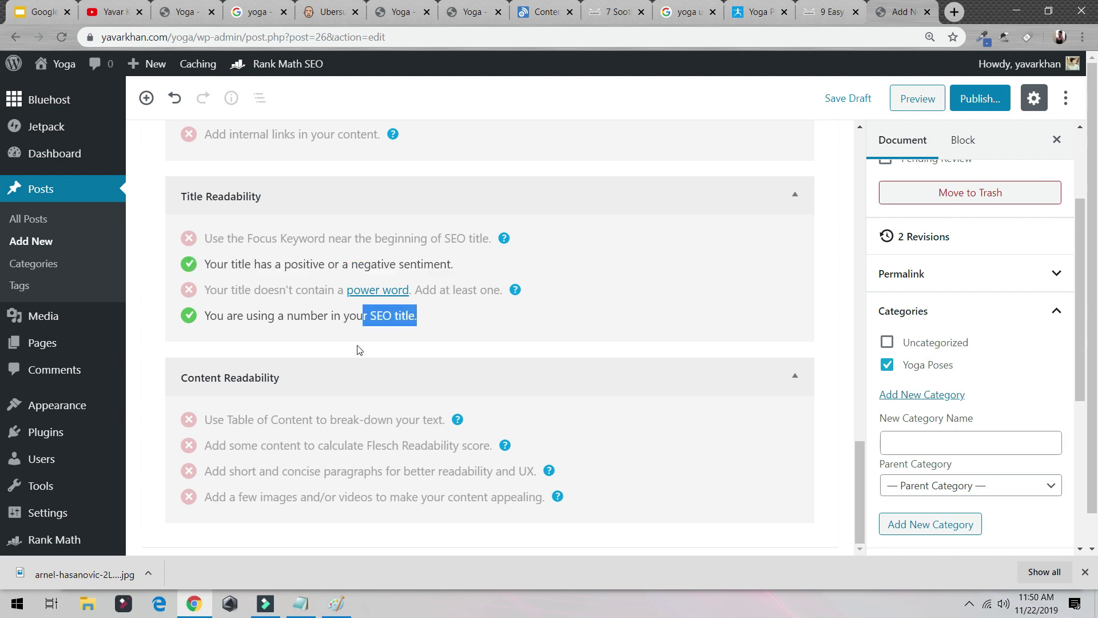
scroll(360, 350, "up", 12)
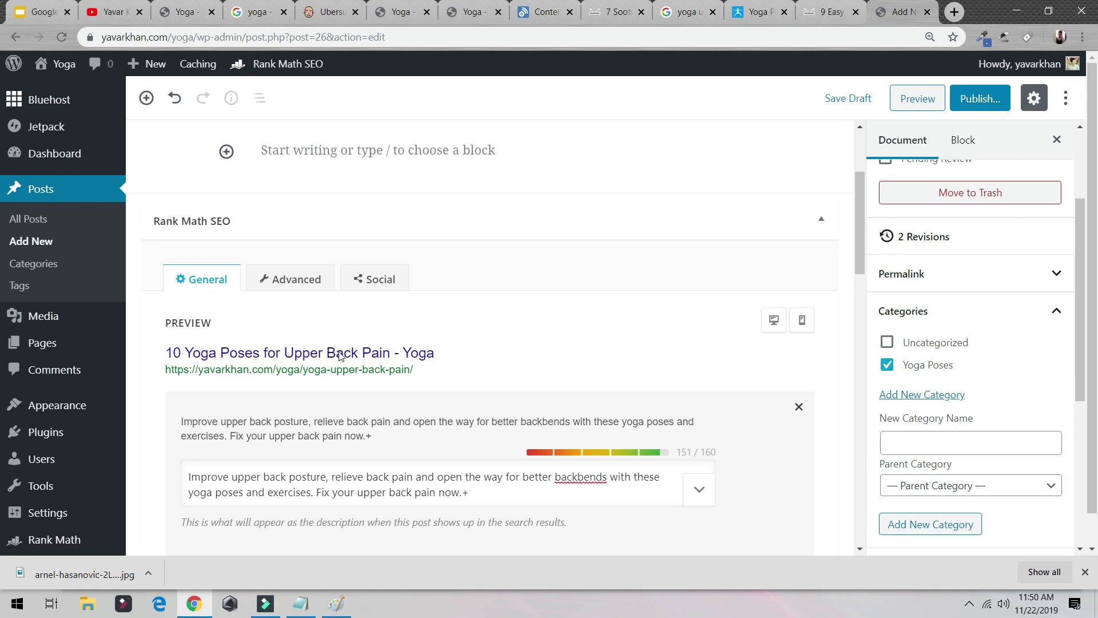
scroll(340, 355, "up", 3)
left_click(374, 448)
left_click(211, 453)
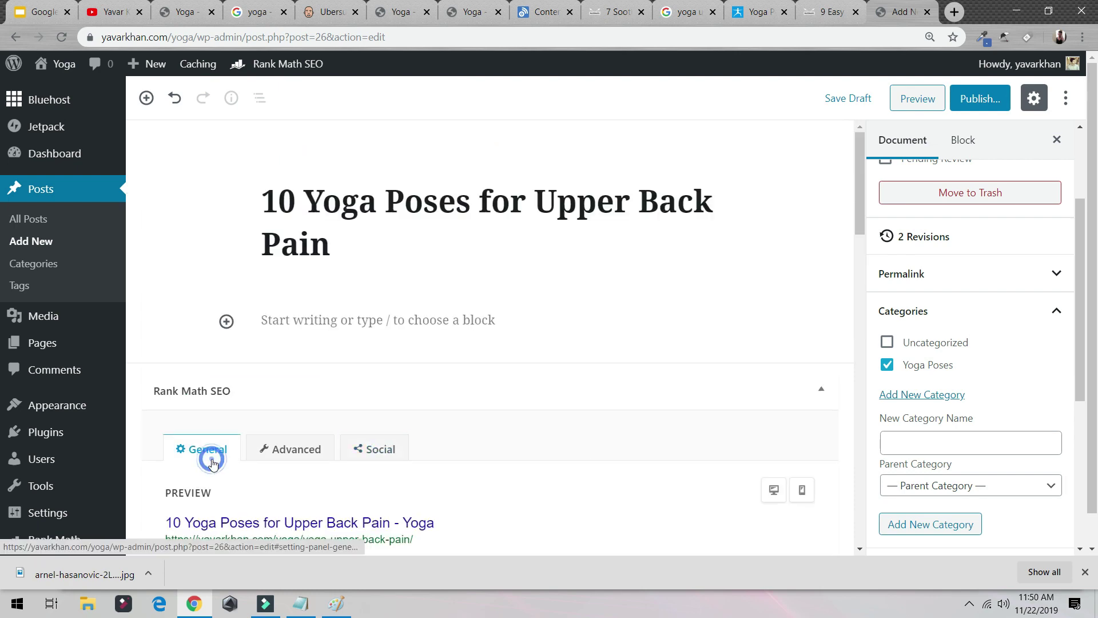
scroll(221, 458, "down", 5)
scroll(220, 459, "up", 5)
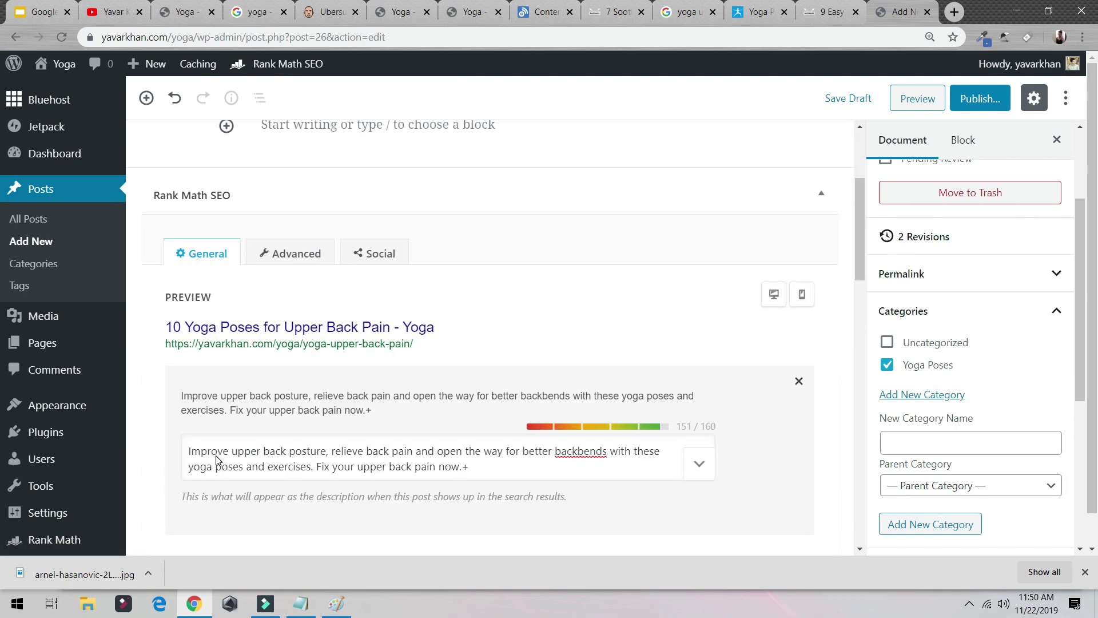
Look over the headline and introduction of the PaleoHacks article on yoga for upper back pain
key("ctrl+shift+Tab")
scroll(518, 152, "down", 7)
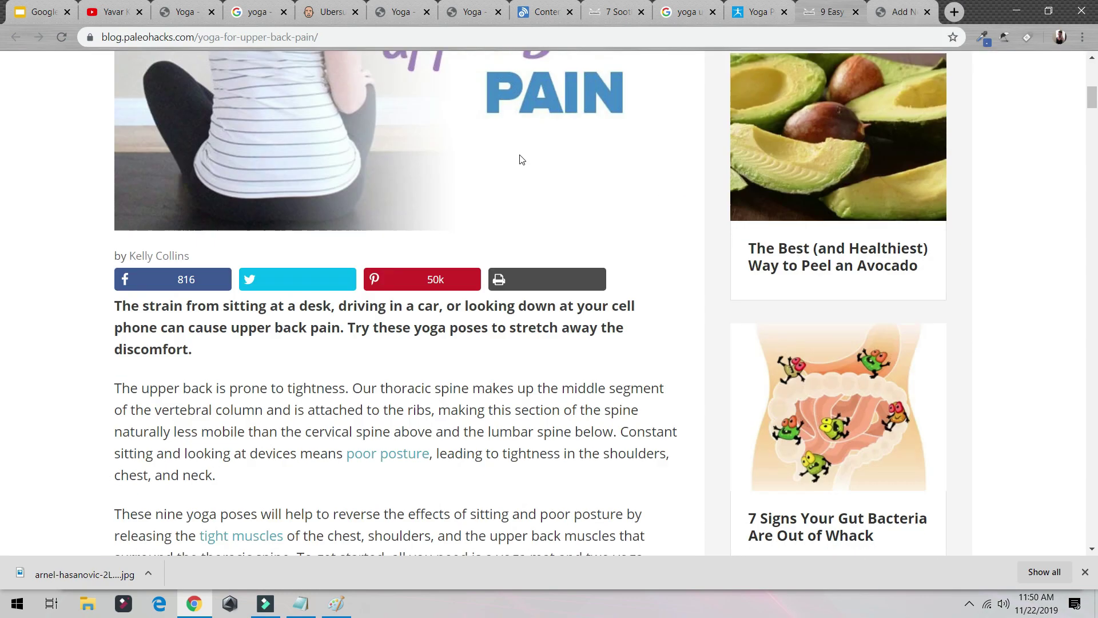
scroll(518, 152, "up", 10)
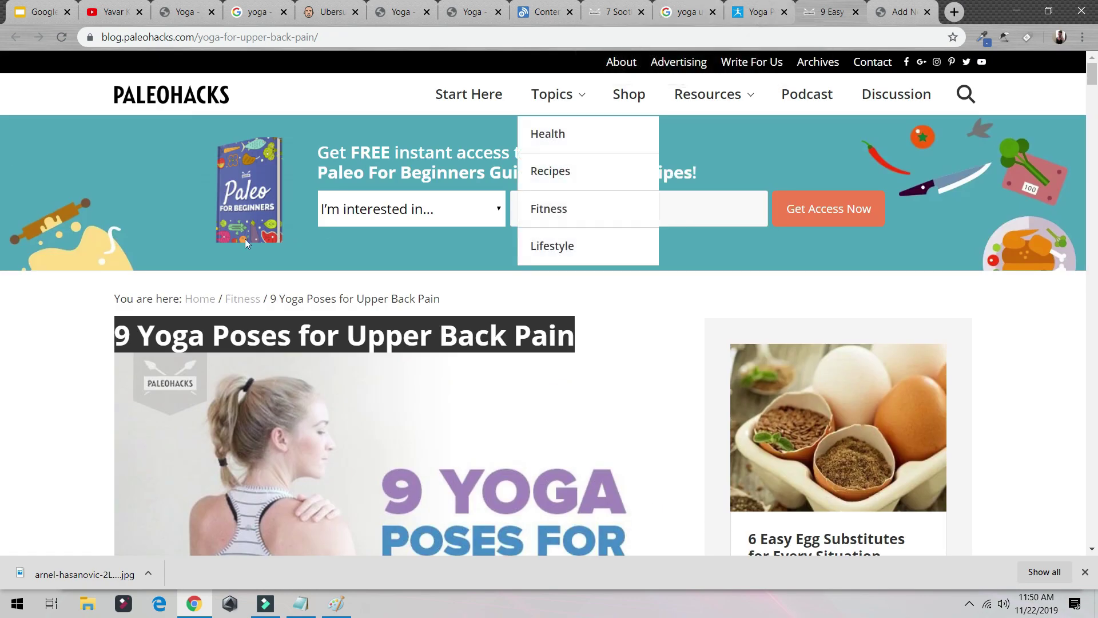
scroll(146, 263, "down", 5)
scroll(143, 223, "down", 7)
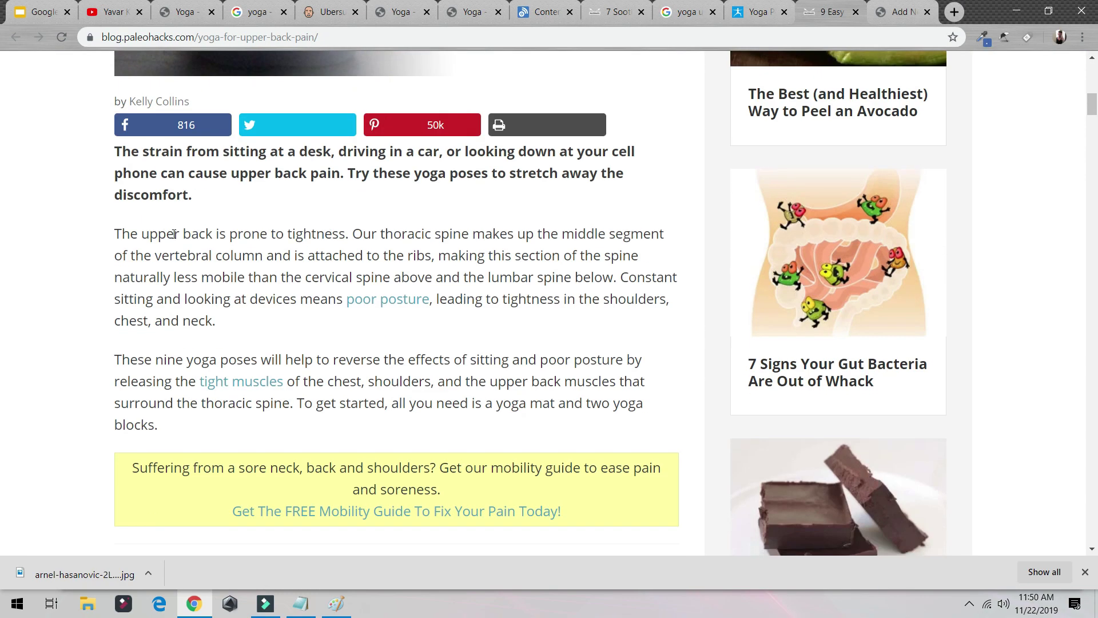
Search Google for iWriter in a new browser tab, open iwriter.com and look over how the writing service works
left_click(954, 11)
type("iwr")
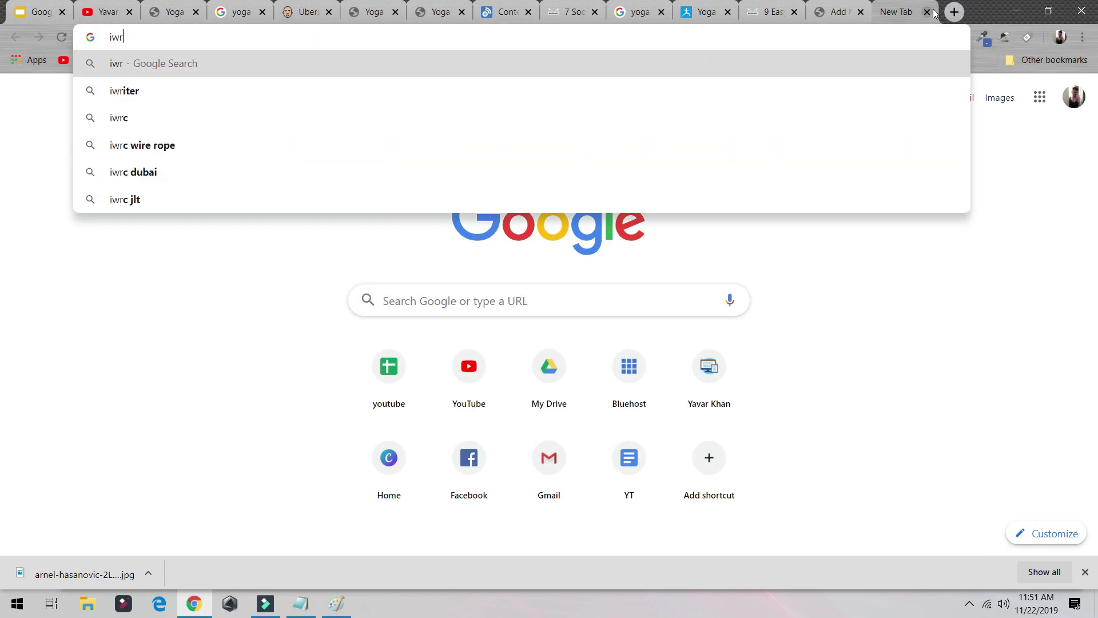
type("it")
key("Return")
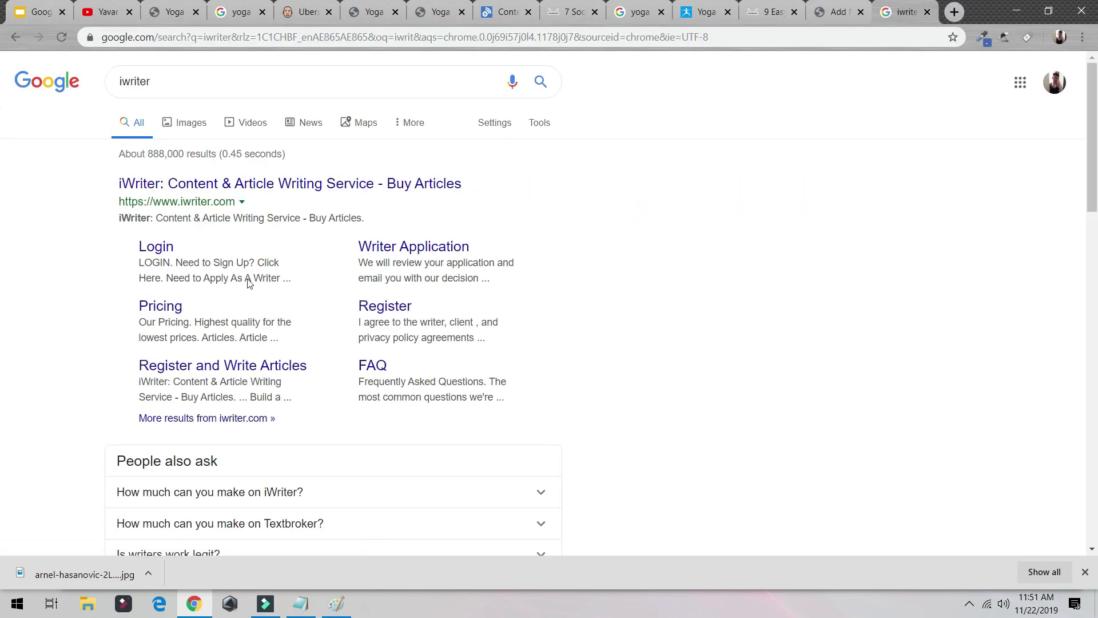
left_click(212, 185)
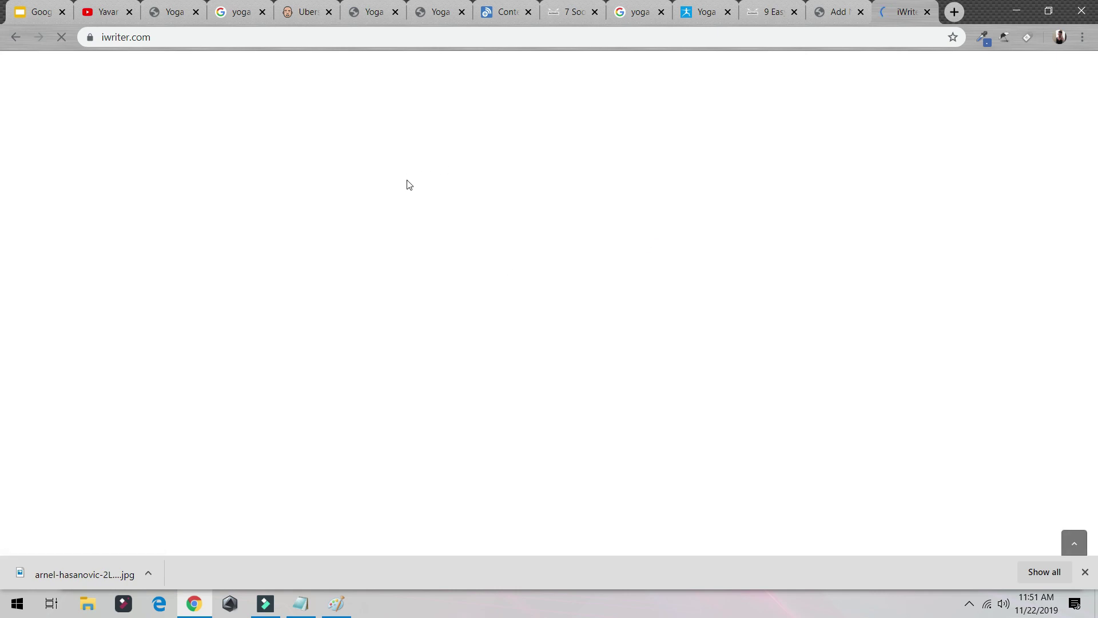
scroll(318, 292, "down", 7)
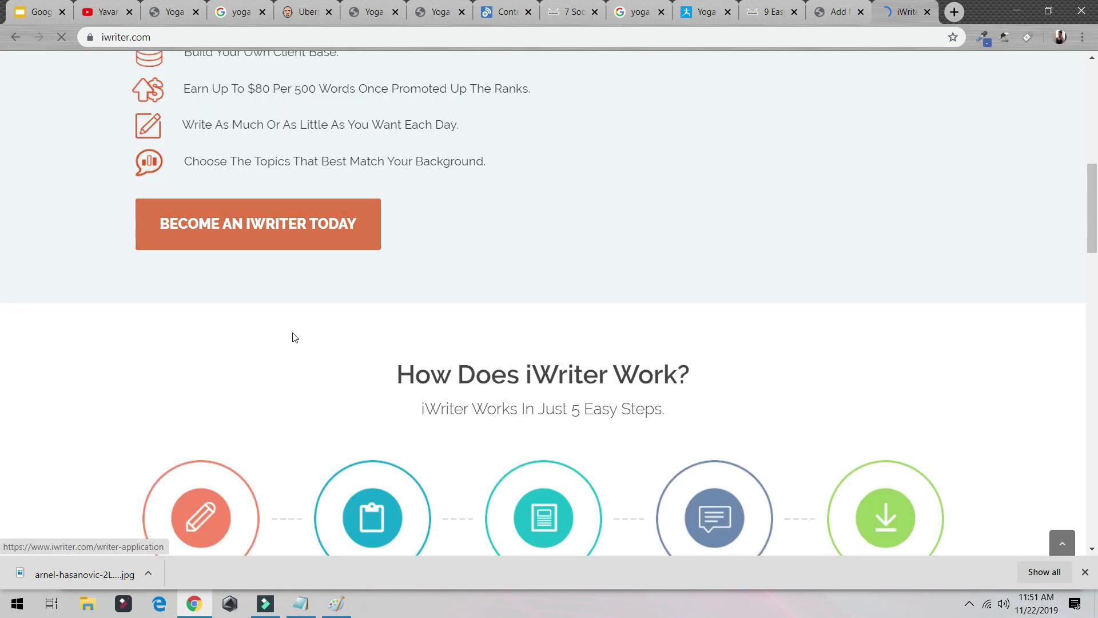
scroll(559, 355, "down", 15)
scroll(544, 379, "up", 10)
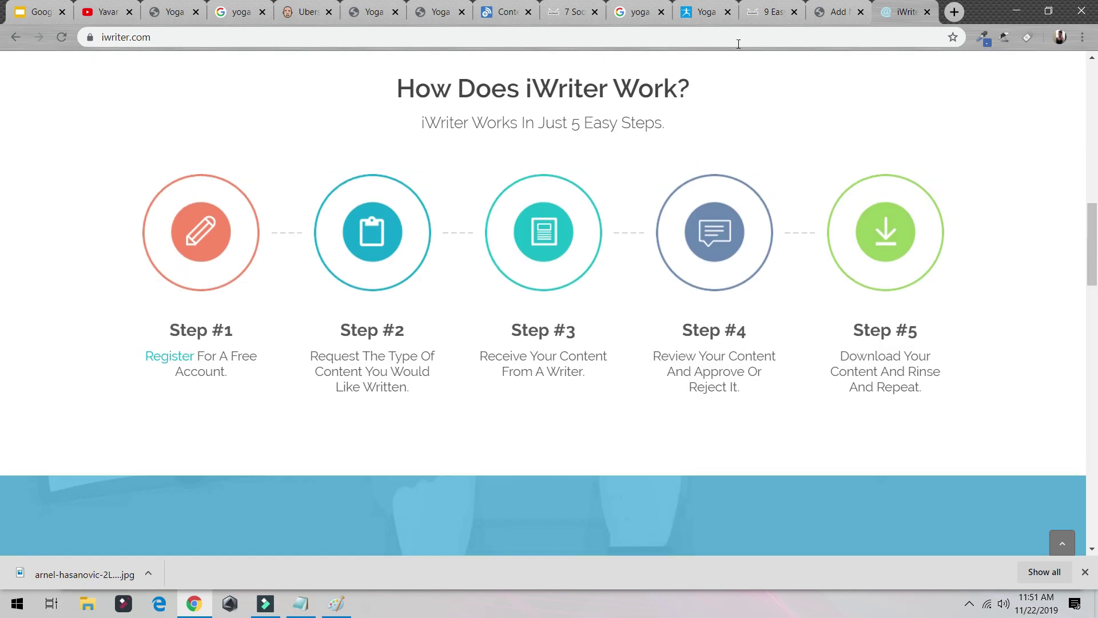
Glance at the BuzzSumo yoga results and return to the draft post's meta description and focus keyword
left_click(761, 12)
left_click(510, 12)
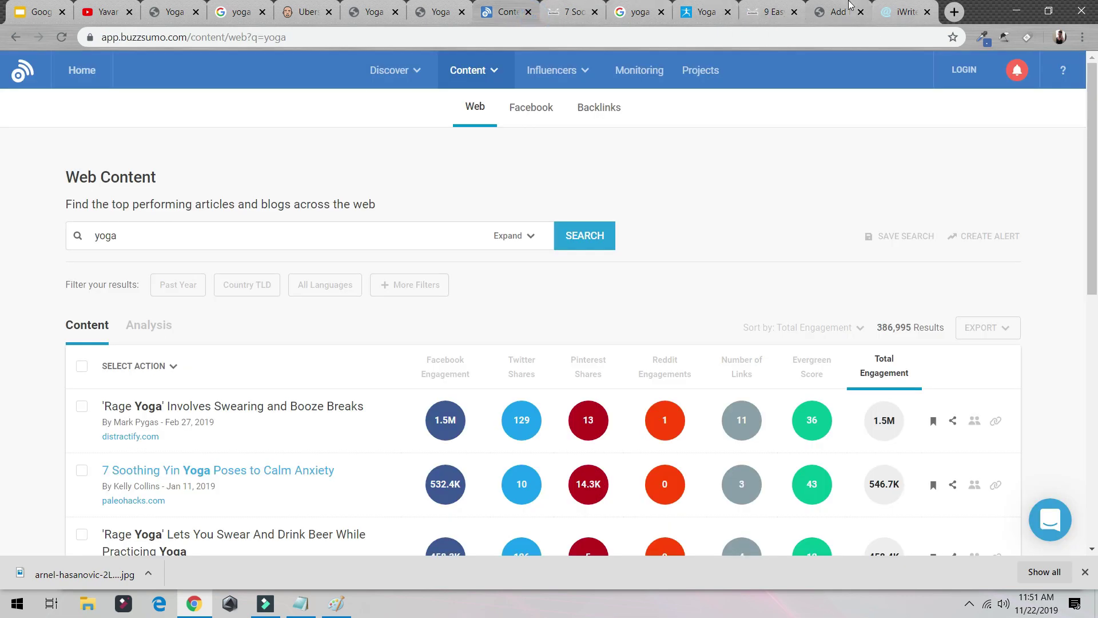
left_click(848, 17)
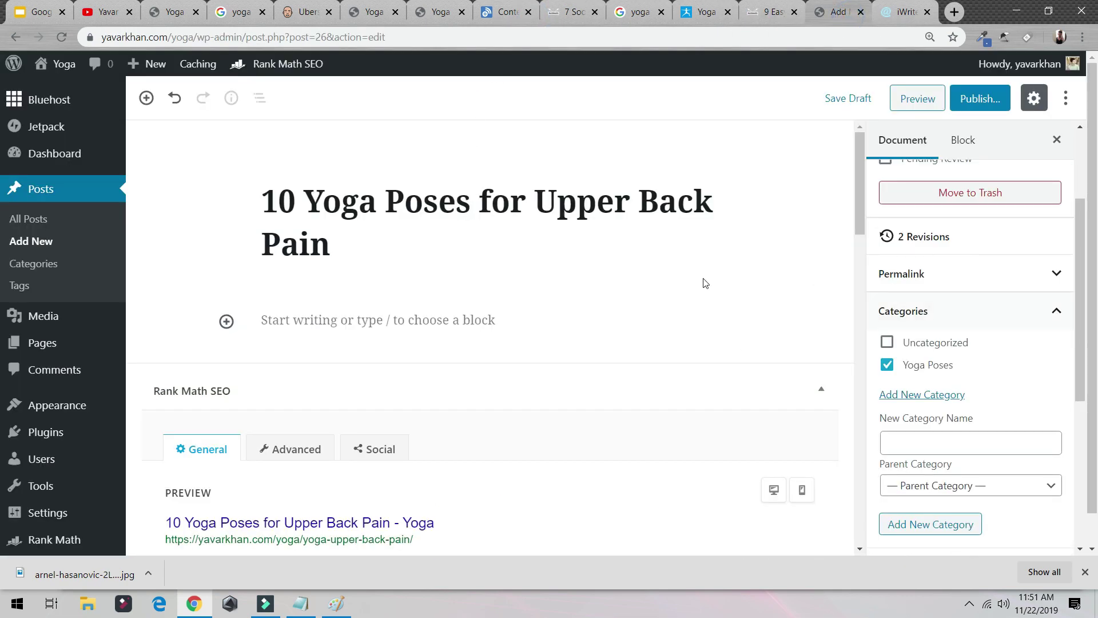
scroll(398, 339, "down", 8)
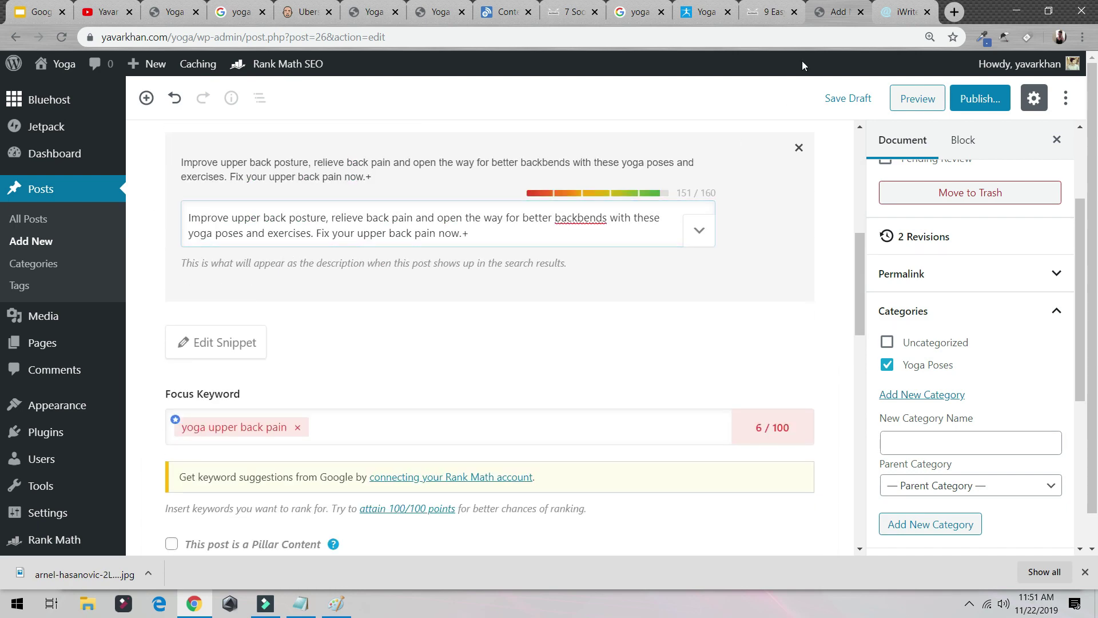
Open Canva in a new browser tab, start a Pinterest graphic design, and glance at the social media sketch in Paint
left_click(954, 12)
type("canva")
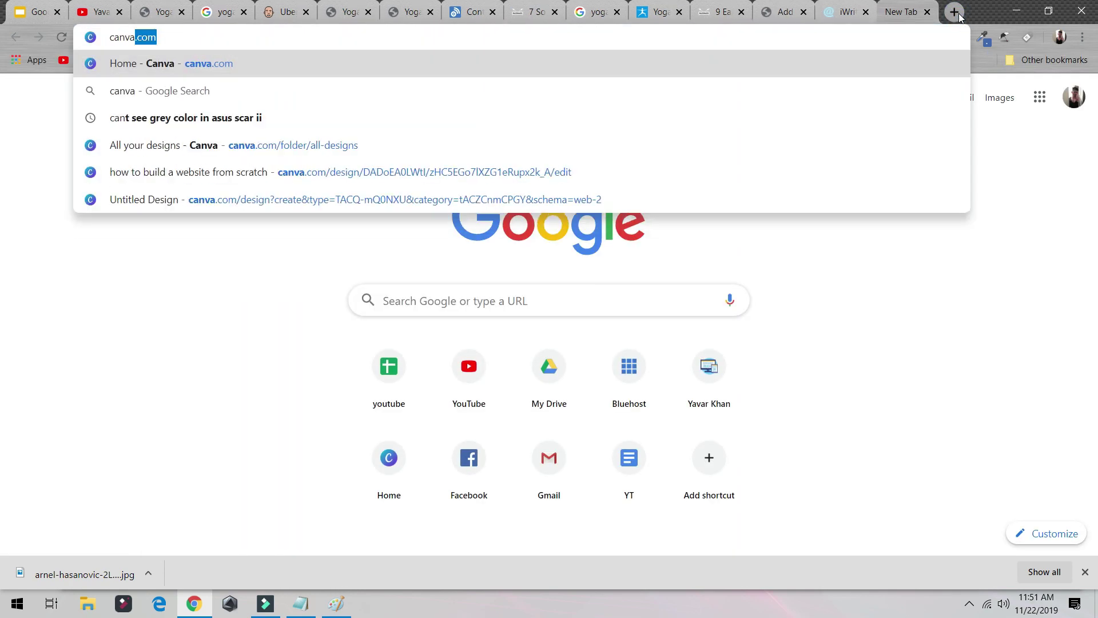
key("Return")
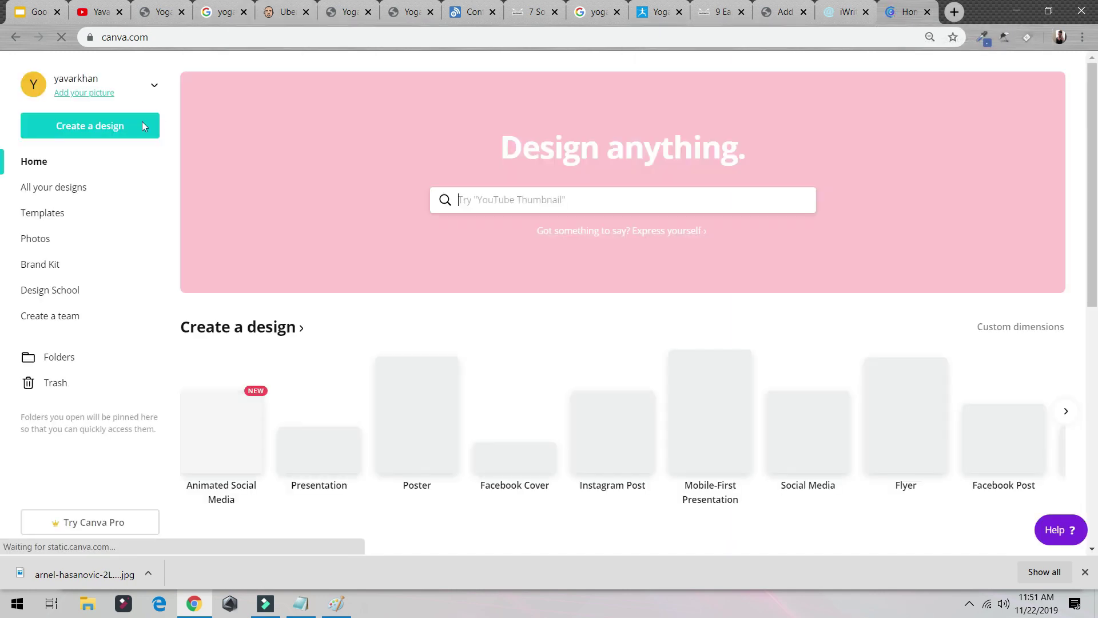
left_click(92, 125)
type("pin")
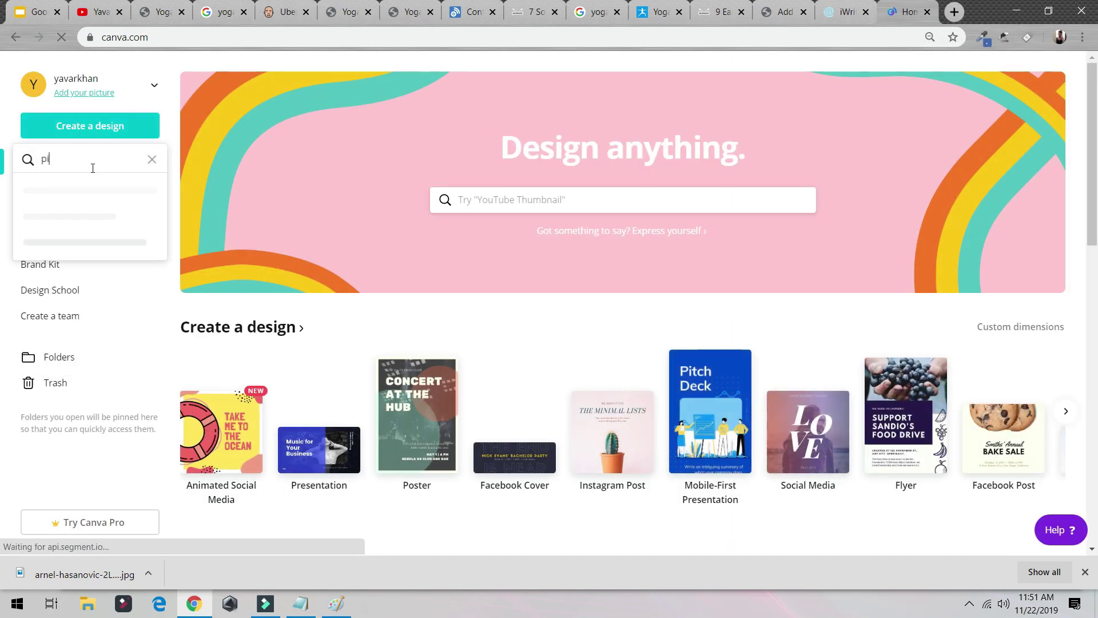
left_click(90, 198)
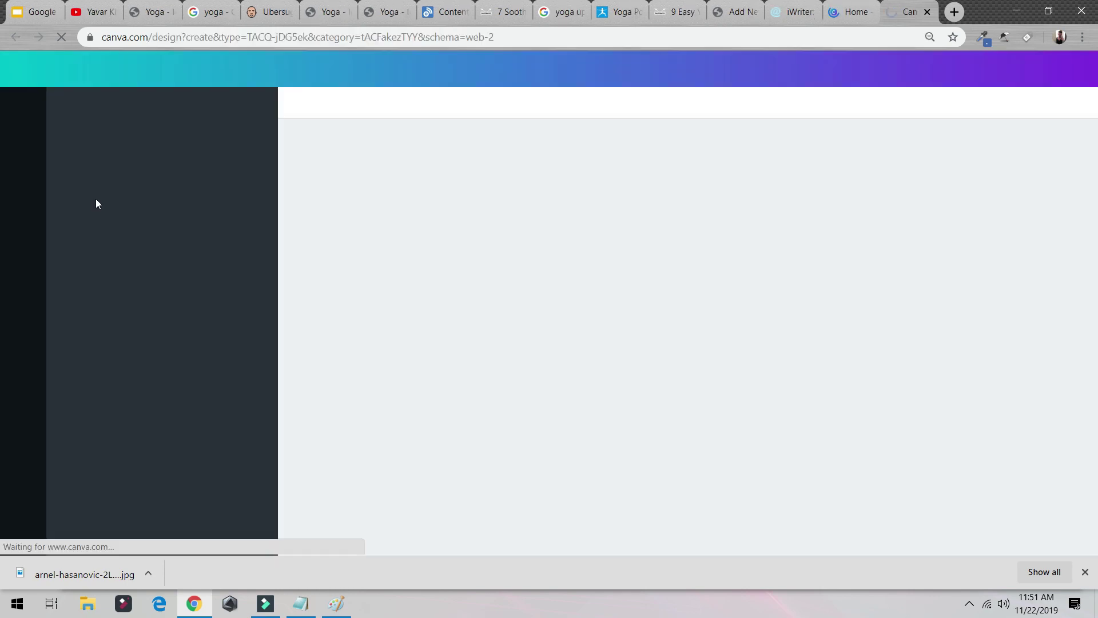
left_click(337, 604)
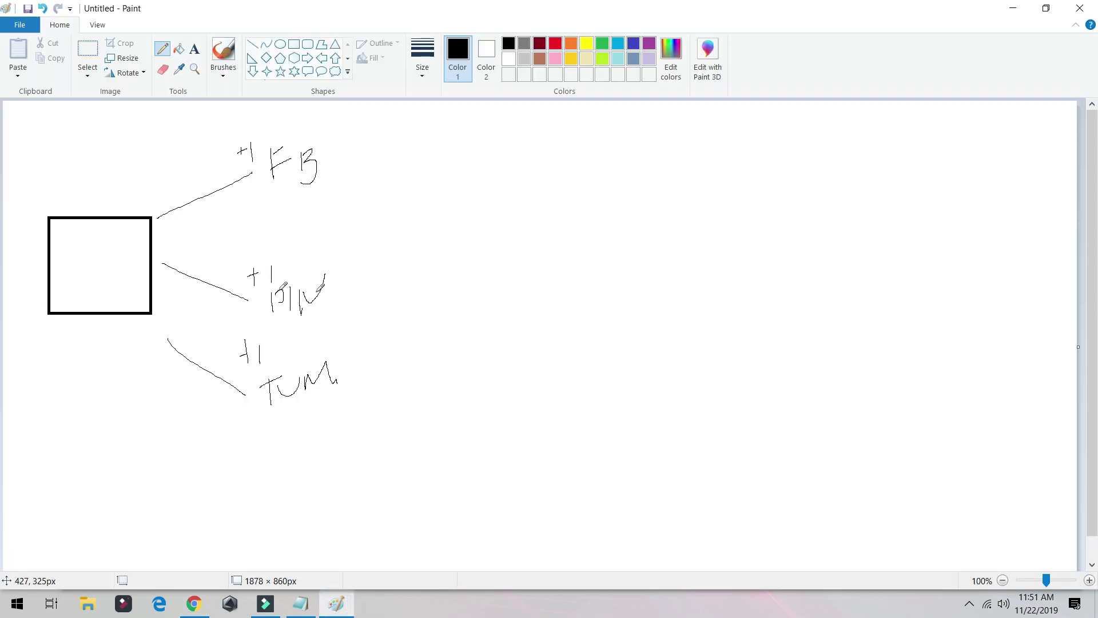
key("alt+Tab")
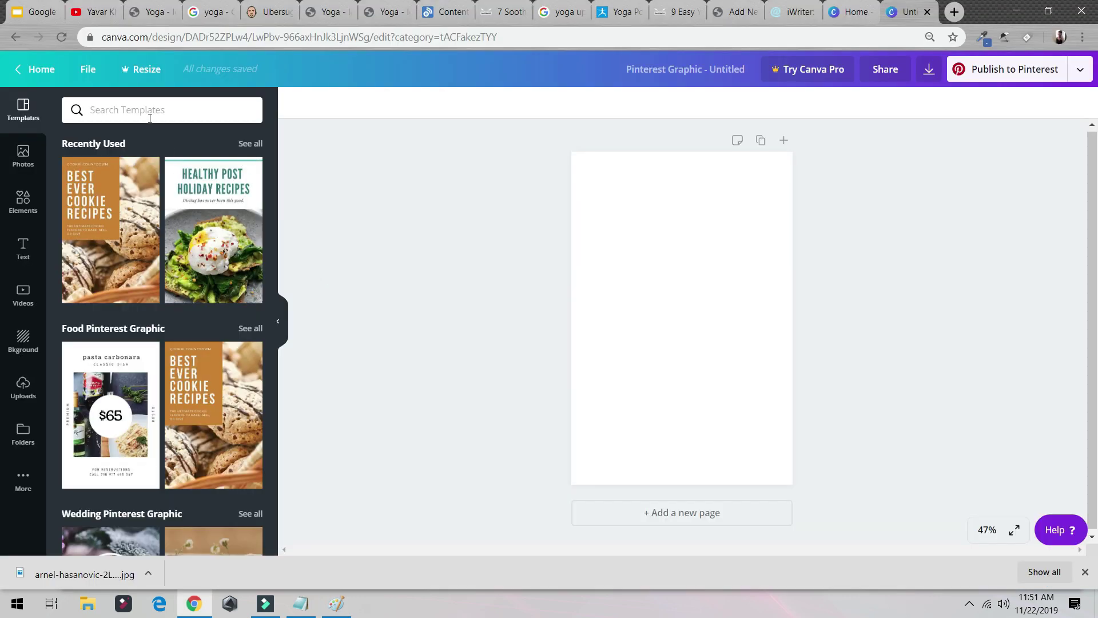
Search the templates for "yoga" and apply the orange "Yoga Classes" template to the blank Pinterest graphic
left_click(143, 112)
type("yoga")
key("Return")
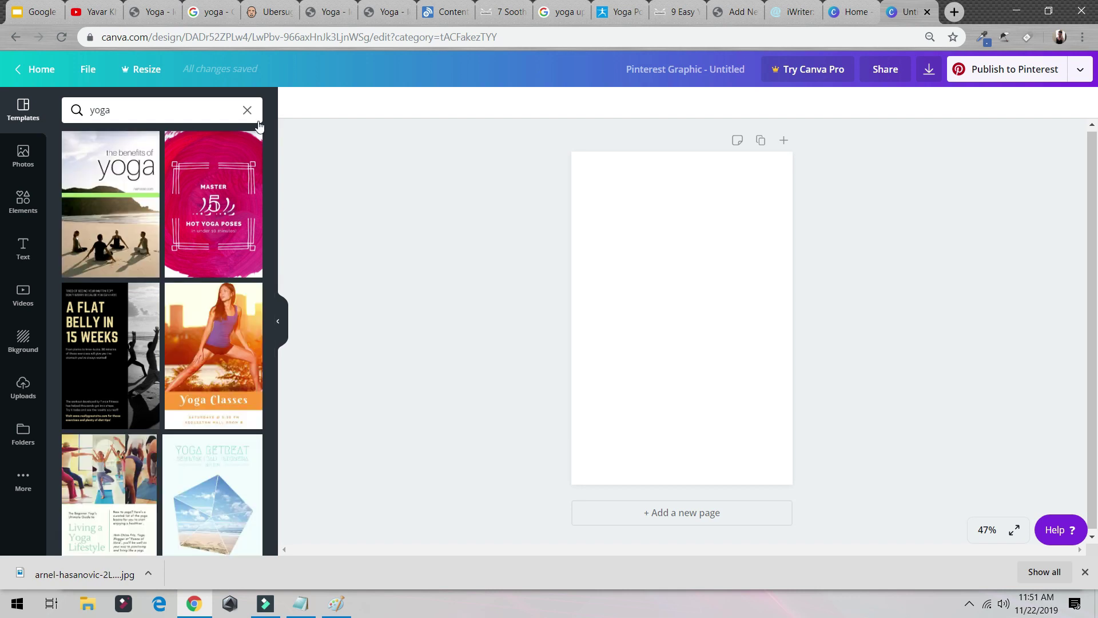
left_click(219, 335)
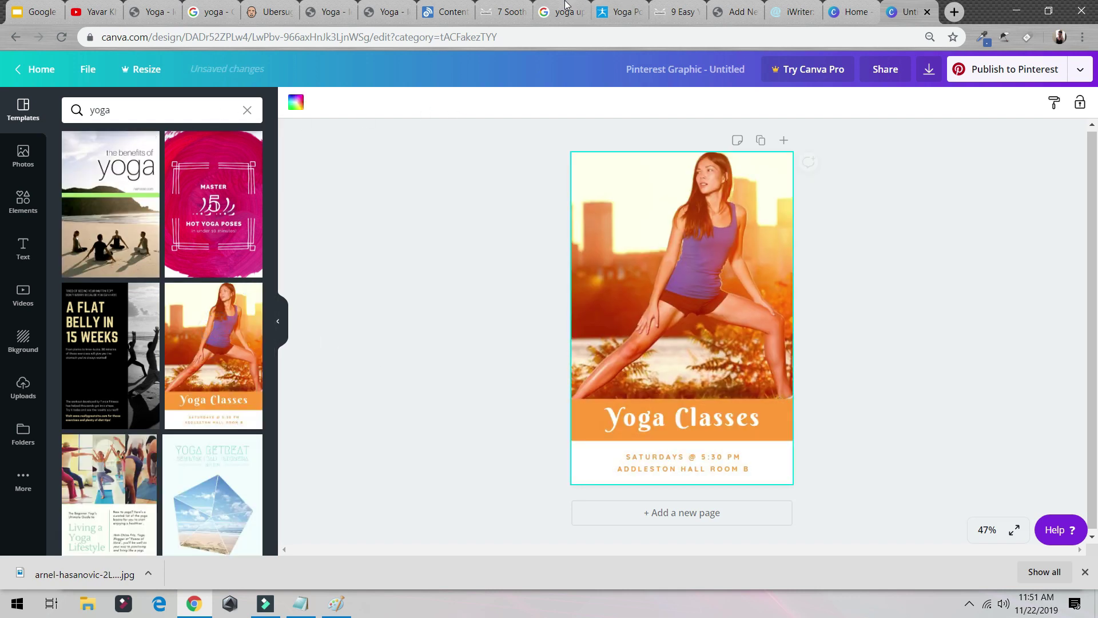
Copy the title "10 Yoga Poses for Upper Back Pain" from the WordPress draft post
left_click(710, 6)
scroll(298, 163, "up", 5)
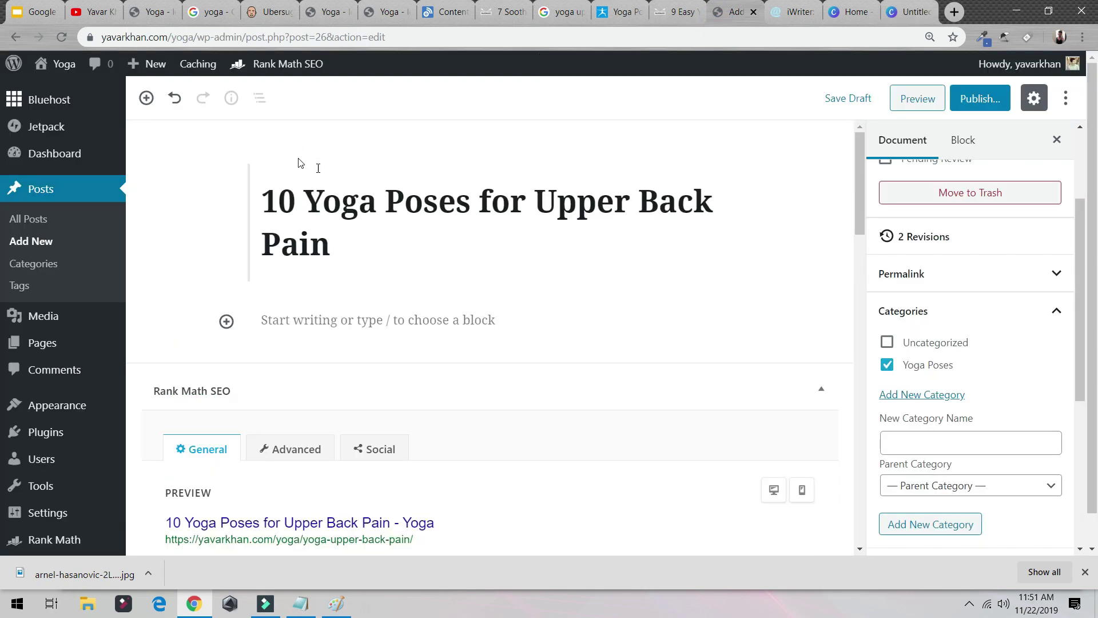
left_click_drag(279, 196, 475, 245)
key("ctrl+c")
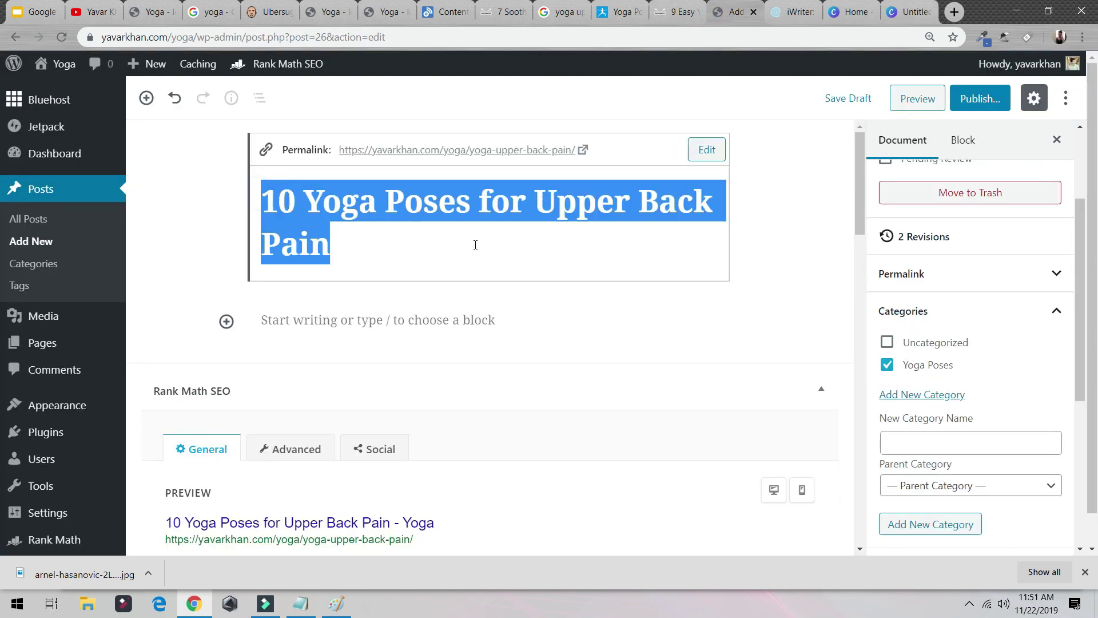
Replace the "Yoga Classes" heading in the Canva design with the copied post title and set its font size to 24
left_click(885, 7)
double_click(648, 414)
key("ctrl+v")
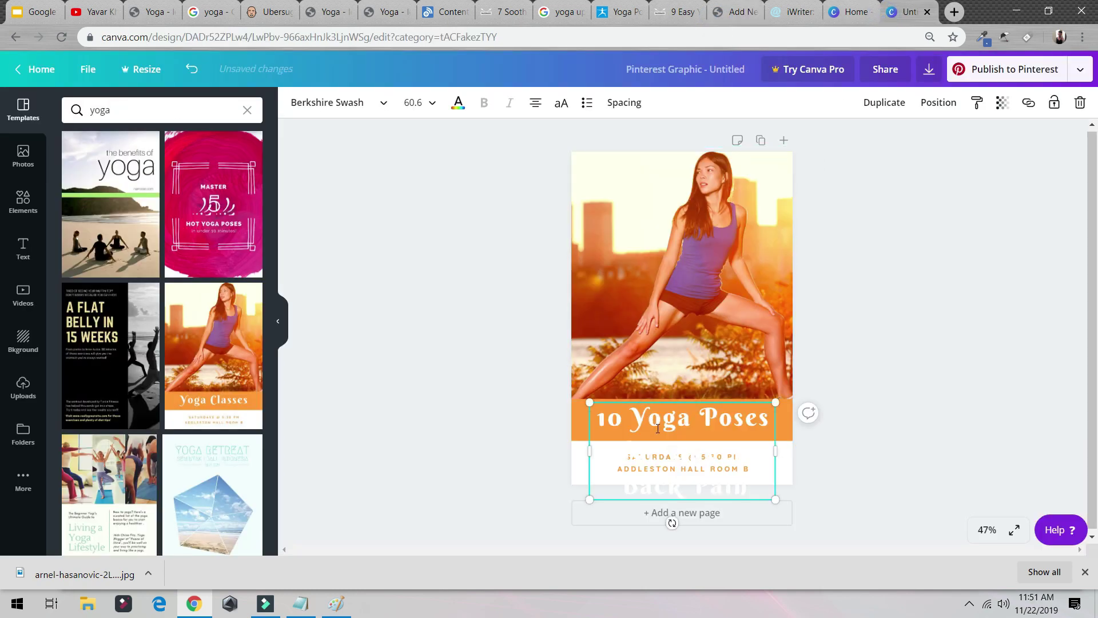
left_click(413, 103)
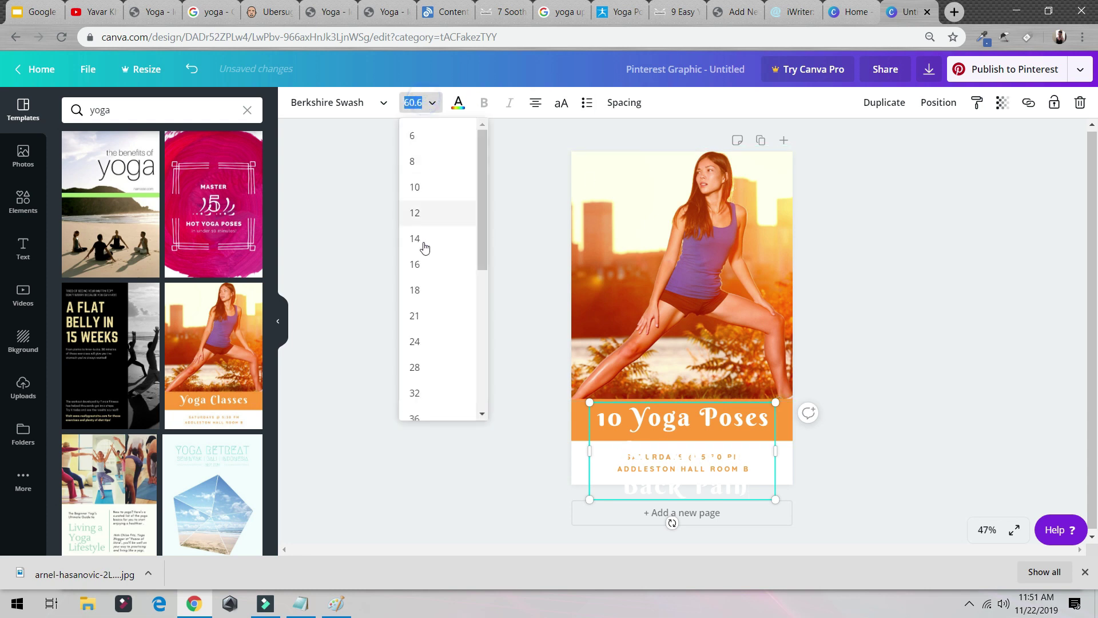
left_click(422, 340)
Delete the class schedule text and the orange band beneath the photo
left_click(629, 457)
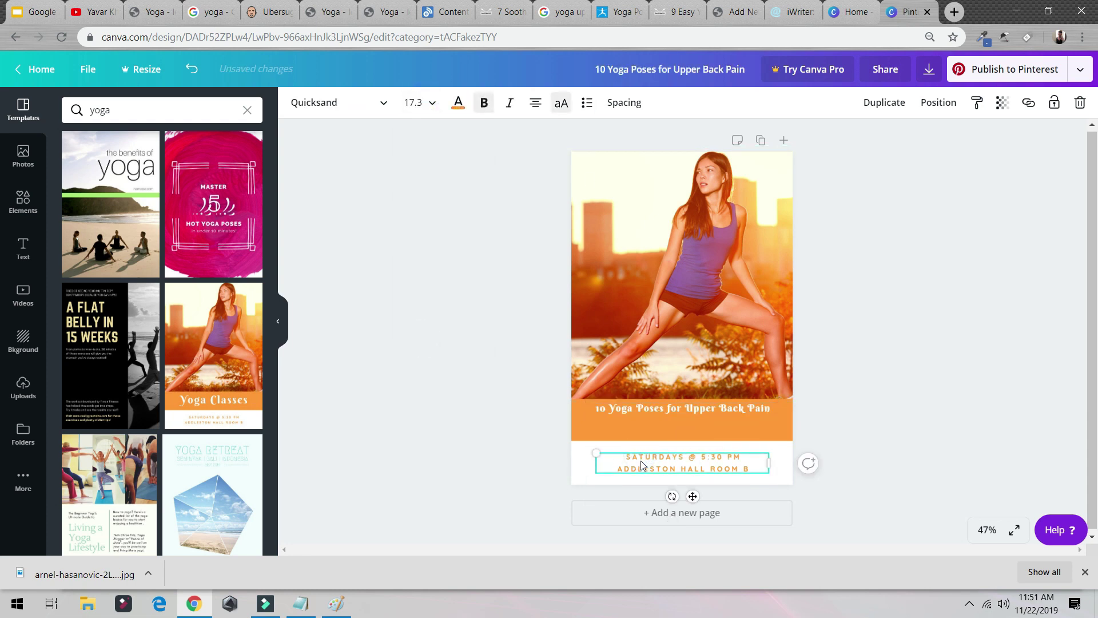
key("Delete")
left_click(640, 433)
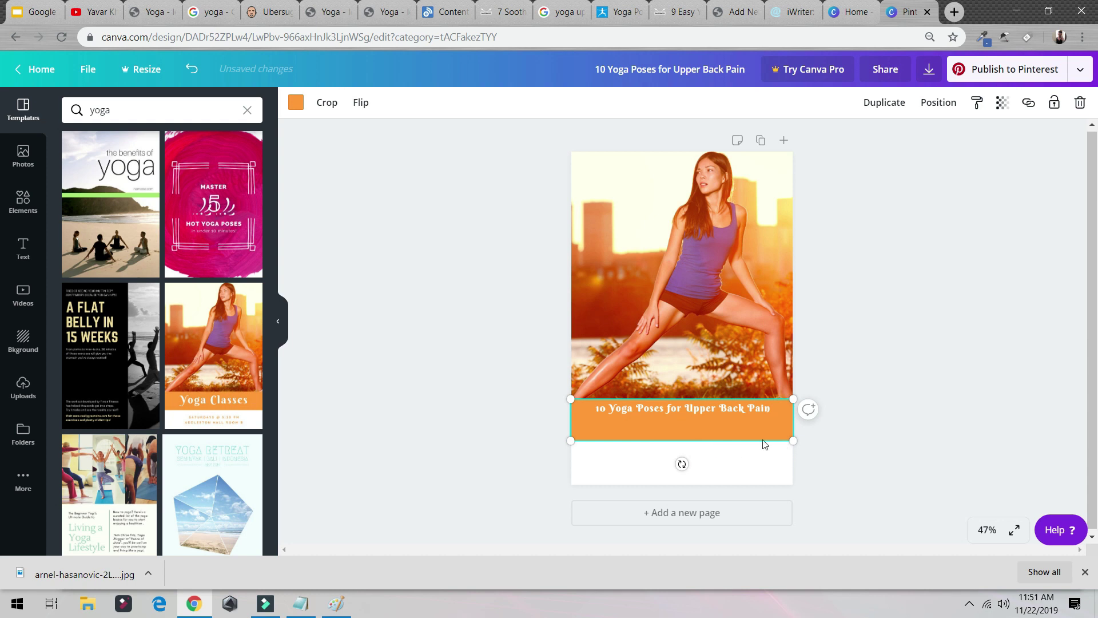
left_click_drag(677, 425, 679, 441)
key("Delete")
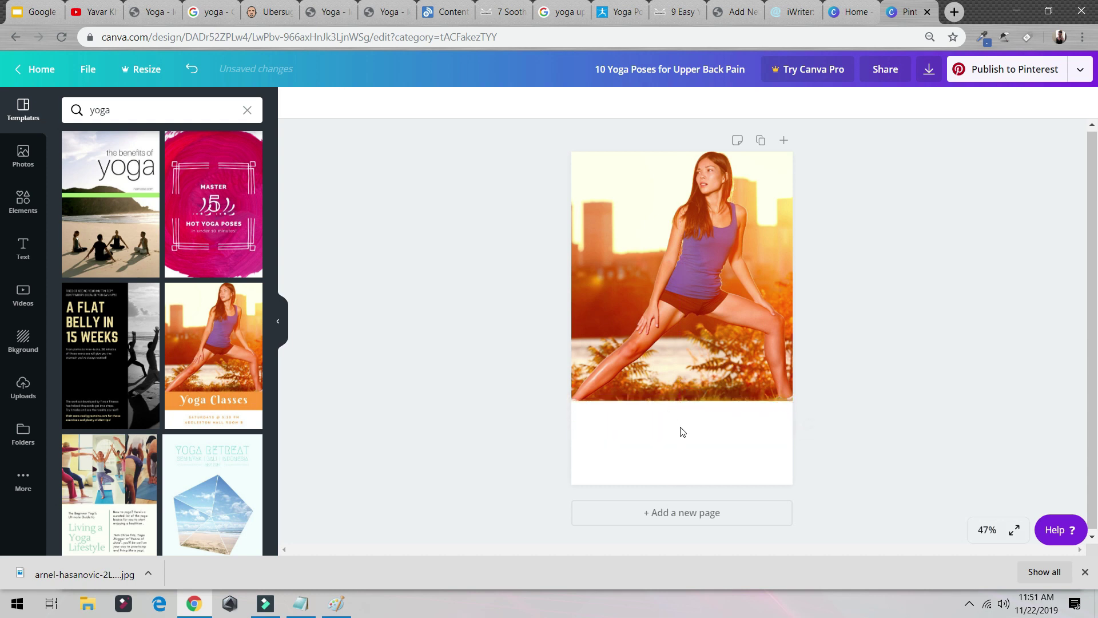
Change the post title in the Pinterest design to black text in the ABeeZee font
left_click(679, 416)
left_click(679, 411)
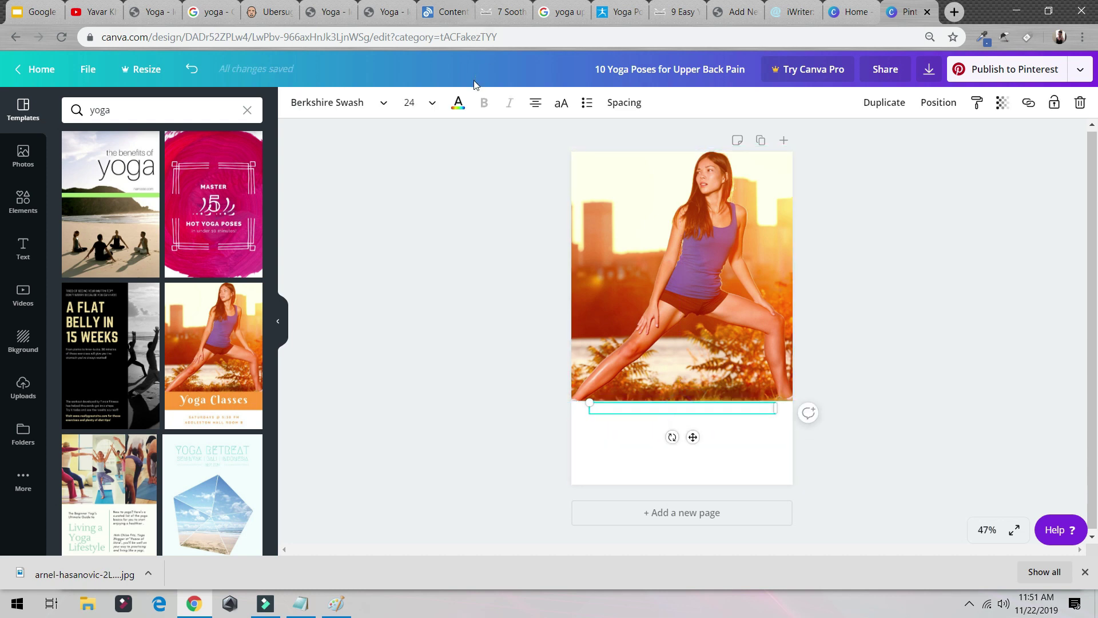
left_click(459, 102)
left_click(75, 211)
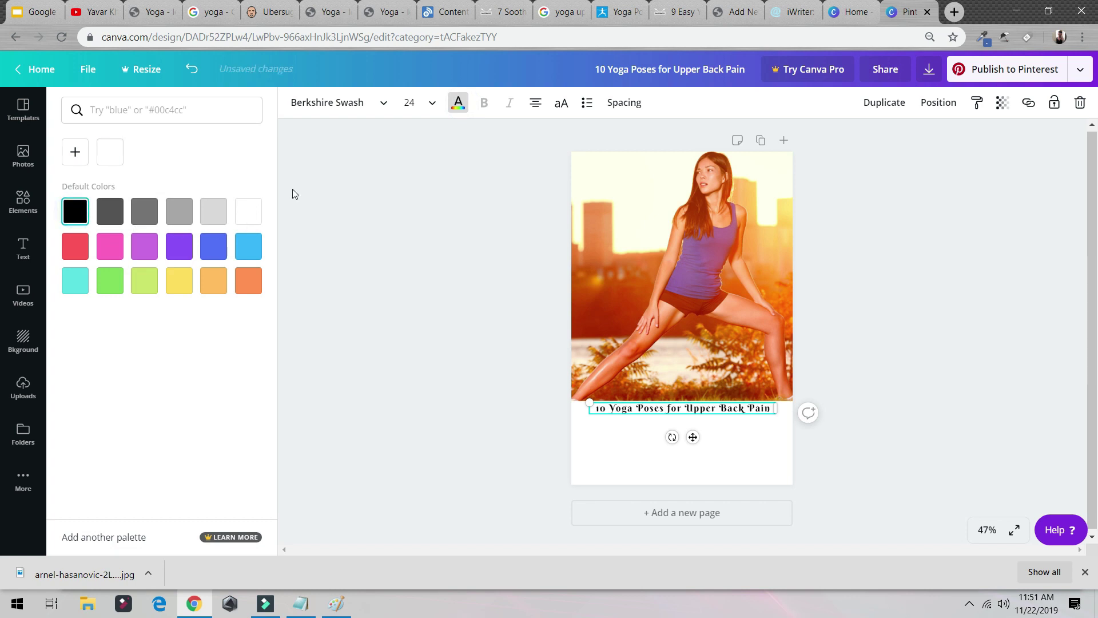
left_click(355, 104)
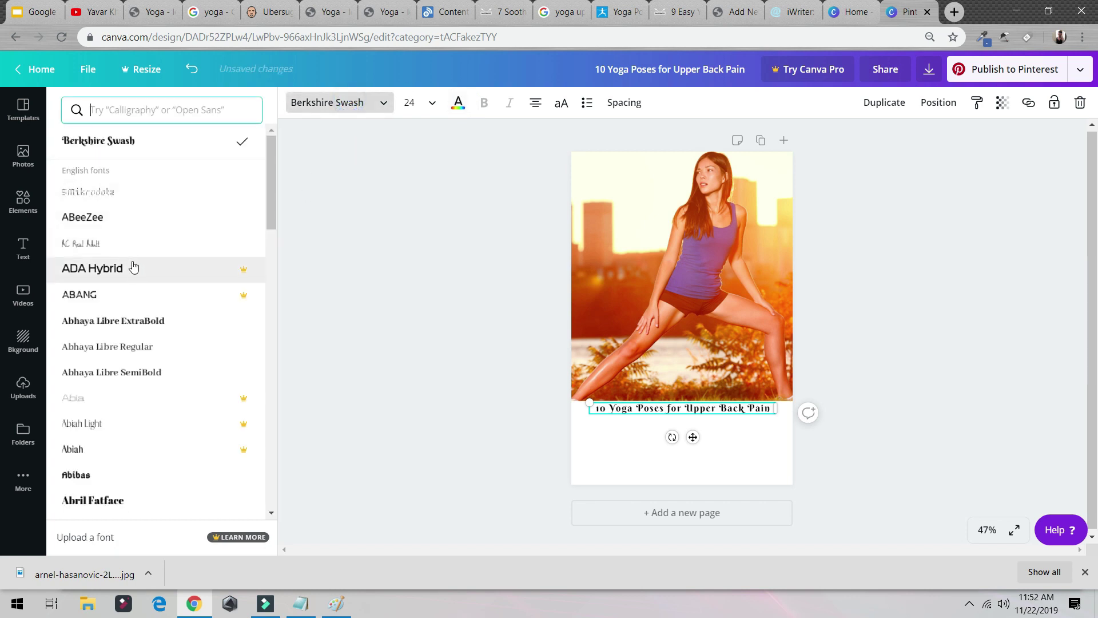
left_click(119, 227)
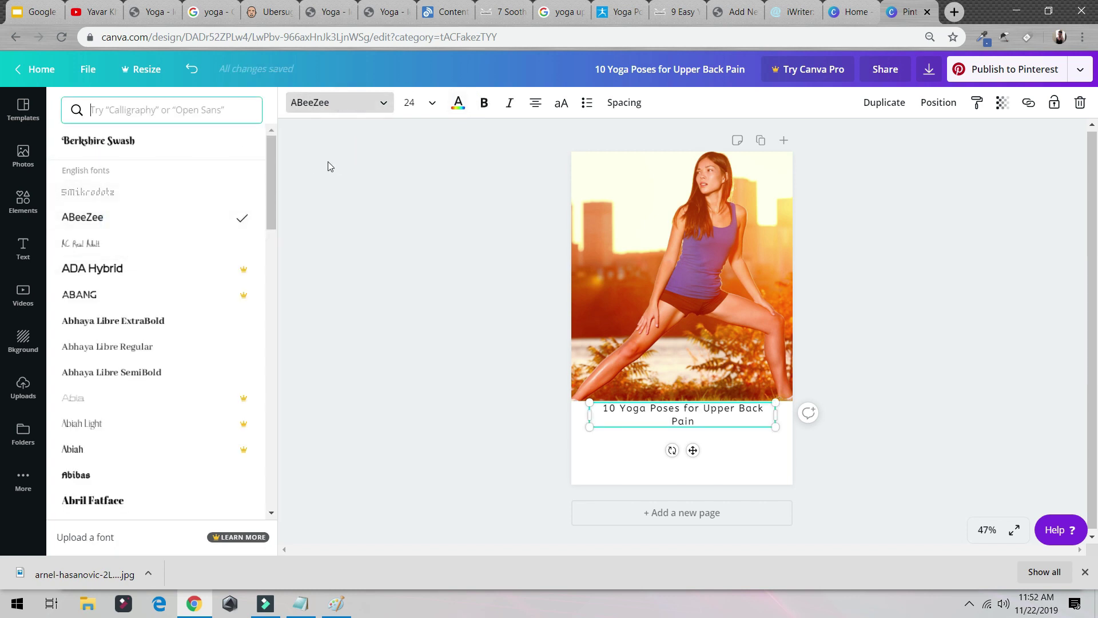
Set the title's font size to 42 and move it down into the middle of the white area beneath the photo
left_click(430, 102)
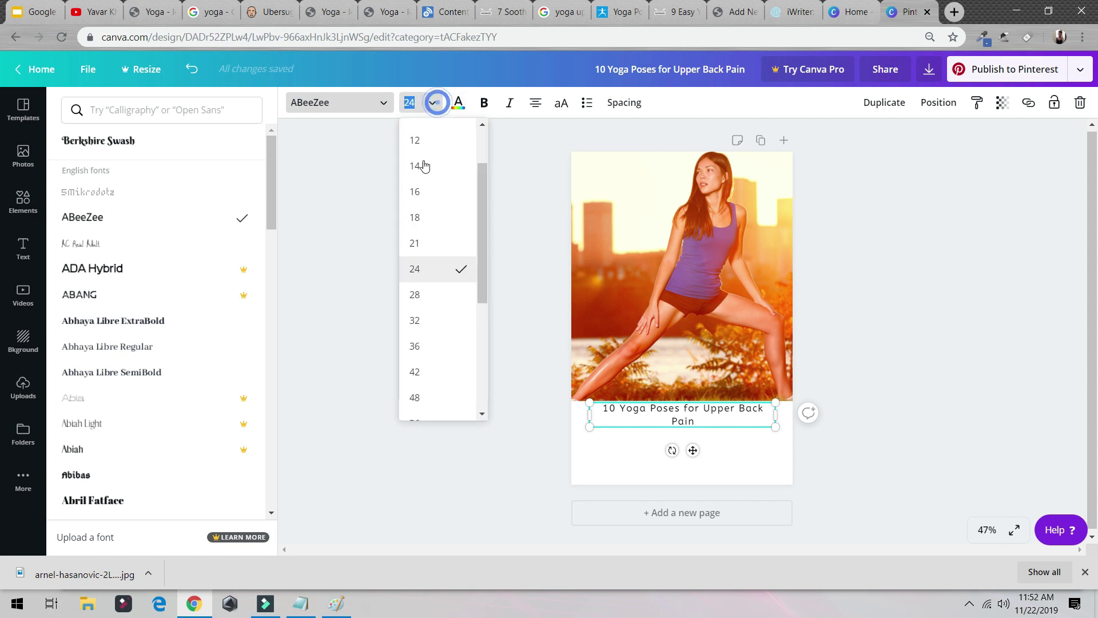
left_click(429, 371)
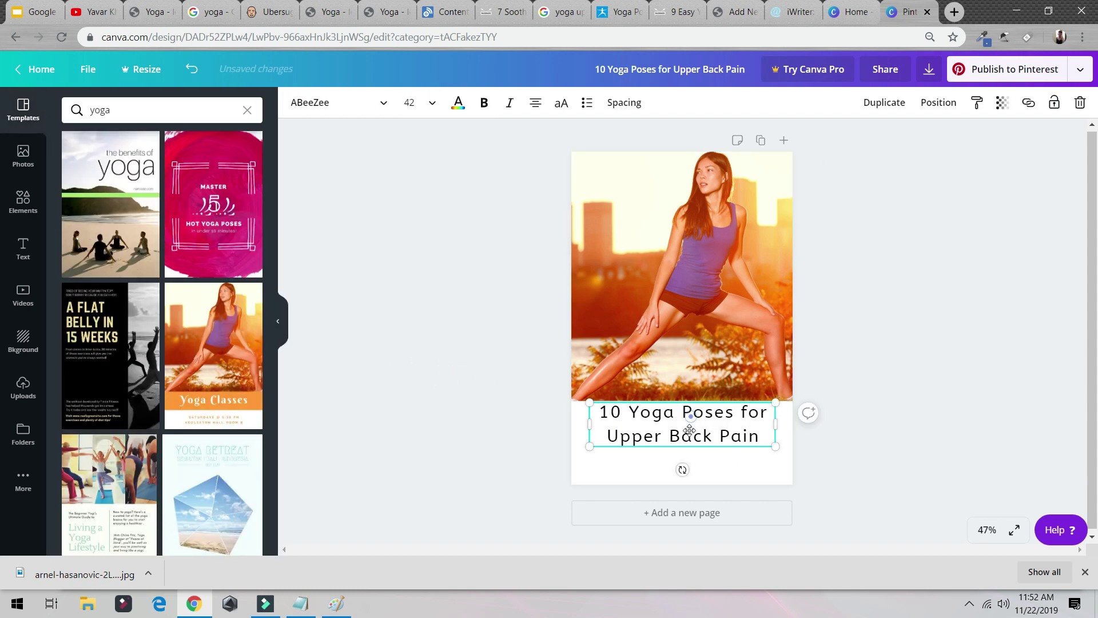
left_click_drag(686, 426, 687, 448)
left_click(952, 424)
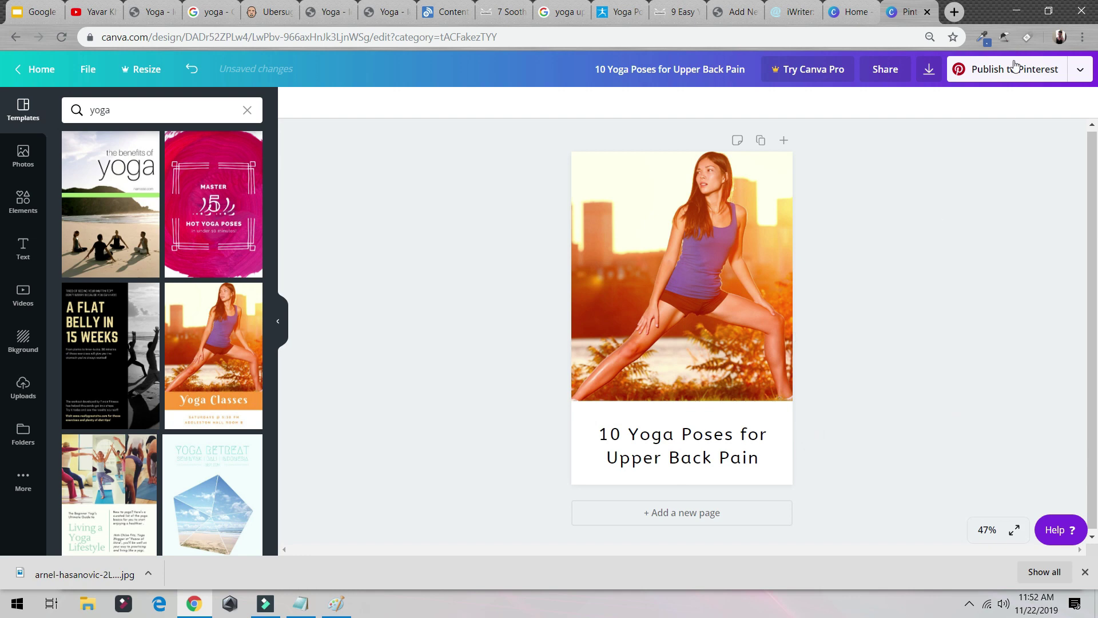
Download the finished Pinterest graphic as a PNG file
left_click(1081, 69)
left_click(984, 162)
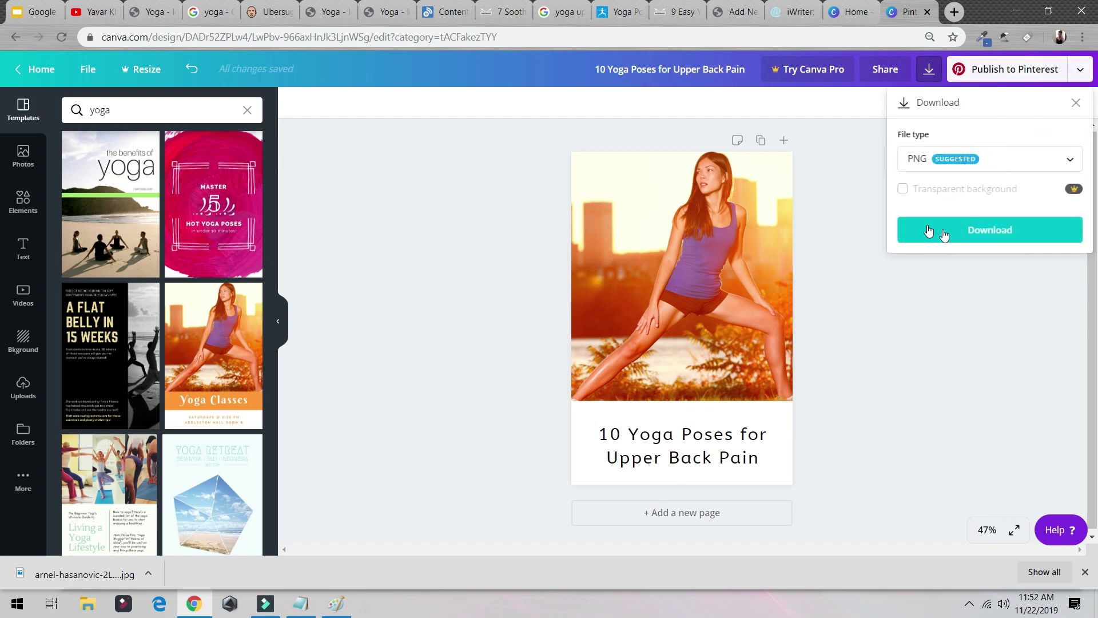
left_click(945, 232)
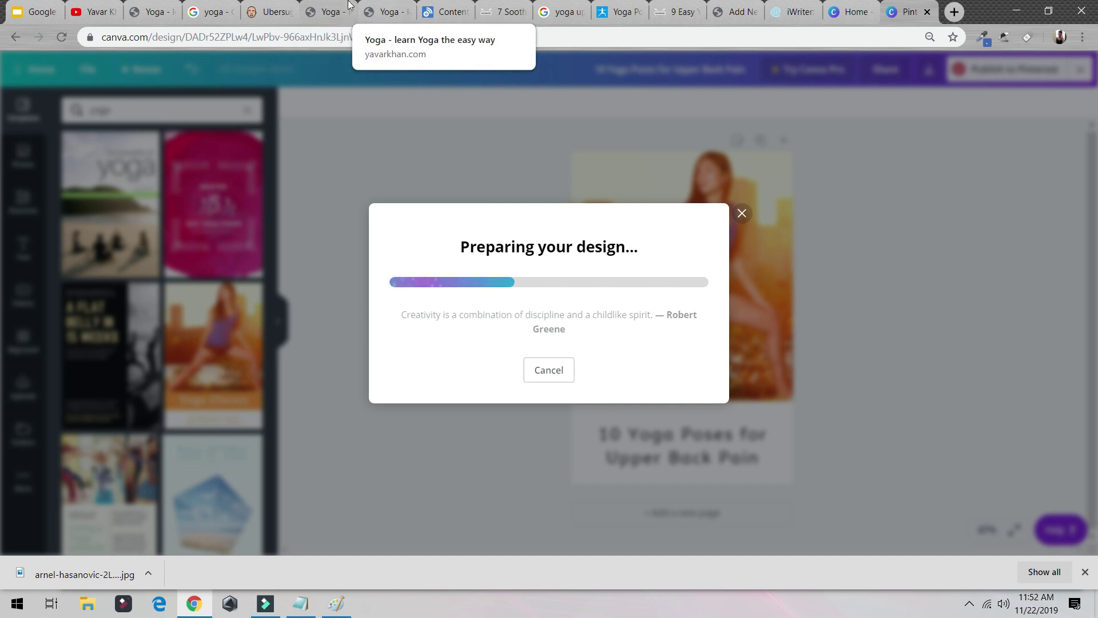
Return to the WordPress draft post and copy its focus keyword "yoga upper back pain" from the Rank Math settings
left_click(364, 12)
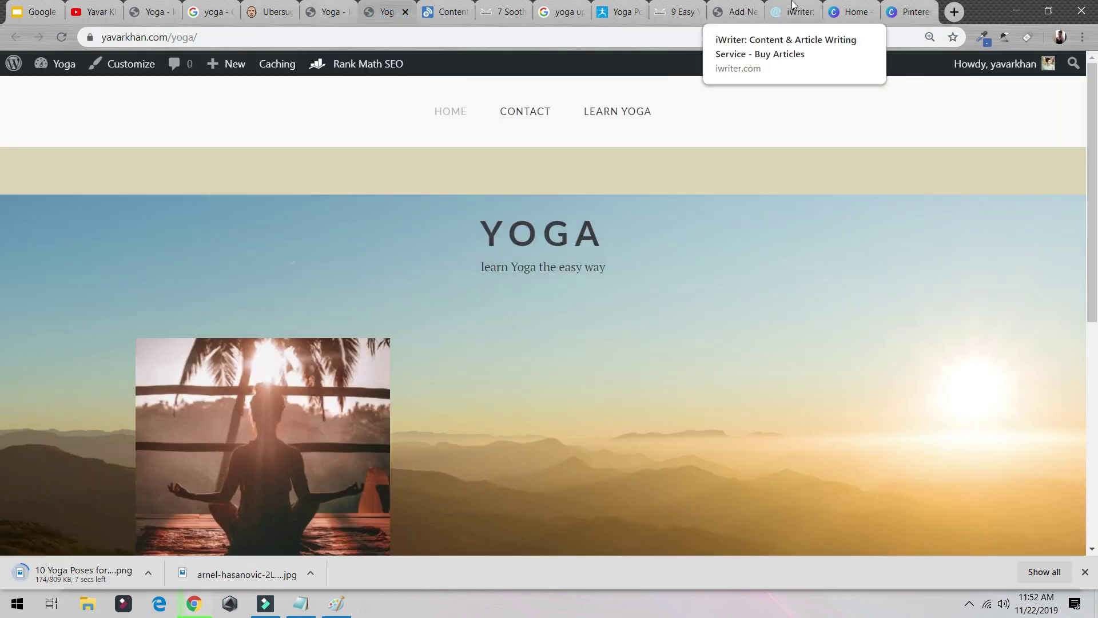
left_click_drag(738, 12, 500, 12)
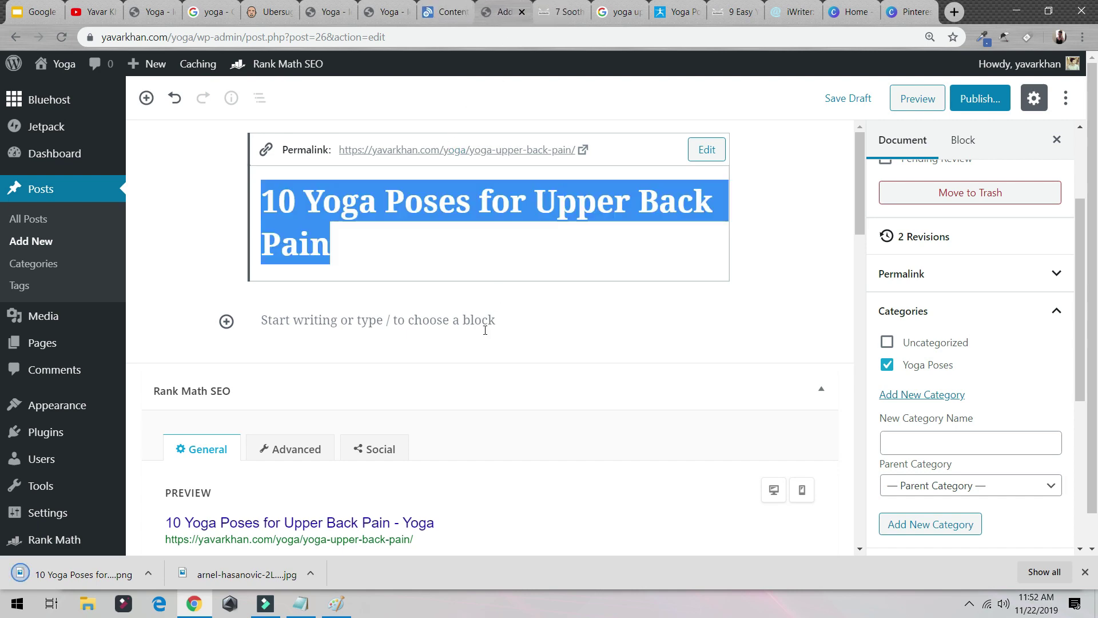
scroll(485, 330, "down", 8)
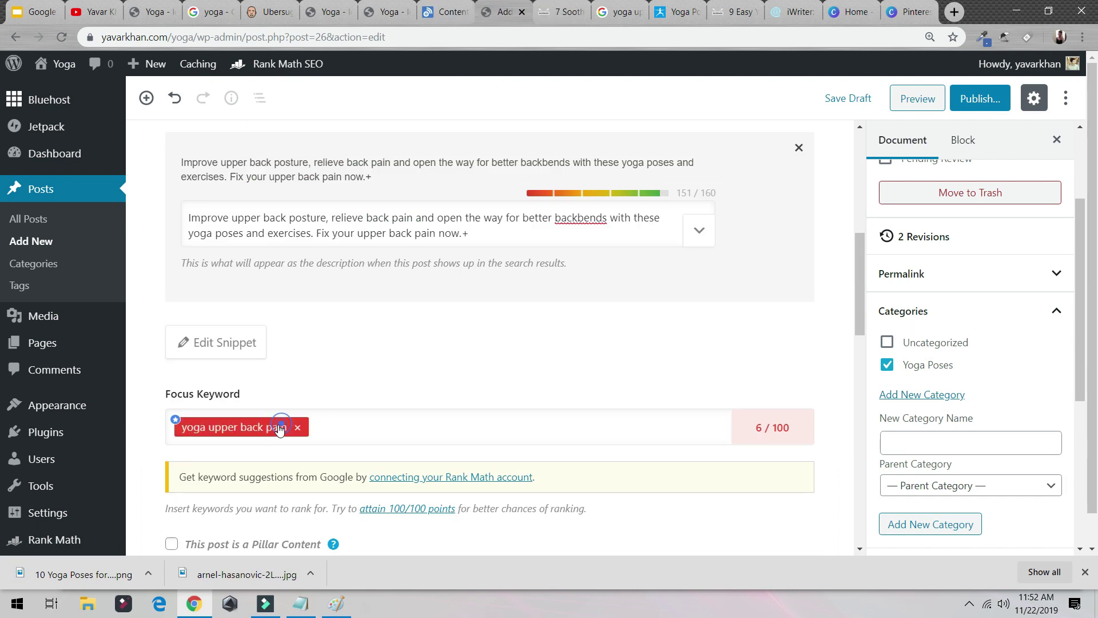
left_click(264, 426)
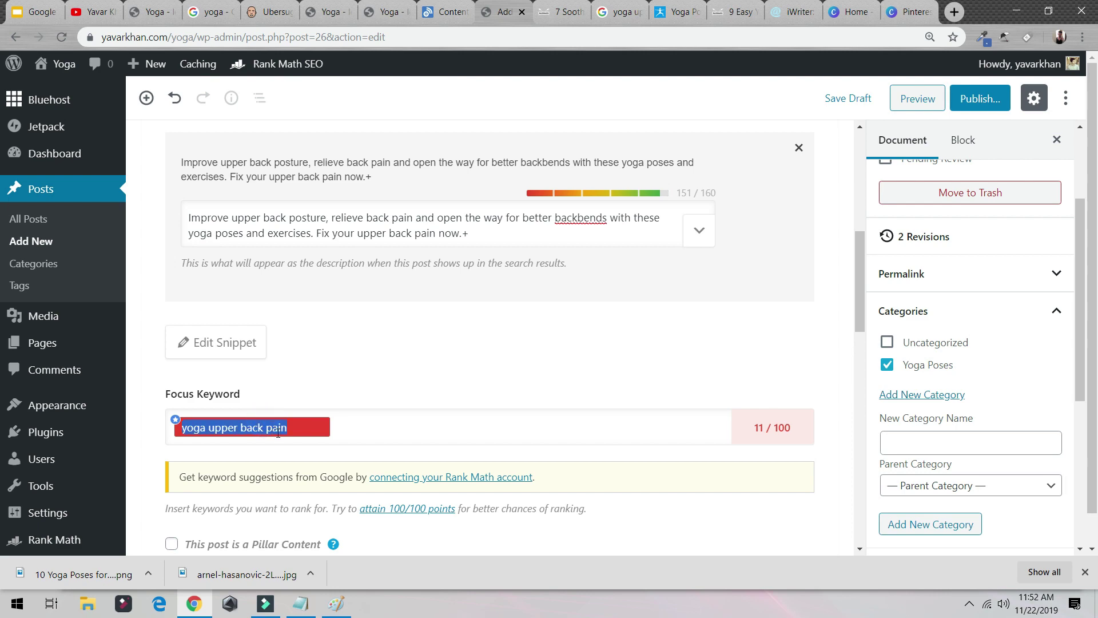
Rename the downloaded graphic in the Downloads folder as yoga-upper-back-pain
left_click(148, 573)
left_click(174, 524)
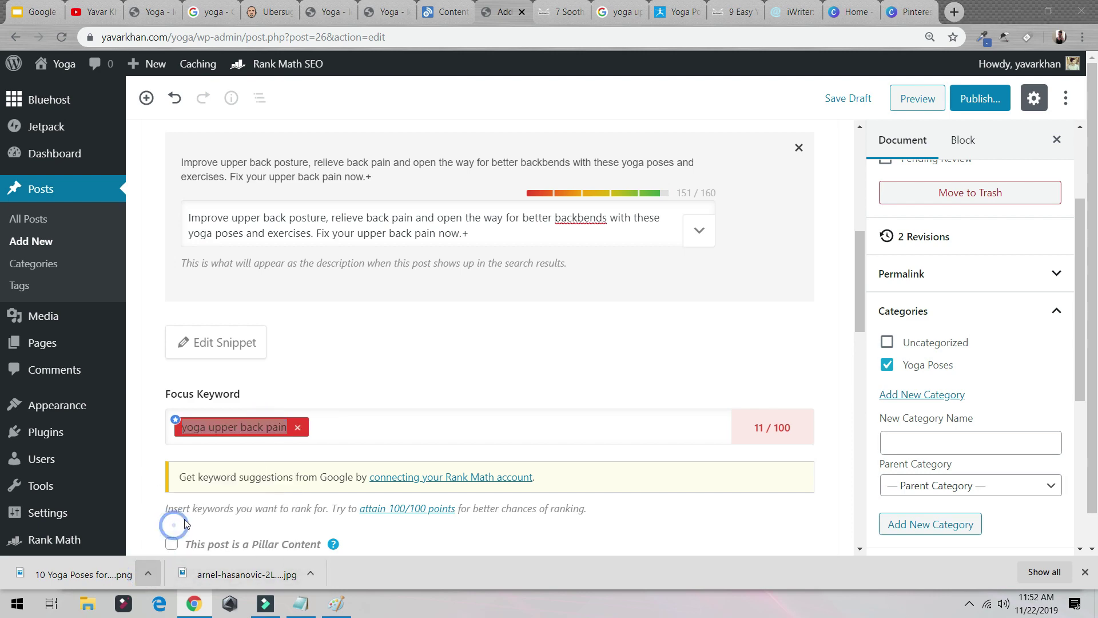
key("F2")
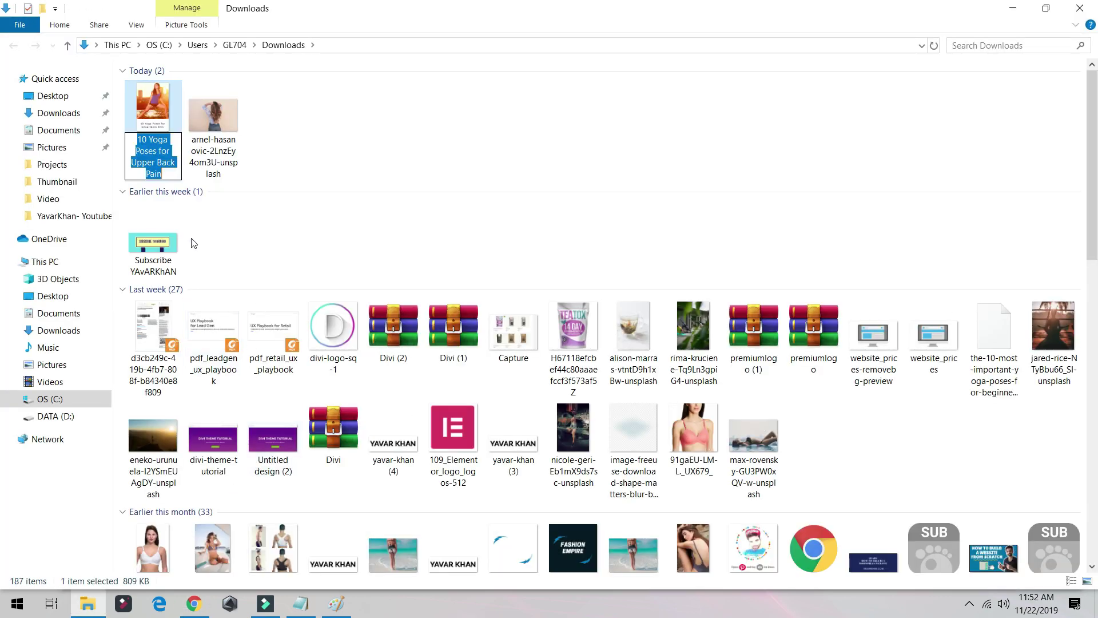
type("yoga upper back pain")
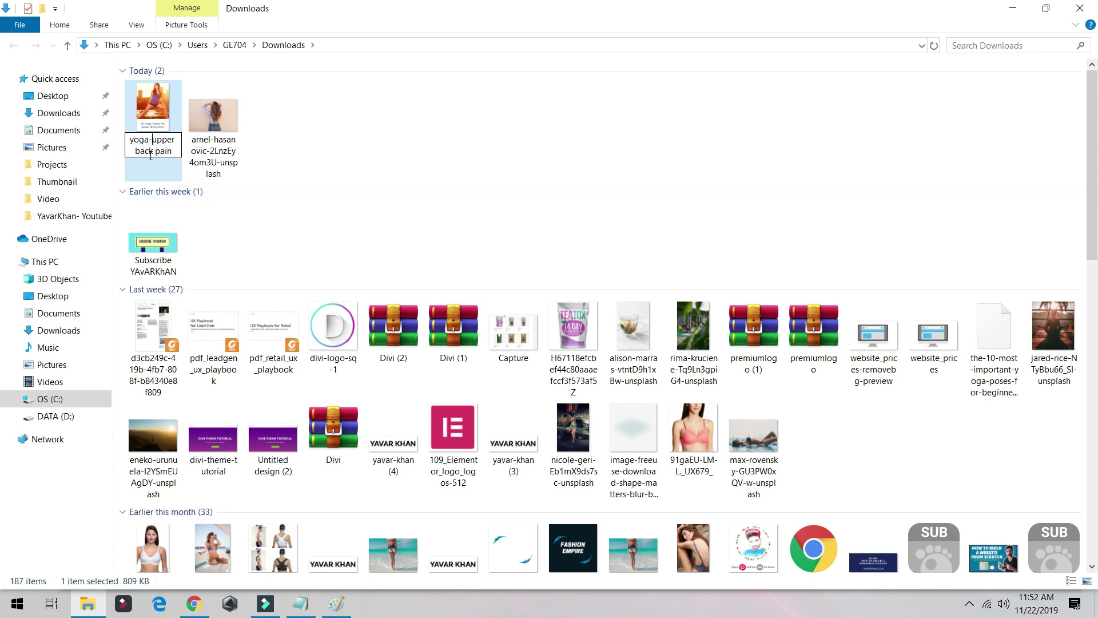
left_click(135, 149)
key("BackSpace")
type("-")
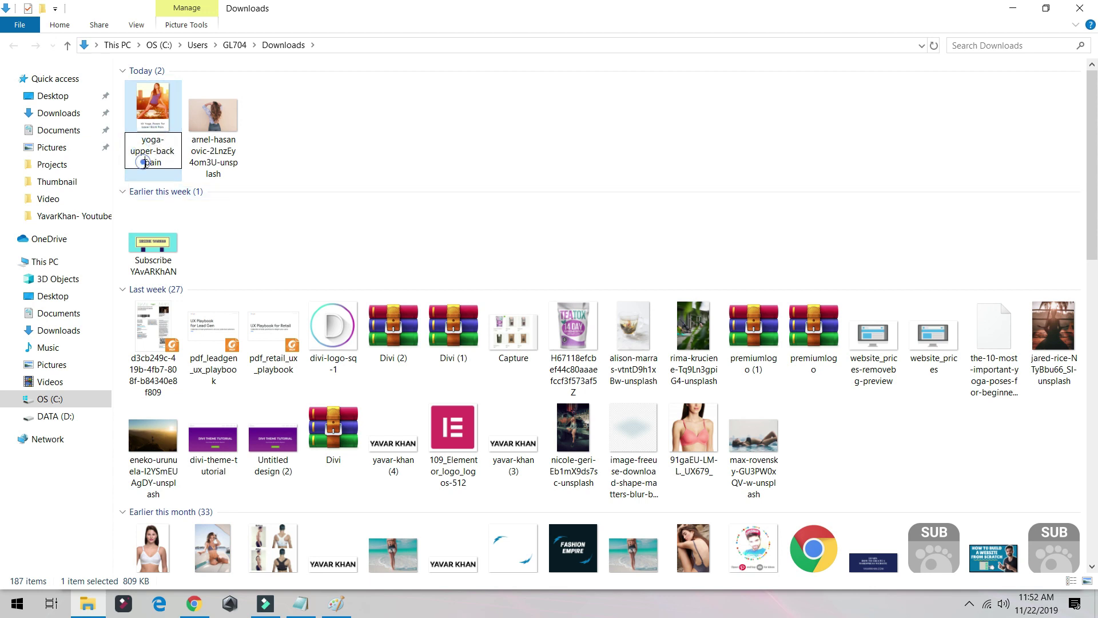
key("BackSpace")
type("-")
key("Return")
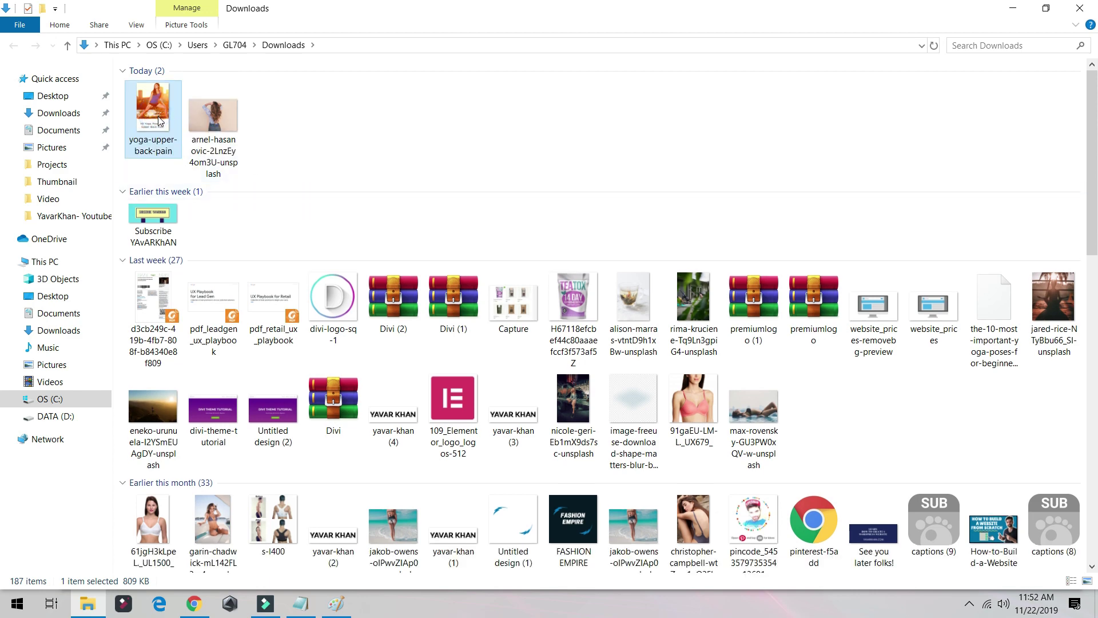
Upload the yoga-upper-back-pain graphic from the Downloads folder to the draft post's featured image library
key("alt+Tab")
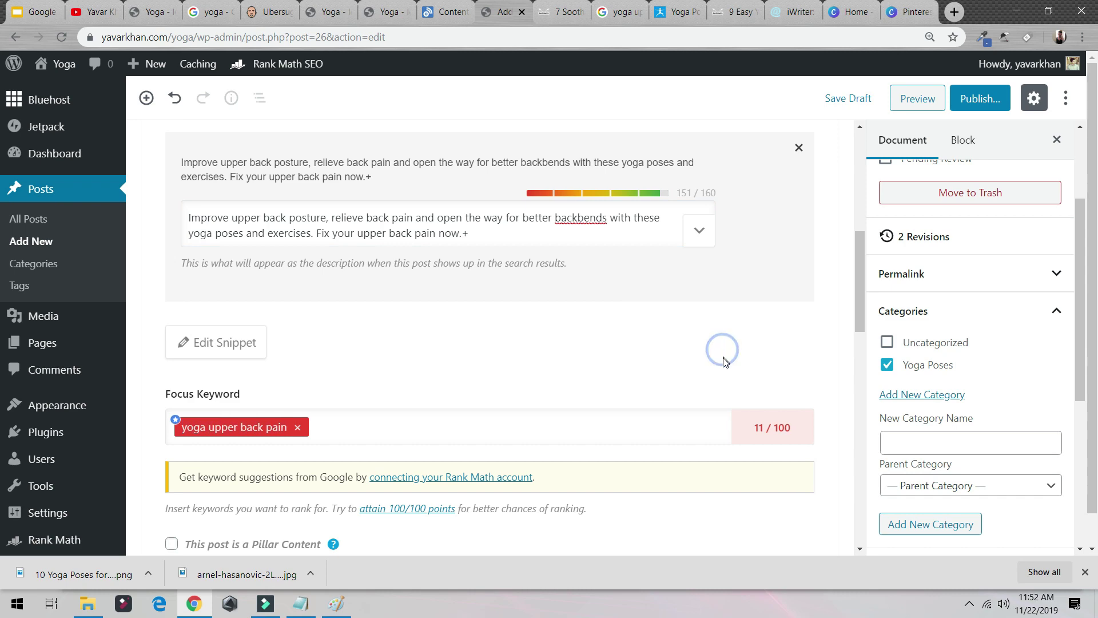
scroll(724, 361, "down", 5)
scroll(939, 433, "down", 5)
left_click(953, 339)
key("alt+Tab")
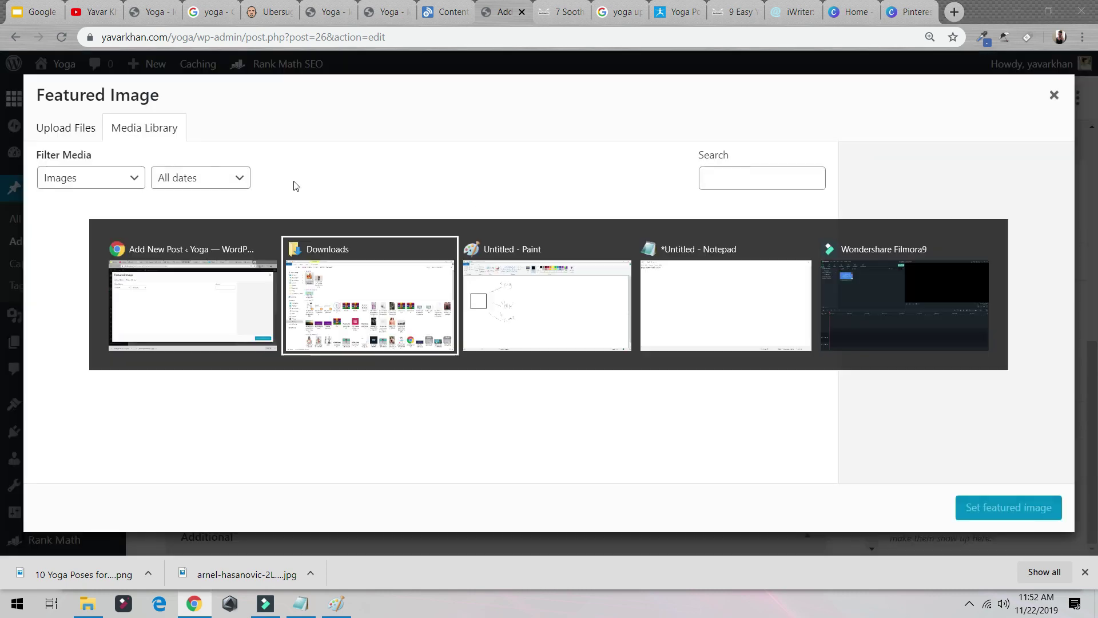
left_click_drag(150, 100, 420, 316)
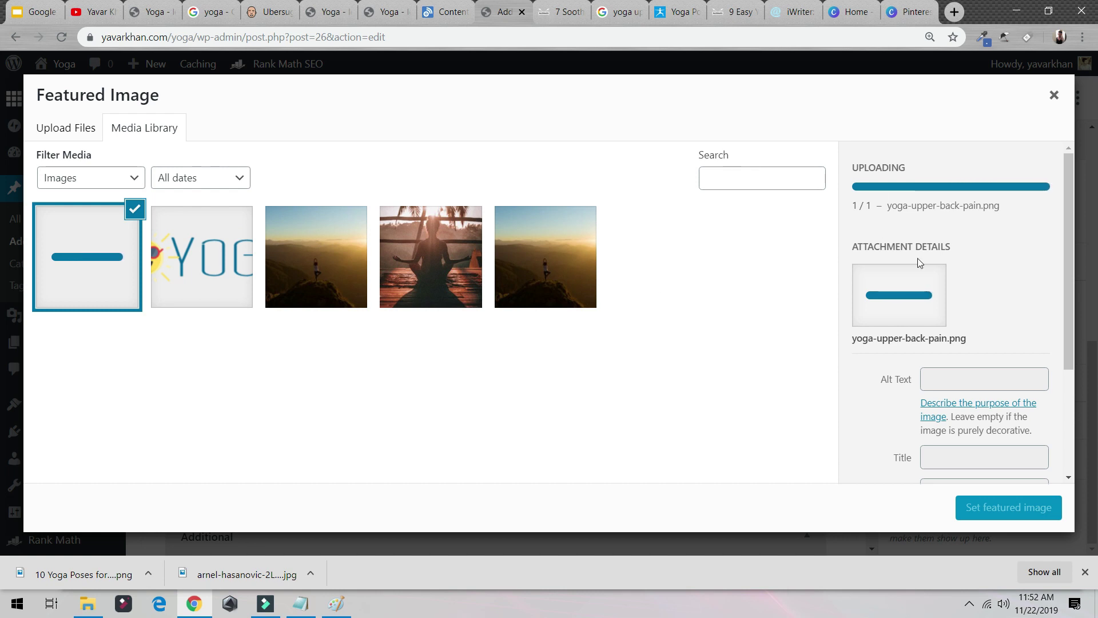
Enter "yoga upper back pain" as the image's alt text and replace it with the copied image title "yoga-upper-back-pain"
left_click(949, 323)
type("yoga upper back pain")
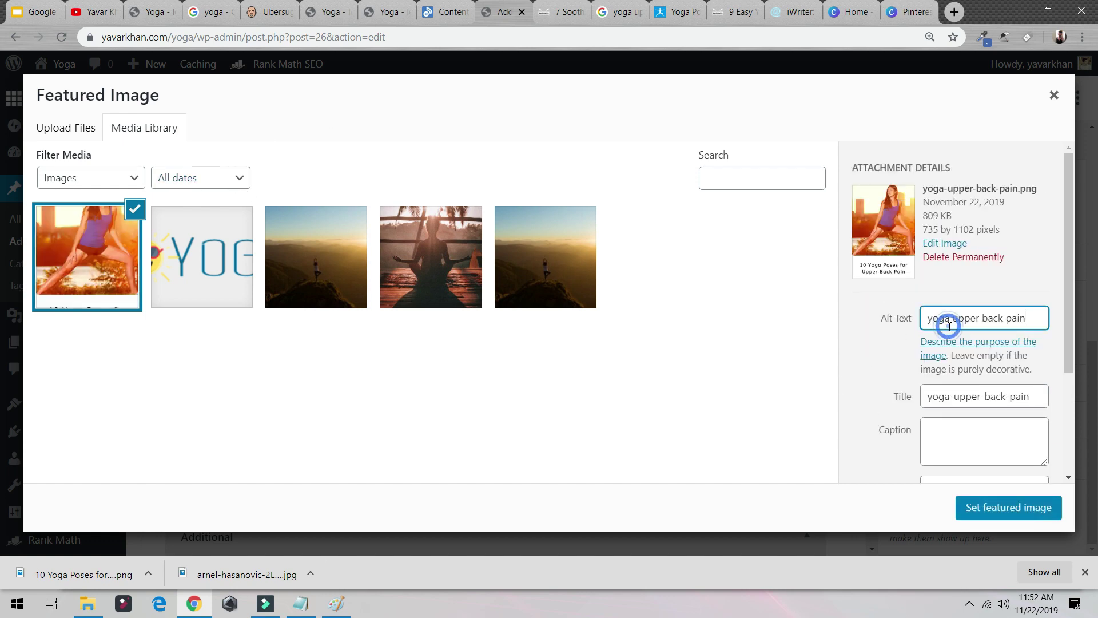
left_click(1001, 397)
key("ctrl+a")
key("ctrl+c")
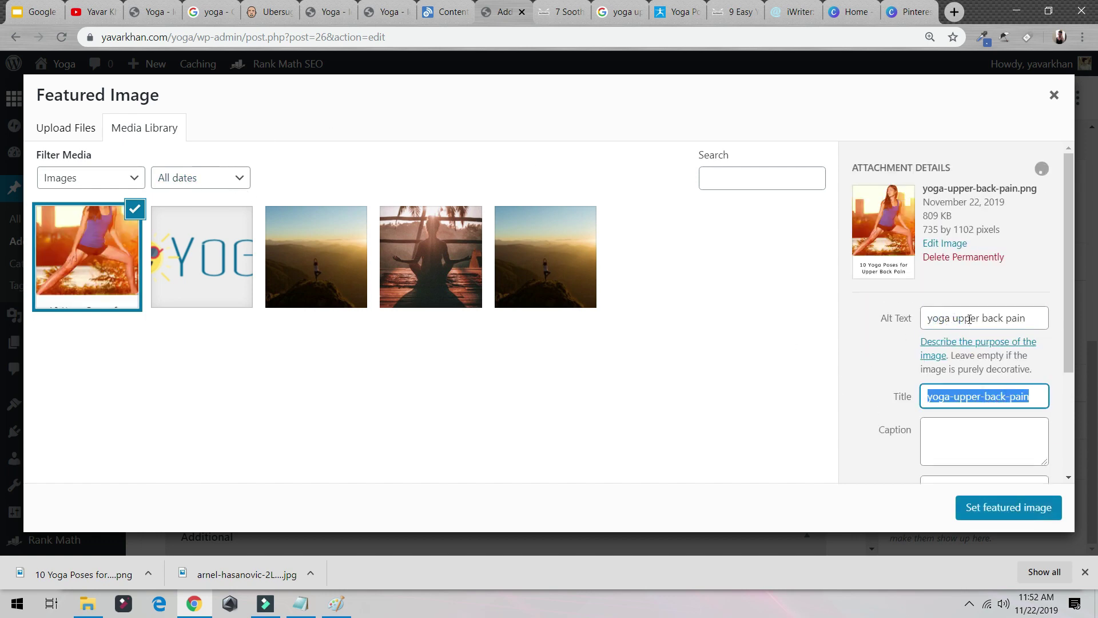
left_click(969, 316)
key("ctrl+a")
key("ctrl+v")
Set the uploaded graphic as the post's featured image and check its thumbnail in the document settings
left_click(1011, 515)
scroll(691, 328, "up", 8)
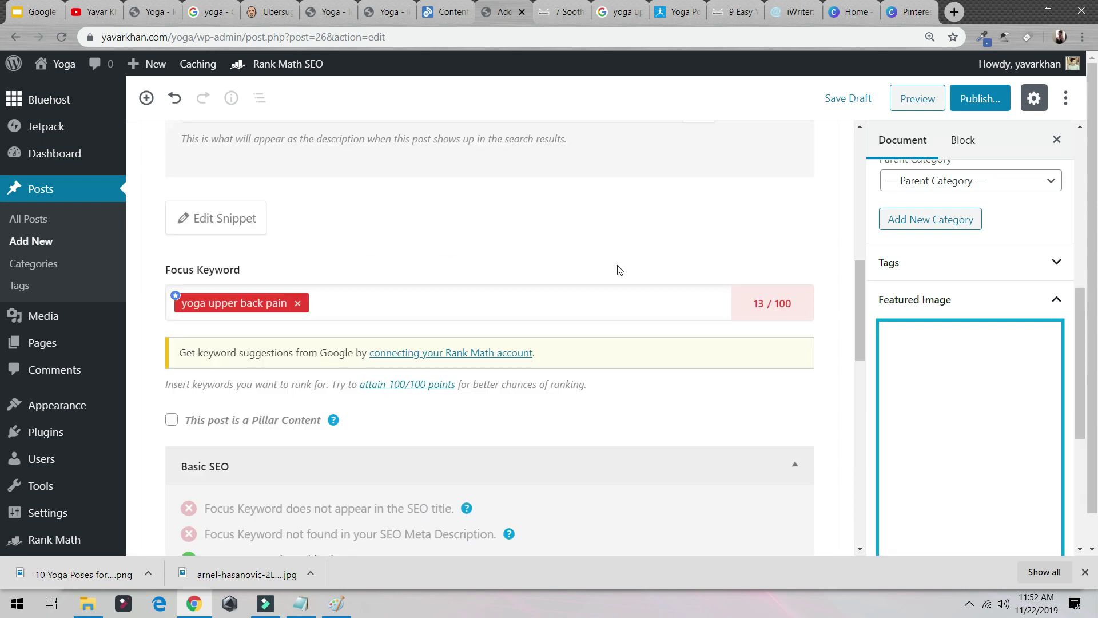
left_click_drag(343, 12, 212, 12)
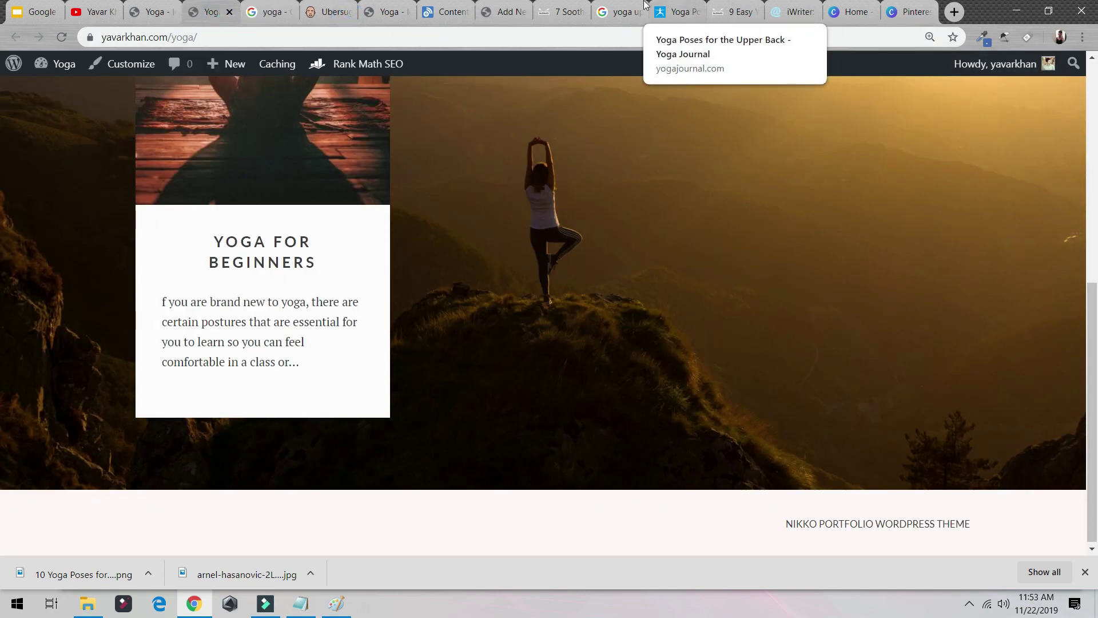
left_click(504, 12)
scroll(972, 389, "down", 4)
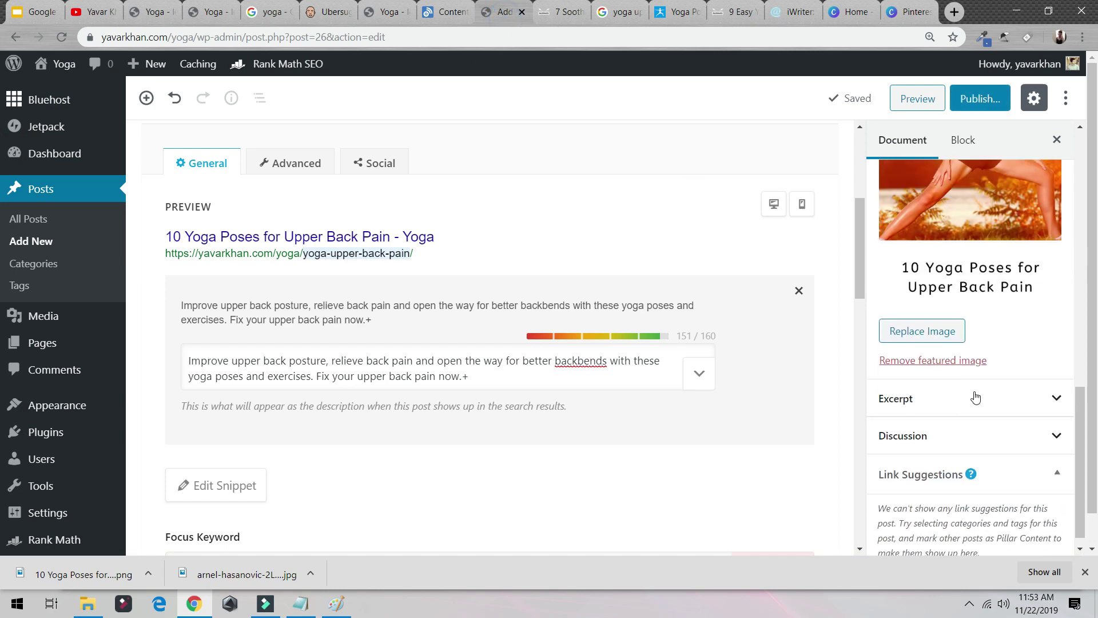
scroll(967, 373, "up", 4)
scroll(547, 289, "up", 5)
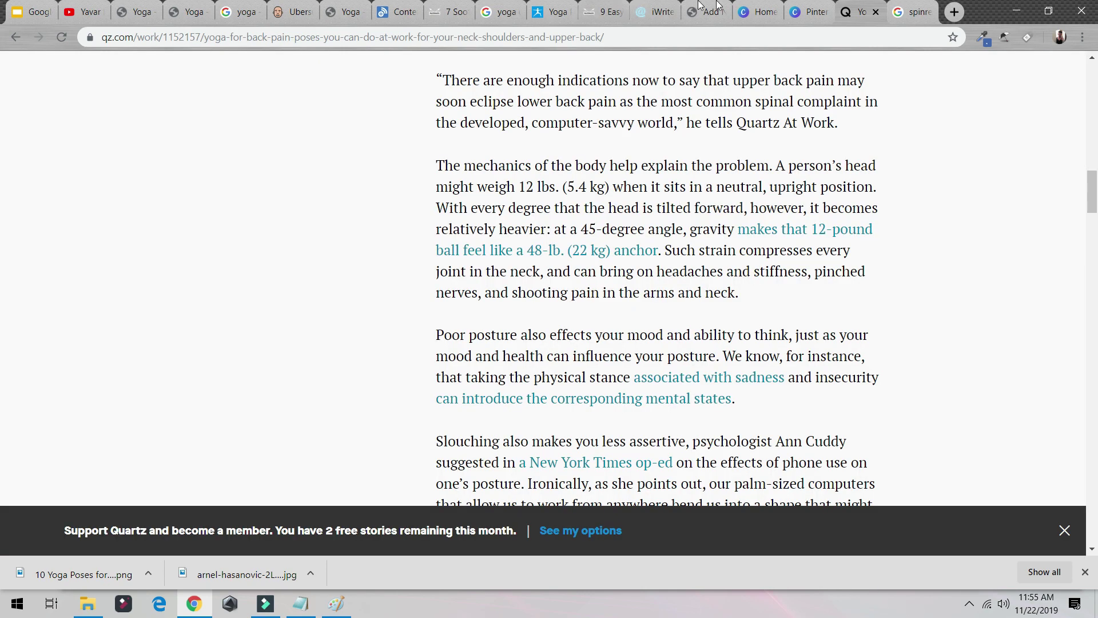
Review the draft post's title, intro paragraphs, embedded YouTube video and "Yoga For Upper Back Pain" heading
left_click(718, 6)
scroll(532, 248, "up", 12)
scroll(372, 317, "down", 12)
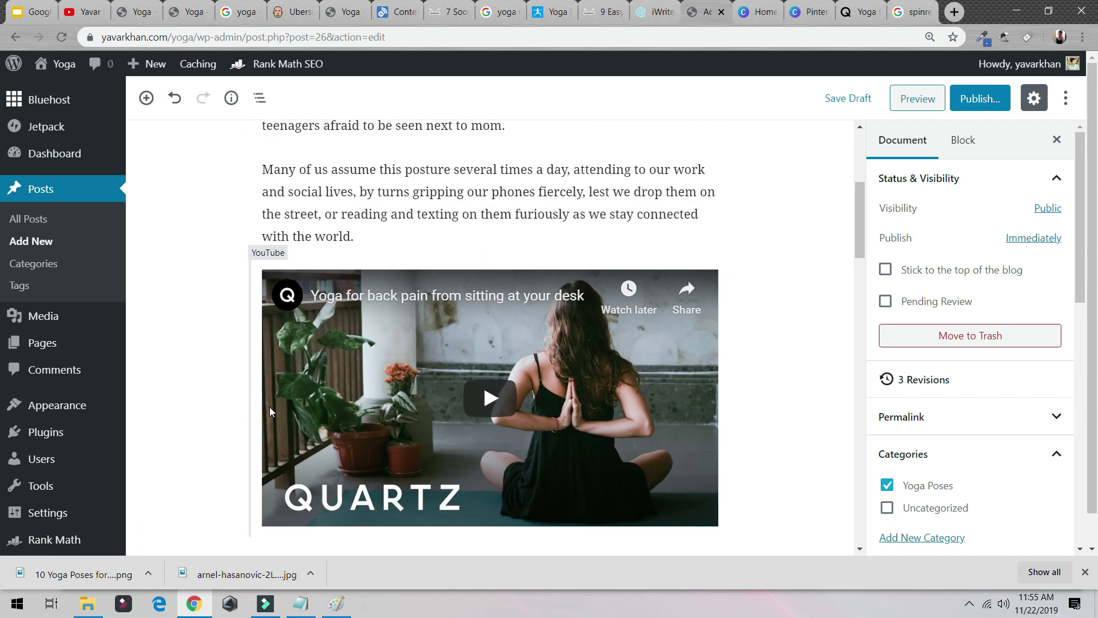
scroll(373, 317, "up", 11)
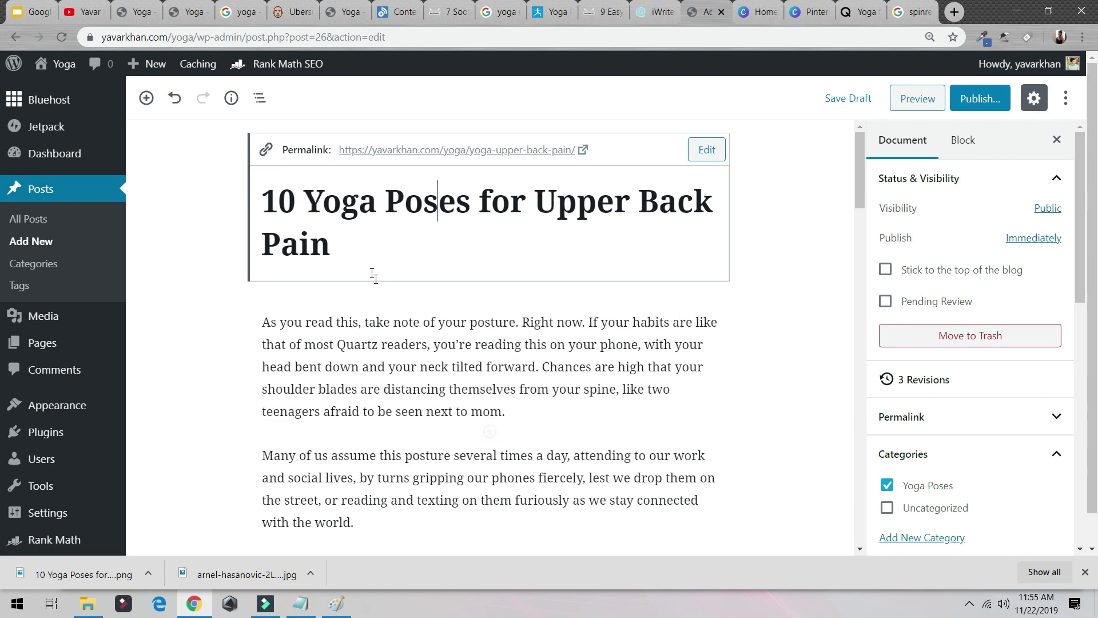
scroll(359, 241, "down", 3)
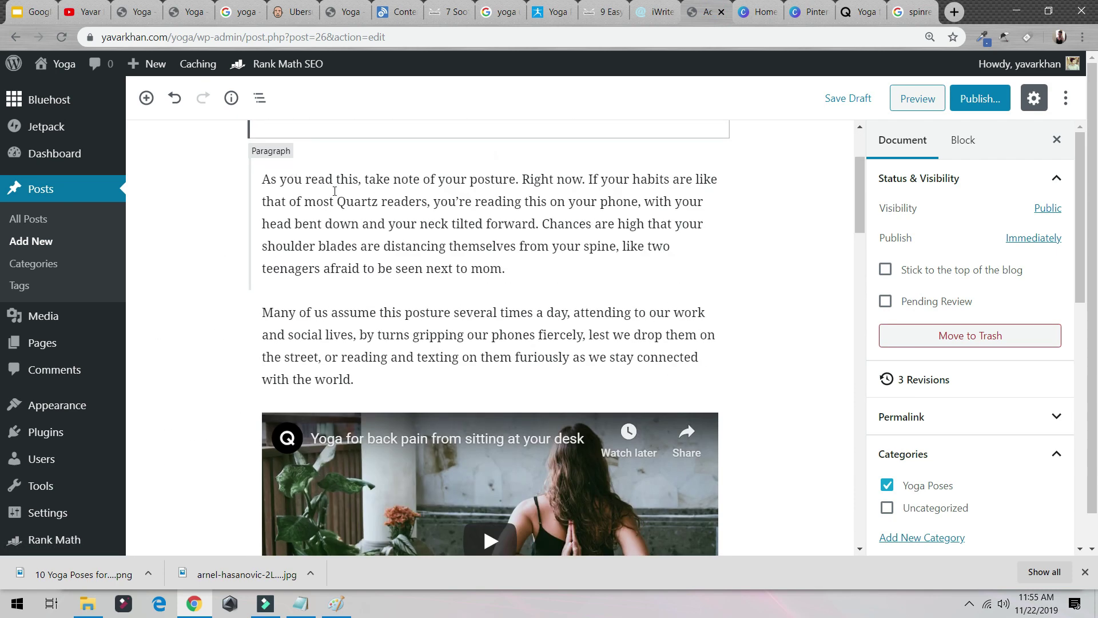
scroll(362, 238, "down", 8)
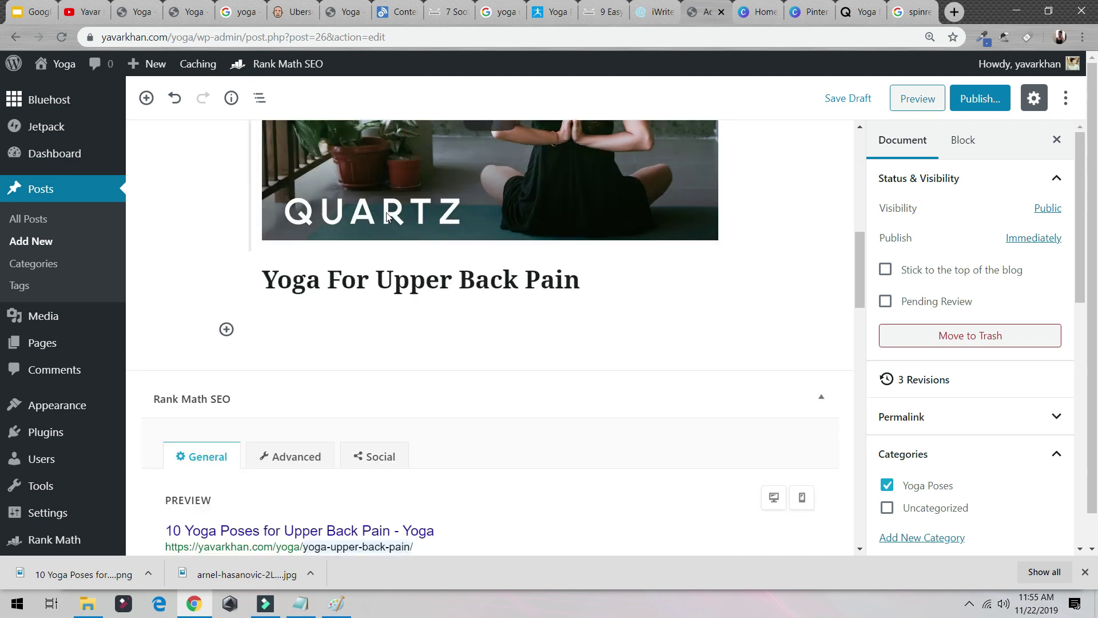
scroll(390, 223, "up", 3)
scroll(400, 224, "up", 3)
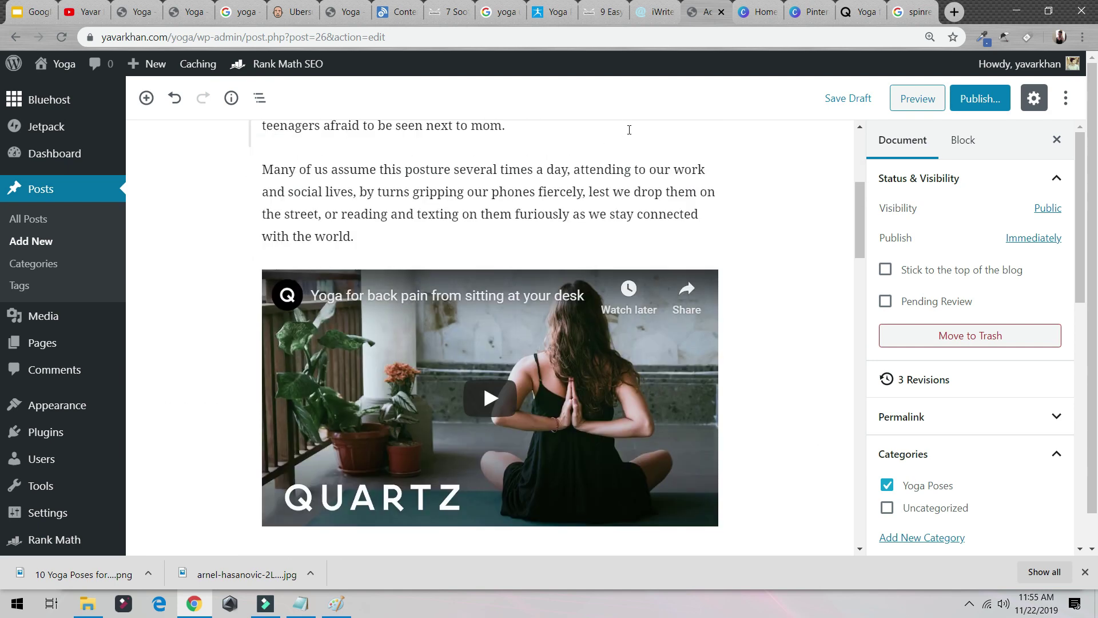
left_click(337, 603)
left_click(336, 604)
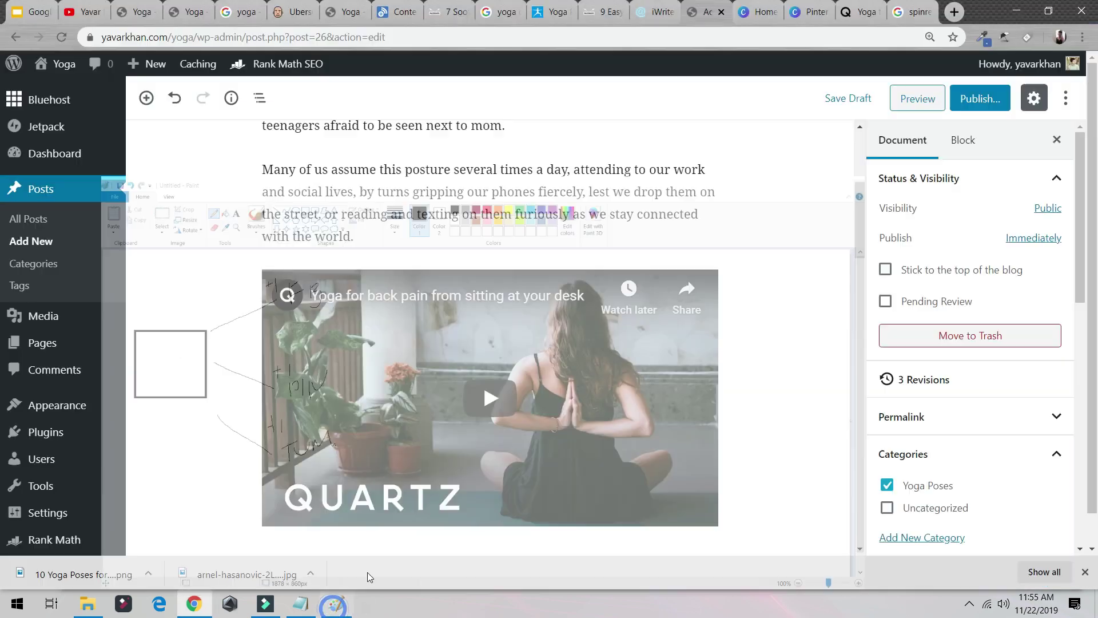
Save the upper back pain post as a draft
scroll(389, 398, "down", 5)
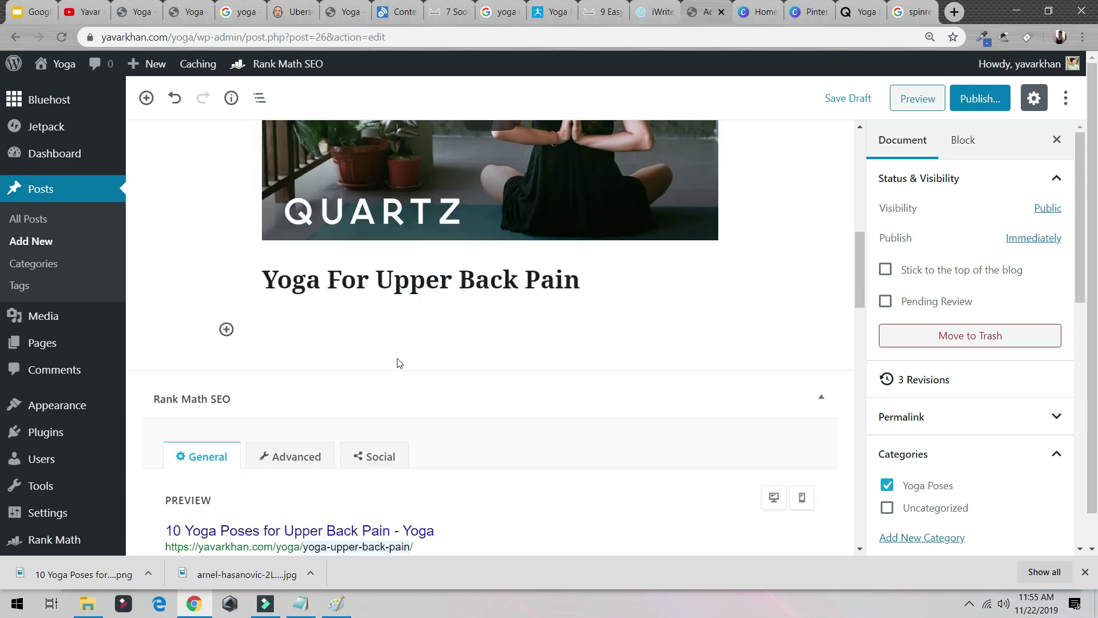
left_click(846, 101)
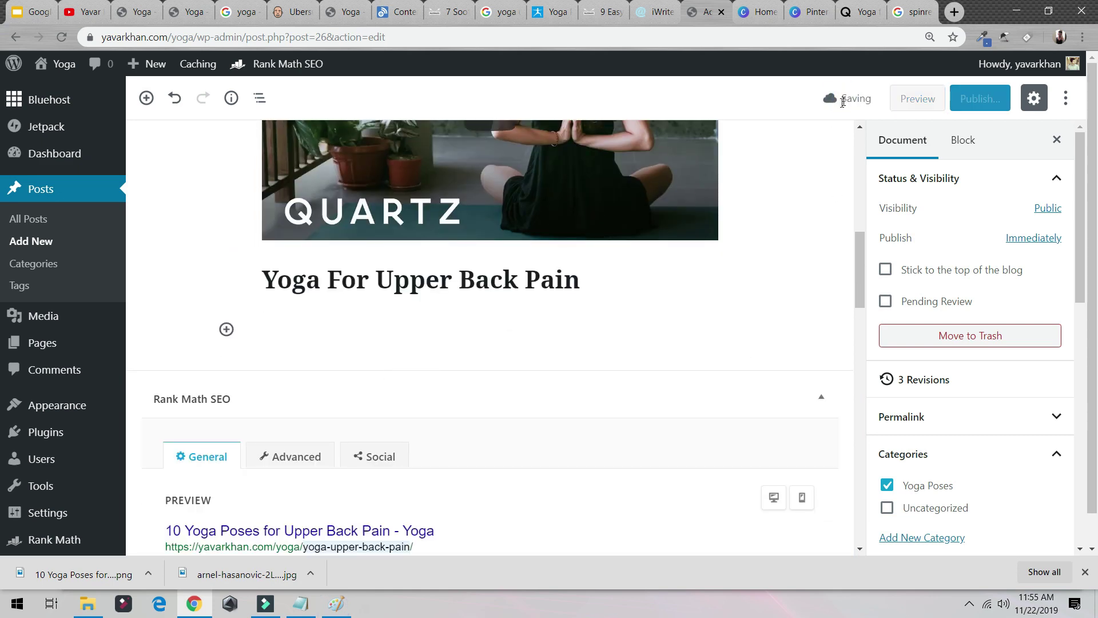
Review the post's Rank Math snippet, focus keyword score, and the basic, additional and readability SEO checks
scroll(638, 210, "down", 2)
scroll(638, 209, "down", 12)
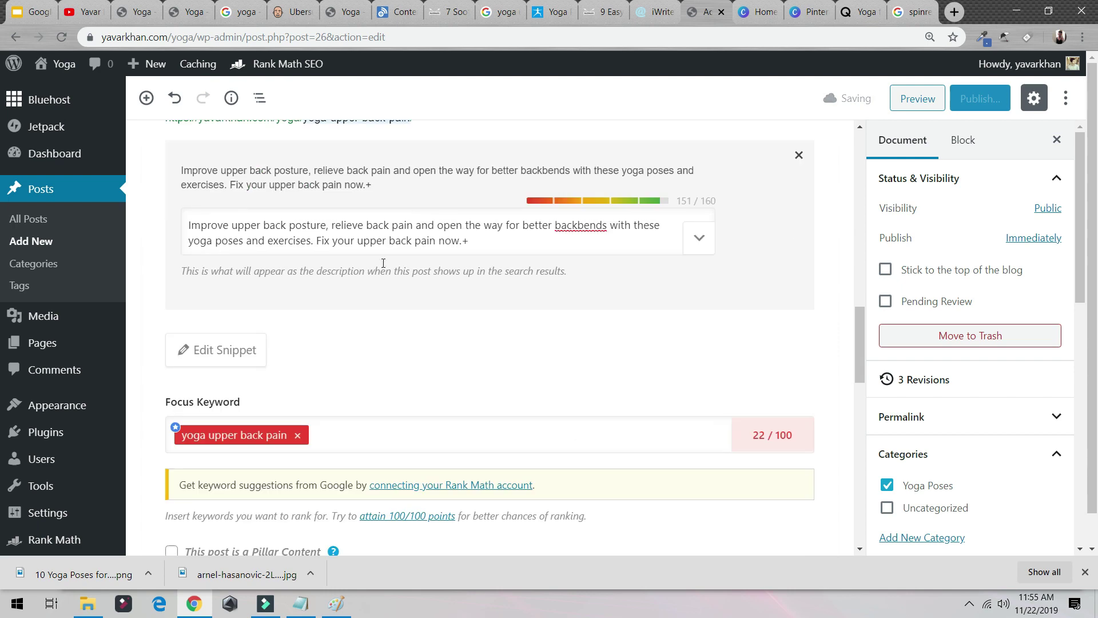
scroll(266, 265, "down", 10)
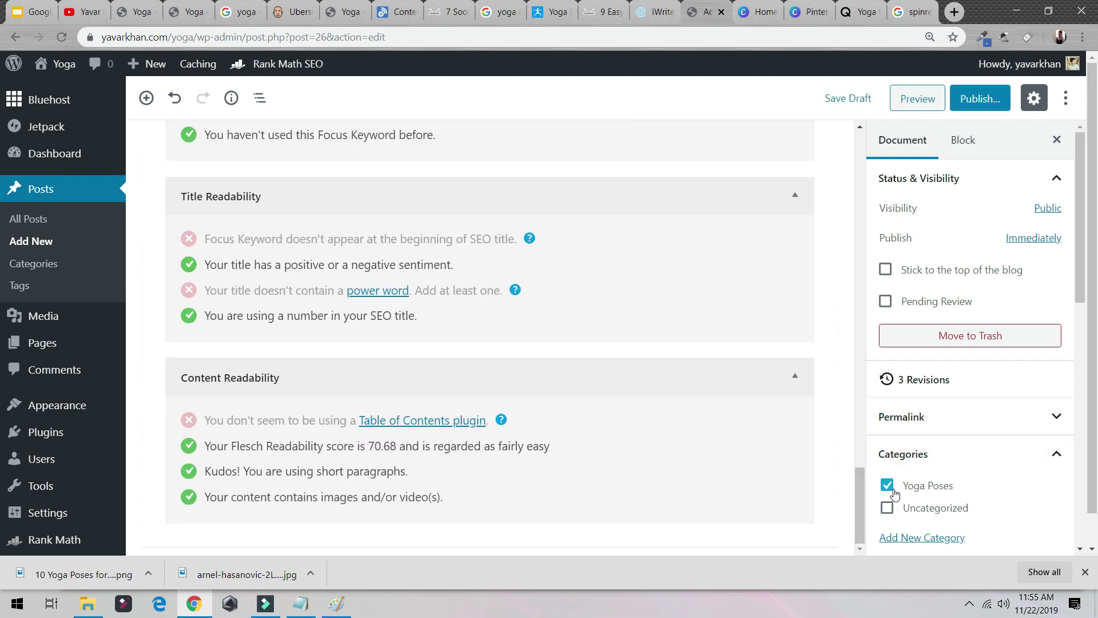
scroll(766, 429, "up", 8)
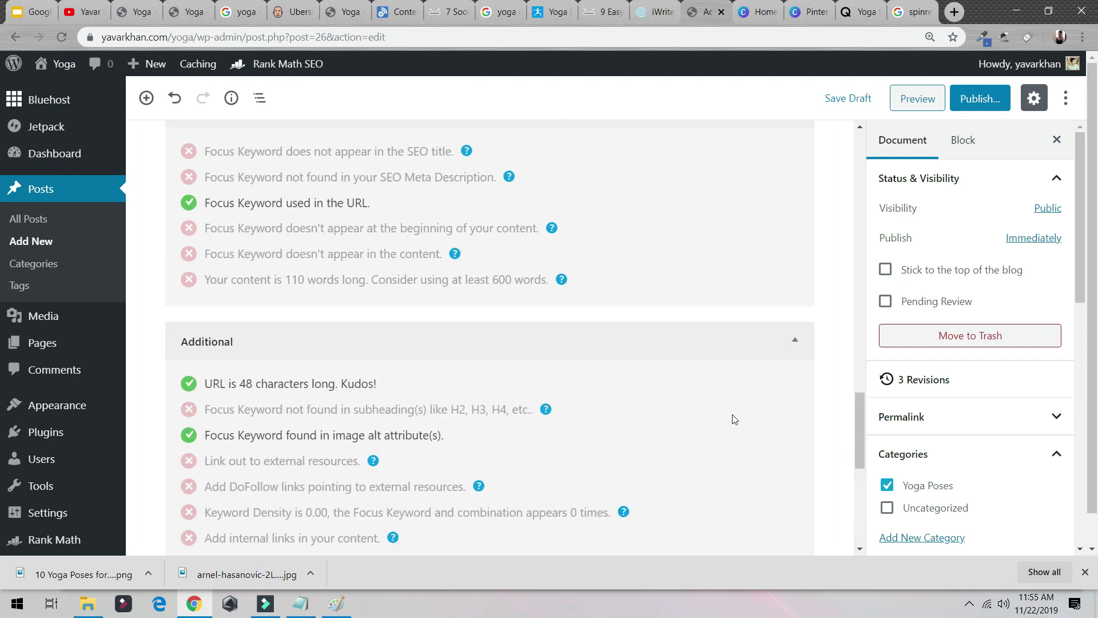
scroll(685, 407, "up", 10)
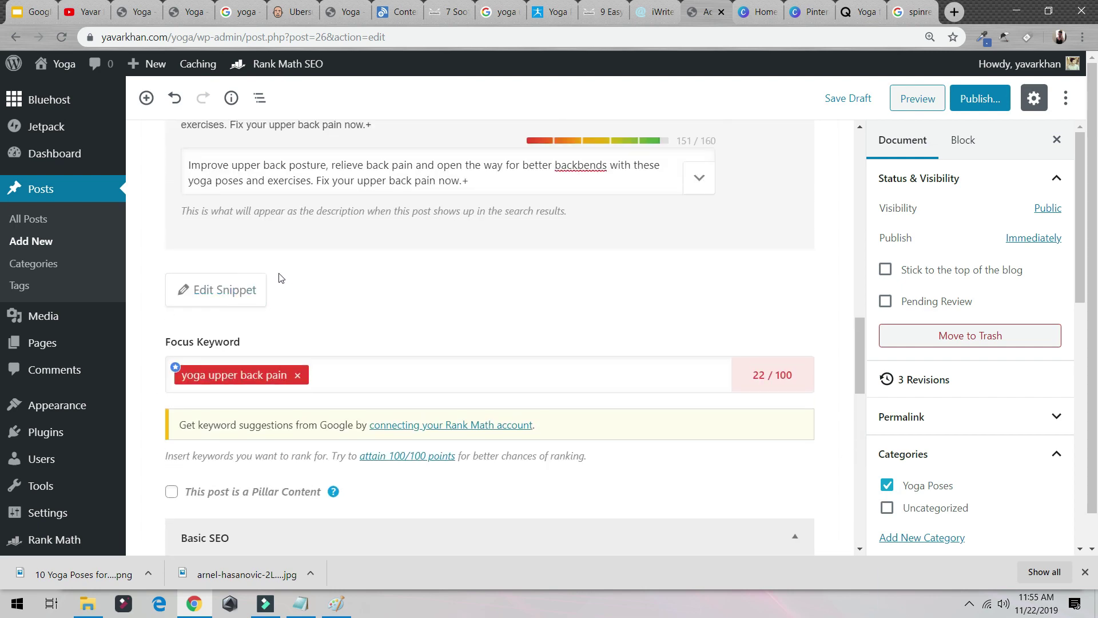
scroll(297, 290, "up", 10)
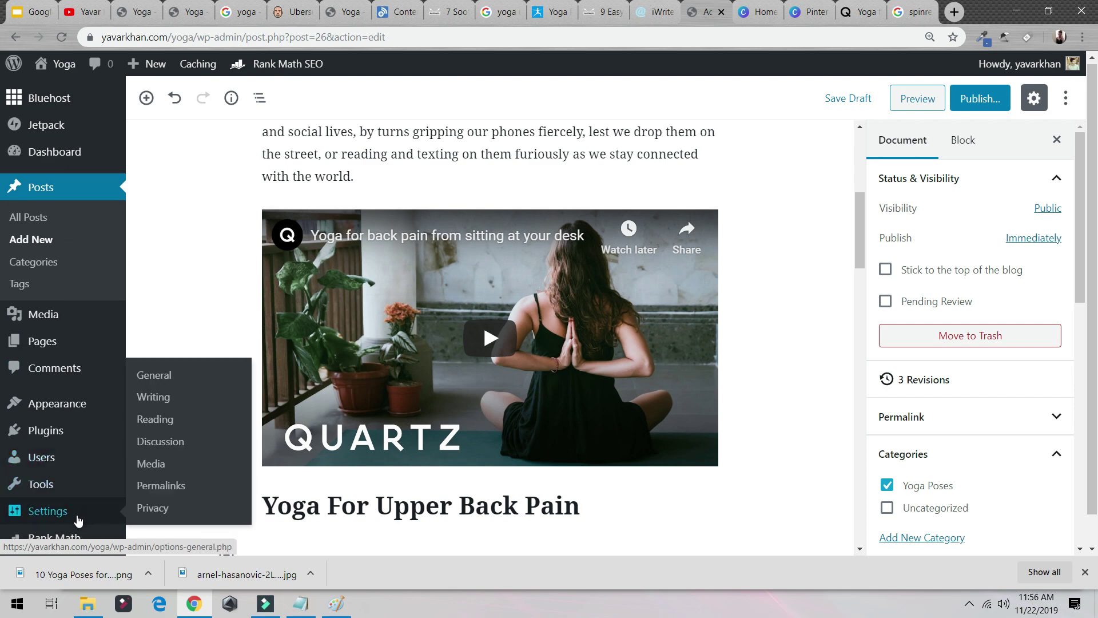
Open Rank Math's 404 Monitor log and its Redirections list
scroll(63, 509, "down", 1)
mouse_move(65, 512)
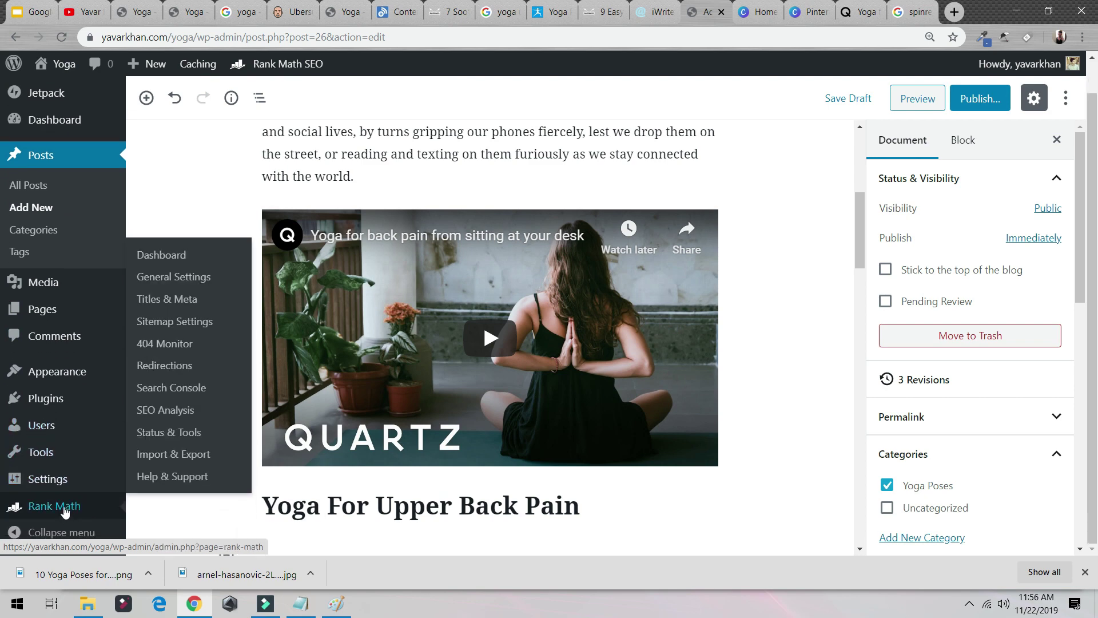
left_click(165, 344)
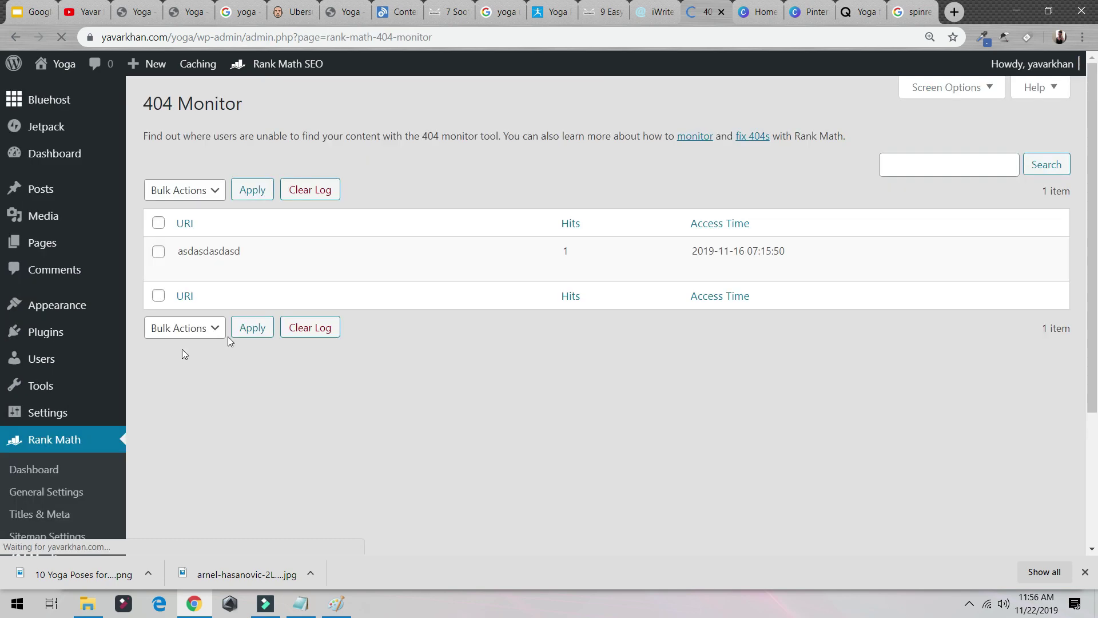
scroll(125, 454, "down", 3)
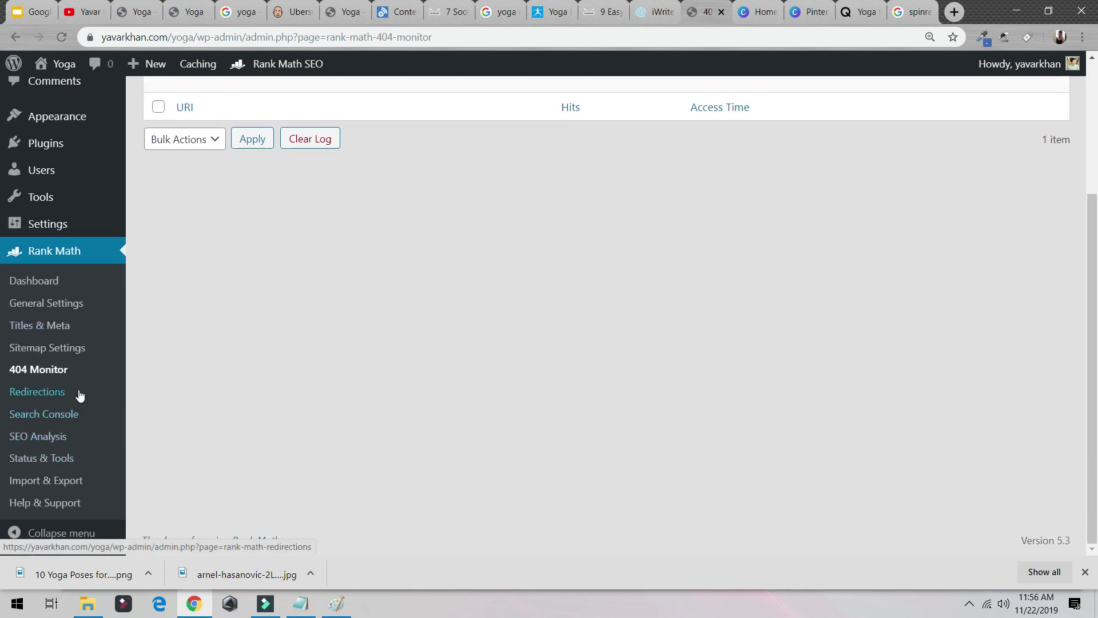
left_click(49, 395)
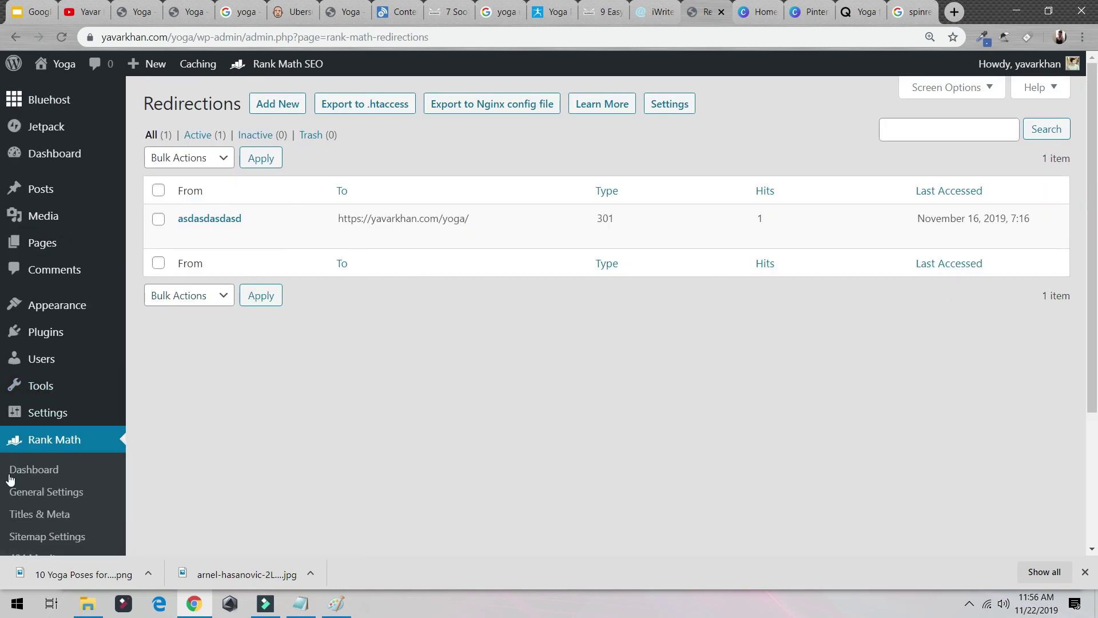
Return to Rank Math's 404 Monitor and highlight the logged URI "asdasdasdasd"
scroll(36, 483, "down", 3)
left_click(44, 378)
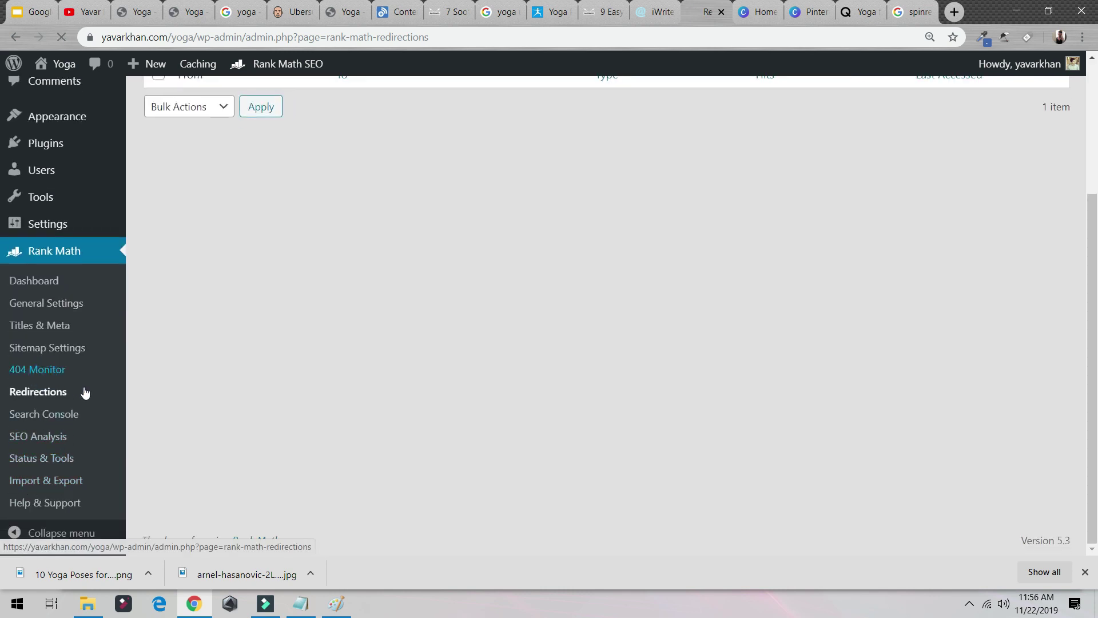
mouse_move(257, 276)
left_click_drag(255, 257, 176, 255)
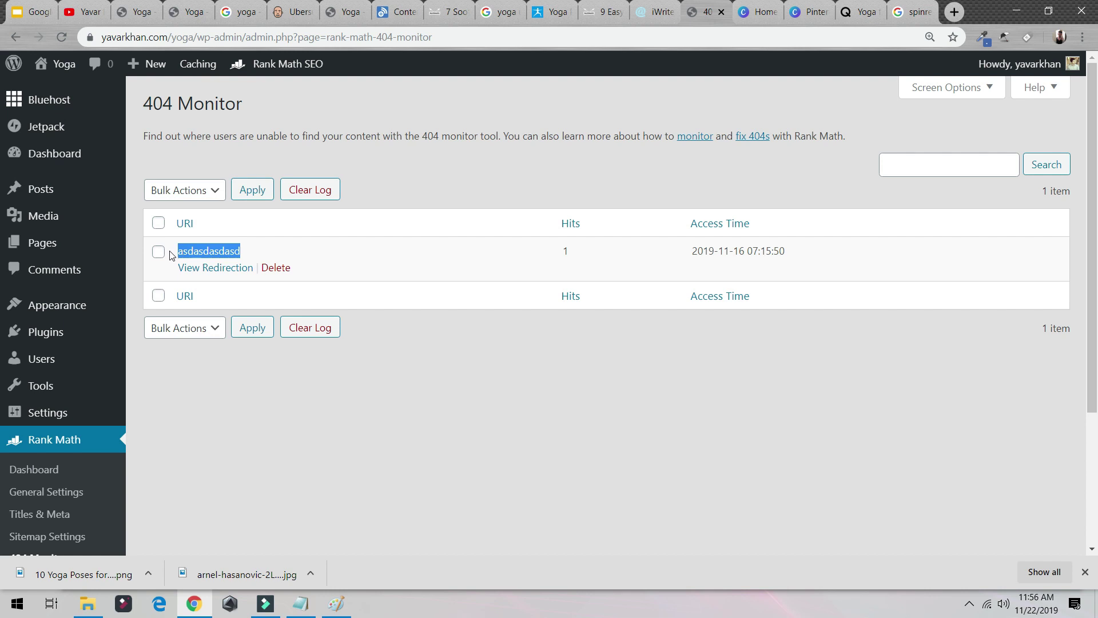
Check the Redirections list again and open Rank Math's Search Console overview
scroll(189, 295, "down", 3)
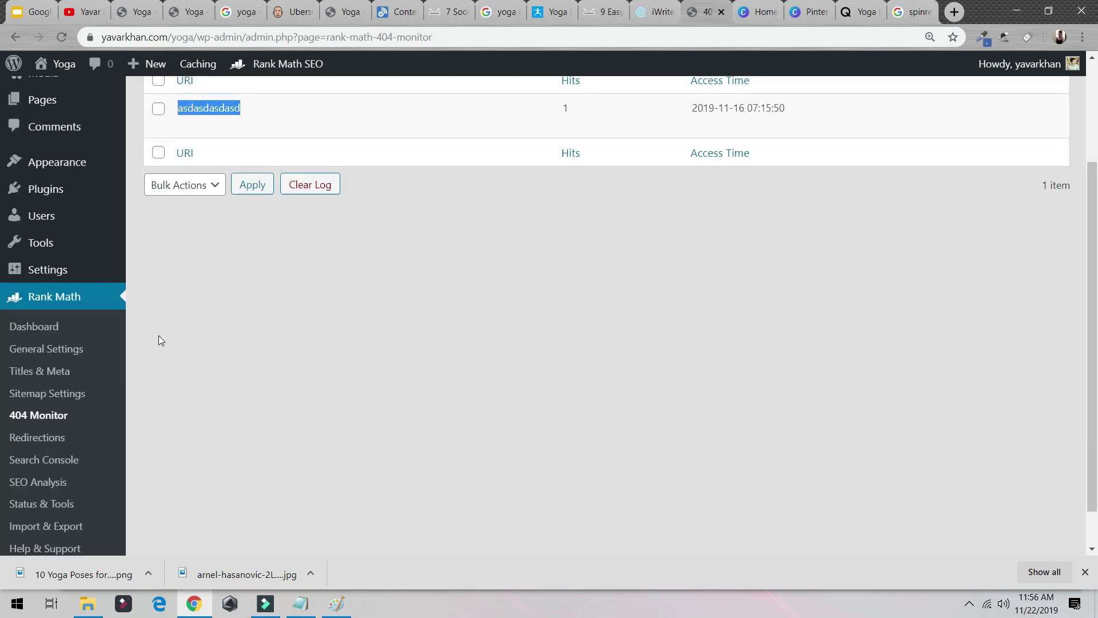
left_click(69, 435)
scroll(291, 403, "up", 3)
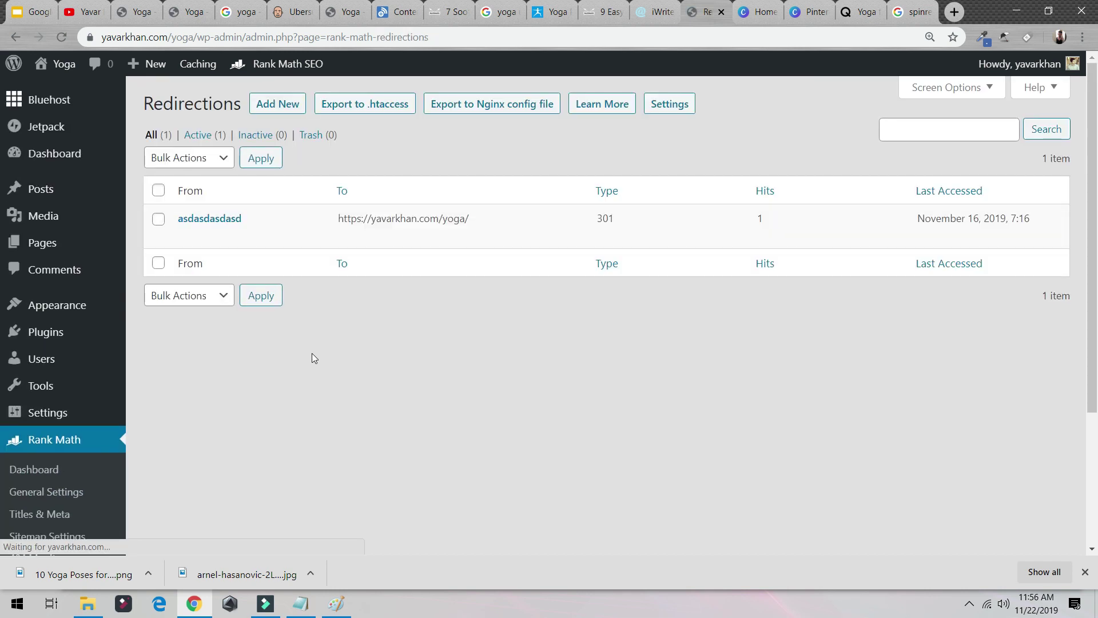
scroll(201, 296, "down", 3)
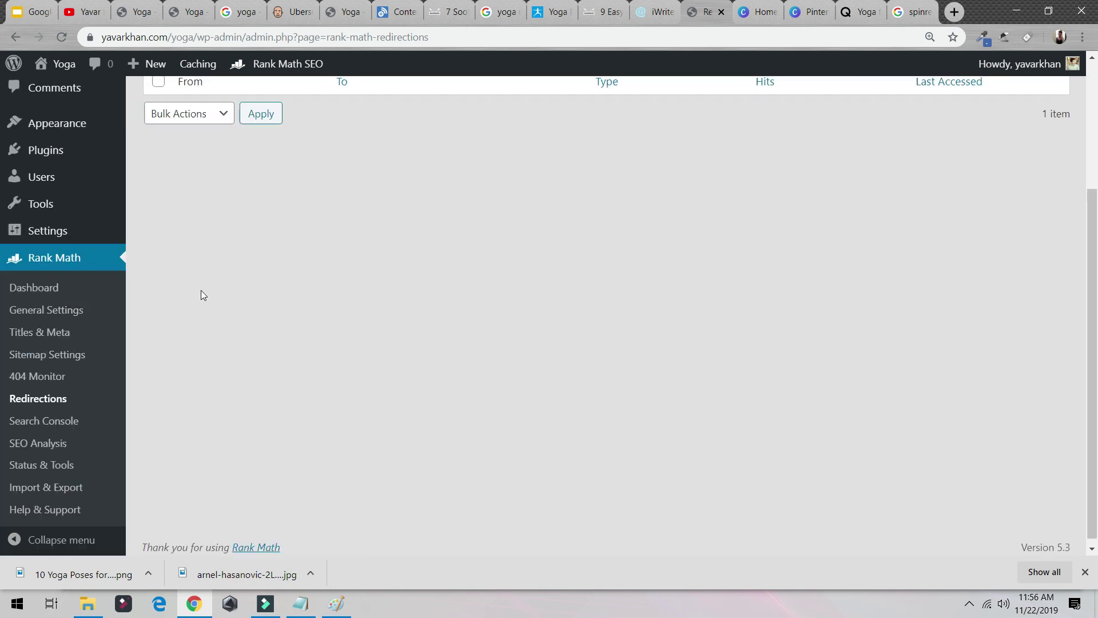
left_click(41, 418)
scroll(227, 427, "up", 3)
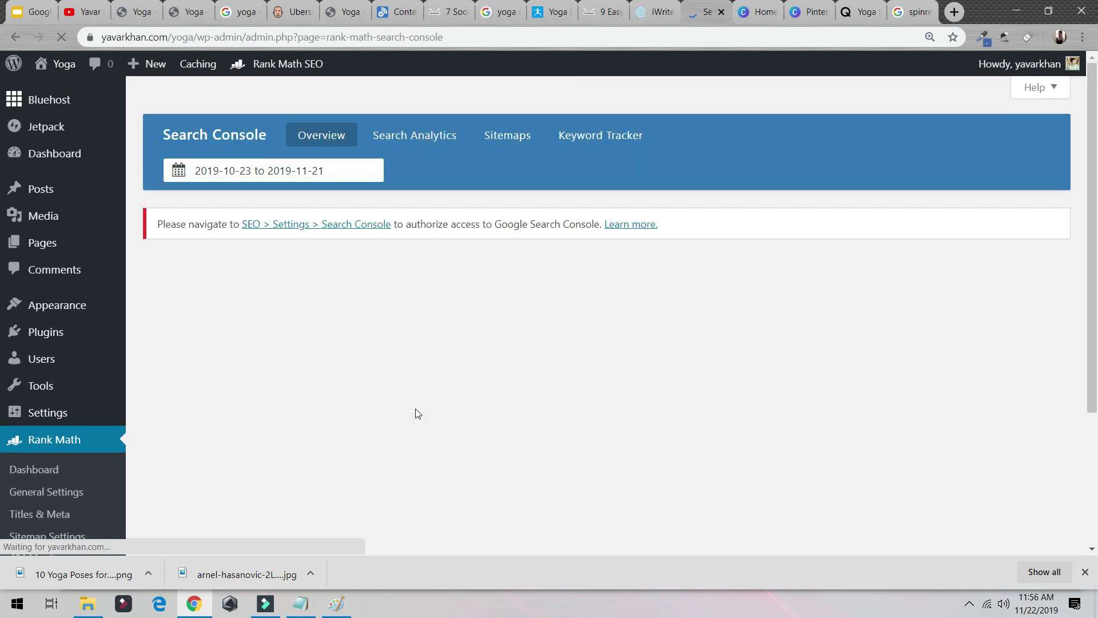
scroll(91, 355, "down", 3)
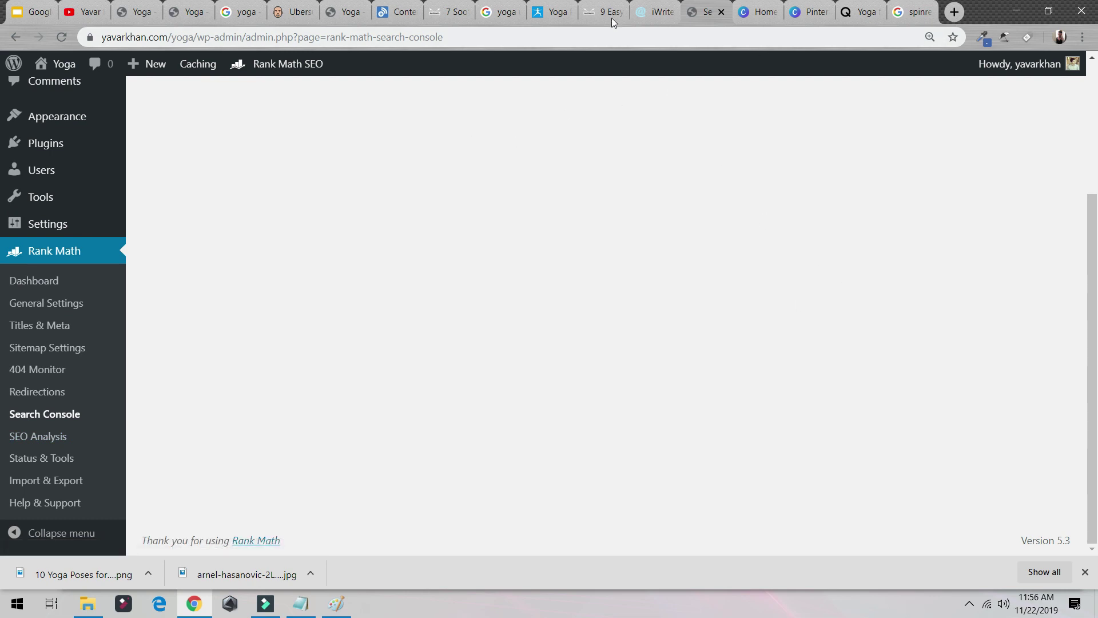
Switch to the Ubersuggest keyword list and highlight the SD value for "yoga upper back pain"
left_click(297, 7)
left_click_drag(566, 401, 589, 395)
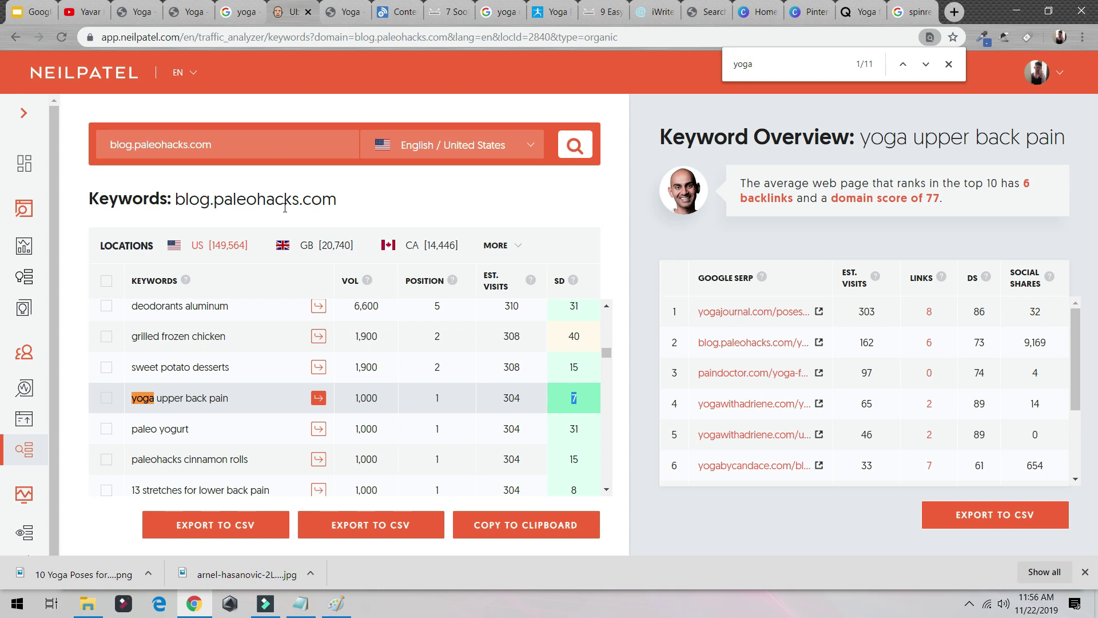
Search Google for "yoga" in a new browser tab
key("ctrl+t")
type("yoga")
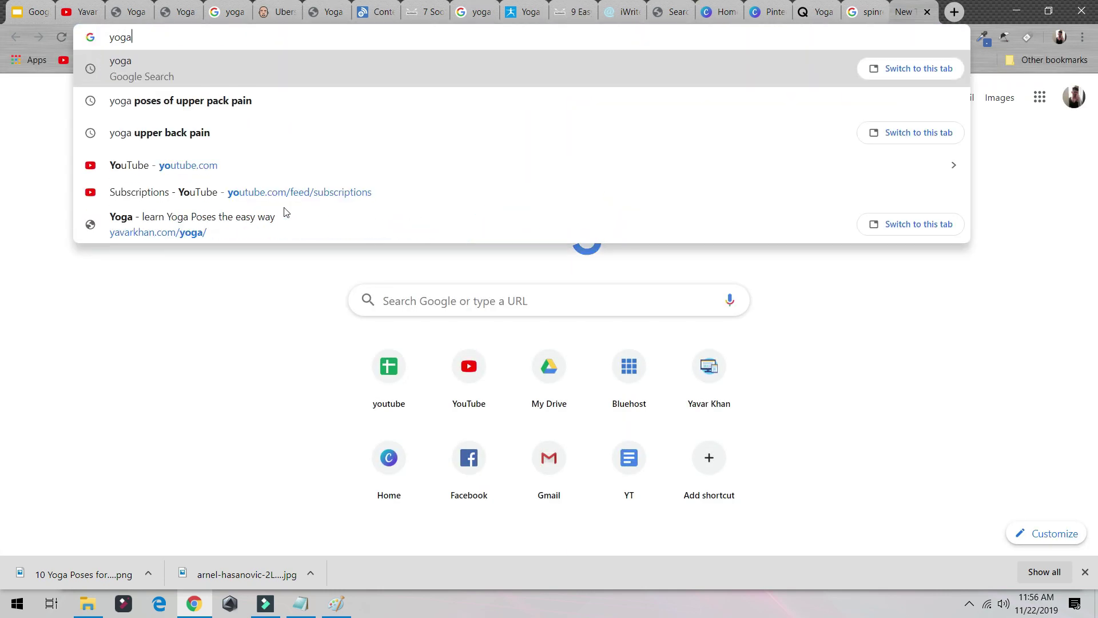
key("Down")
key("Return")
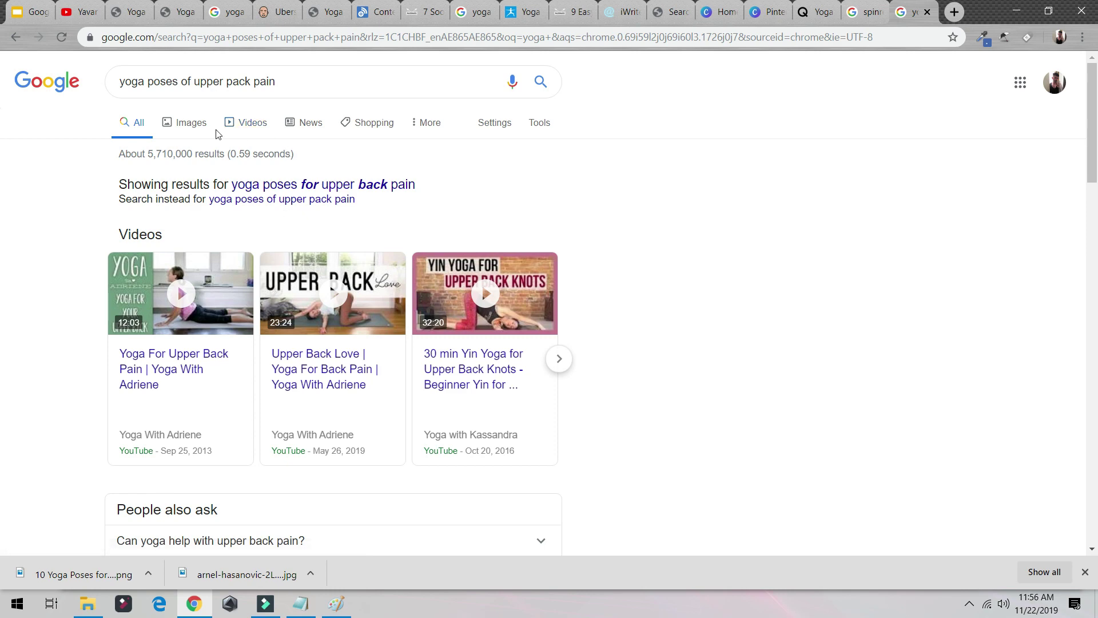
left_click_drag(182, 85, 497, 122)
type("oga pose")
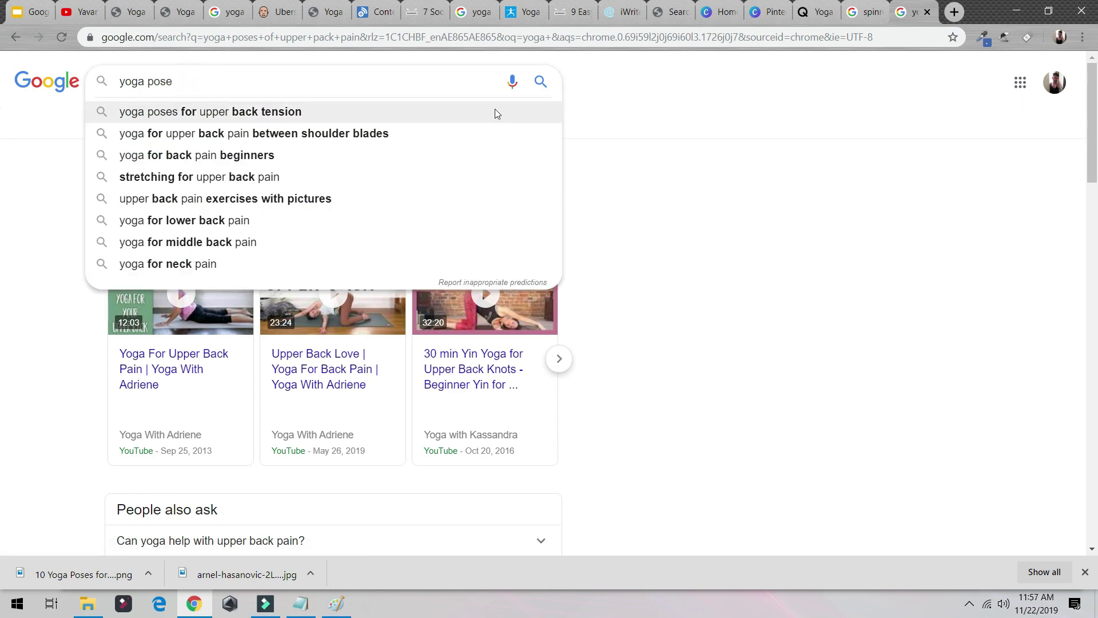
key("BackSpace")
key("BackSpace")
key("BackSpace")
key("BackSpace")
key("Return")
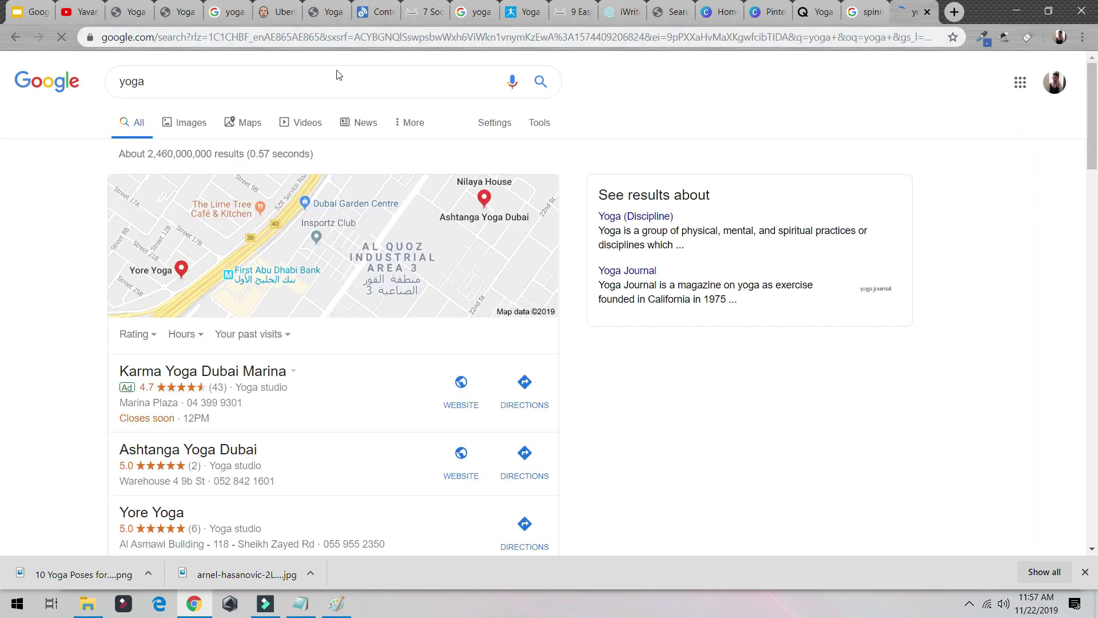
Look through the yoga search results and view the Urban Yoga website in a new tab
scroll(275, 131, "down", 15)
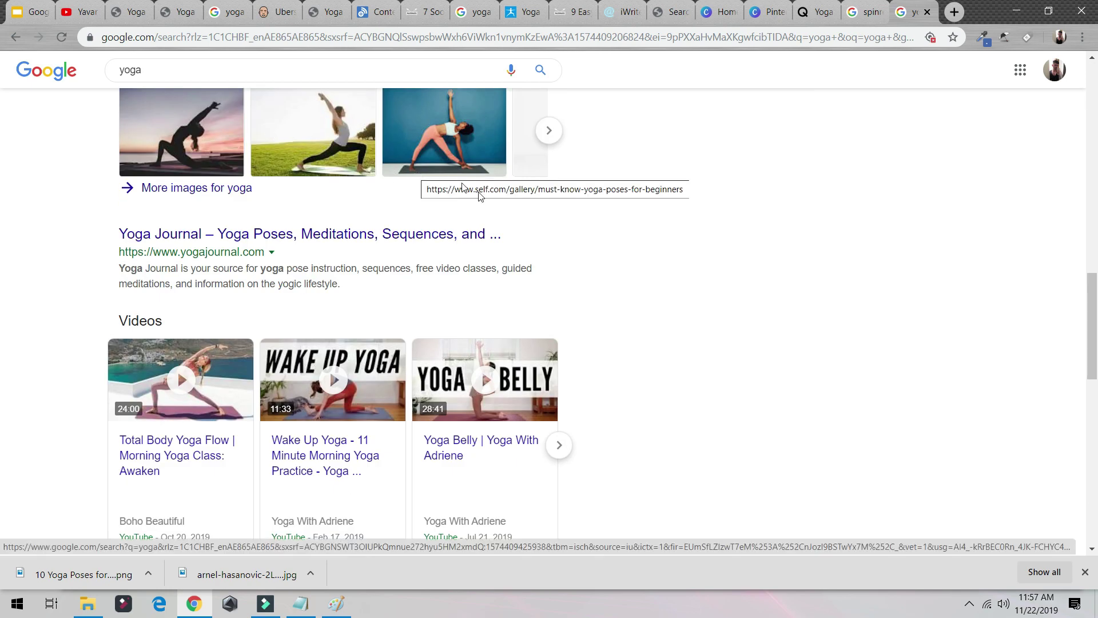
scroll(764, 353, "down", 5)
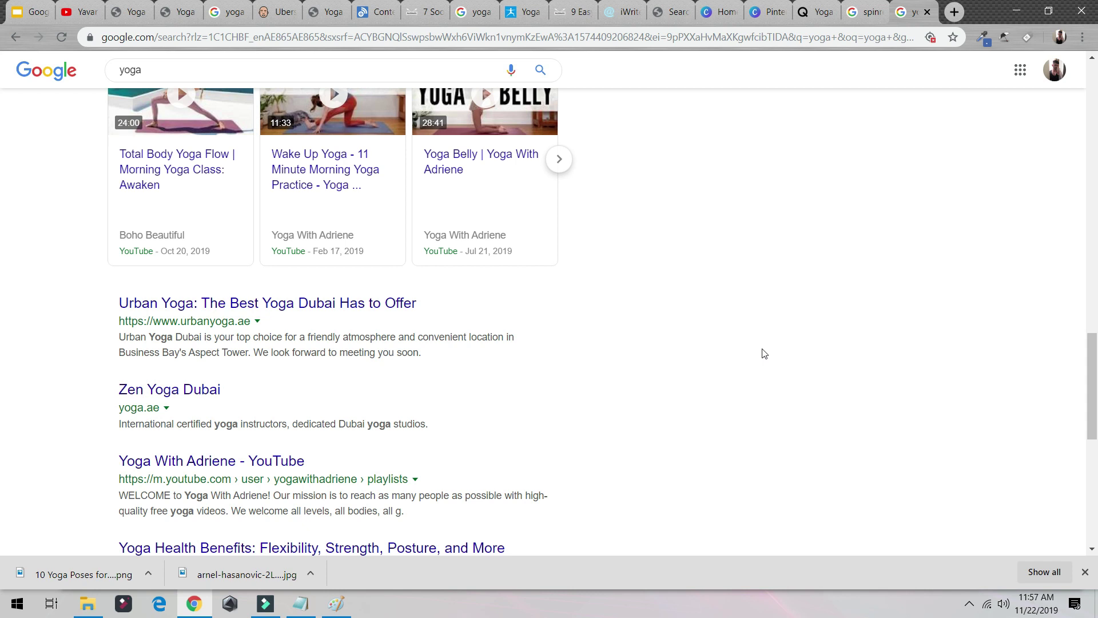
right_click(379, 303)
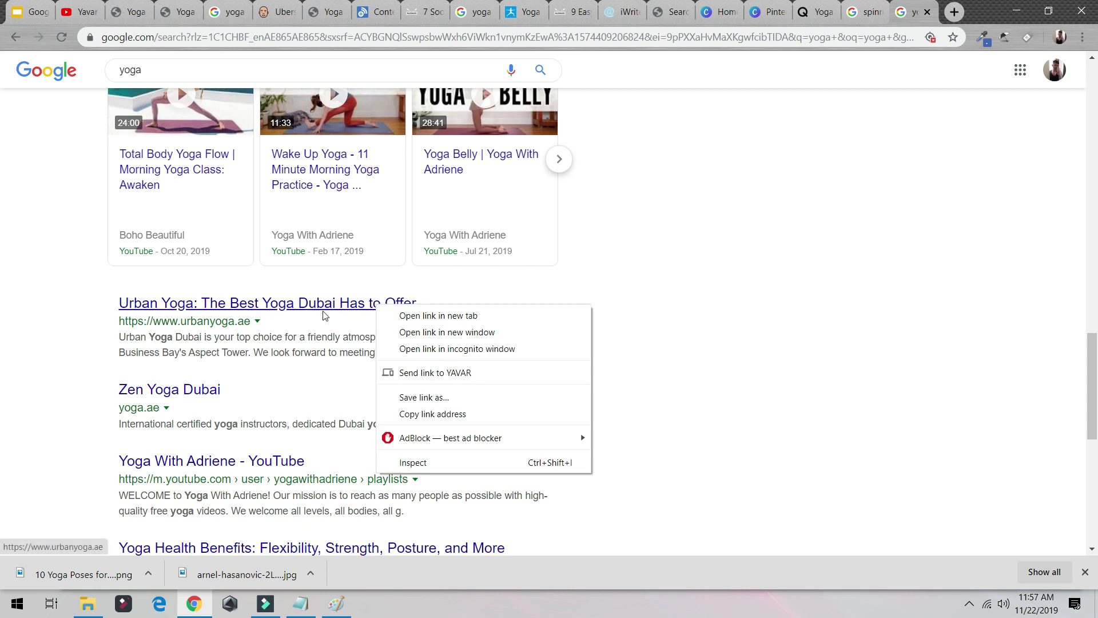
left_click(420, 314)
left_click(912, 12)
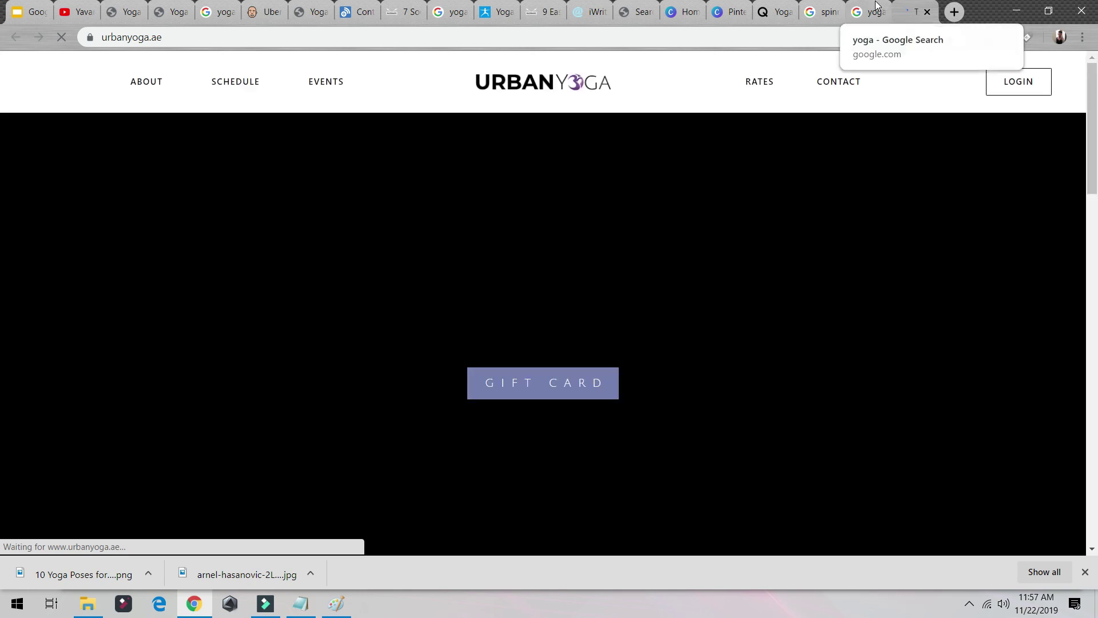
Return to the yoga search results and search Google for "learn yoga" instead
left_click(871, 9)
scroll(522, 220, "up", 15)
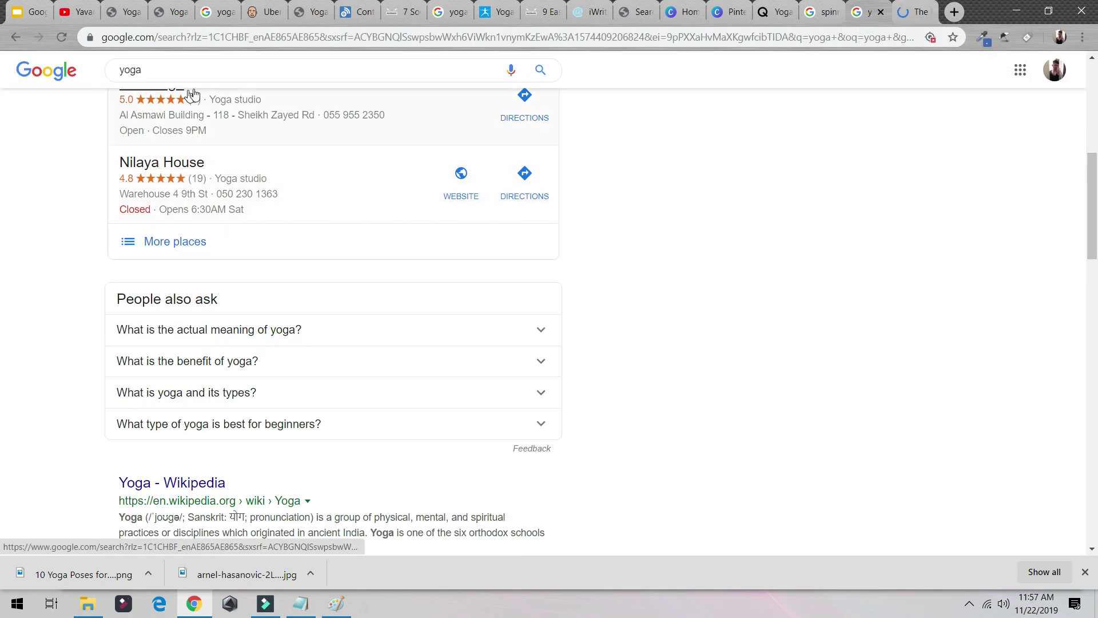
double_click(132, 81)
type("le")
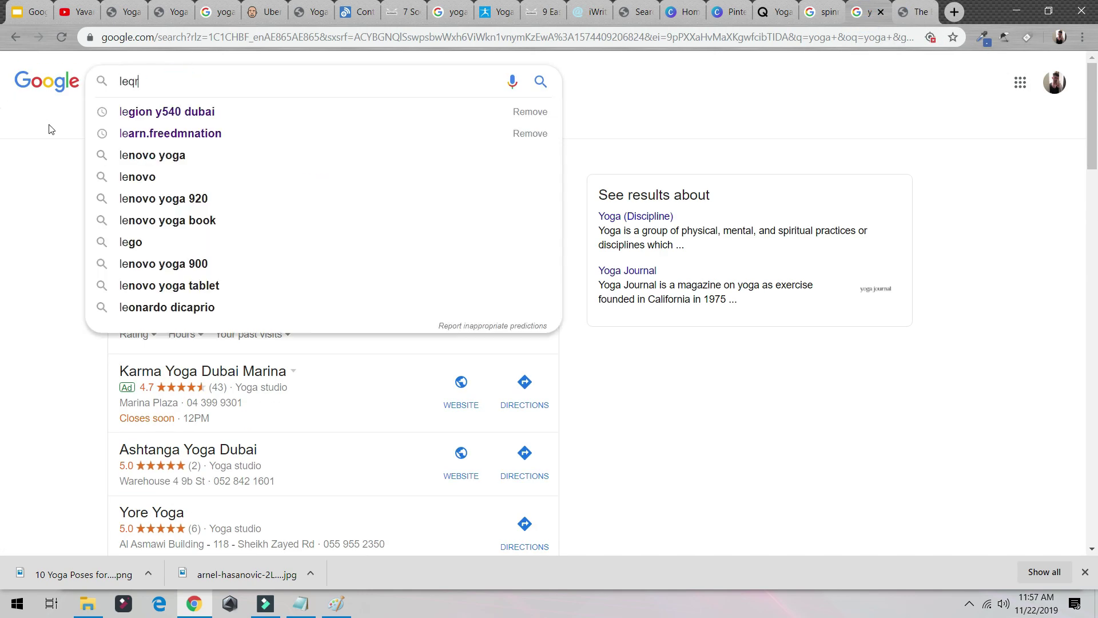
type("rn")
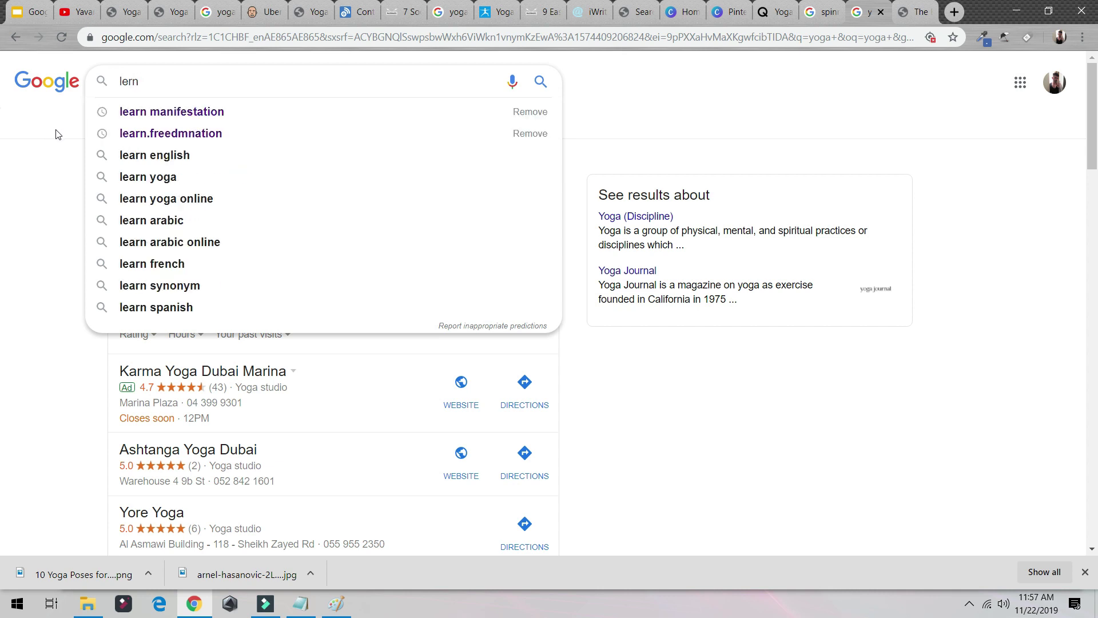
key("BackSpace")
key("BackSpace")
type("arn yoga")
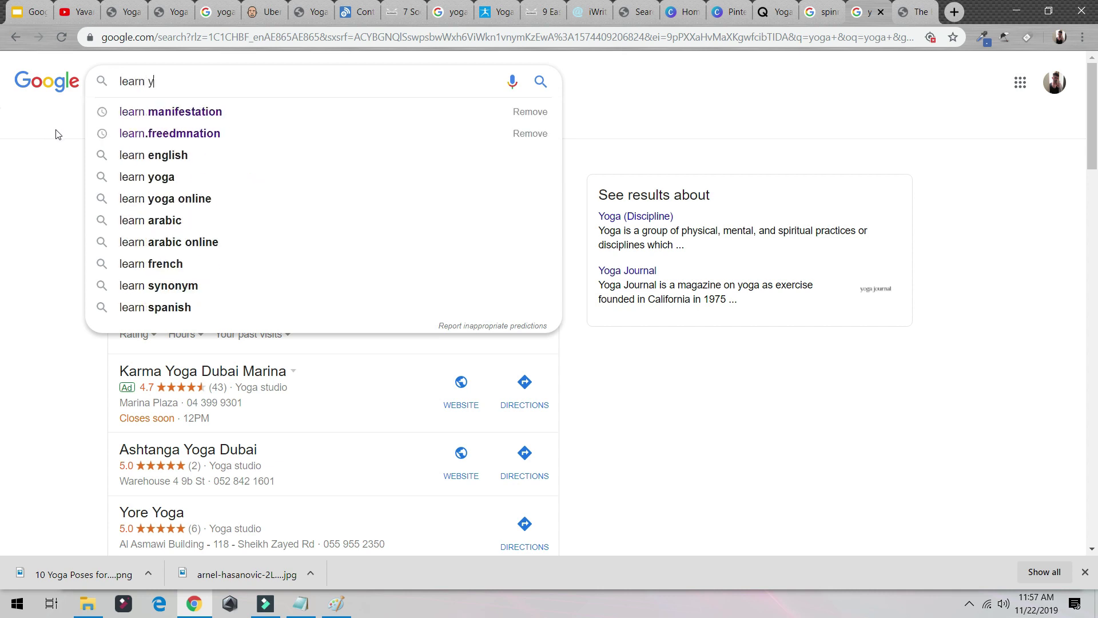
key("Return")
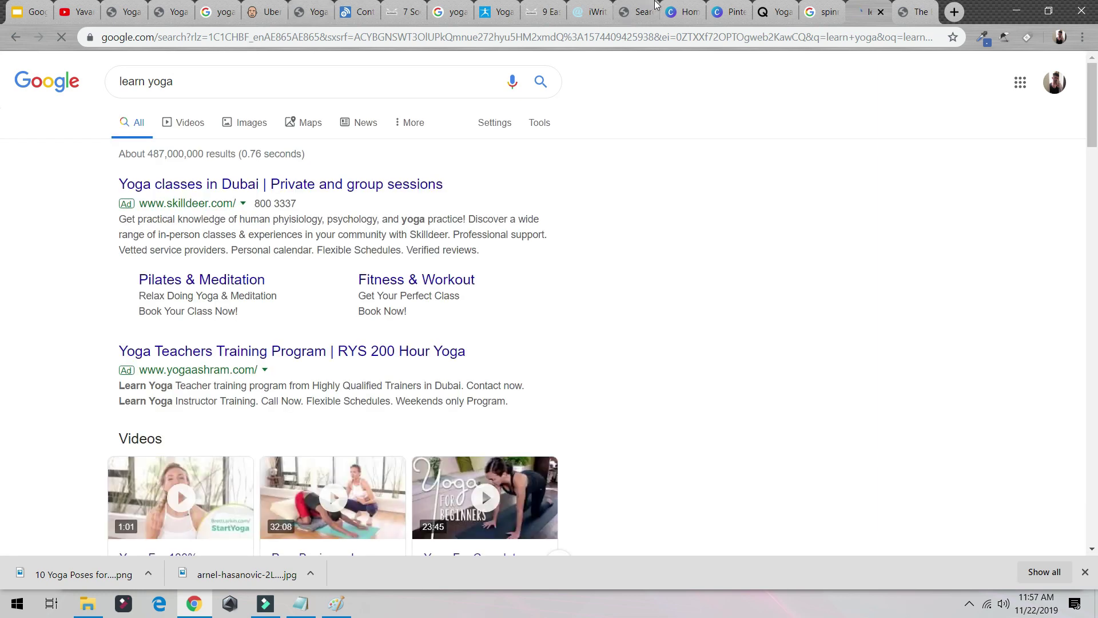
Switch to BuzzSumo and search its web content for "learn yoga"
left_click(353, 11)
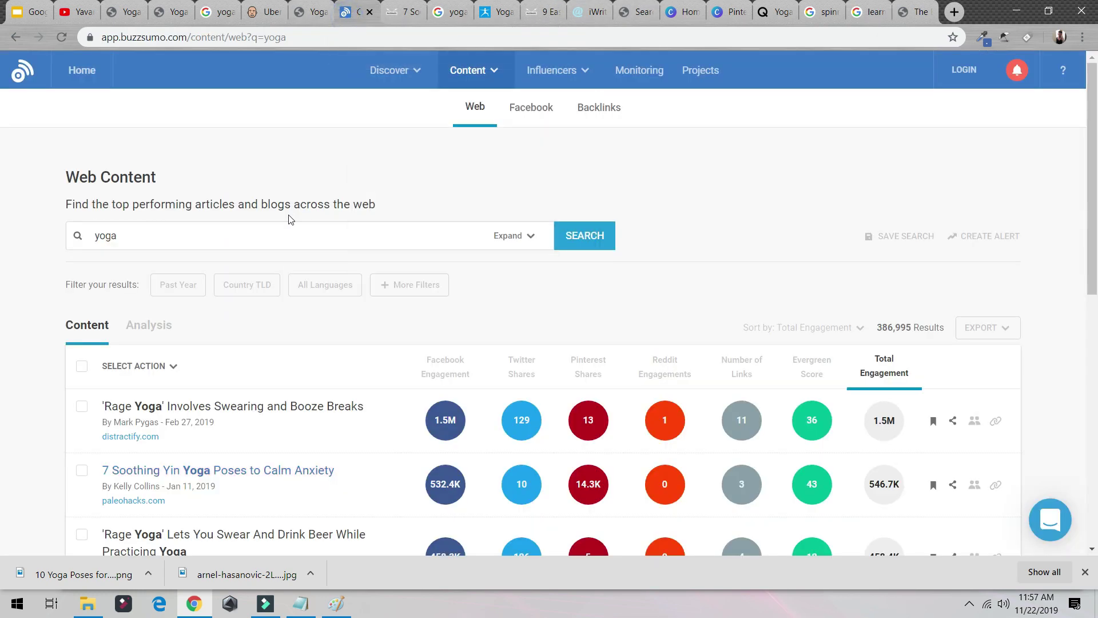
left_click(257, 228)
type("lern")
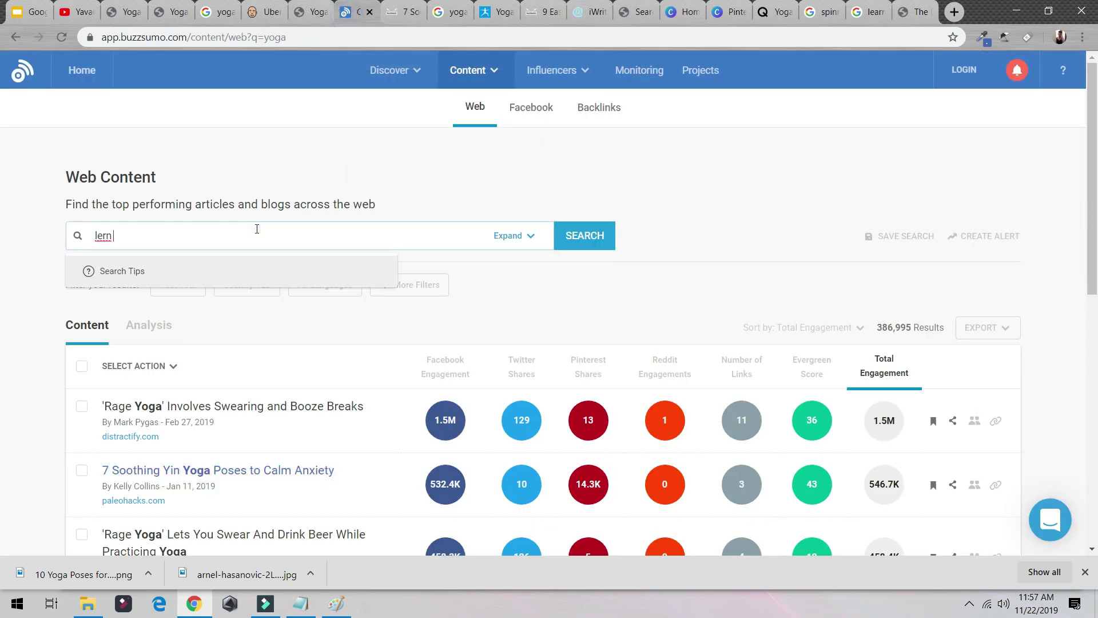
key("ctrl+a")
key("Down")
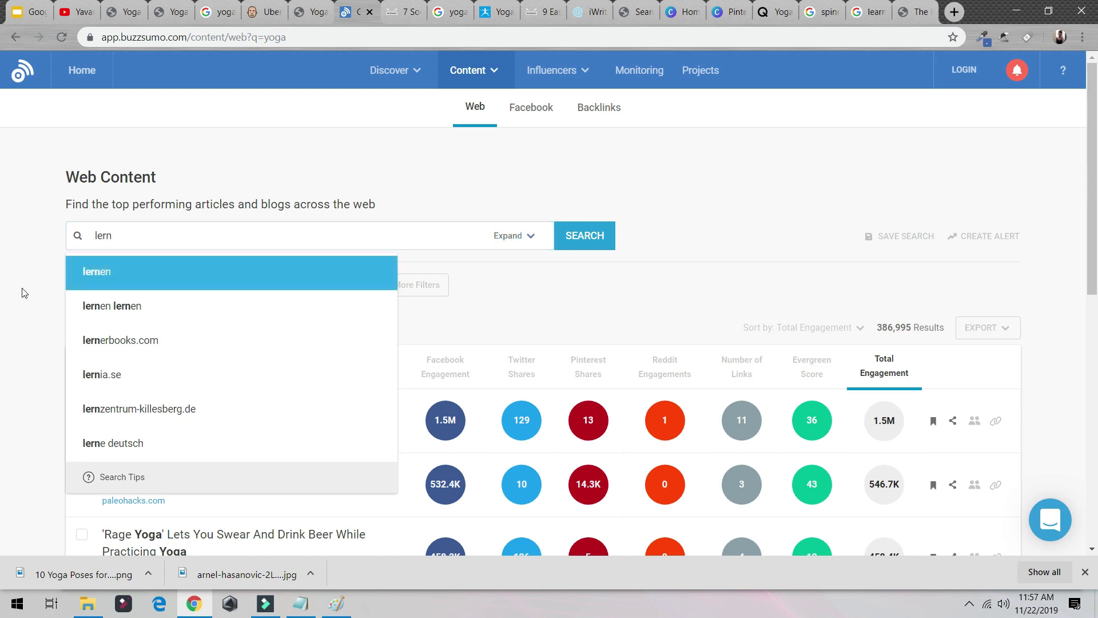
left_click(25, 263)
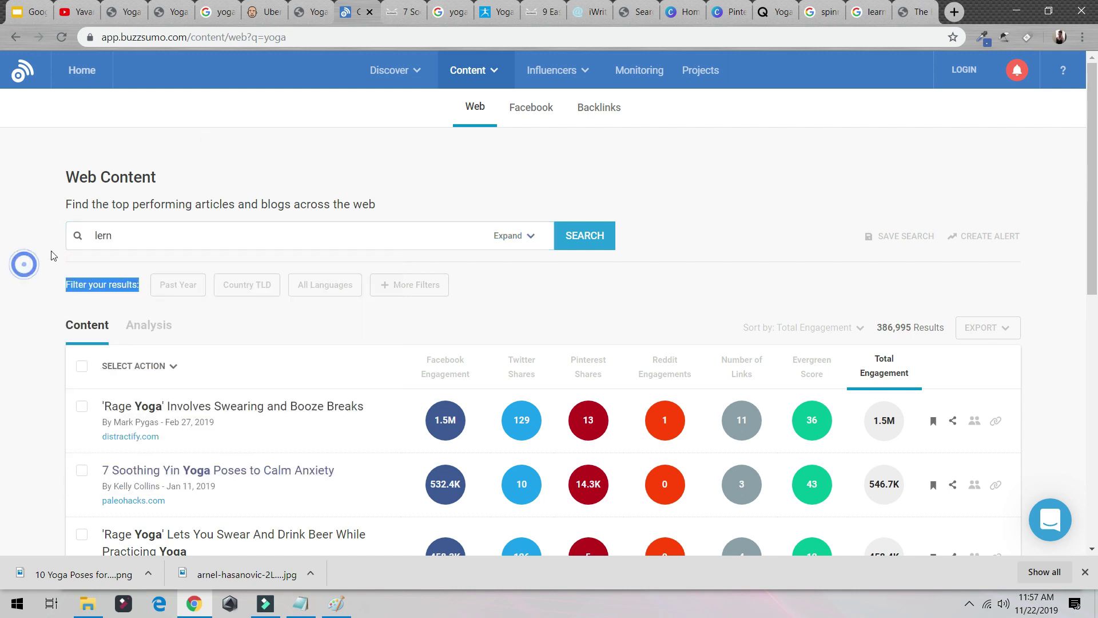
left_click(127, 235)
key("ctrl+a")
type("lear")
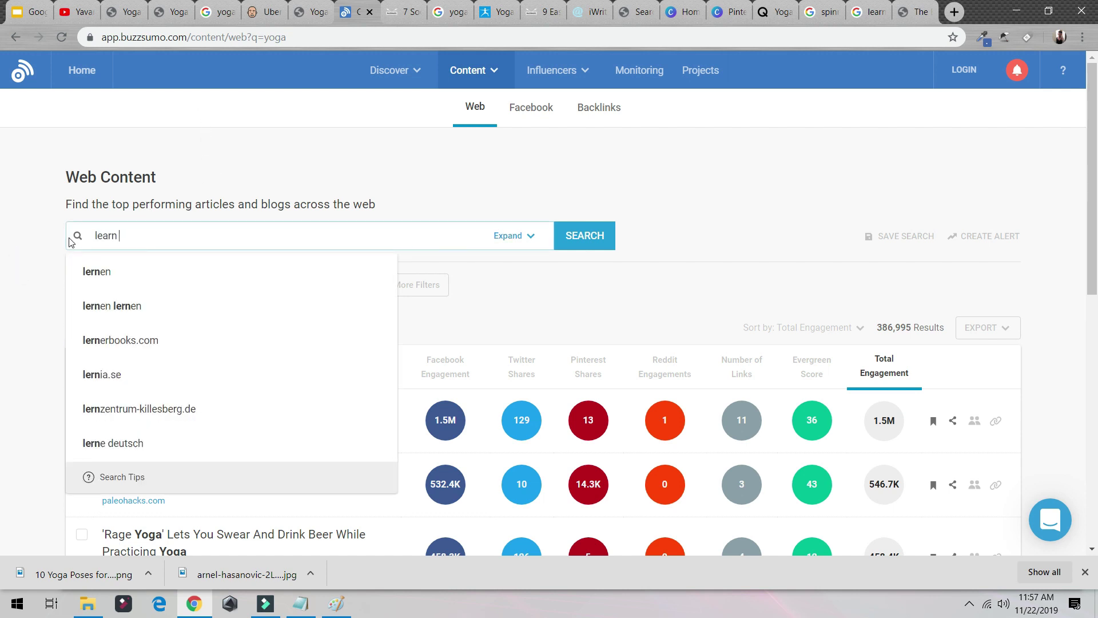
type("n yoga")
key("Return")
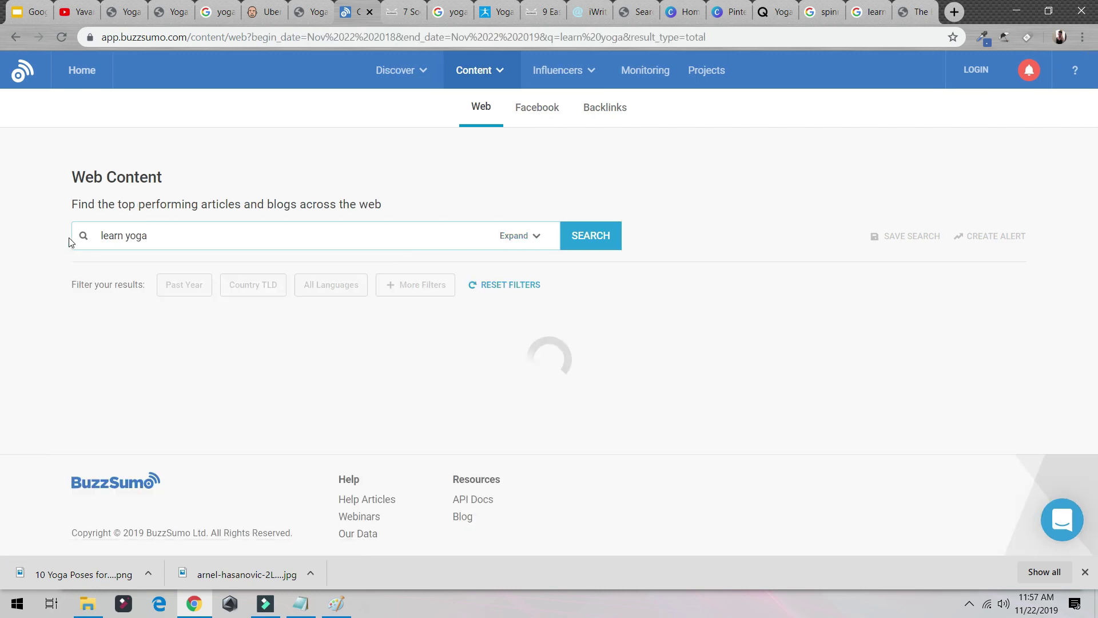
View the 9gag article "Learn Yoga Poses With This Korean Instructor" in a new tab, then close it
scroll(364, 261, "down", 2)
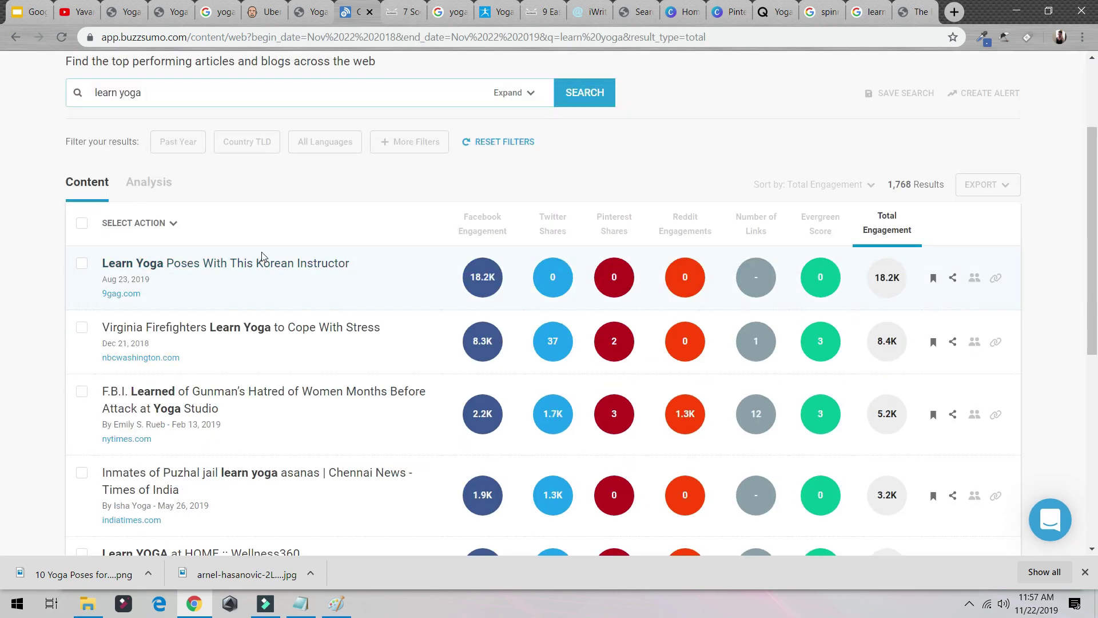
middle_click(255, 268)
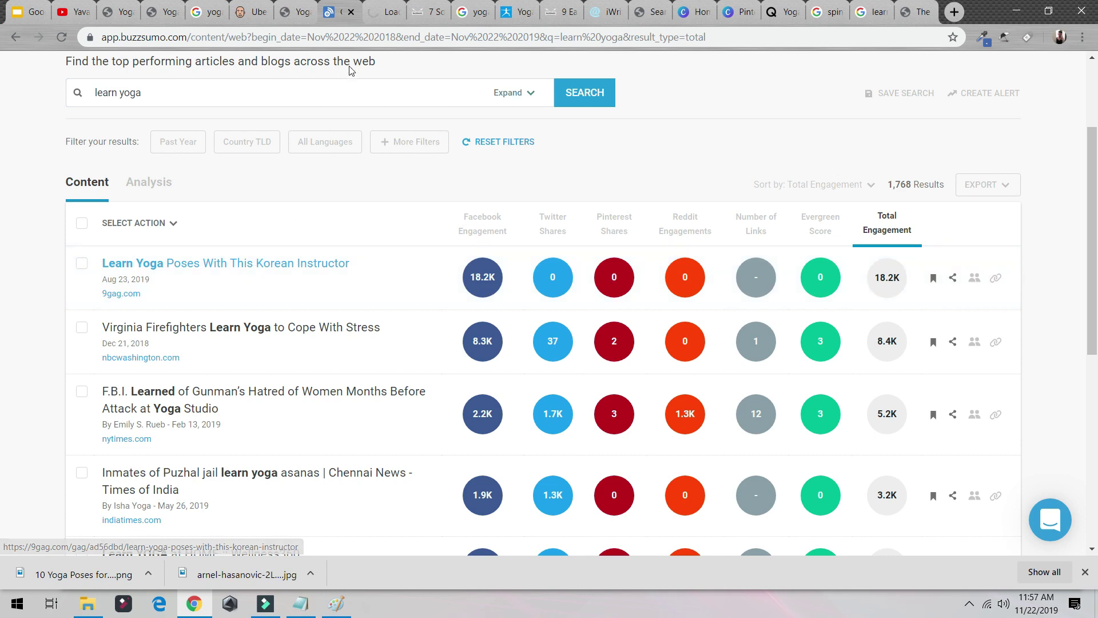
left_click(386, 12)
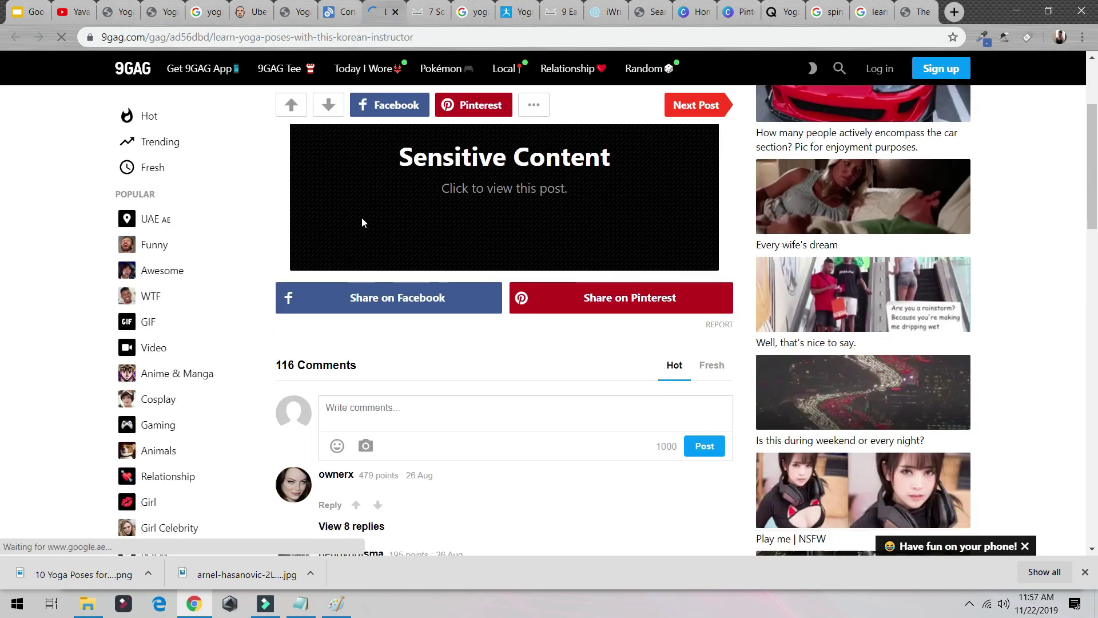
scroll(362, 217, "down", 5)
key("ctrl+w")
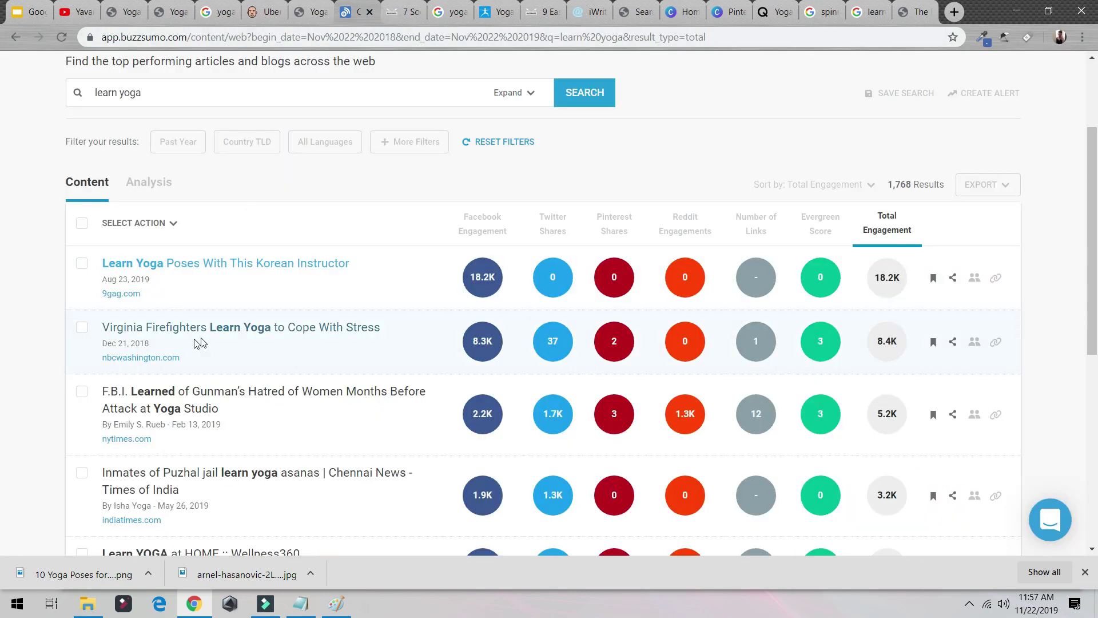
Open the Wellness360 article "Learn YOGA at HOME" in a new tab and look through its whole page
scroll(143, 323, "down", 2)
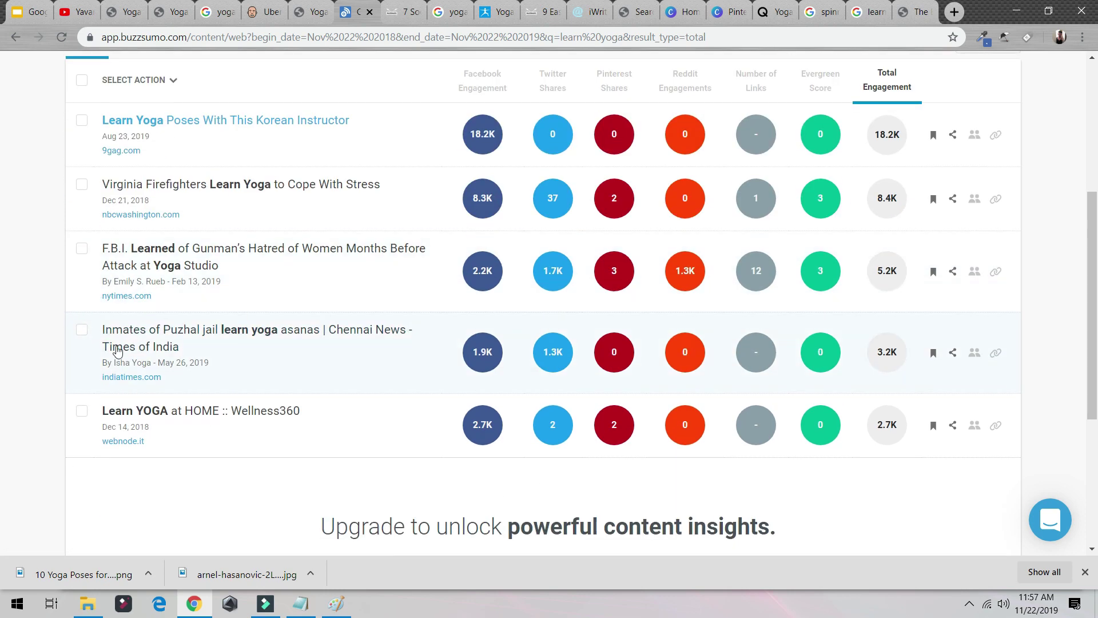
left_click(193, 412, "ctrl")
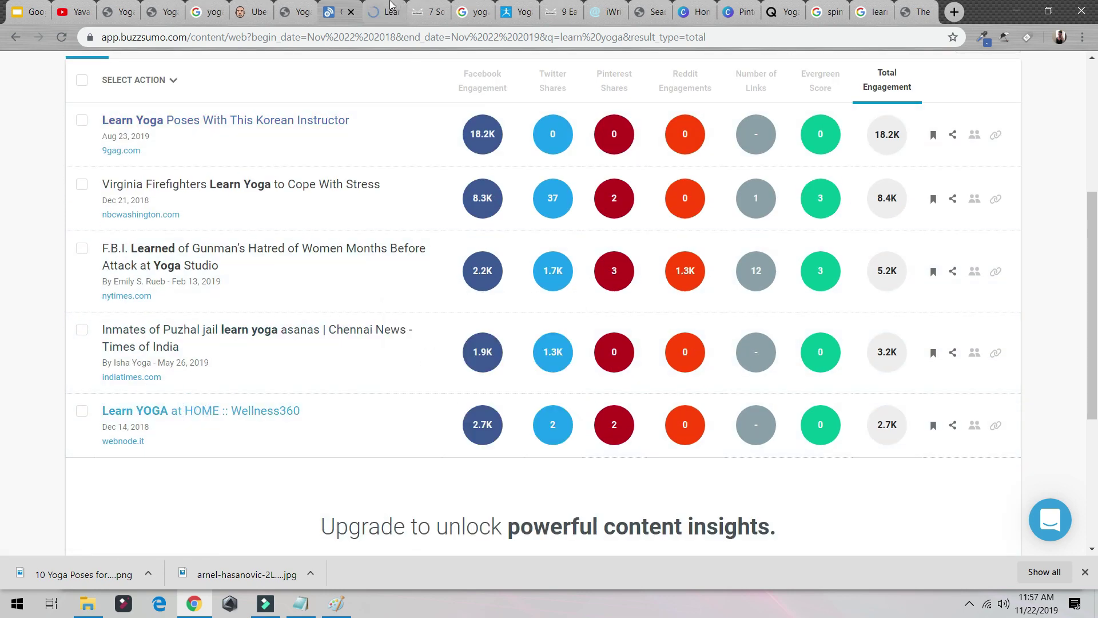
left_click(372, 15)
right_click(361, 140)
left_click(915, 289)
scroll(919, 292, "down", 7)
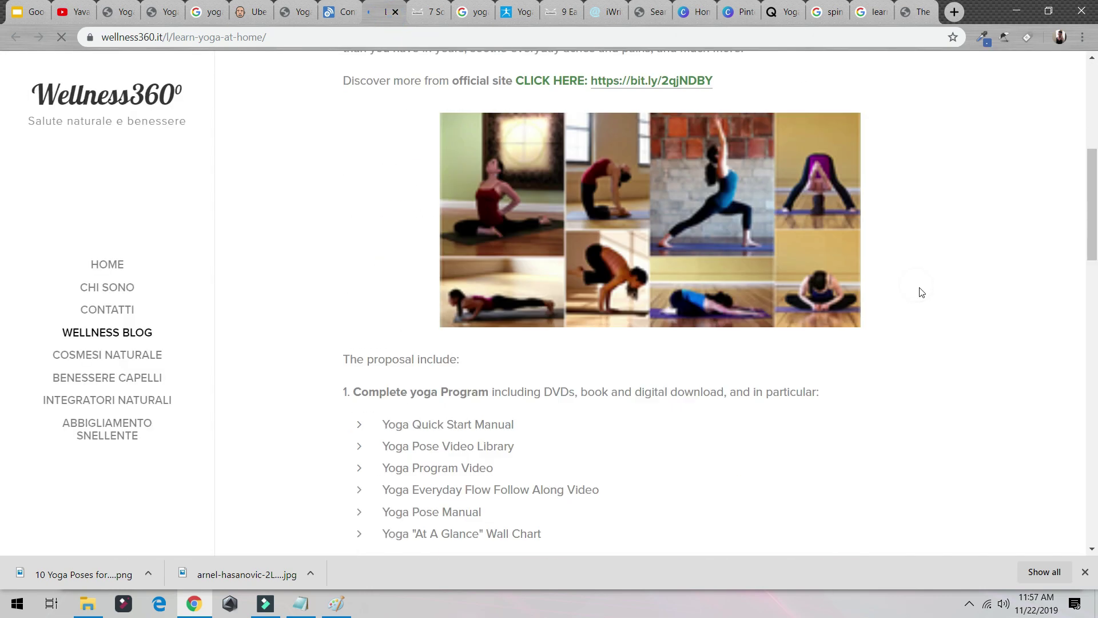
scroll(663, 298, "up", 5)
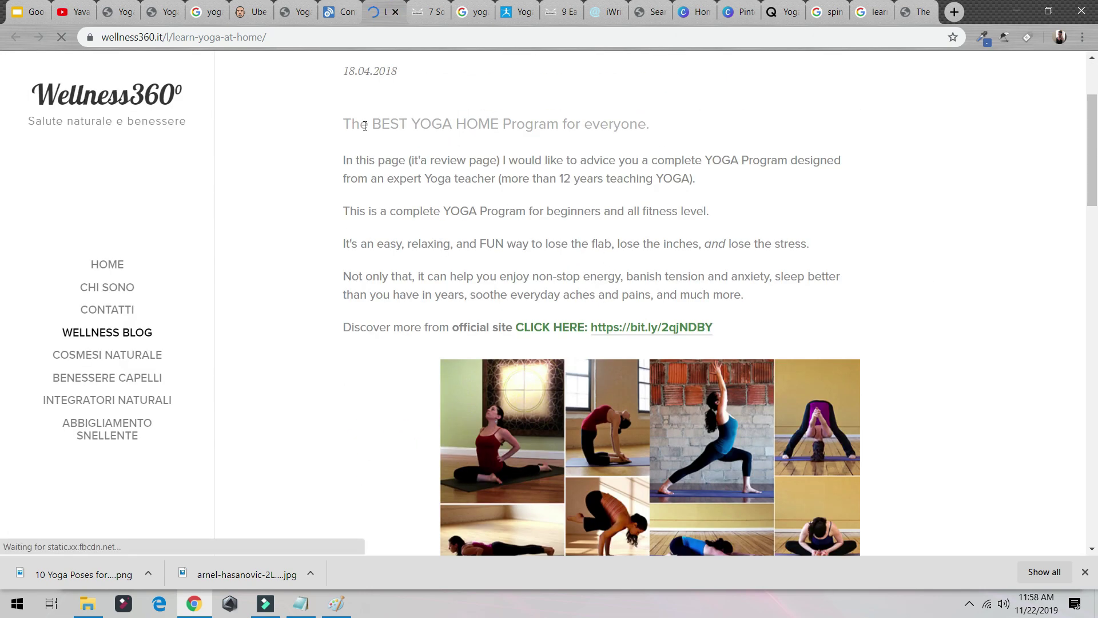
scroll(457, 160, "down", 10)
scroll(538, 231, "down", 7)
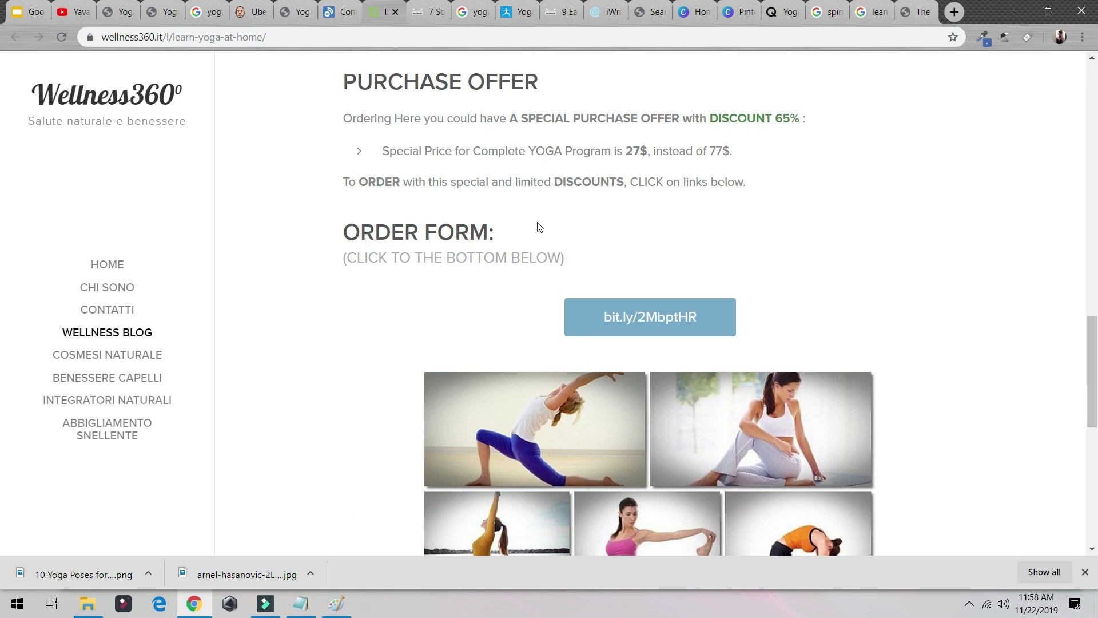
scroll(491, 230, "down", 7)
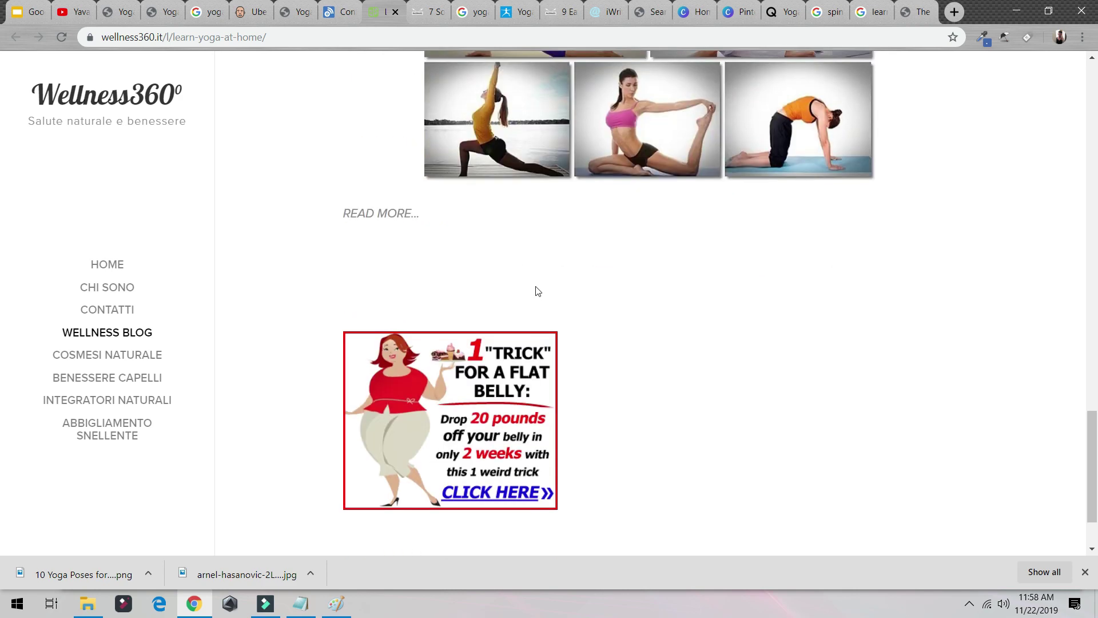
scroll(538, 292, "down", 2)
scroll(534, 304, "up", 20)
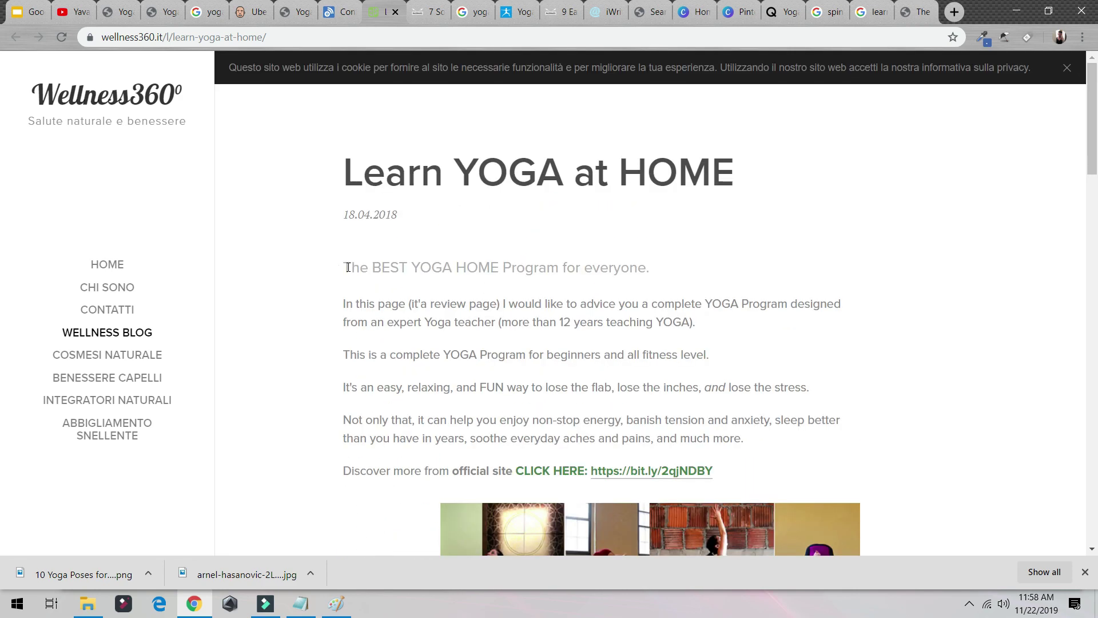
Highlight the article text from "The BEST YOGA HOME Program" through the order form section, then return to the BuzzSumo results
left_click_drag(348, 267, 814, 428)
scroll(726, 421, "down", 12)
scroll(797, 420, "down", 3)
scroll(809, 427, "down", 5)
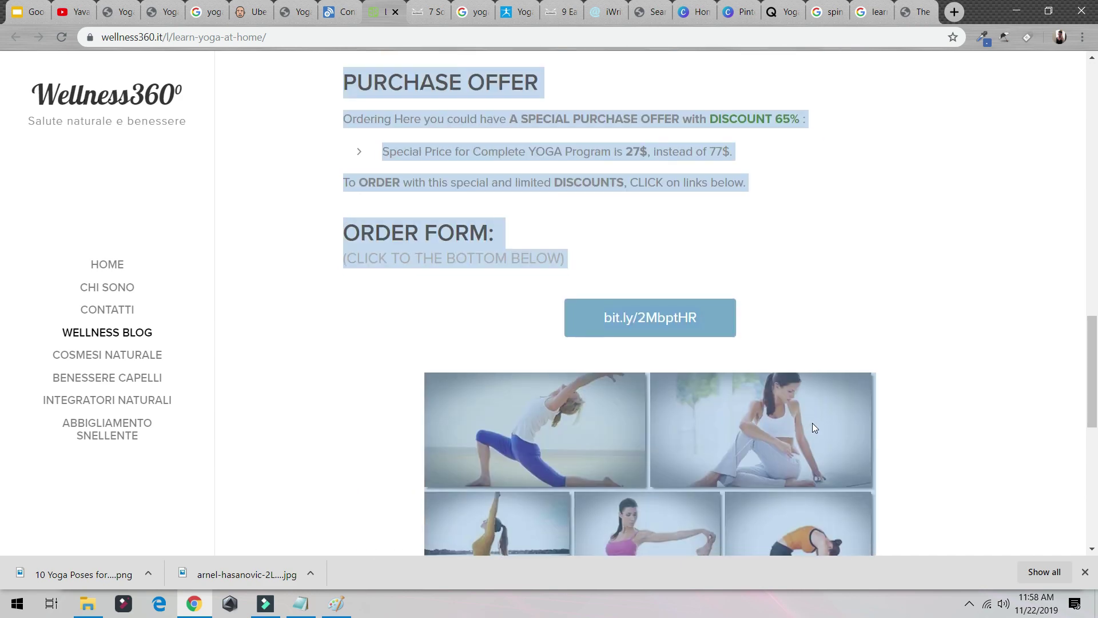
left_click(342, 12)
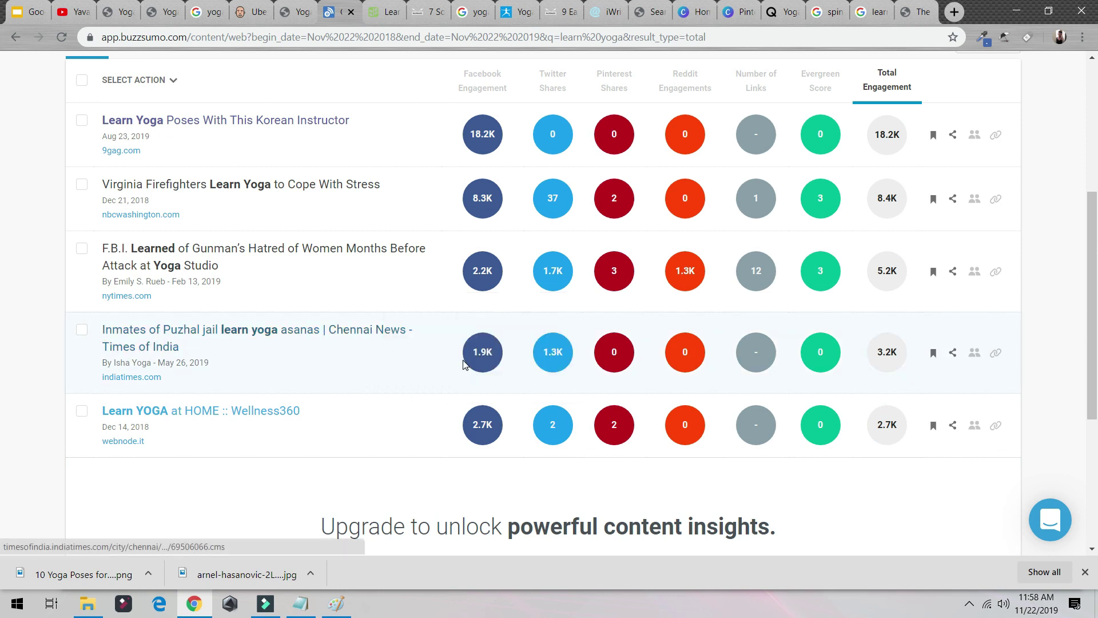
scroll(589, 410, "up", 3)
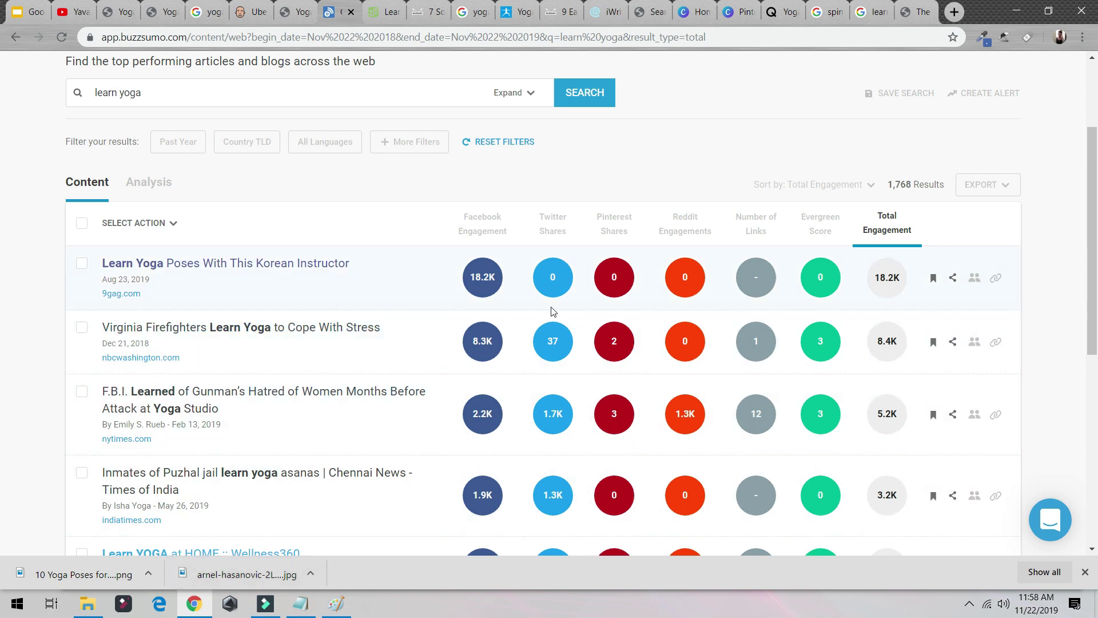
Switch to the Ubersuggest keyword list and load the keyword overview for "stretching the lower back and hip"
left_click(261, 12)
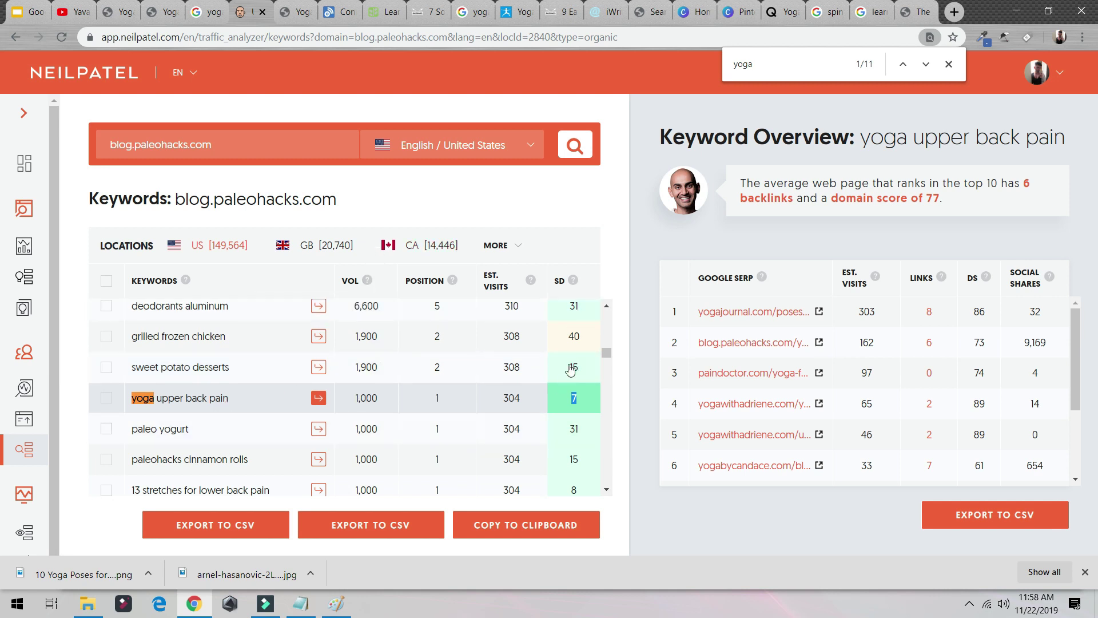
scroll(568, 343, "up", 3)
scroll(569, 329, "up", 5)
scroll(575, 380, "down", 6)
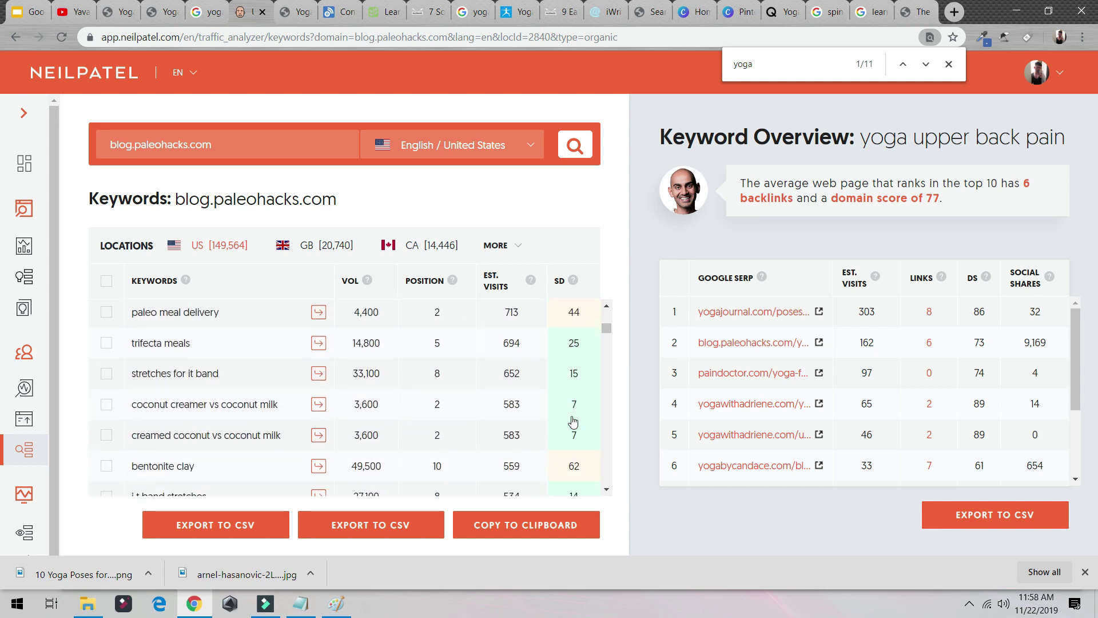
scroll(575, 385, "up", 3)
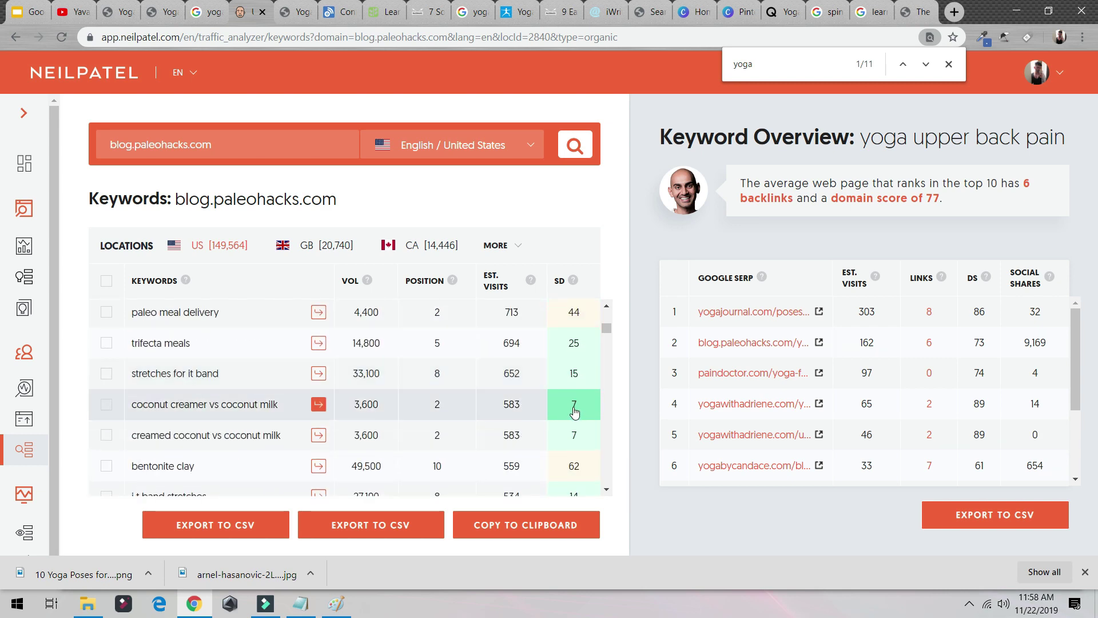
scroll(577, 415, "down", 3)
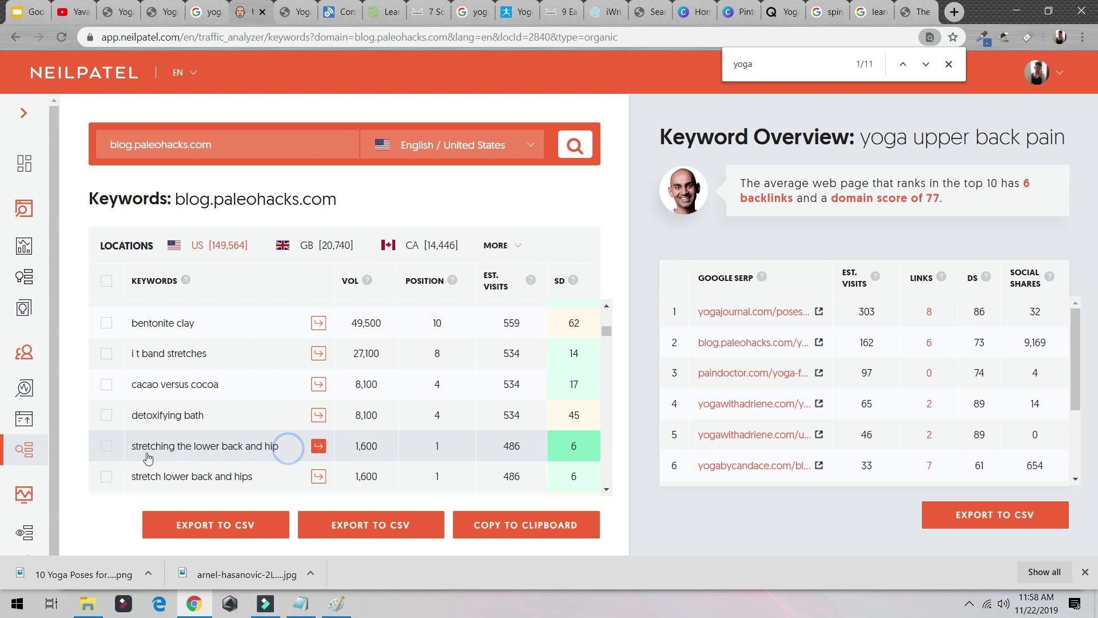
left_click_drag(284, 447, 137, 451)
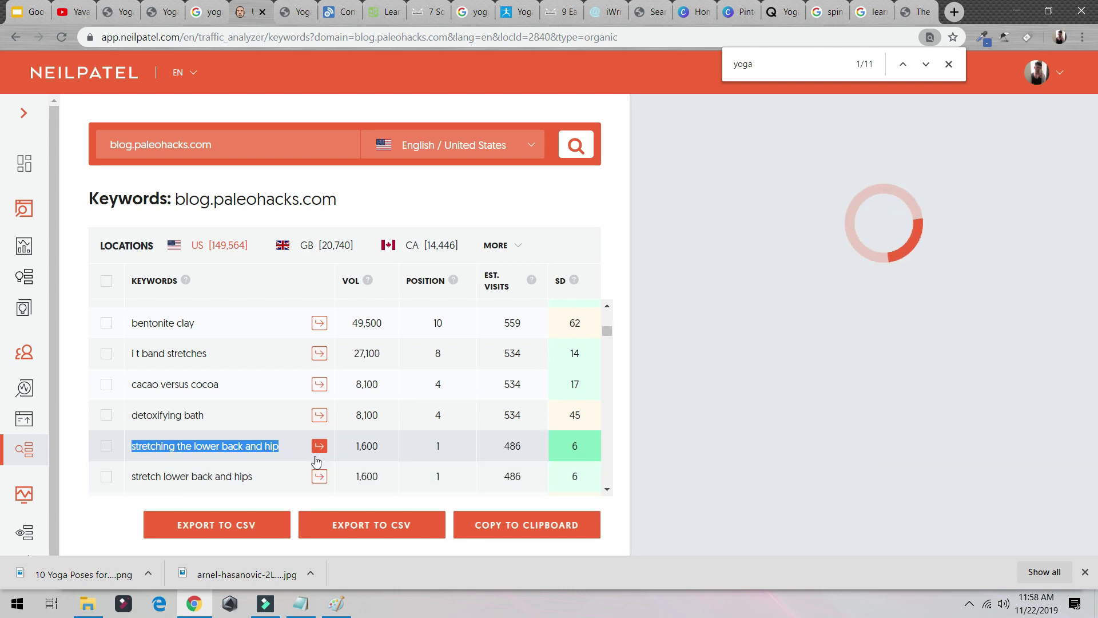
left_click(319, 446)
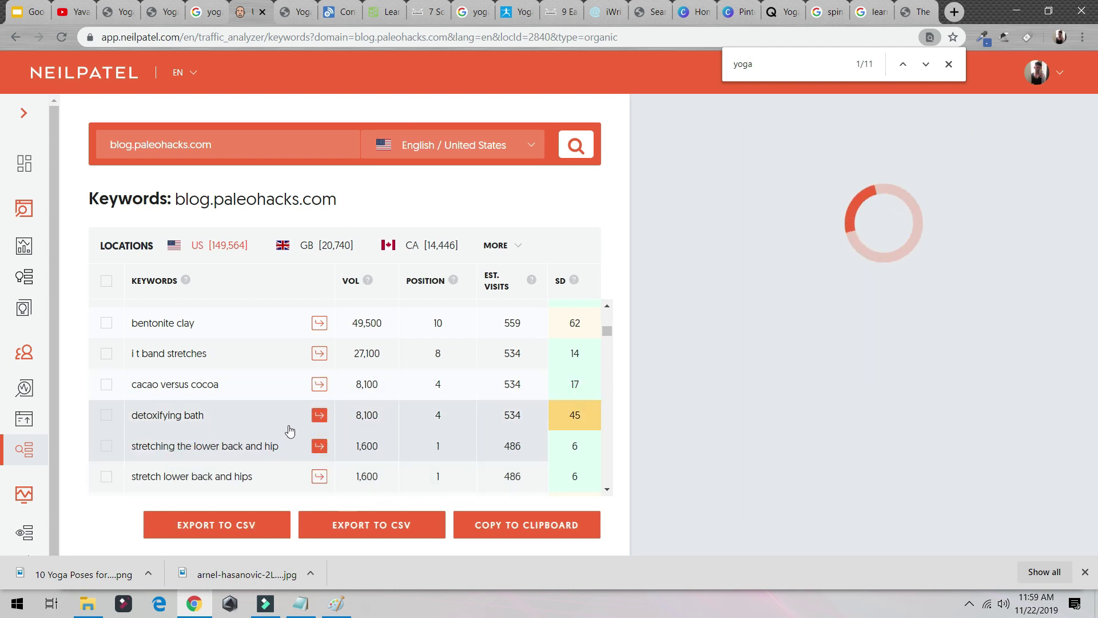
Return to the Google results tab and search for "stretching the lower back and hip"
left_click(869, 12)
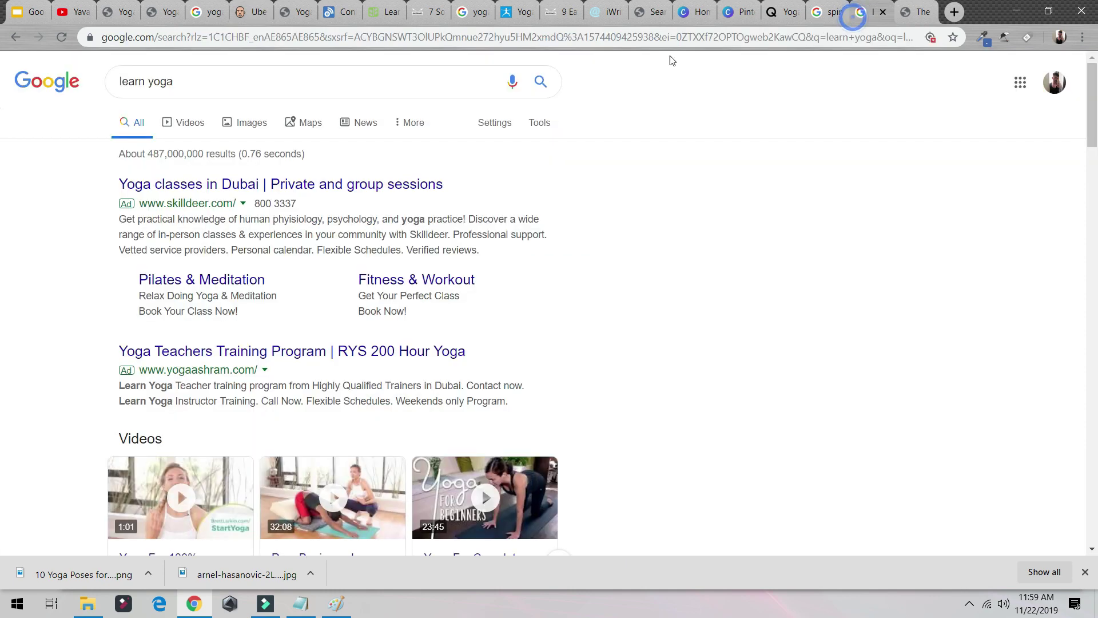
triple_click(282, 73)
type("stretching the lower back and hip")
key("Return")
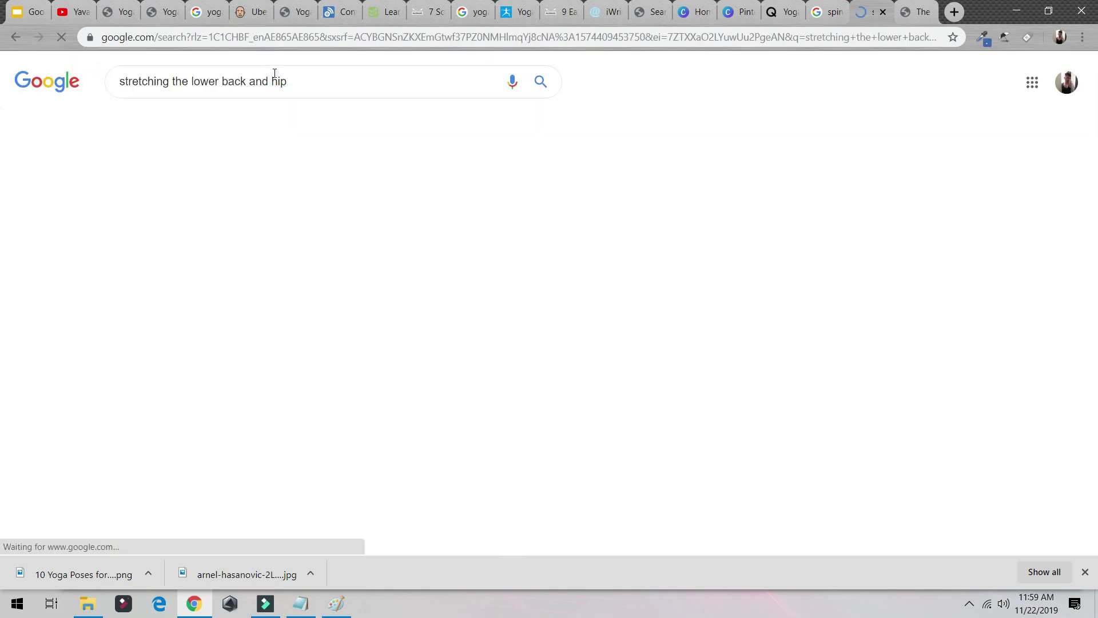
Look through the search results for competing articles and highlight the blog.paleohacks.com address
scroll(163, 115, "down", 2)
scroll(163, 114, "down", 3)
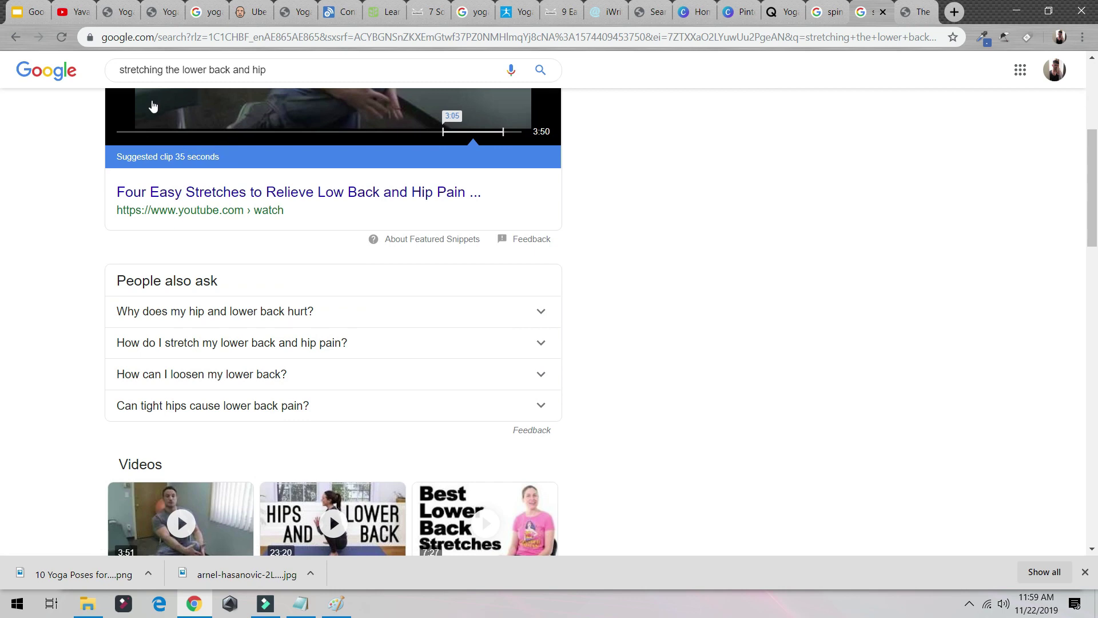
scroll(189, 143, "down", 9)
scroll(141, 165, "down", 1)
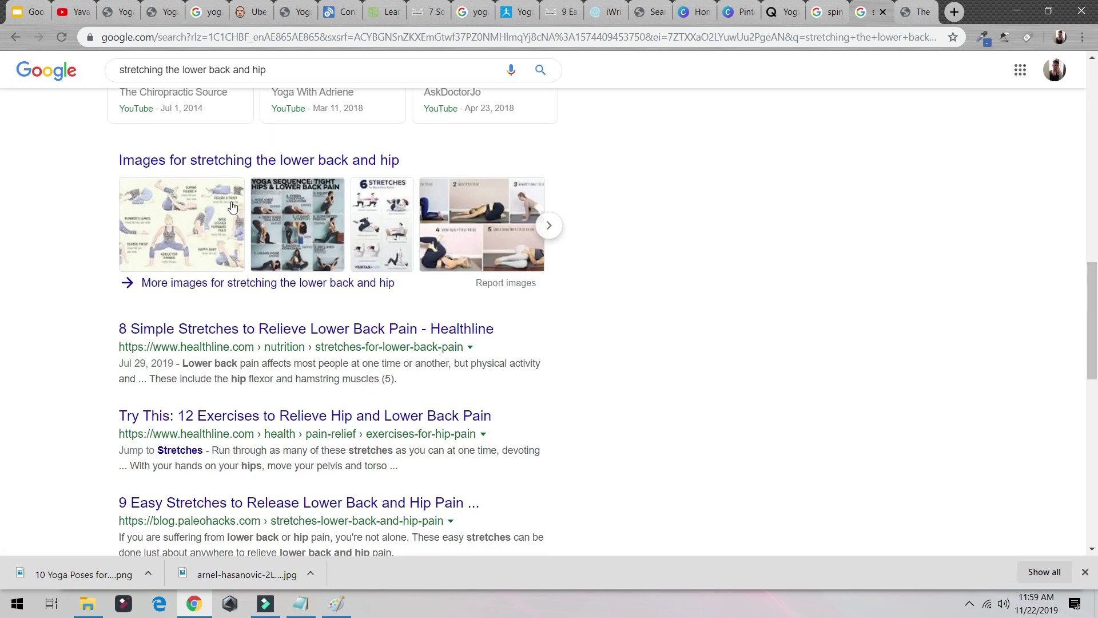
scroll(232, 206, "down", 3)
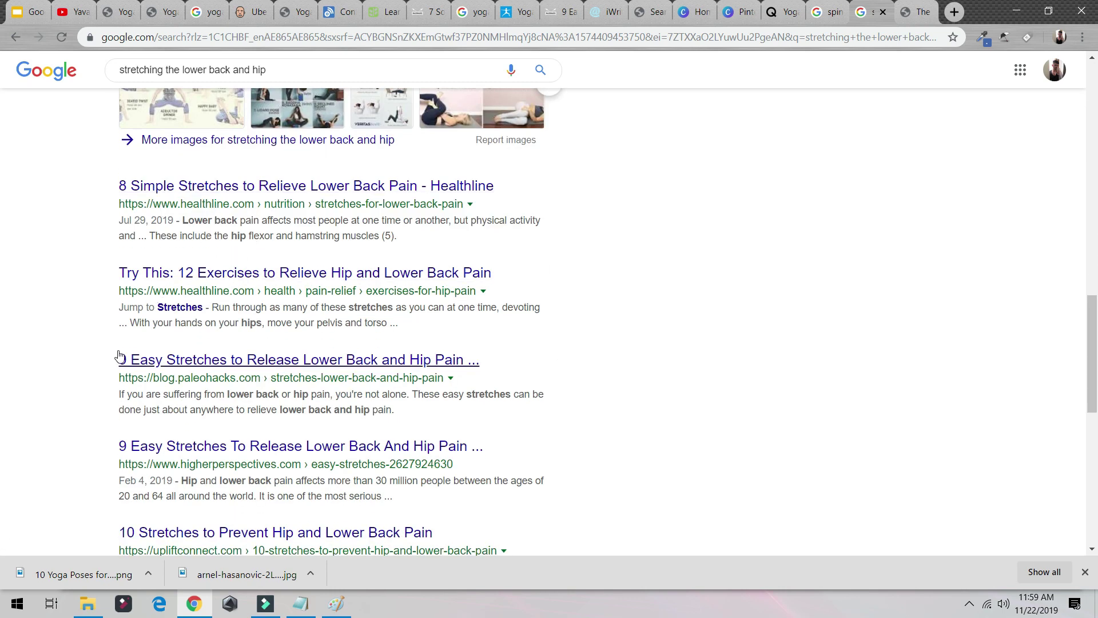
left_click_drag(91, 374, 252, 379)
scroll(133, 270, "down", 5)
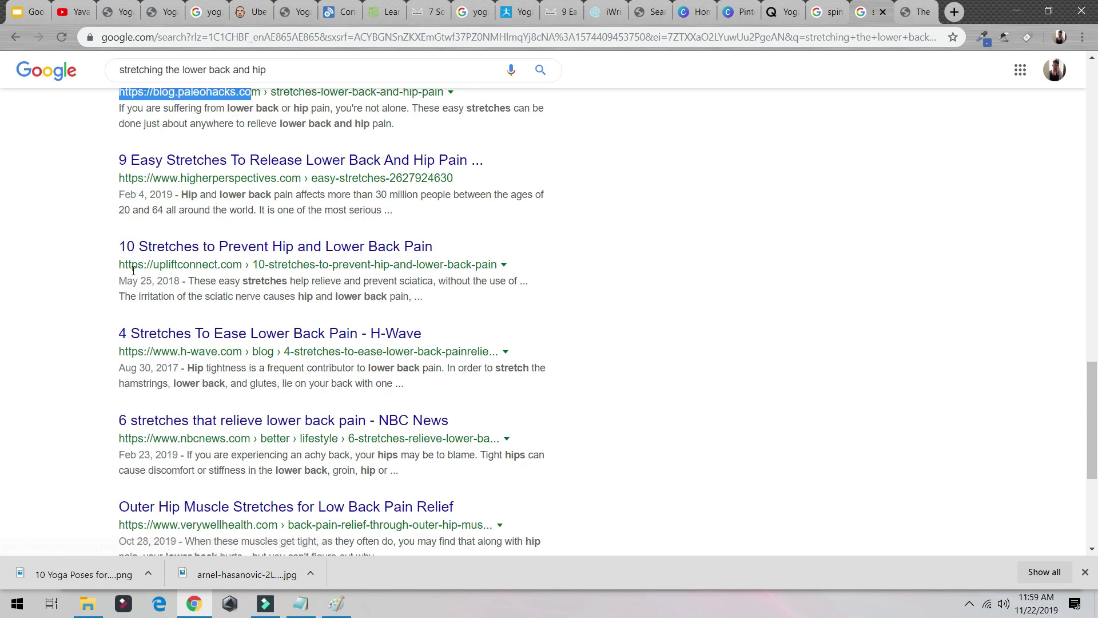
Highlight the total result count and go to the second page of the search results
scroll(134, 270, "up", 15)
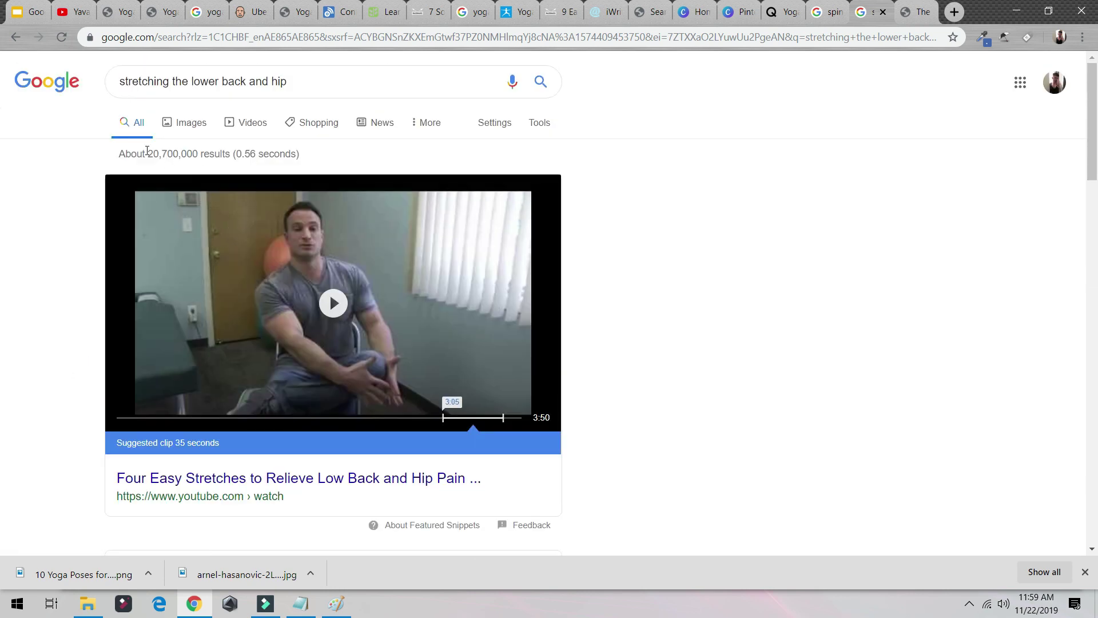
left_click_drag(147, 151, 234, 155)
scroll(213, 332, "down", 20)
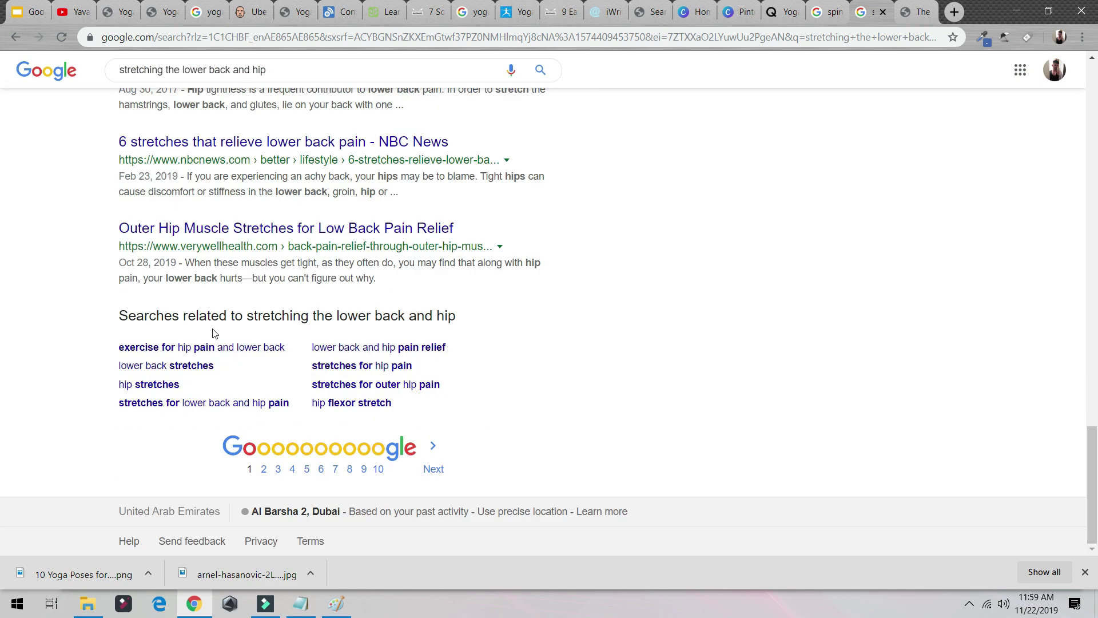
left_click(264, 470)
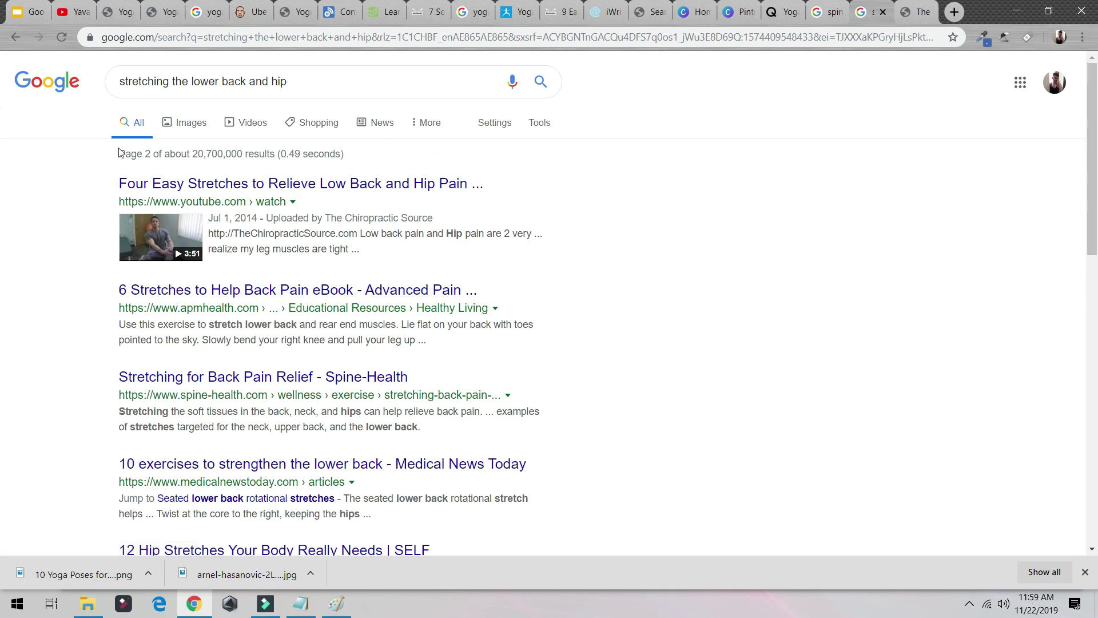
Return to the first page of the search results and go back to the second page
scroll(255, 275, "down", 20)
left_click(275, 470)
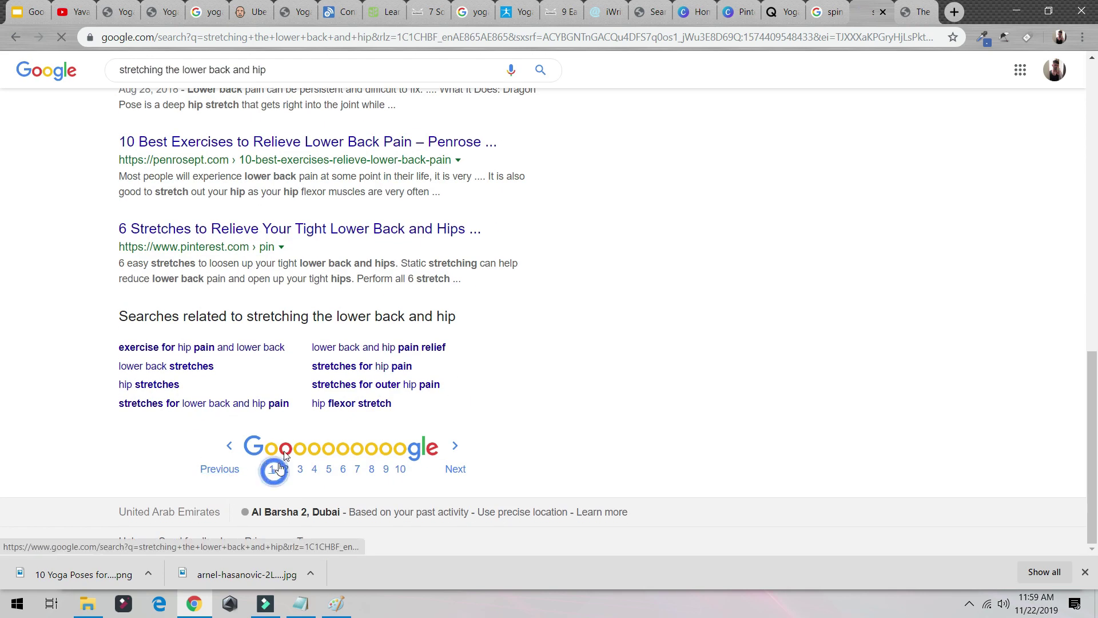
scroll(221, 422, "down", 5)
scroll(306, 462, "up", 5)
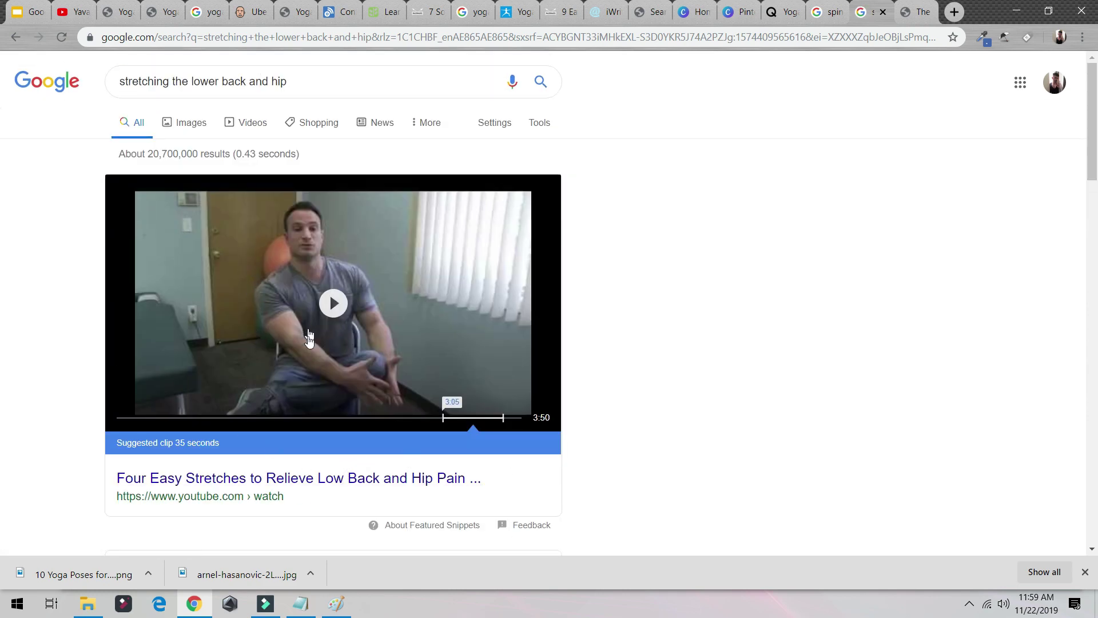
scroll(264, 459, "down", 20)
left_click(264, 468)
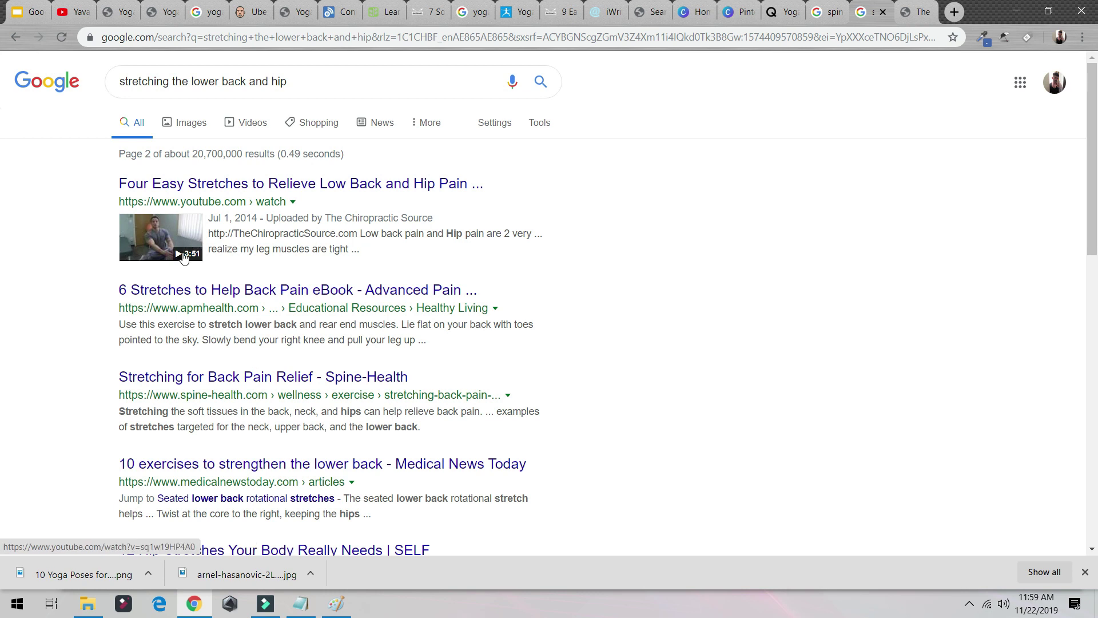
Highlight the YouTube result's description and look through the remaining results on the second page
left_click_drag(257, 233, 350, 248)
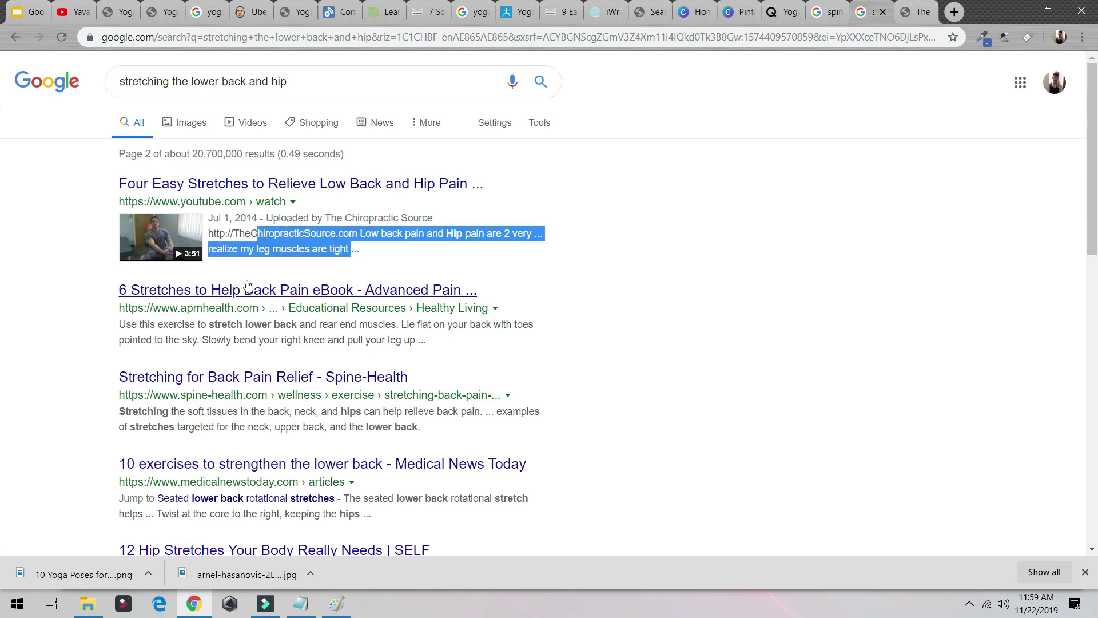
scroll(245, 285, "down", 6)
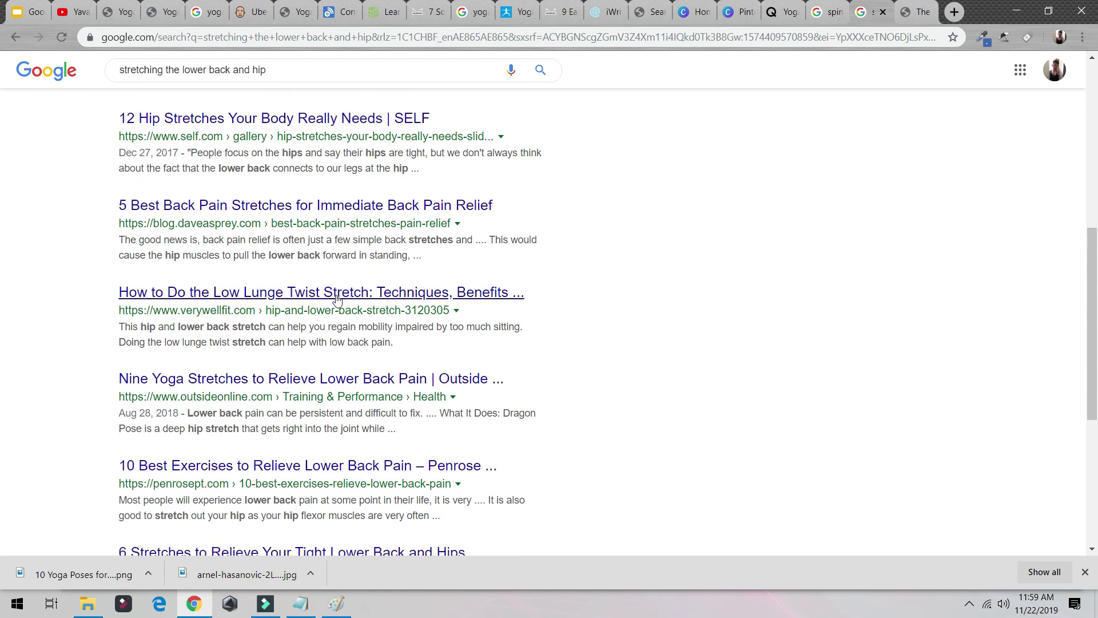
scroll(338, 294, "down", 5)
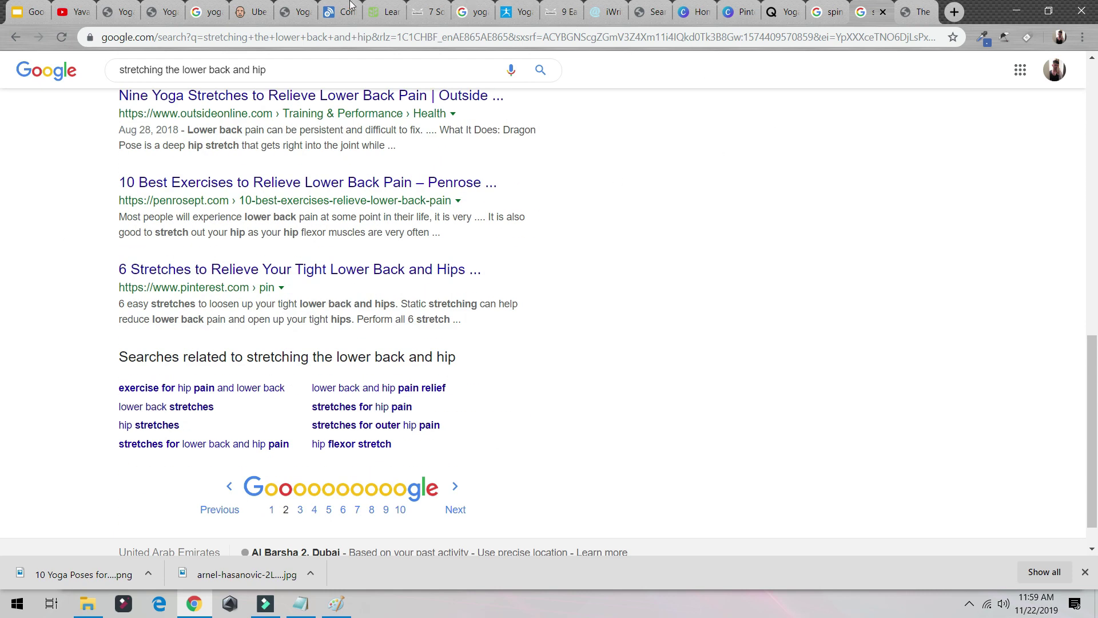
Switch to the Ubersuggest keyword list for blog.paleohacks.com and look over the keywords following "stretching the lower back and hip"
left_click(252, 11)
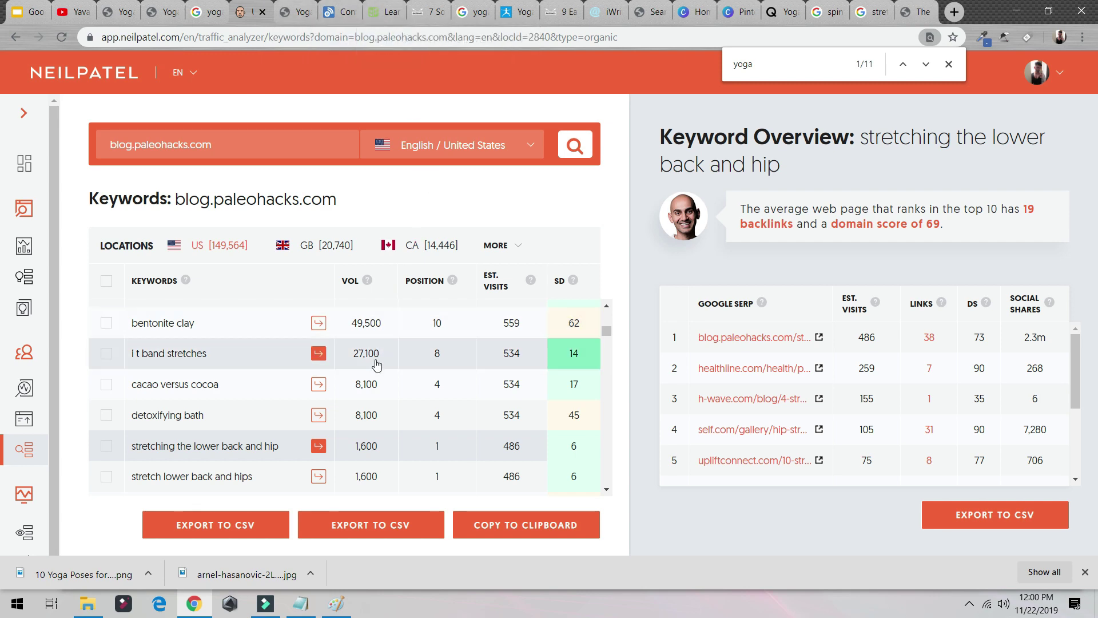
scroll(404, 370, "down", 3)
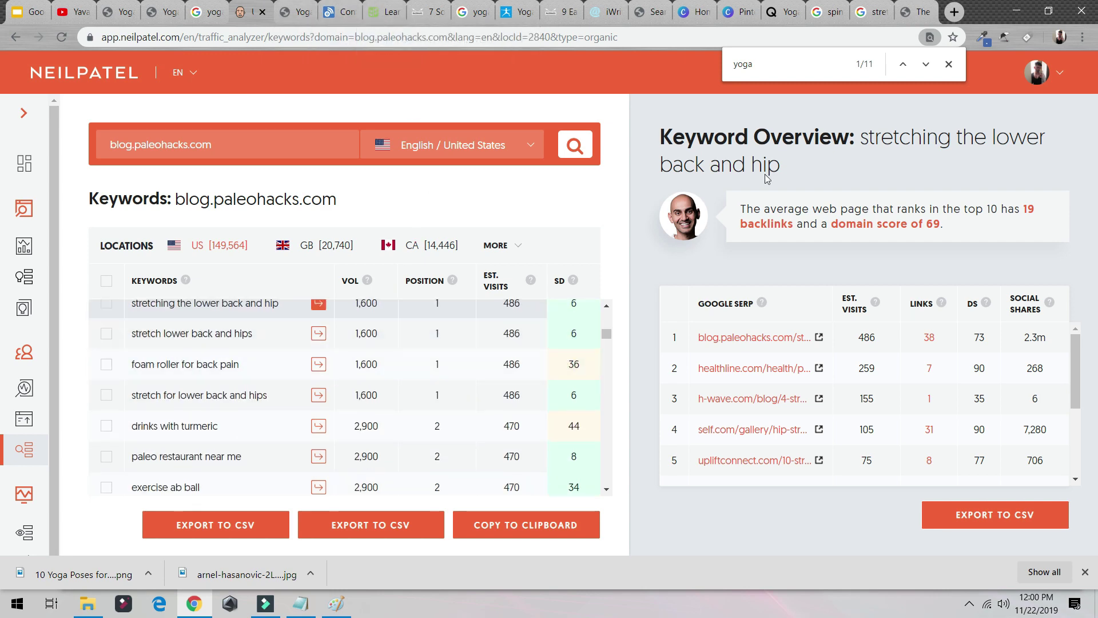
Switch to the PaleoHacks article "9 Yoga Poses for Upper Back Pain" and look through its pose images and instructions
left_click(833, 8)
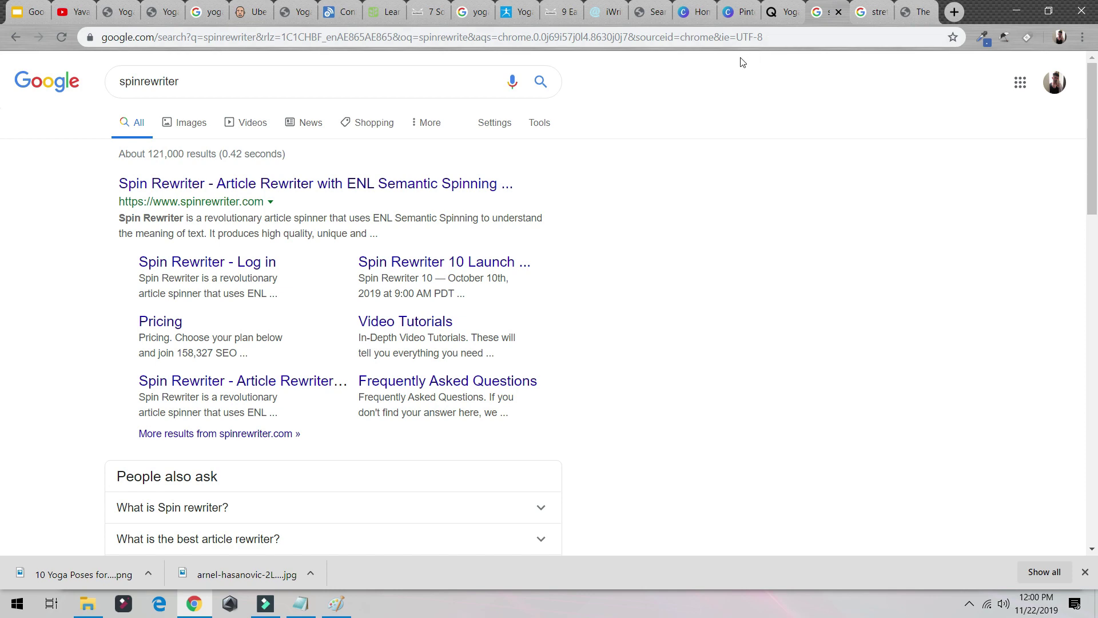
left_click(654, 8)
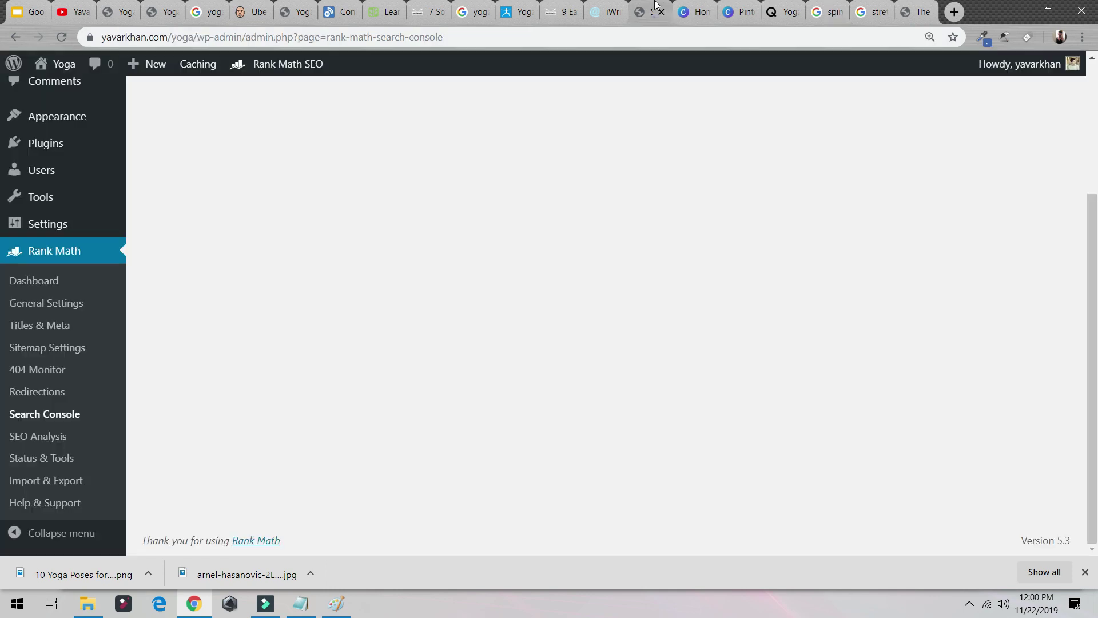
left_click(577, 7)
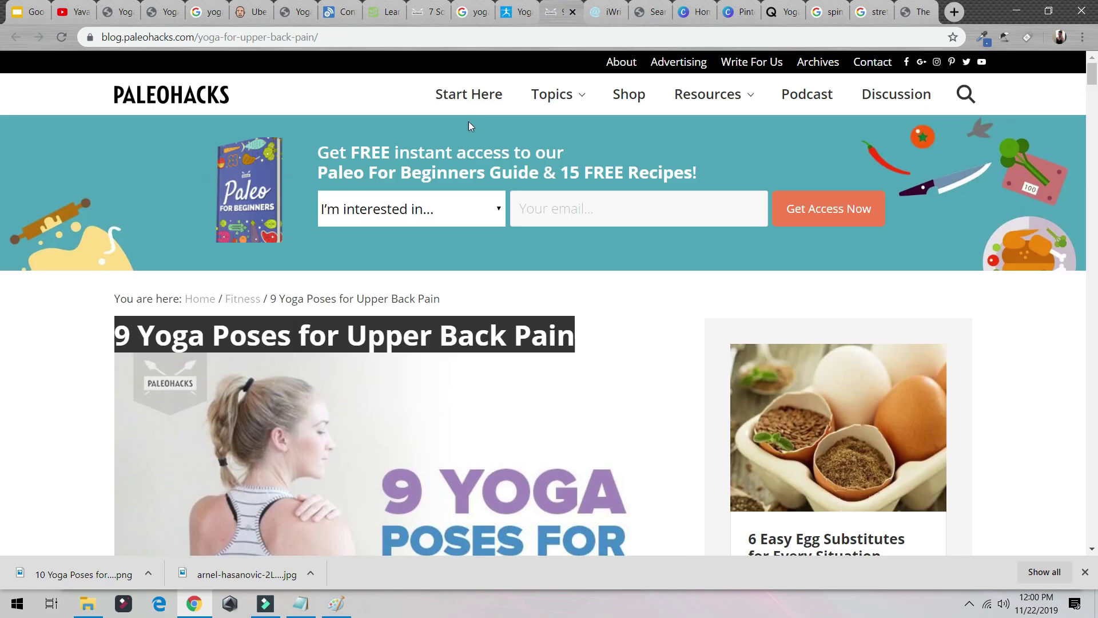
left_click(102, 327)
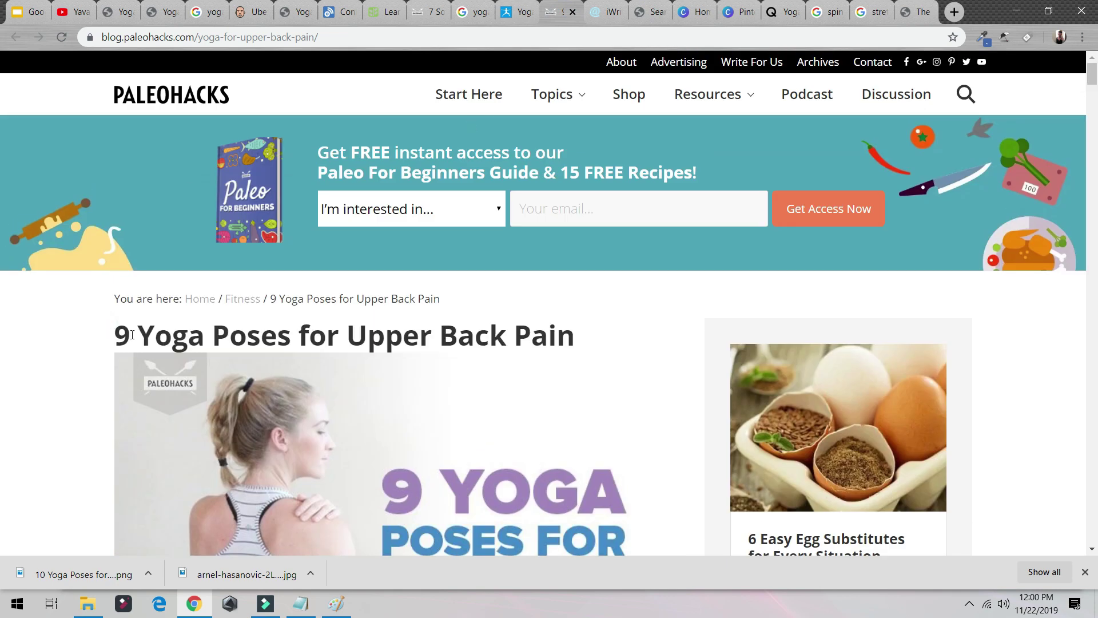
triple_click(132, 335)
left_click(124, 336)
scroll(175, 252, "down", 20)
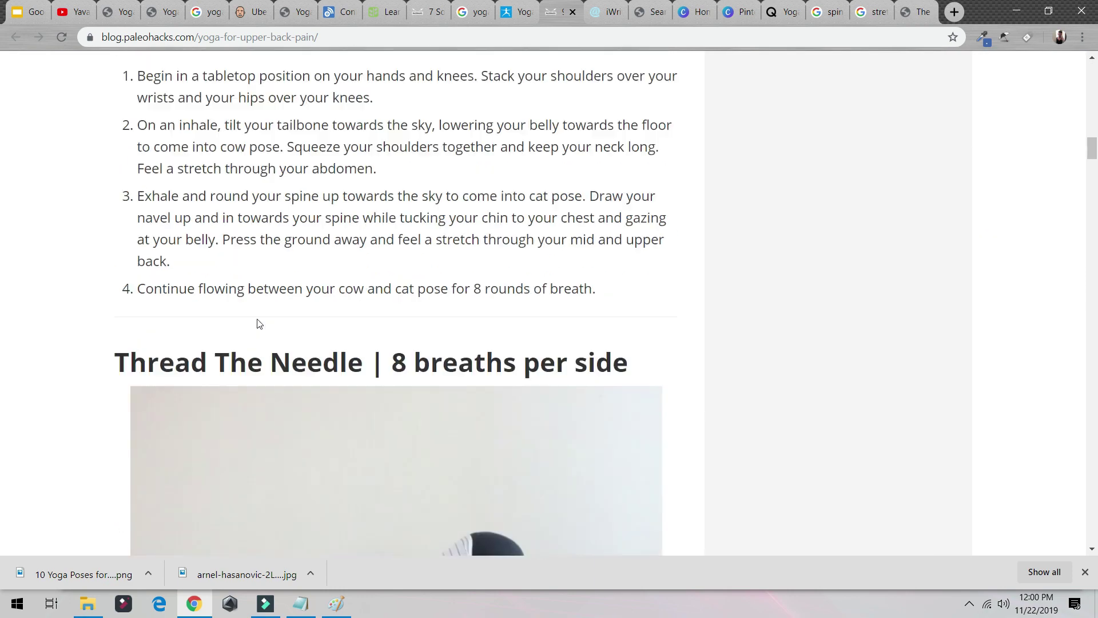
scroll(263, 319, "down", 20)
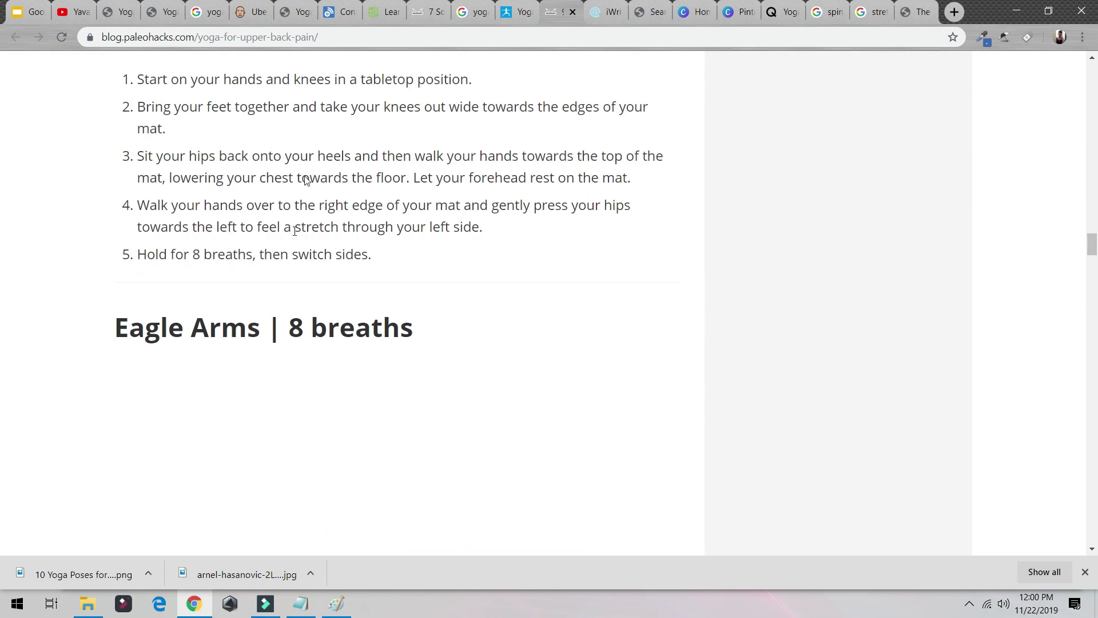
scroll(449, 256, "down", 12)
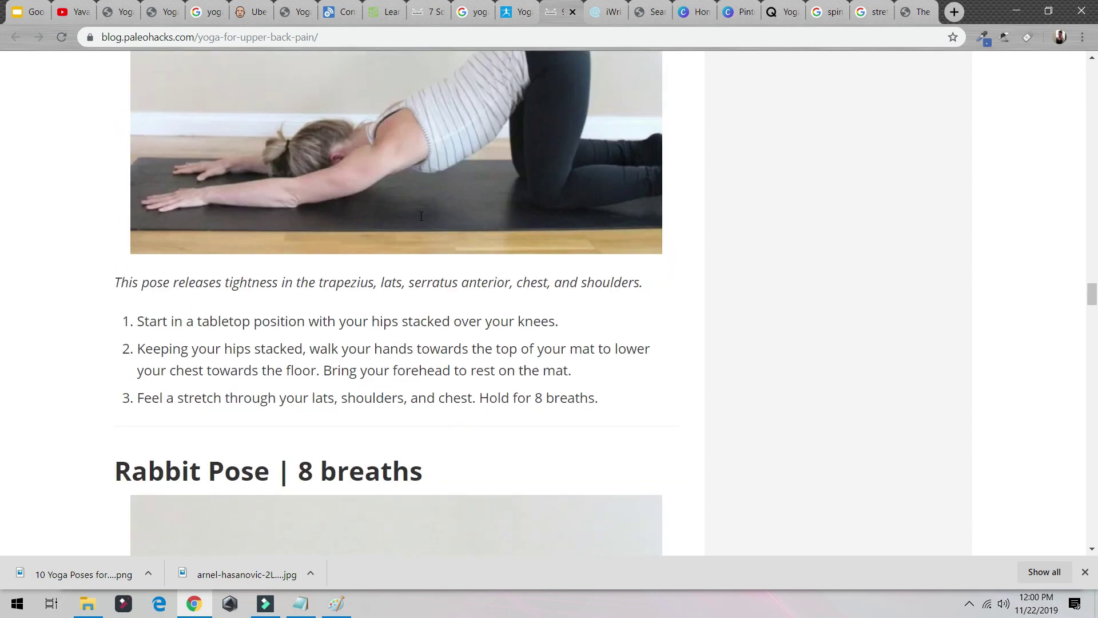
scroll(427, 262, "down", 2)
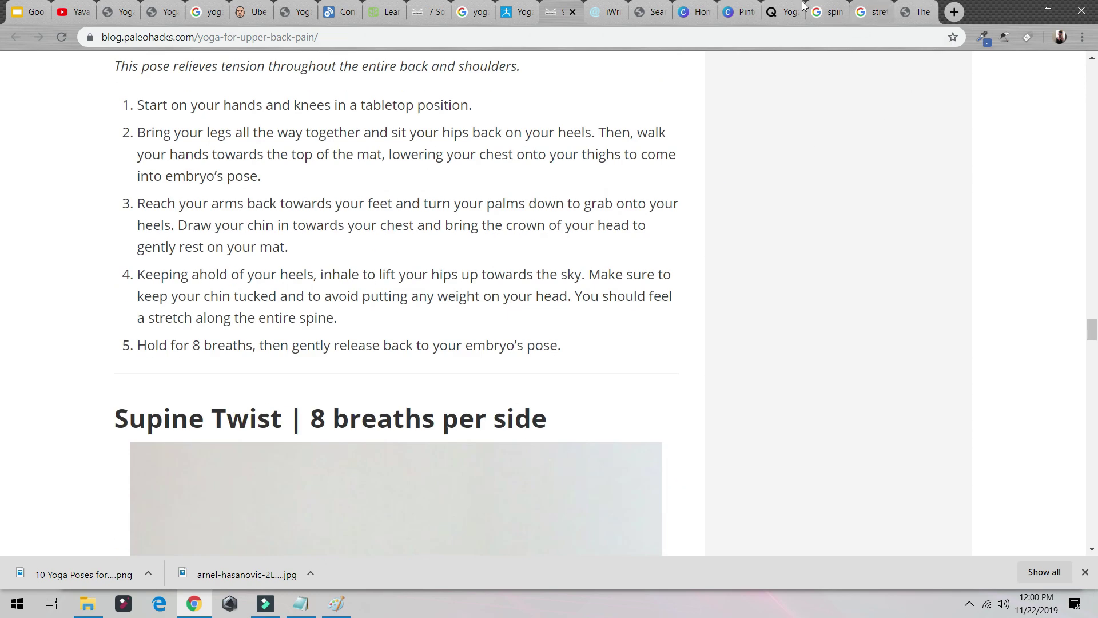
Open Unsplash in a new browser tab, search for "yoga" and browse the photos
left_click(956, 14)
type("unsp")
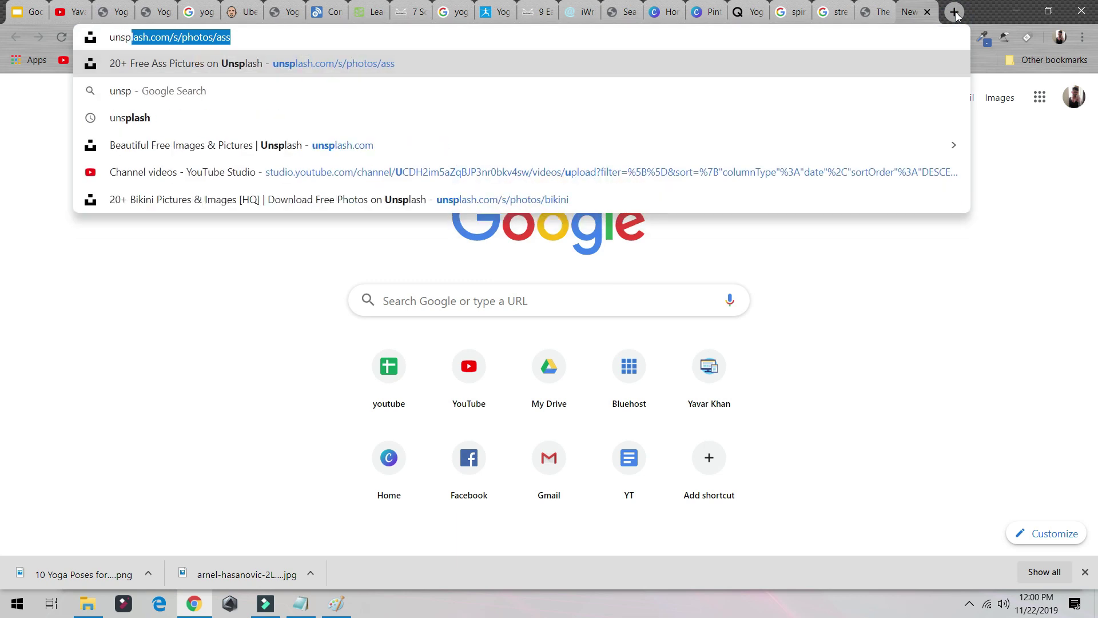
key("Return")
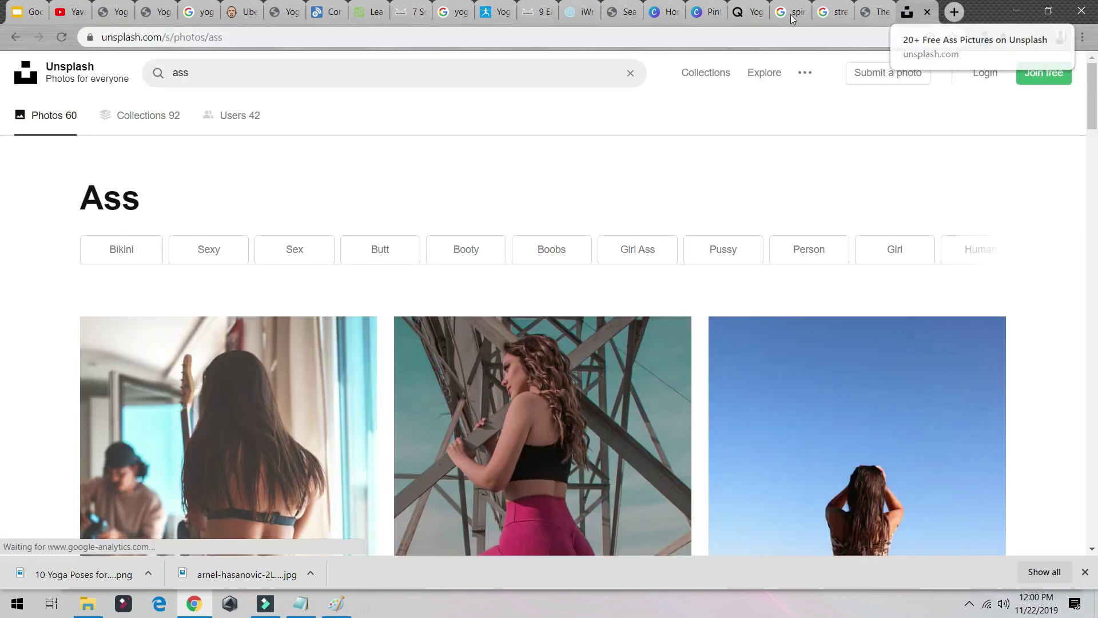
left_click(351, 93)
double_click(353, 76)
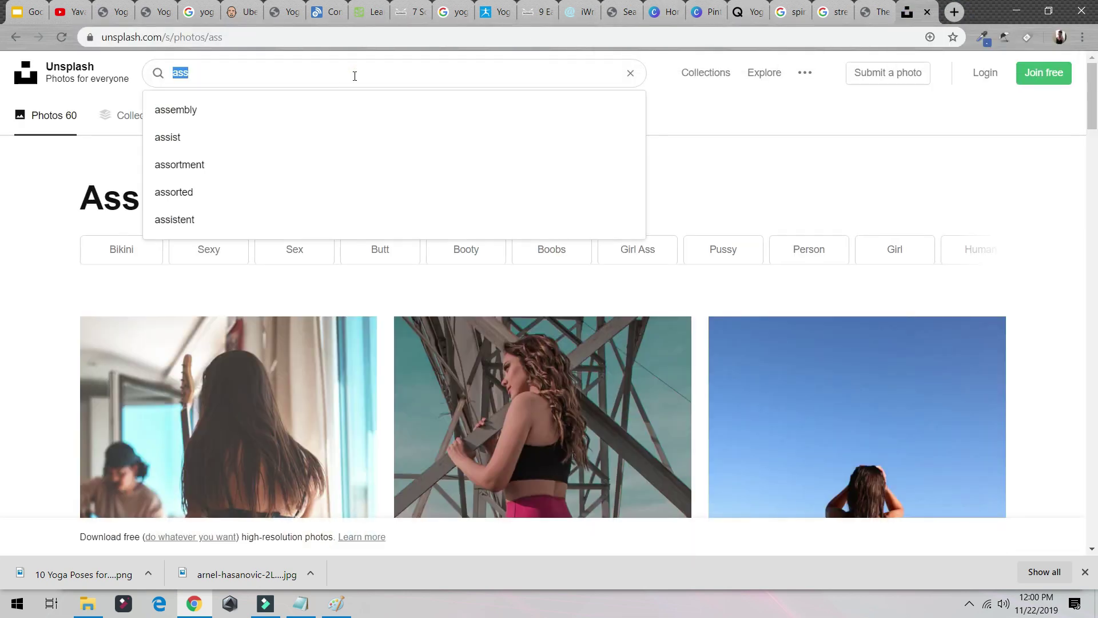
type("yogsa")
key("Return")
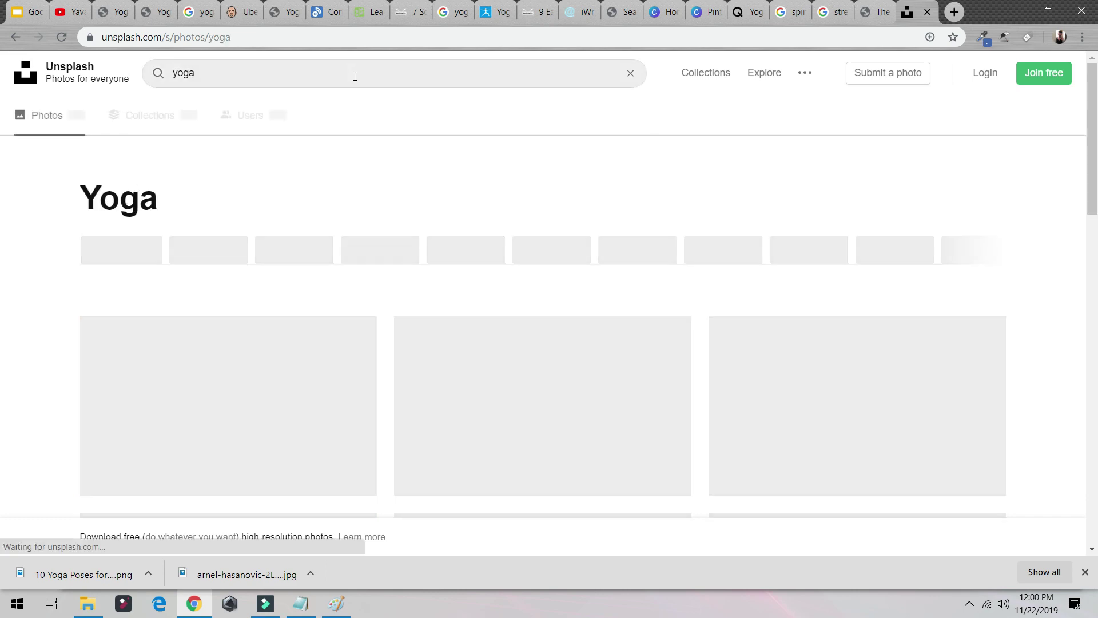
scroll(600, 175, "down", 4)
scroll(600, 175, "down", 14)
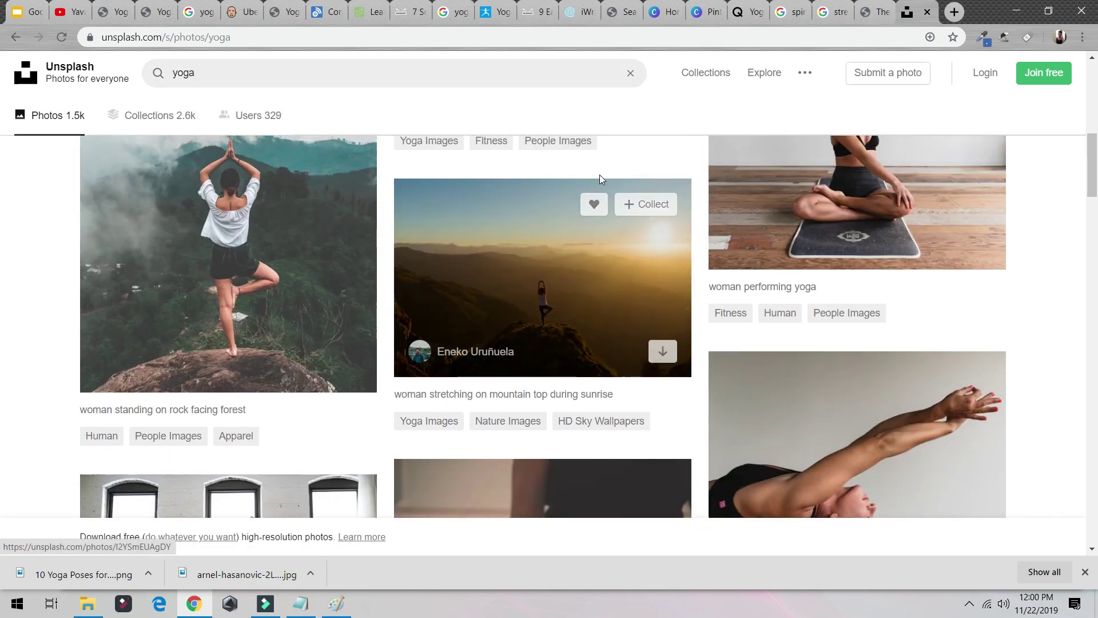
scroll(548, 318, "down", 15)
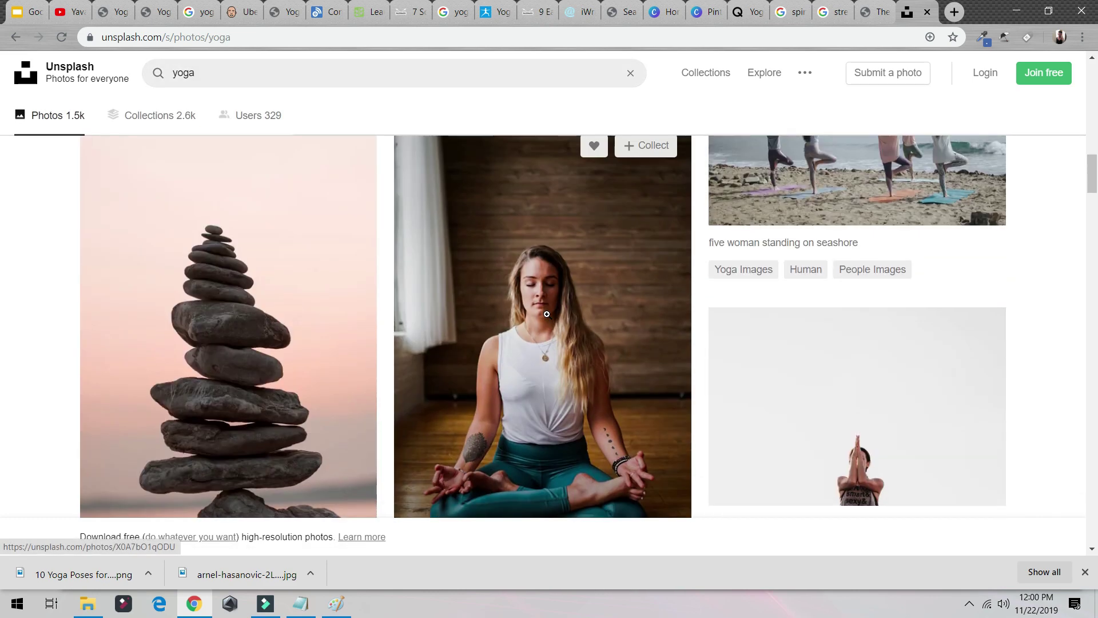
scroll(561, 283, "down", 15)
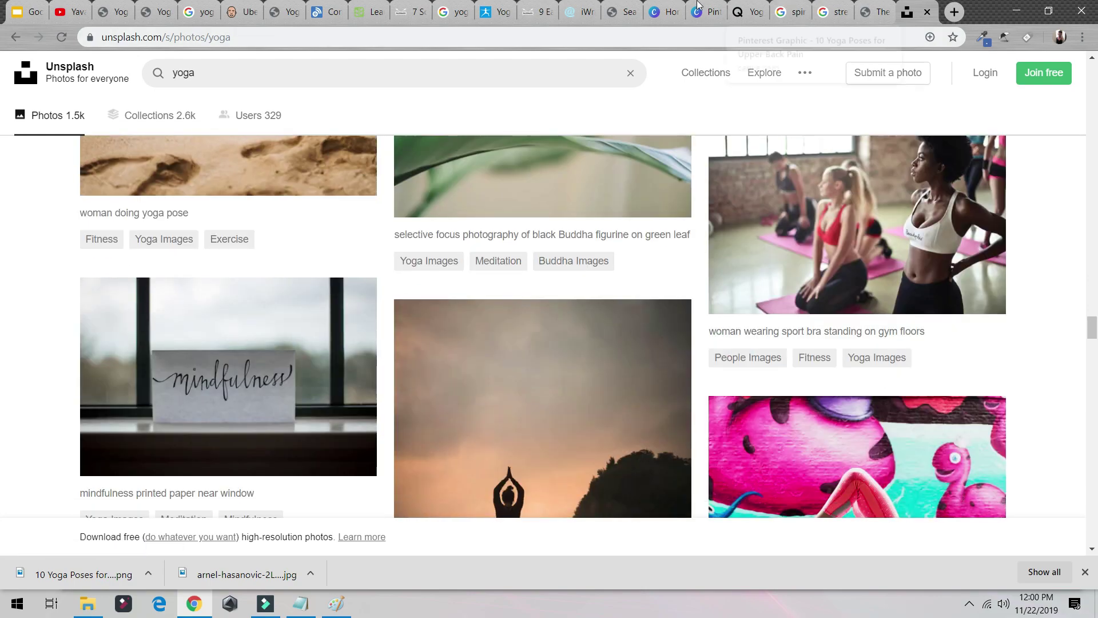
Look over the Canva home page and the Yoga site's home page in their open browser tabs
left_click(665, 11)
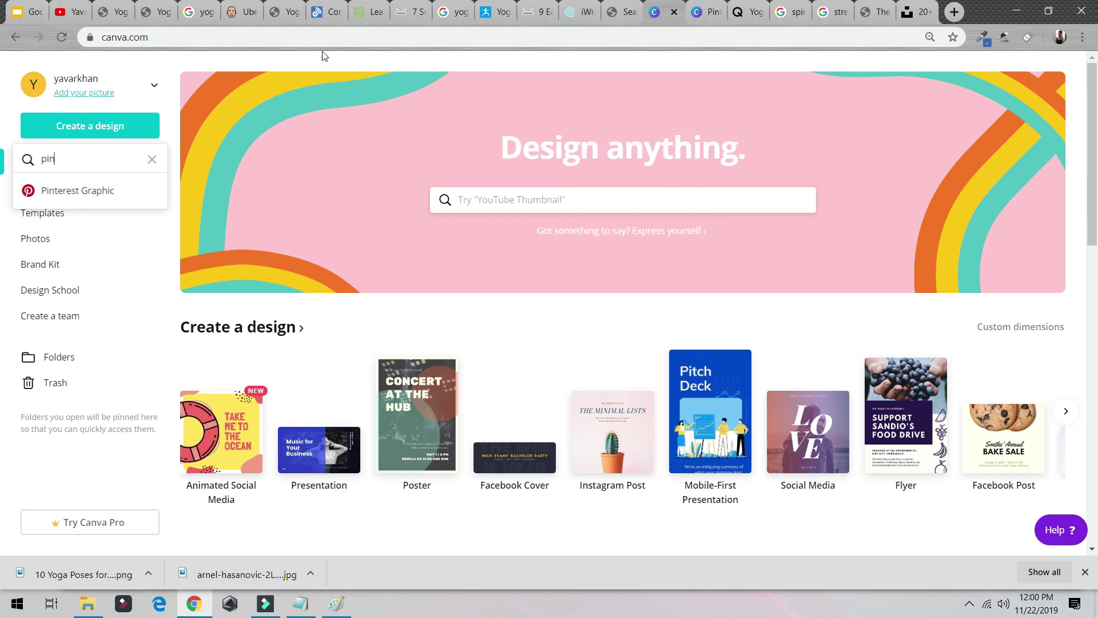
left_click(163, 10)
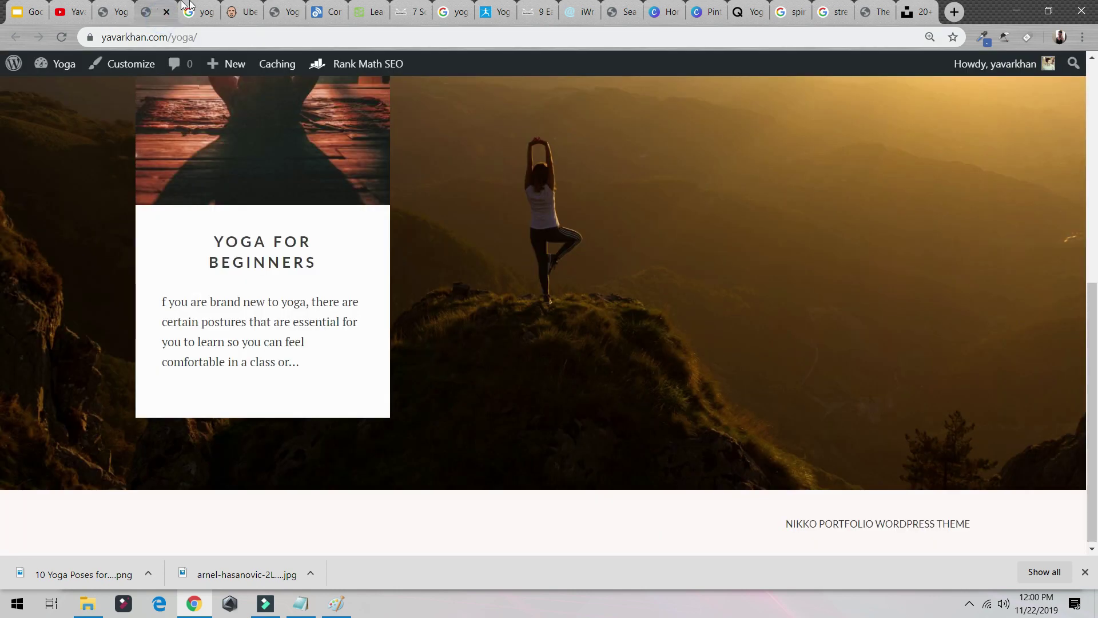
left_click(282, 11)
left_click(114, 13)
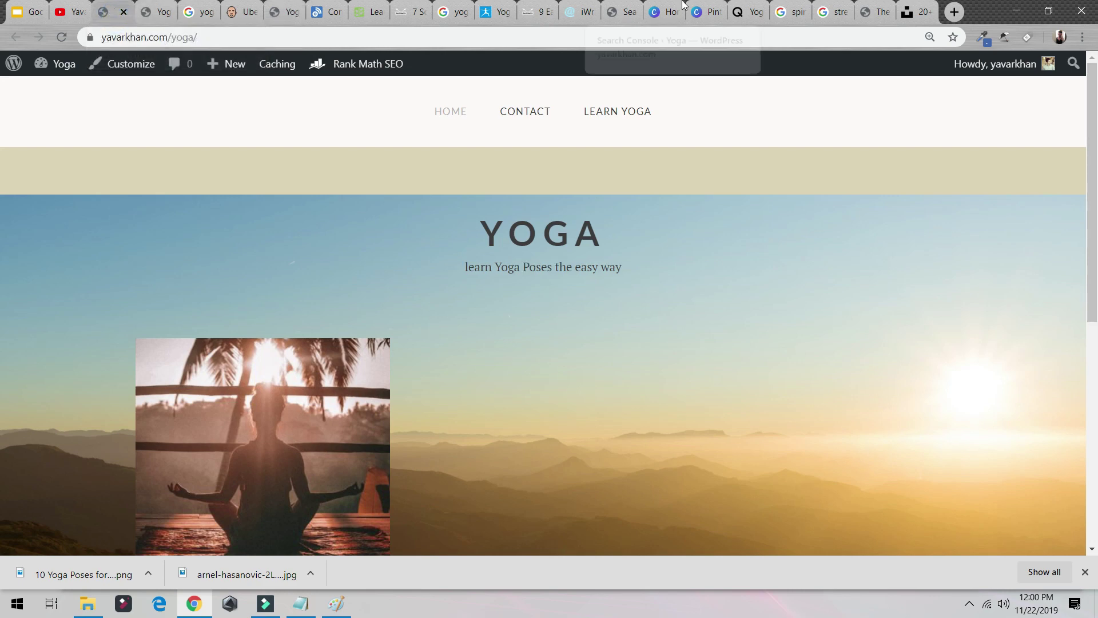
Switch to the Yoga site's WordPress admin and open the draft "10 Yoga Poses for Upper Back Pain" for editing
left_click(619, 11)
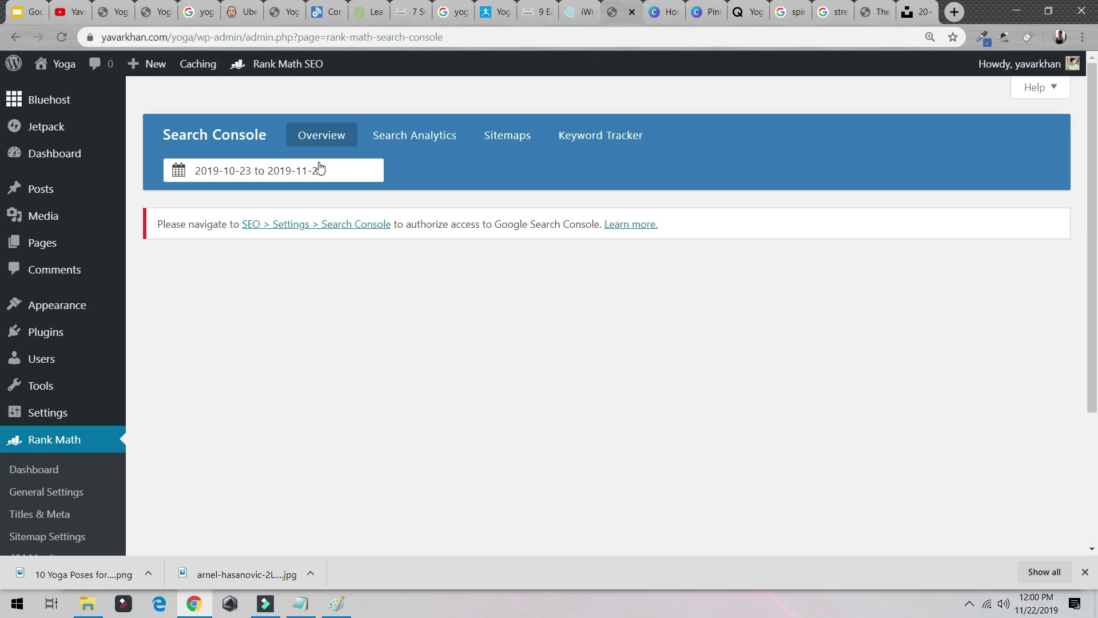
left_click(56, 181)
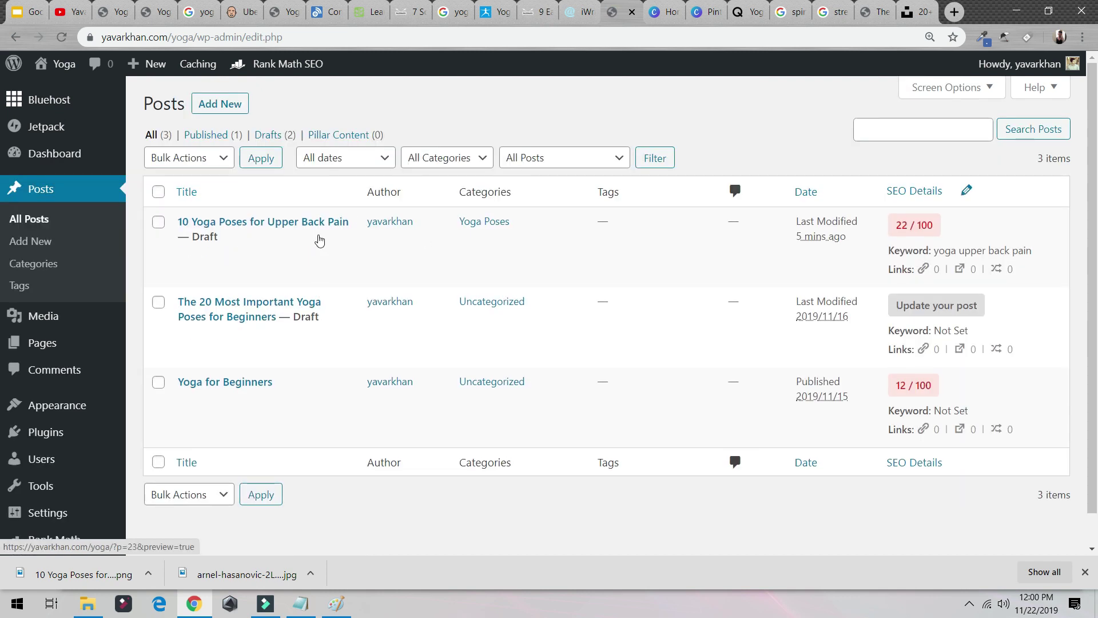
left_click(187, 254)
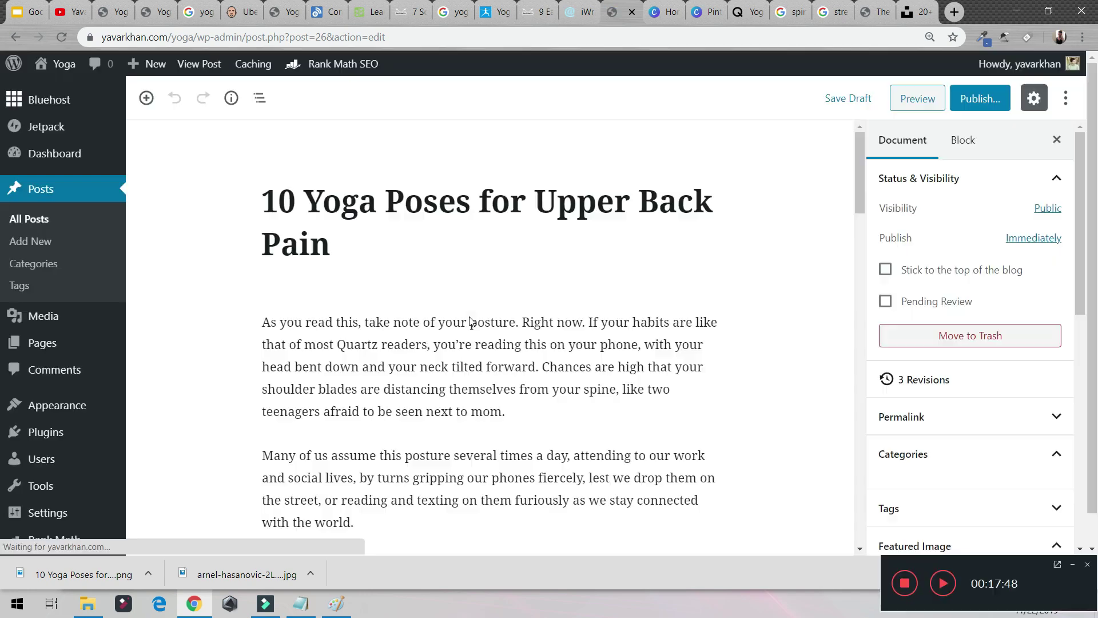
Review the post's Rank Math checks for Basic SEO, Additional and Title Readability and its search snippet preview
scroll(744, 305, "down", 20)
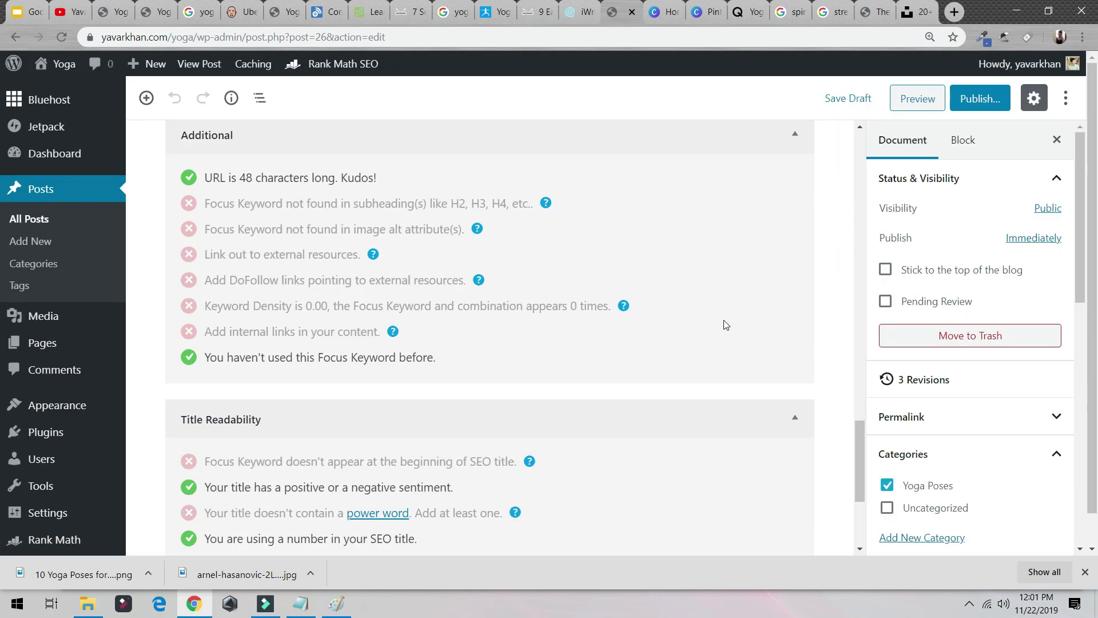
scroll(337, 286, "up", 6)
scroll(232, 246, "up", 3)
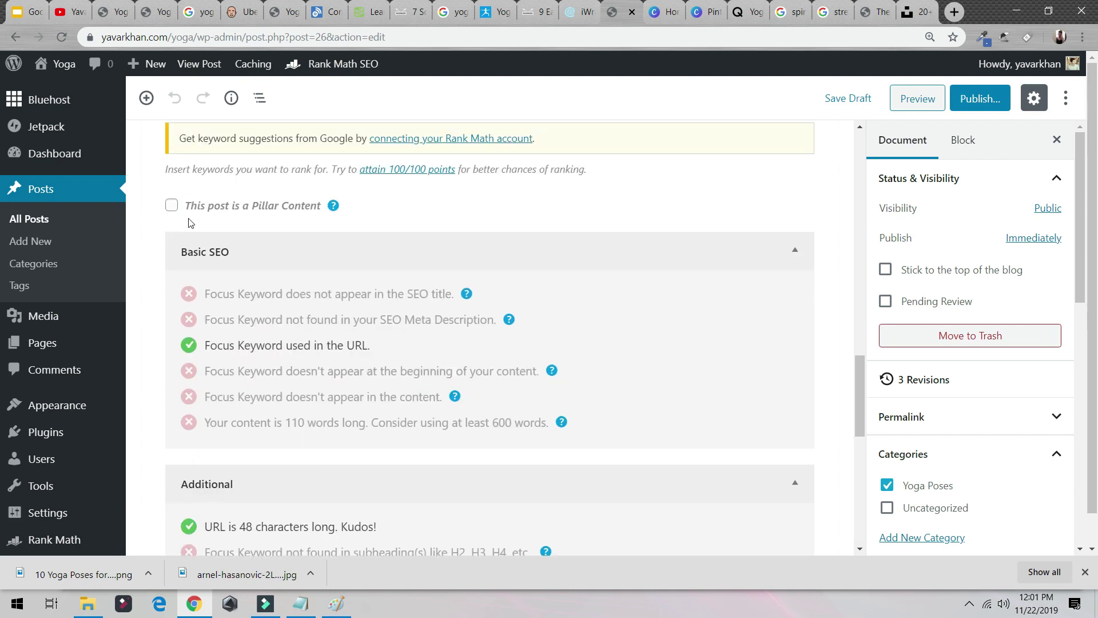
scroll(228, 240, "down", 12)
scroll(258, 344, "up", 18)
scroll(269, 286, "up", 3)
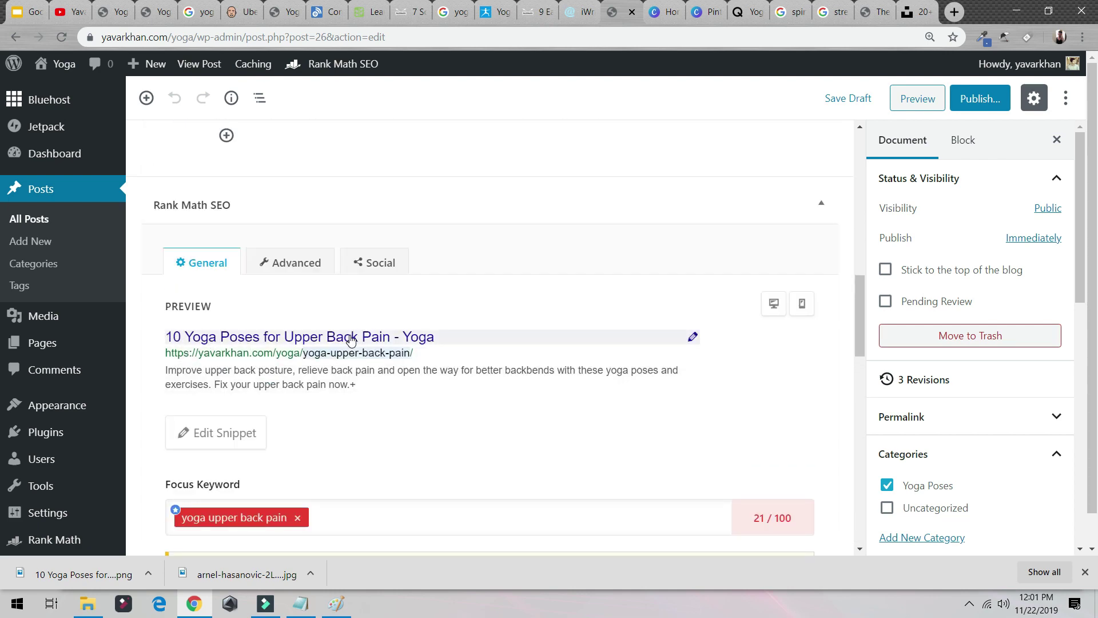
Open the snippet's meta description and review Rank Math's Advanced robots meta, canonical URL and redirect settings for the post
left_click(290, 381)
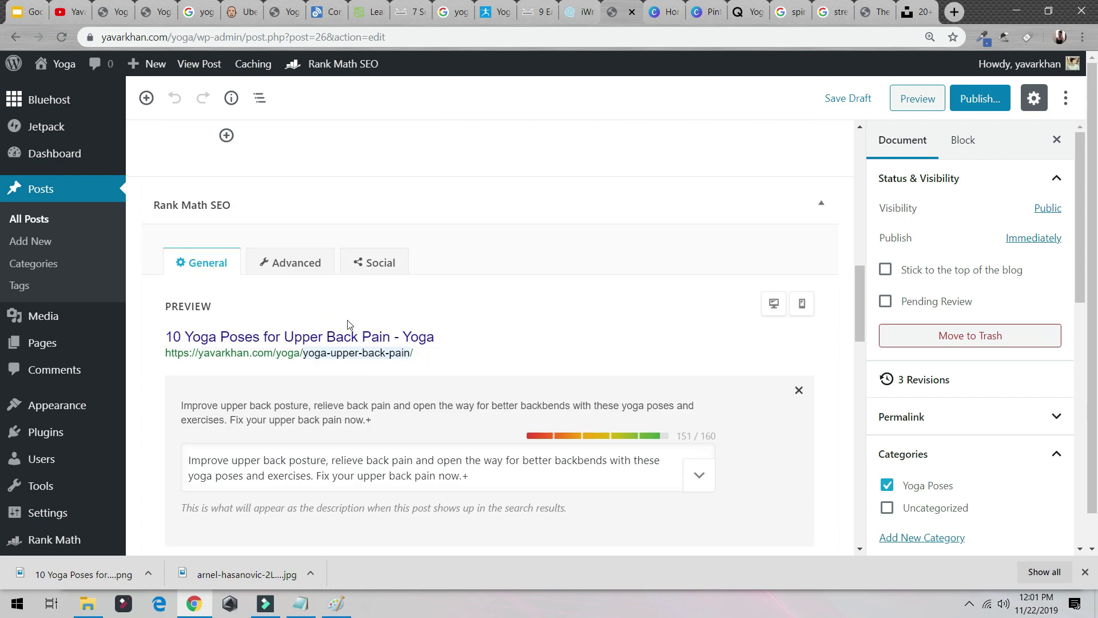
left_click(279, 264)
scroll(274, 319, "down", 5)
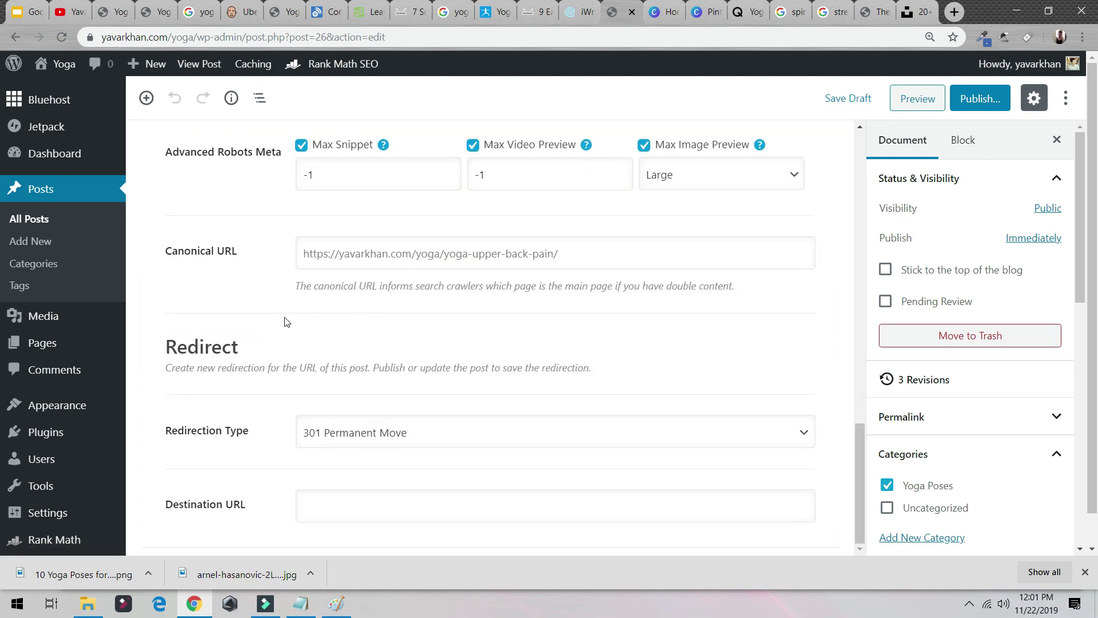
scroll(345, 332, "up", 5)
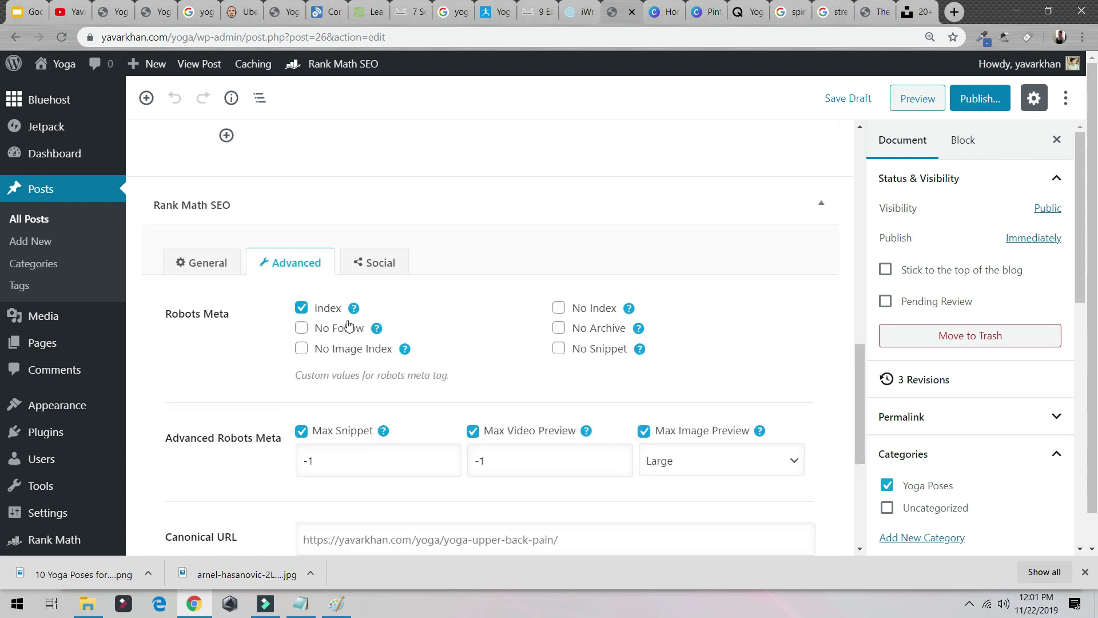
Review the post's Rank Math social sharing settings for Facebook, including the recommended image size, and the post's featured image
left_click(367, 276)
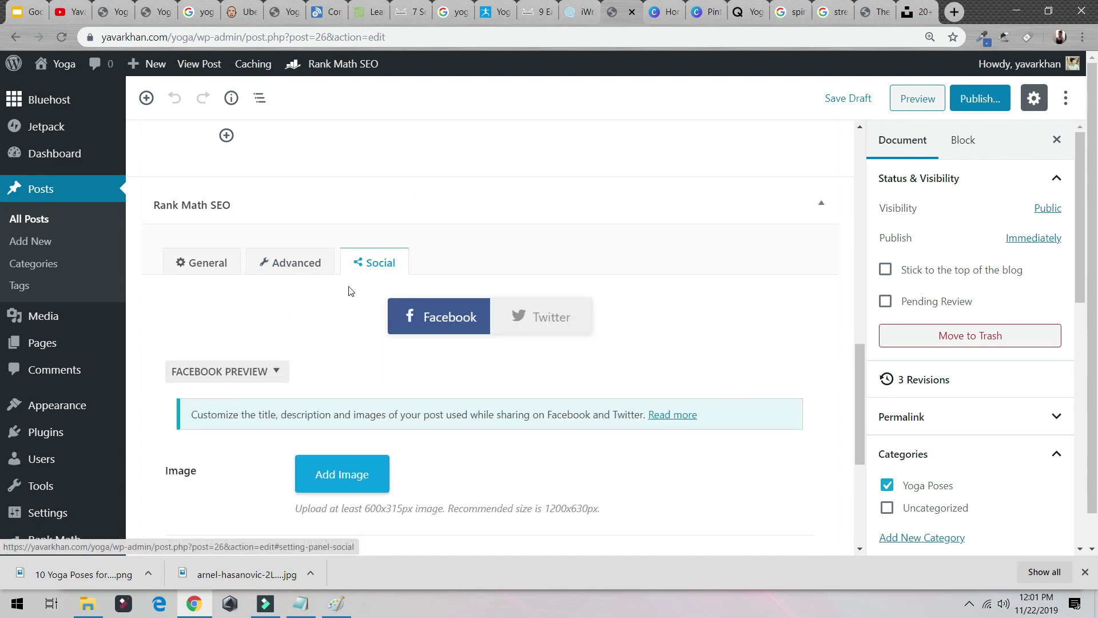
scroll(351, 292, "down", 5)
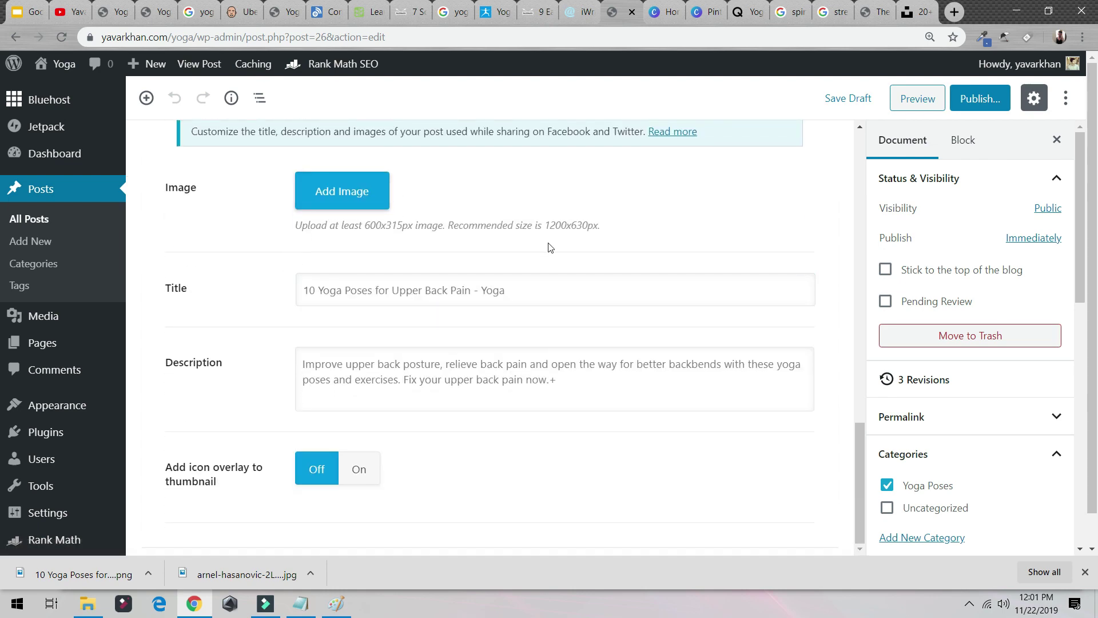
left_click_drag(549, 247, 611, 218)
scroll(1039, 478, "down", 8)
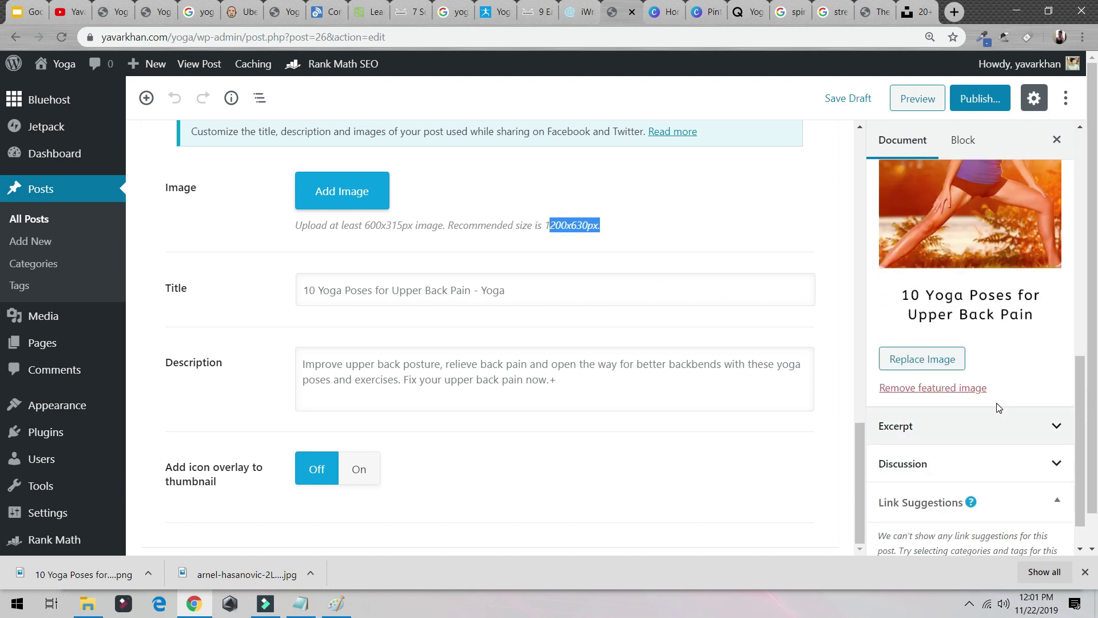
scroll(999, 408, "up", 4)
scroll(998, 408, "down", 3)
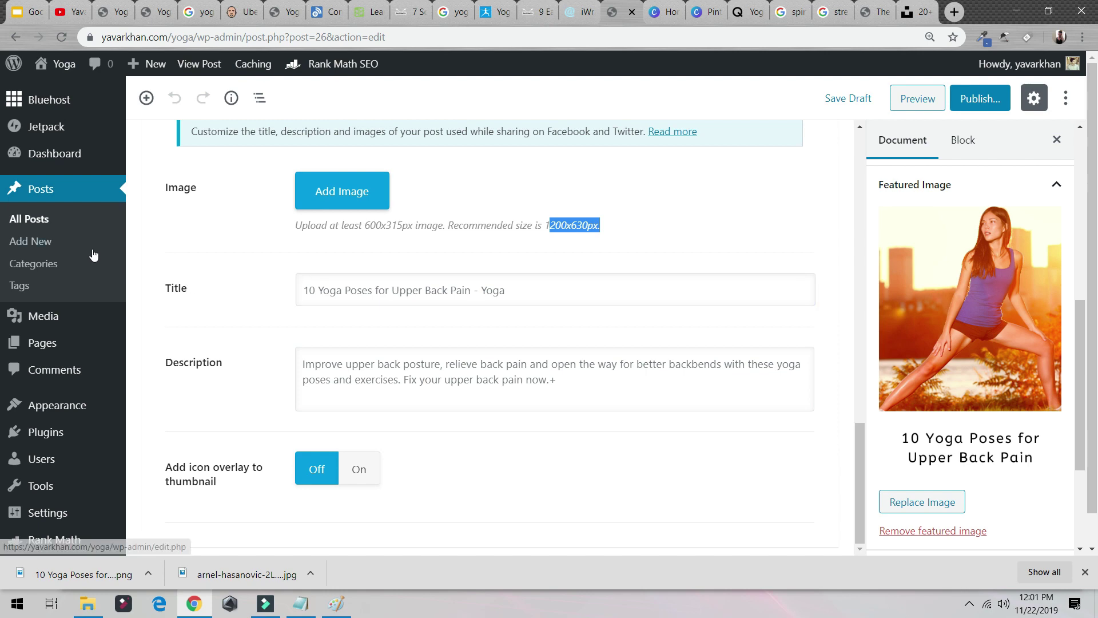
Open the Rank Math dashboard and look over its first modules, such as 404 Monitor, AMP and Link Counter
scroll(80, 355, "down", 1)
left_click(74, 503)
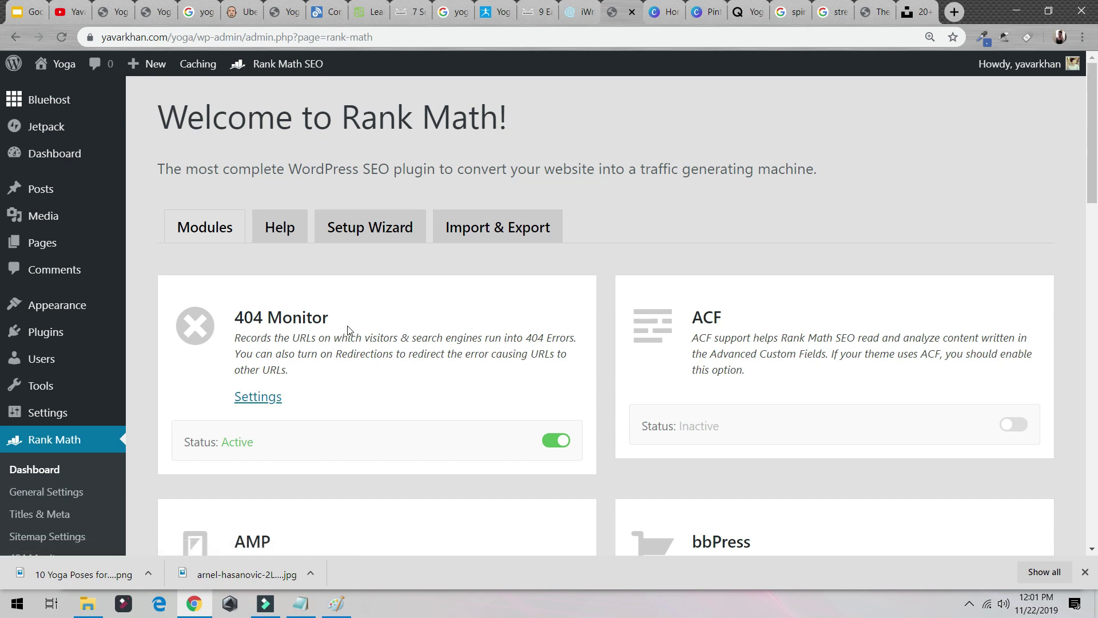
scroll(348, 331, "down", 5)
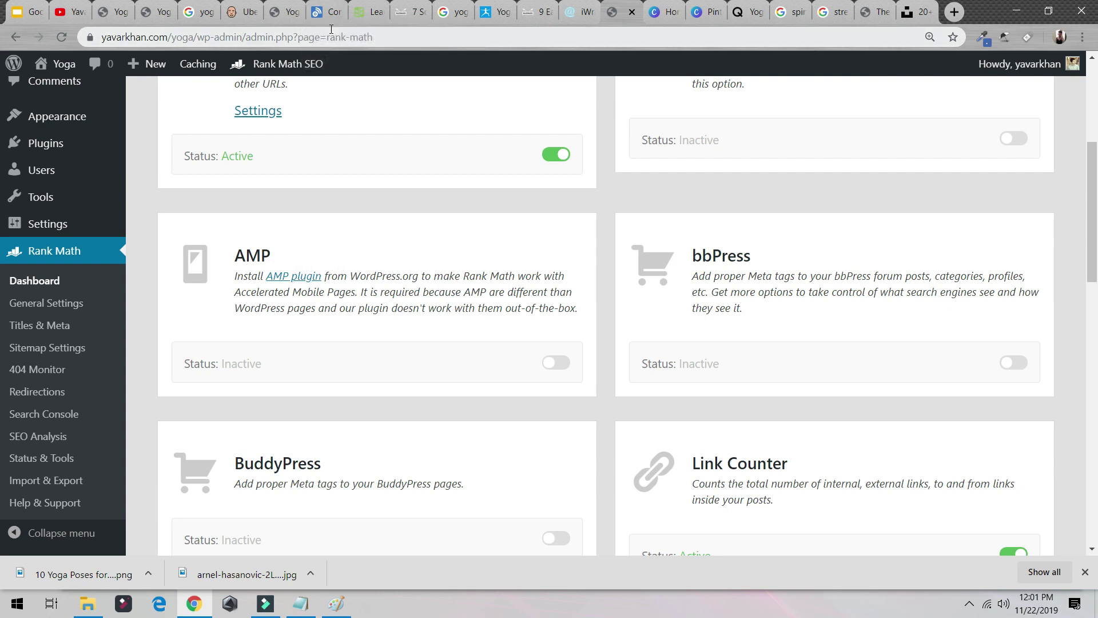
Search Google for "+site speed google" in a new browser tab and open the PageSpeed Insights page
left_click(954, 13)
type("+site sp")
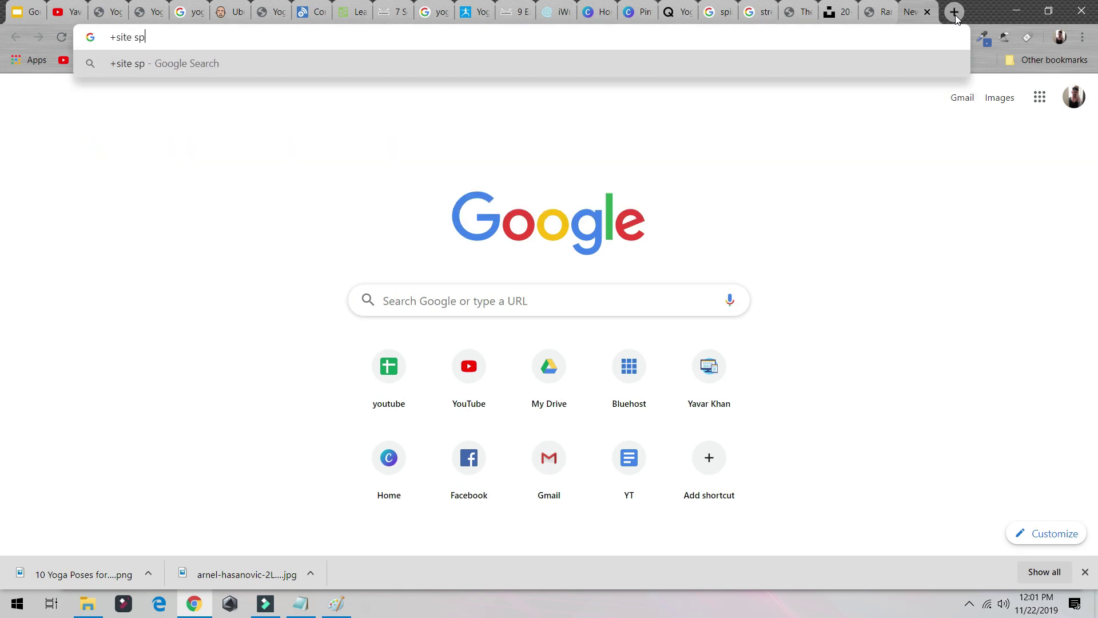
type("eed google")
key("Return")
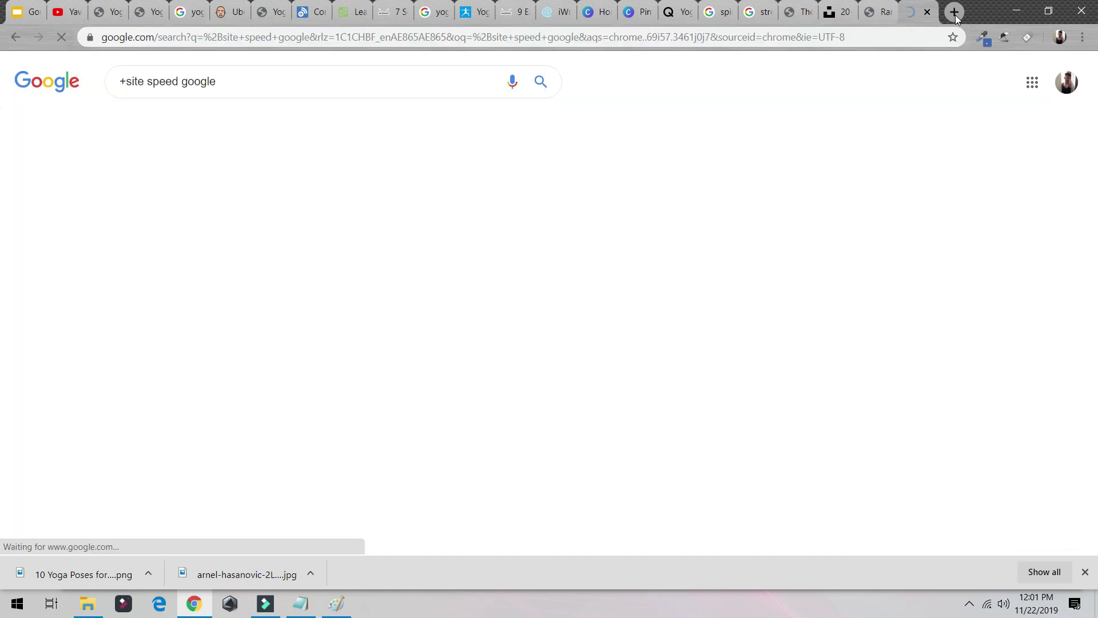
left_click(197, 181)
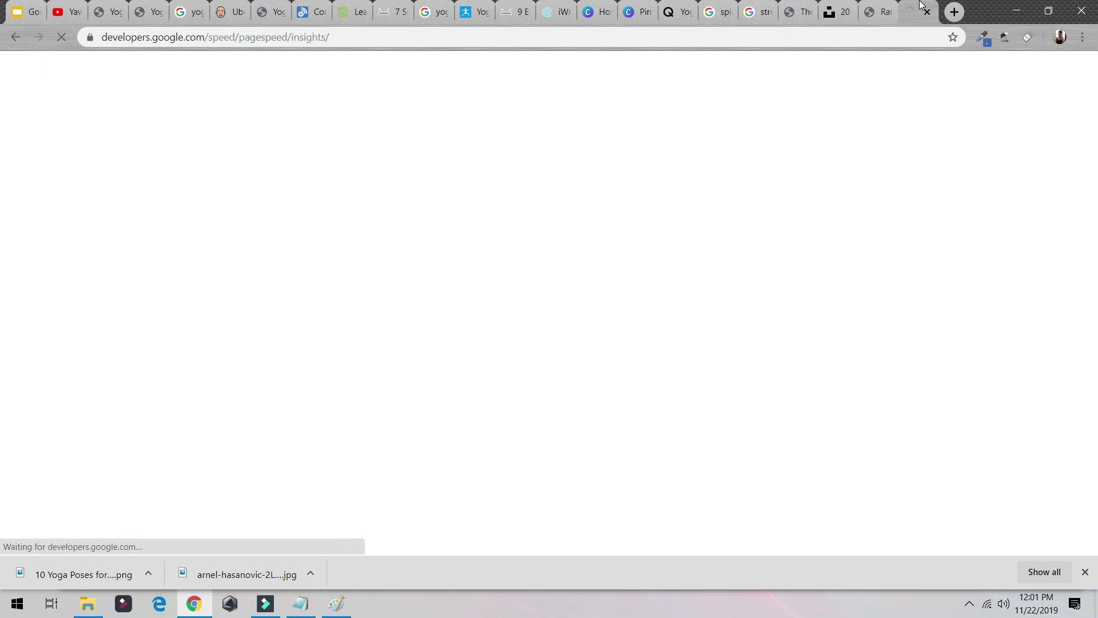
Return to the Rank Math dashboard and review the modules from AMP through Redirections and Rich Snippets
left_click(880, 12)
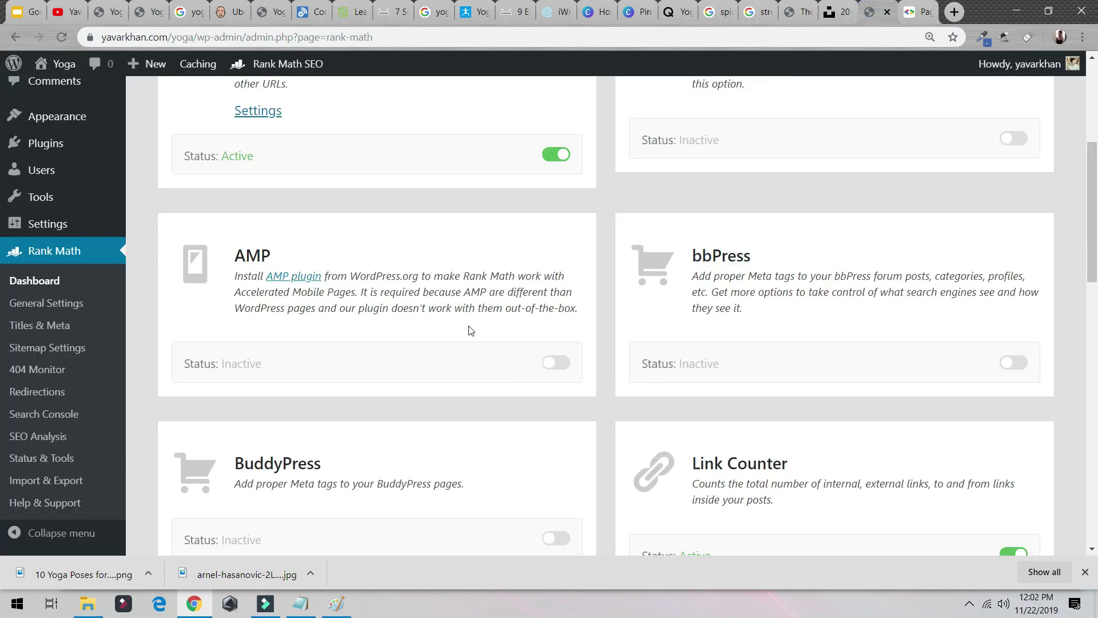
scroll(455, 246, "down", 8)
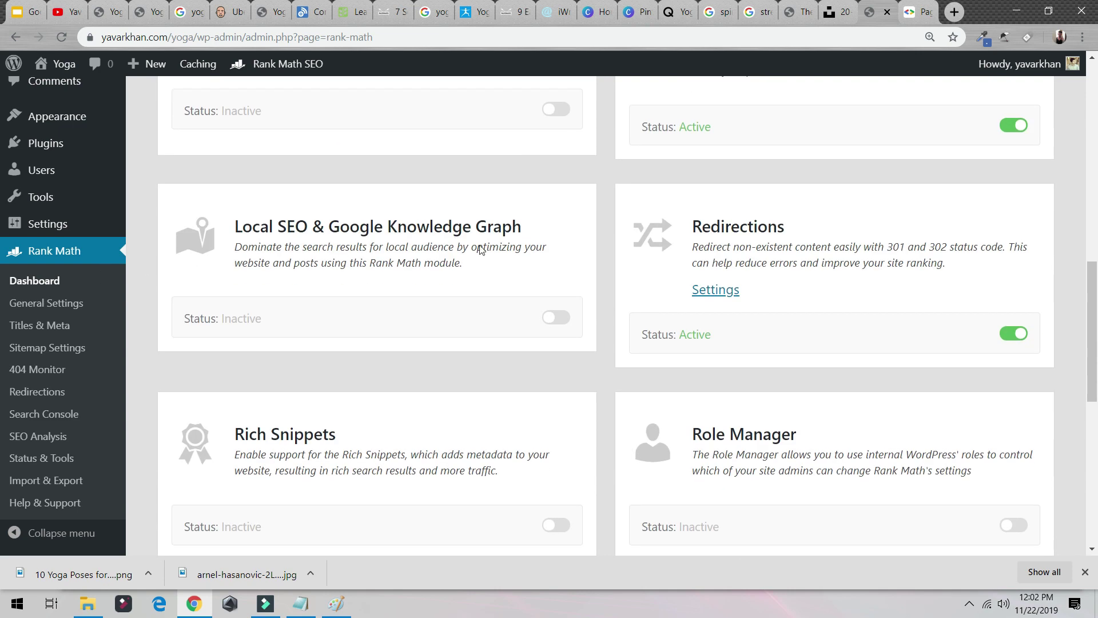
scroll(552, 322, "down", 3)
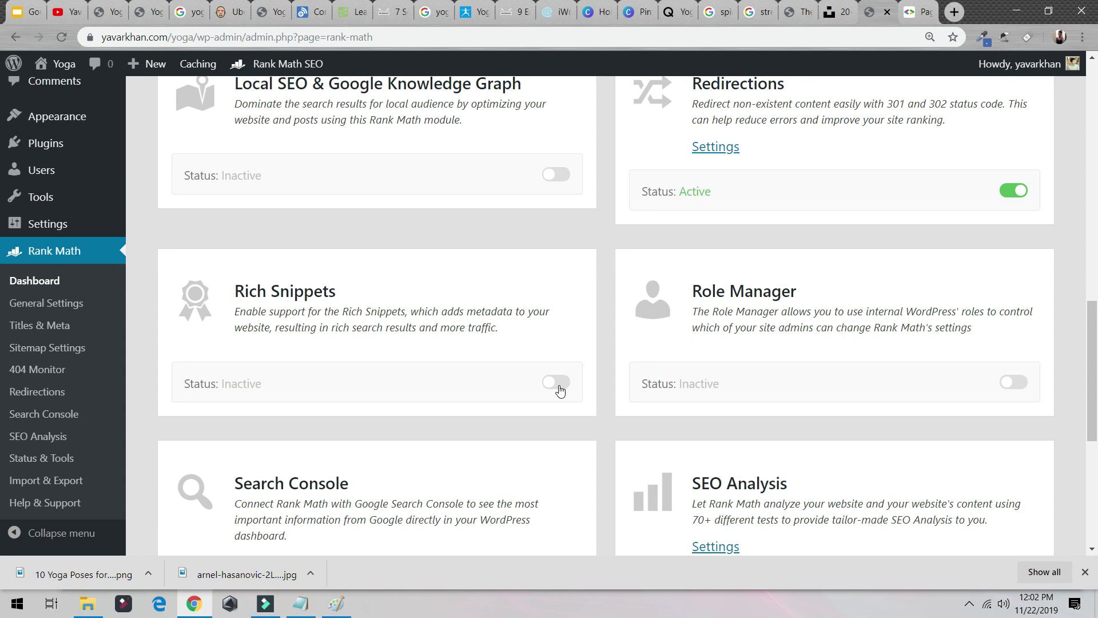
Search Google for "chicken recipes" in a new browser tab to view an example of rich snippets
left_click(963, 14)
type("ch")
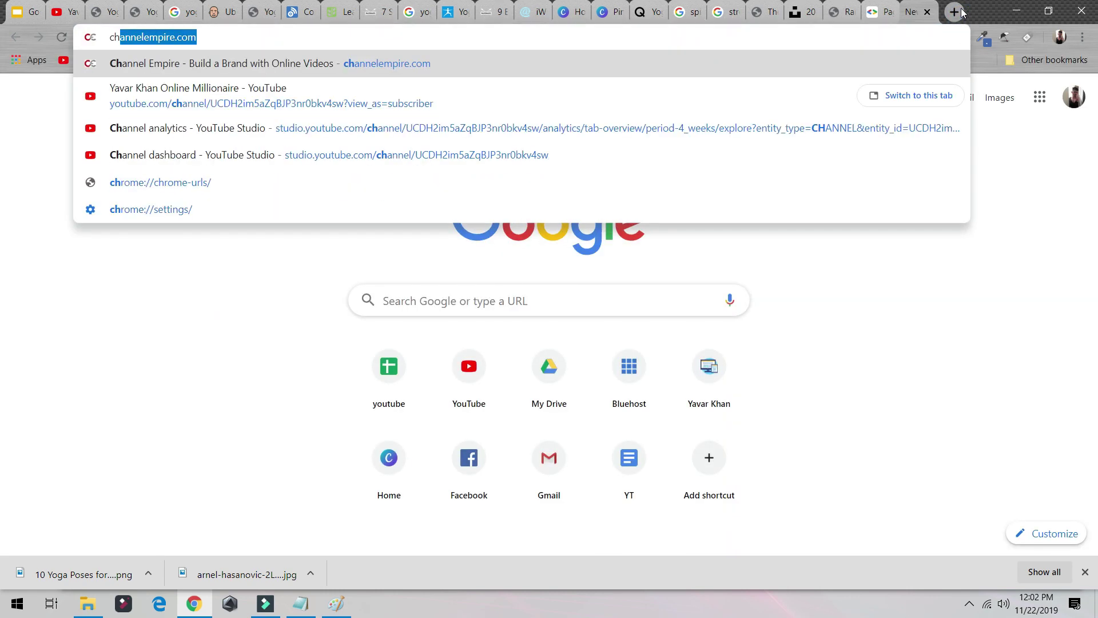
type("icken reci")
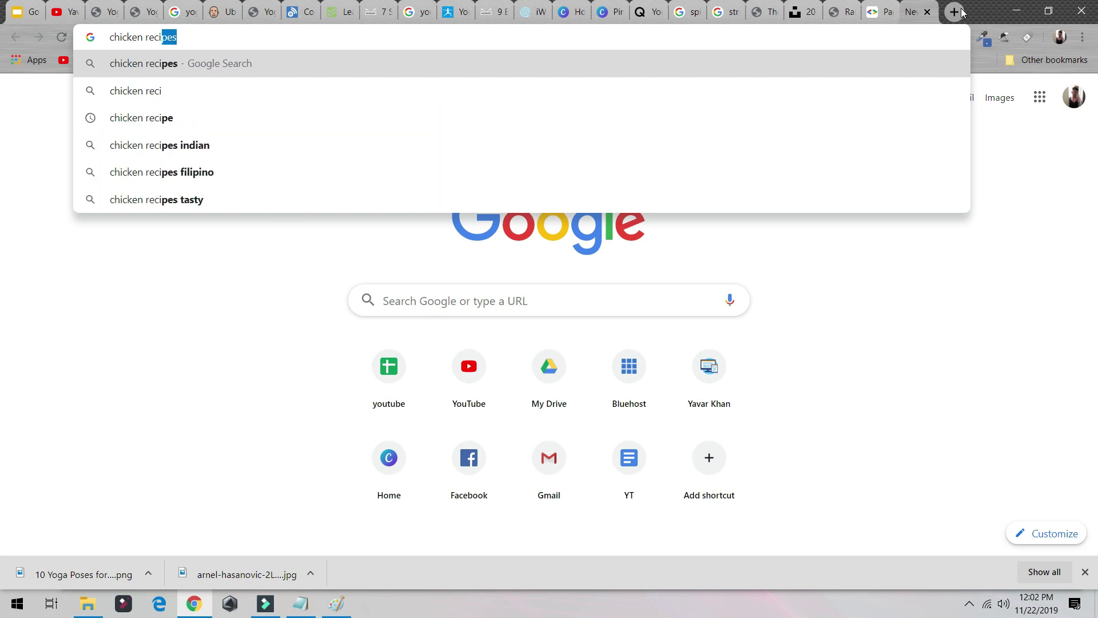
key("Return")
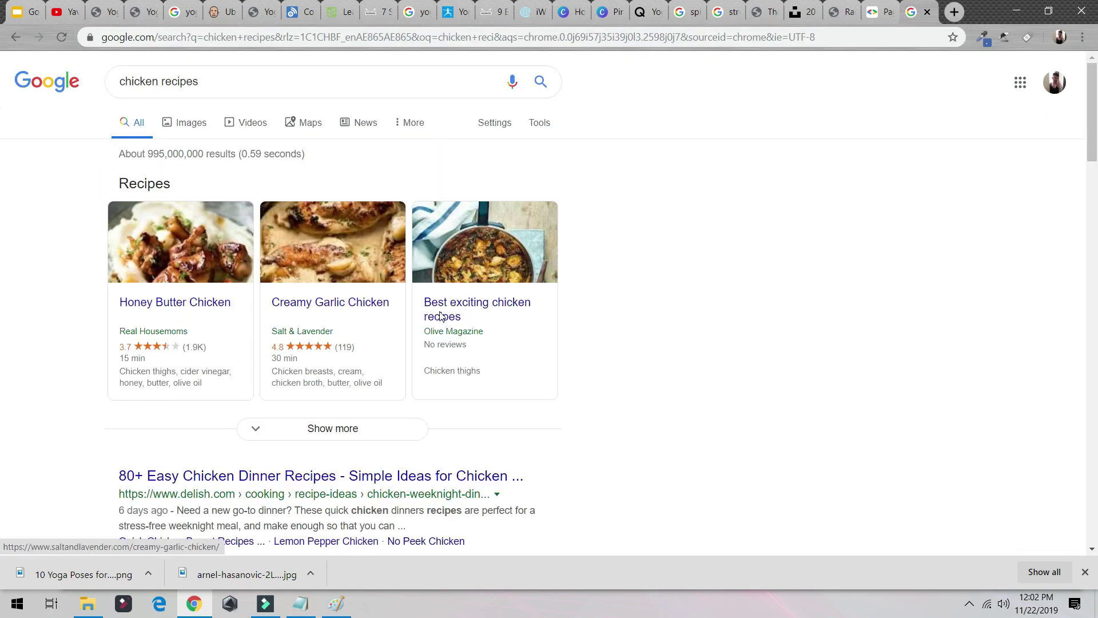
Return to the Rank Math dashboard and open the Sitemap module's settings
left_click(841, 12)
scroll(768, 293, "down", 6)
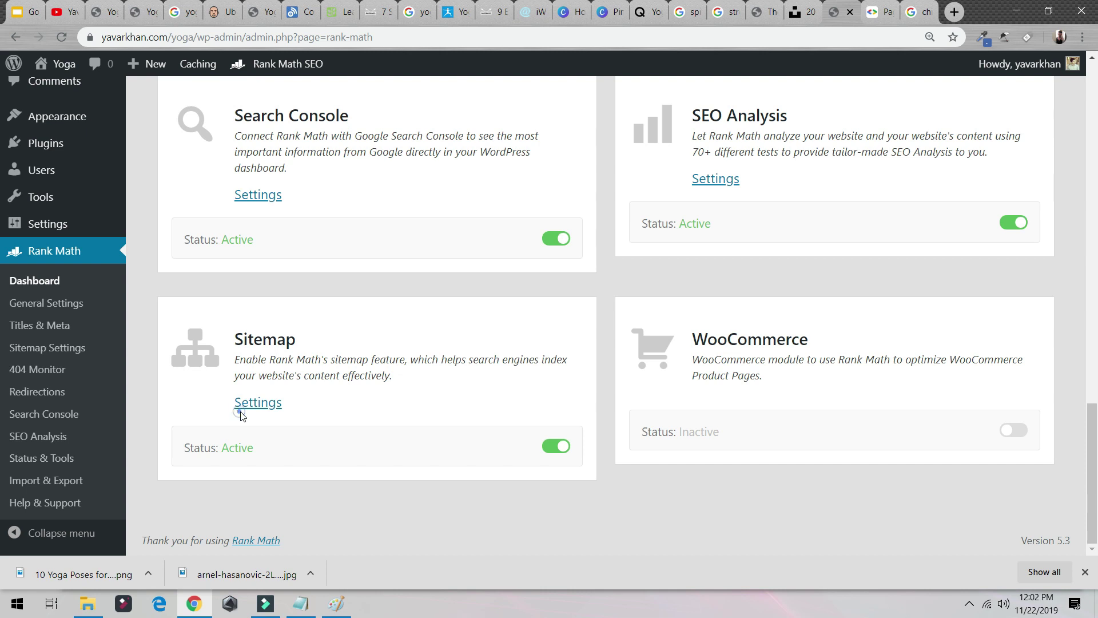
left_click(262, 404)
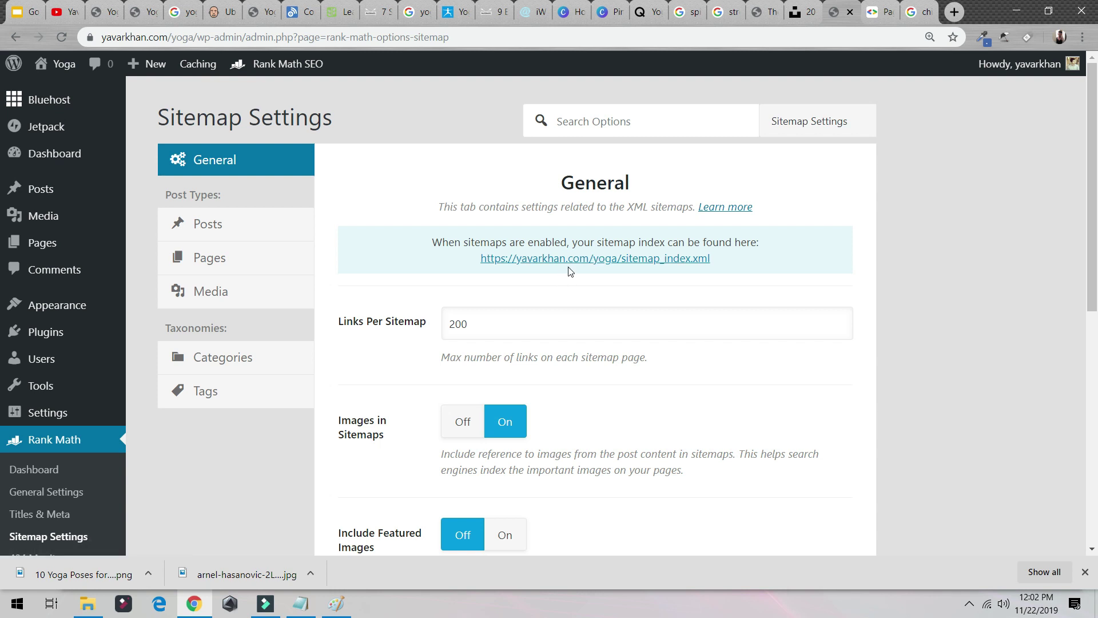
Find Google Search Console in a new browser tab and enter the tool from its introduction page
key("ctrl+t")
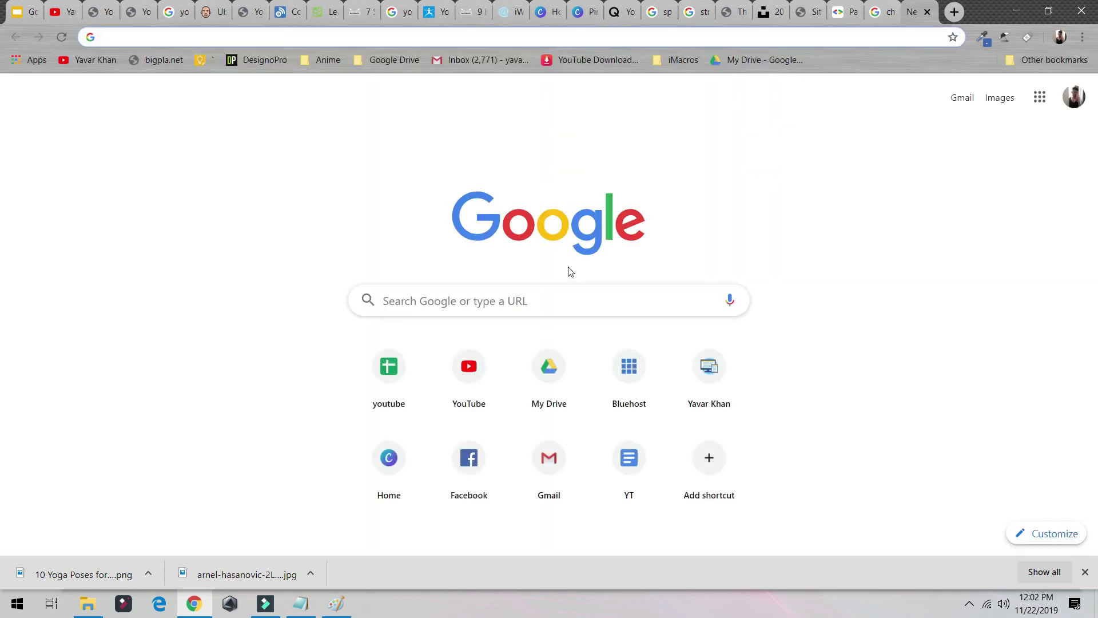
type("google cons")
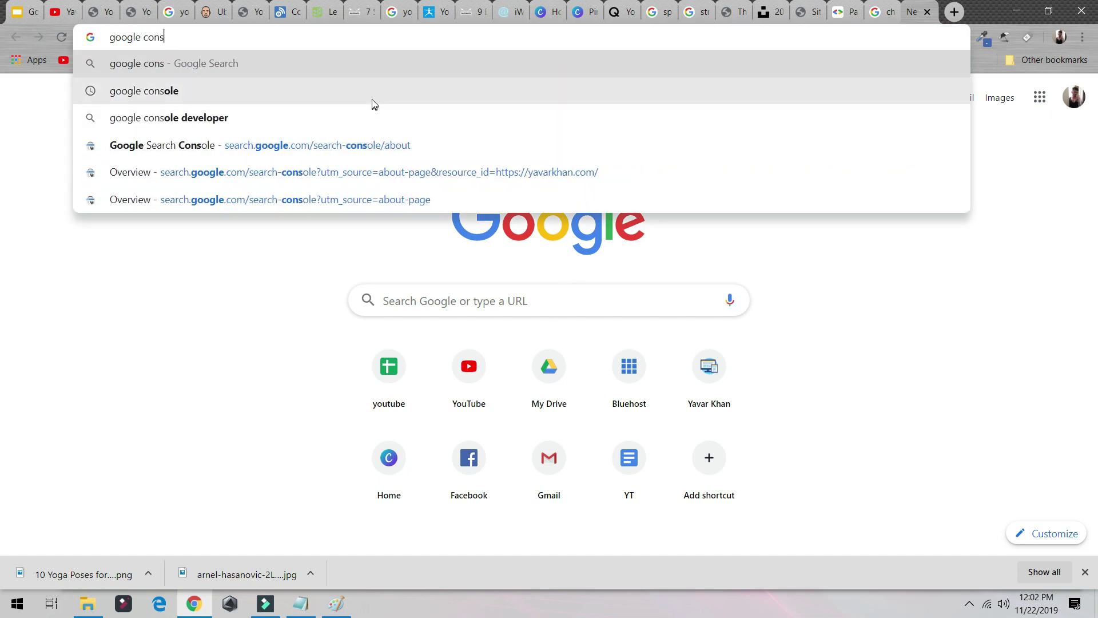
left_click(377, 145)
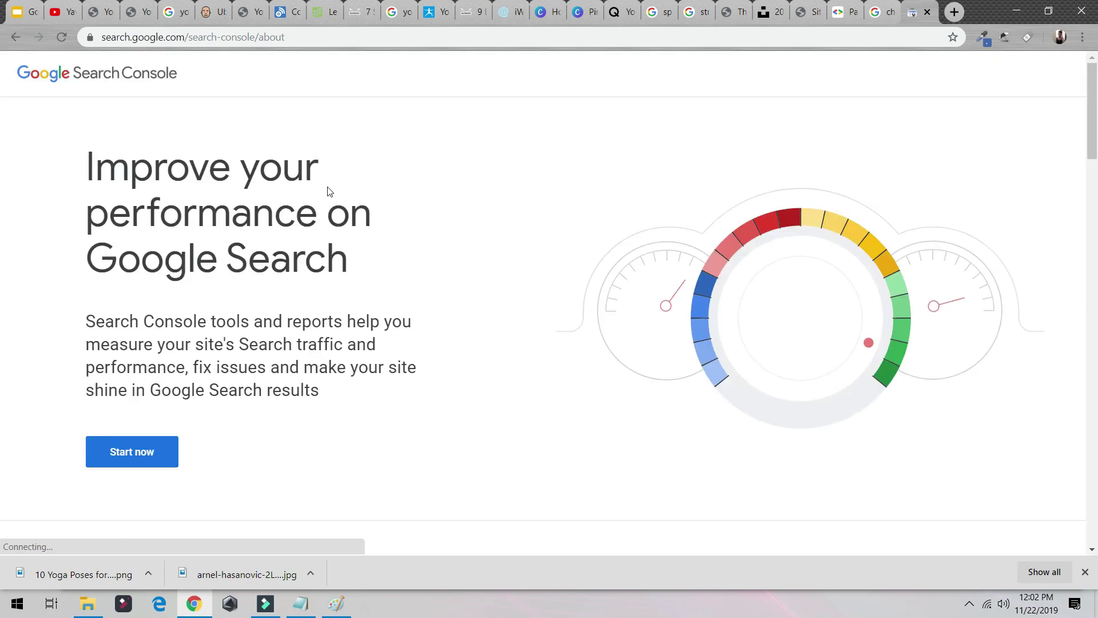
left_click(129, 445)
Move the Sitemap Settings browser tab beside the Search Console tab, and switch back to Search Console
left_click(838, 6)
left_click(808, 12)
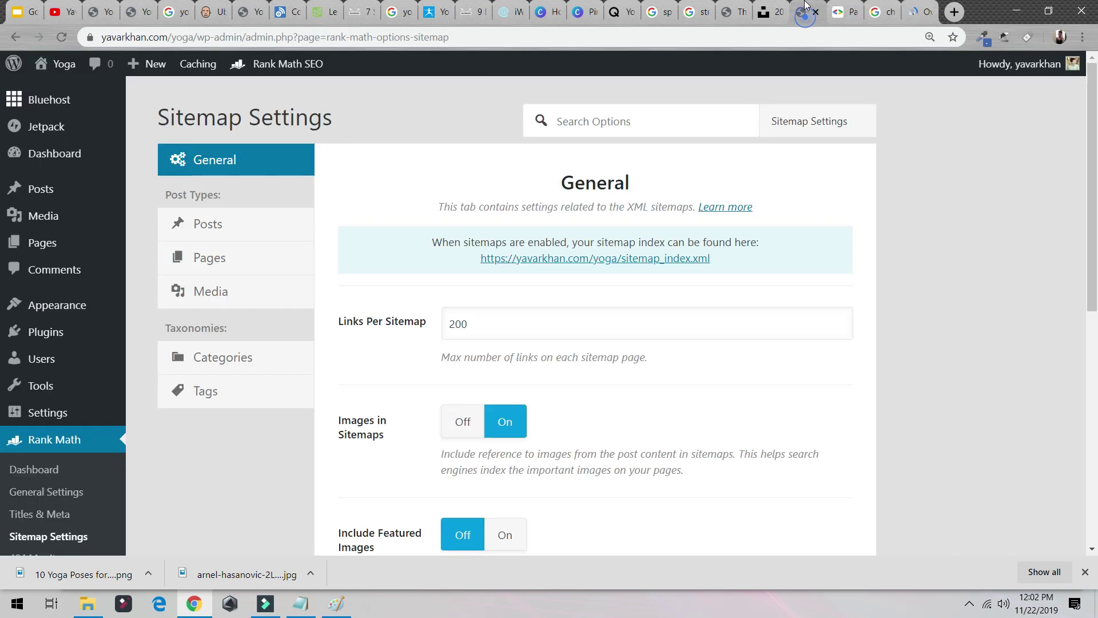
left_click_drag(807, 12, 892, 8)
left_click(916, 11)
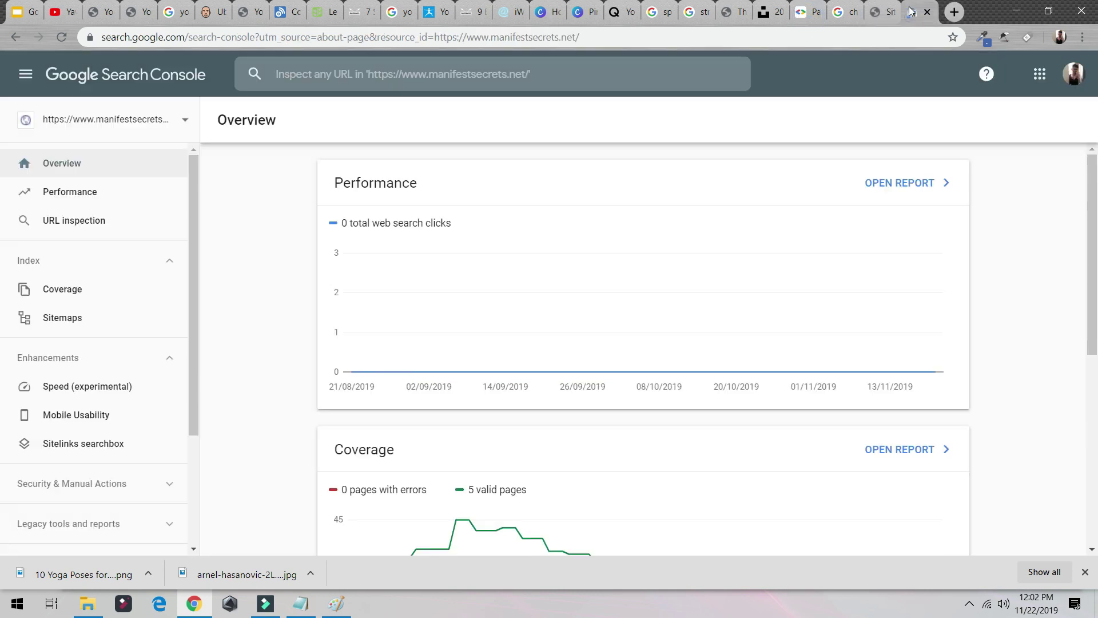
Switch Search Console to the property for the WordPress site's domain and review its overview, coverage and enhancements
left_click(119, 109)
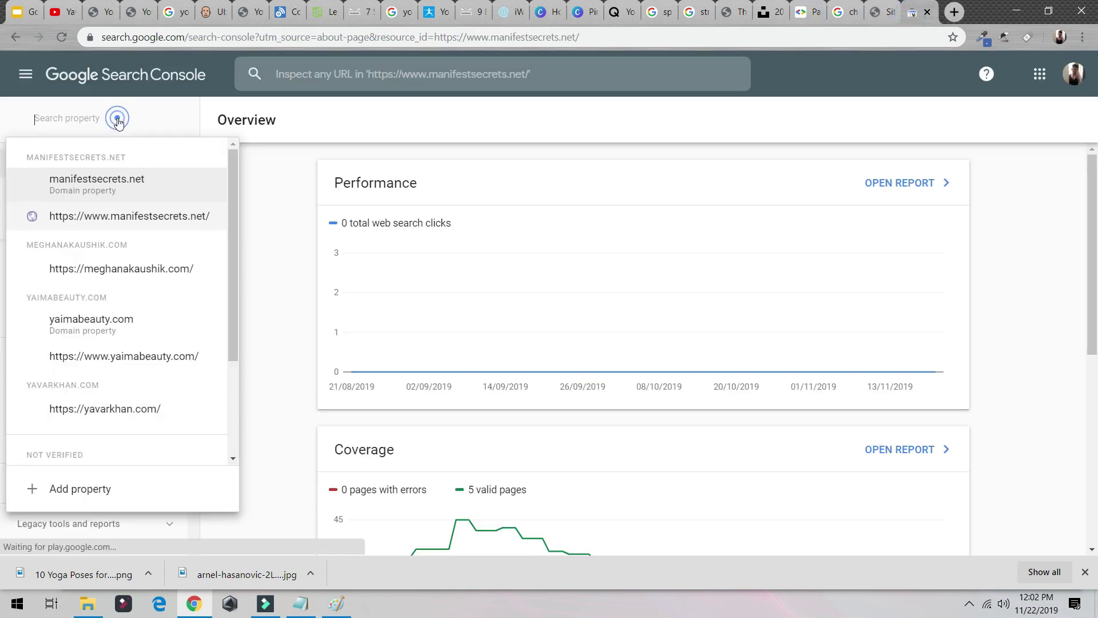
left_click(90, 411)
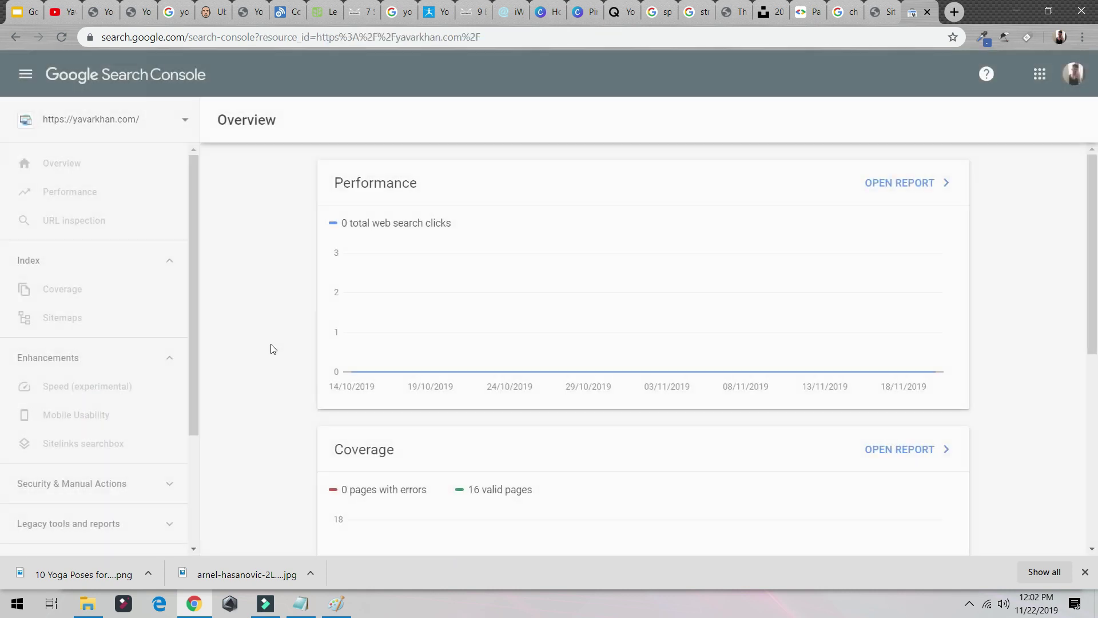
scroll(273, 349, "down", 6)
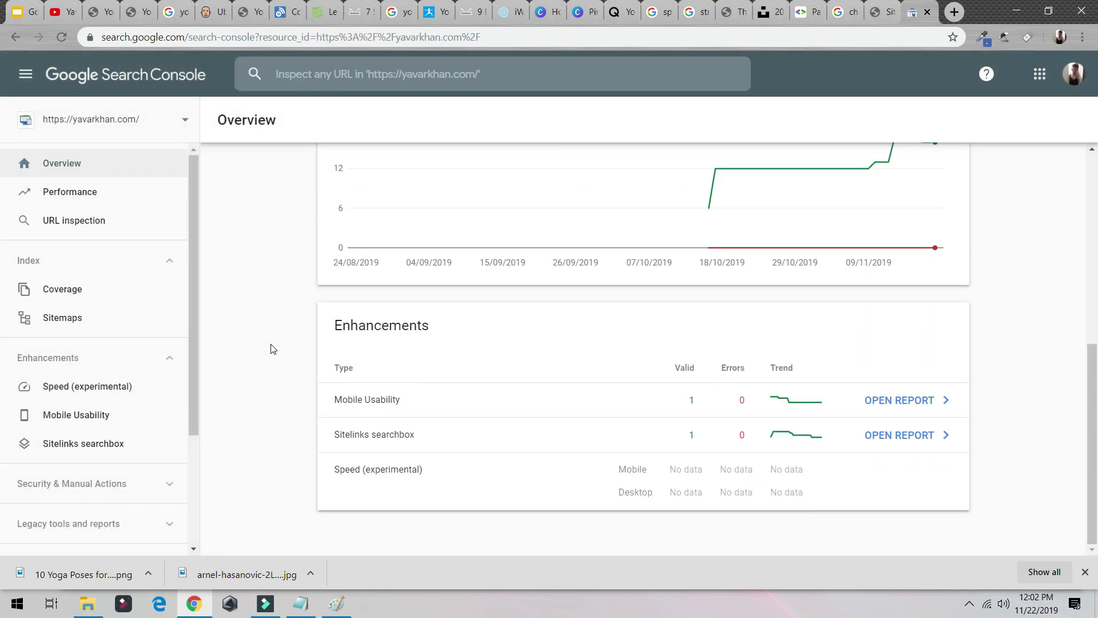
scroll(273, 349, "up", 3)
Open the property's Sitemaps report and examine the submitted /sitemap_index.xml entry
left_click(90, 191)
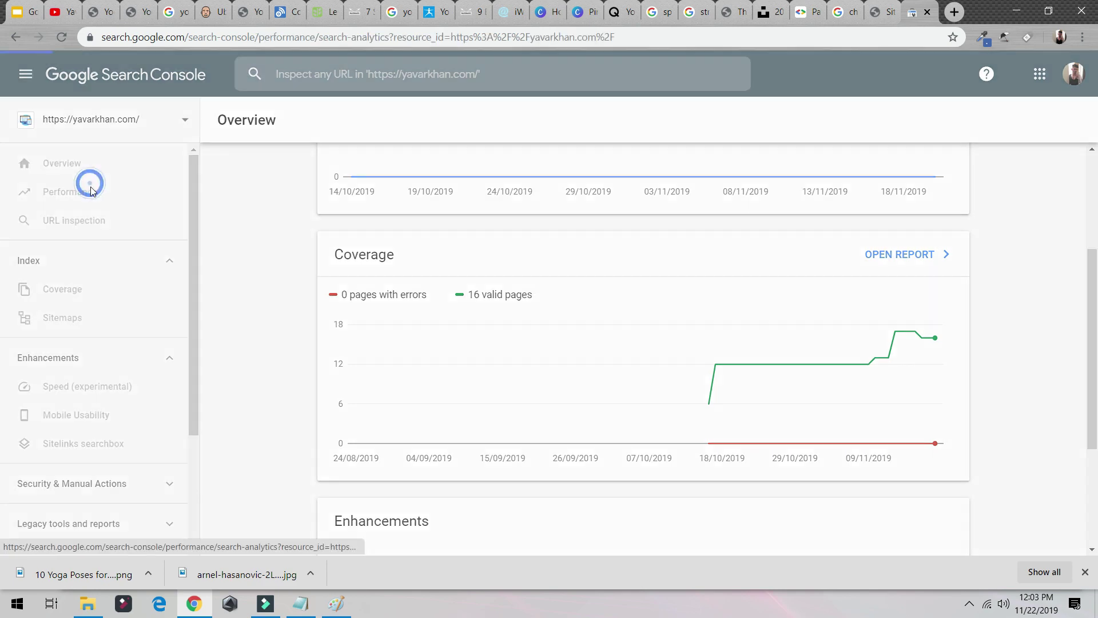
left_click(78, 320)
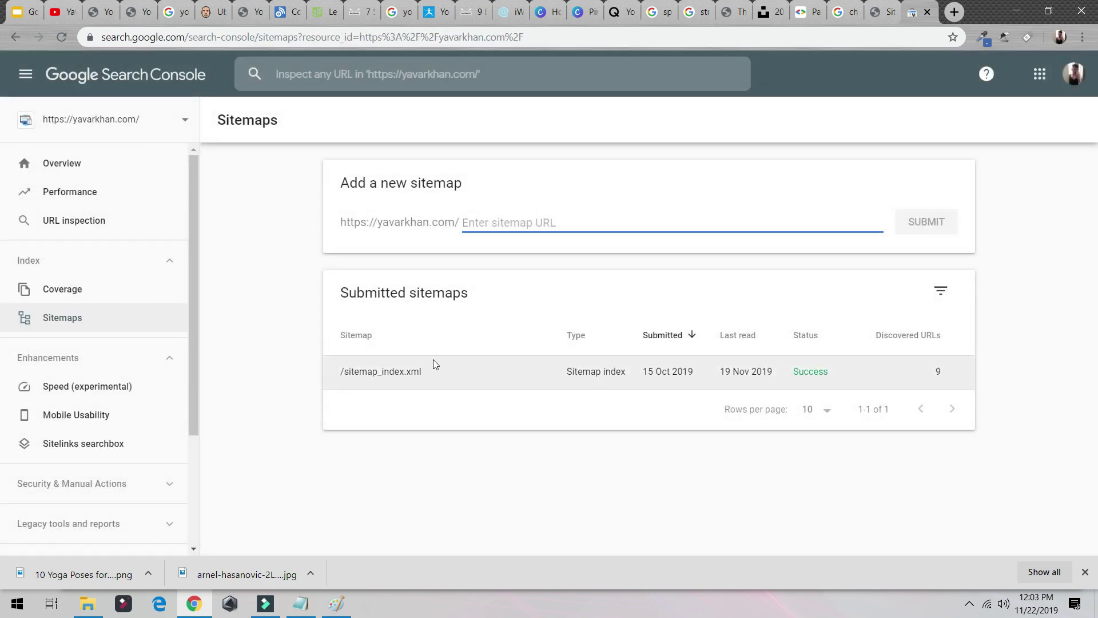
left_click_drag(433, 359, 321, 352)
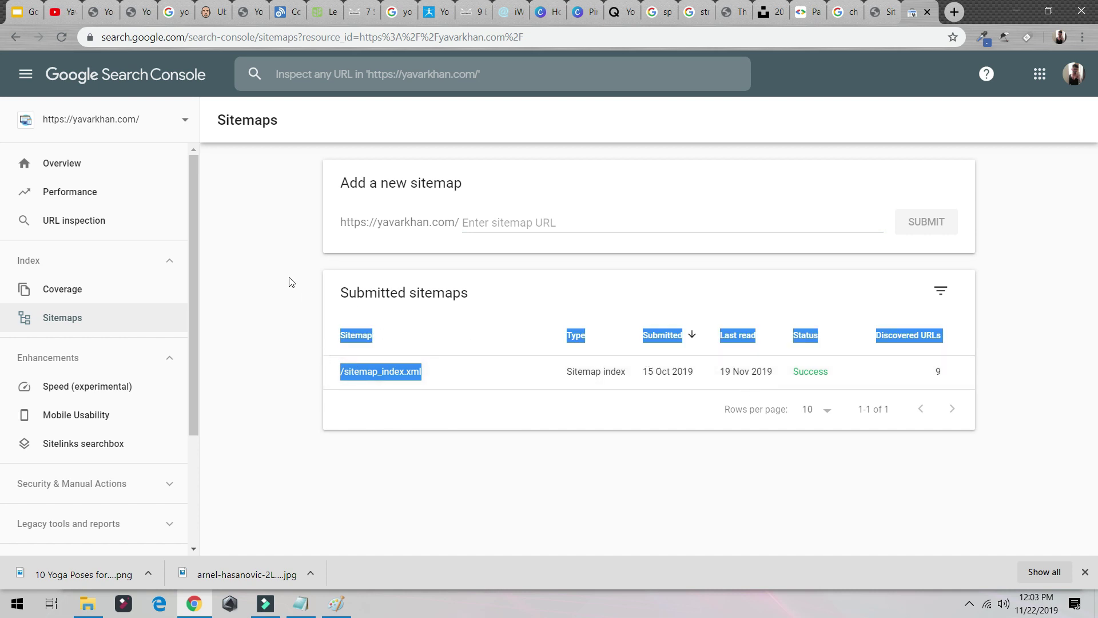
Open the property's Performance report and review its search queries and page breakdown
left_click(115, 196)
scroll(592, 439, "down", 3)
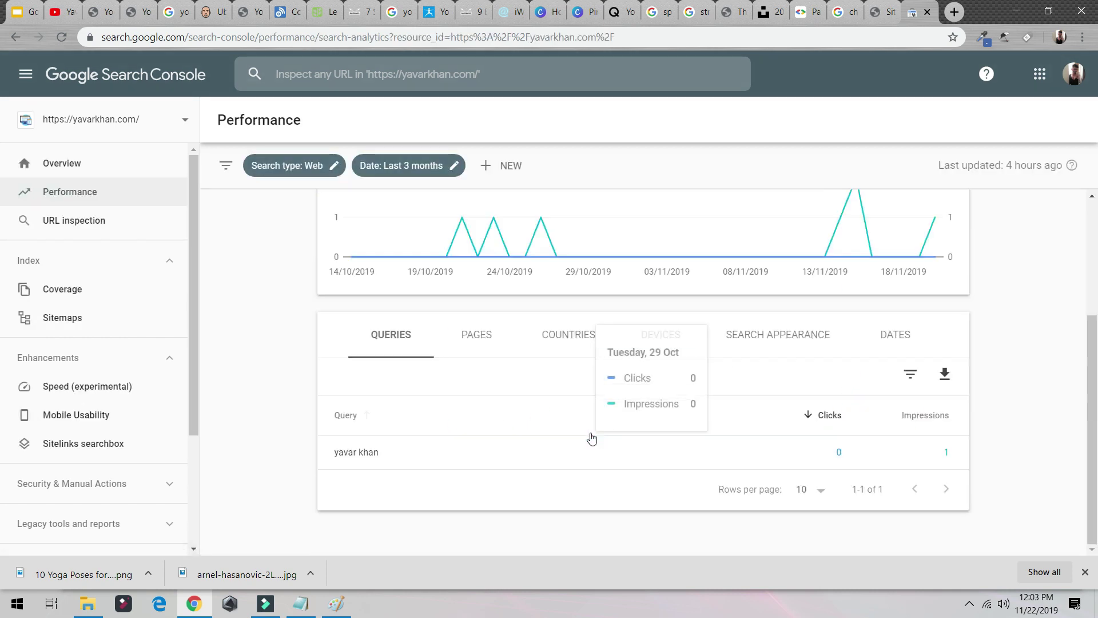
left_click(479, 340)
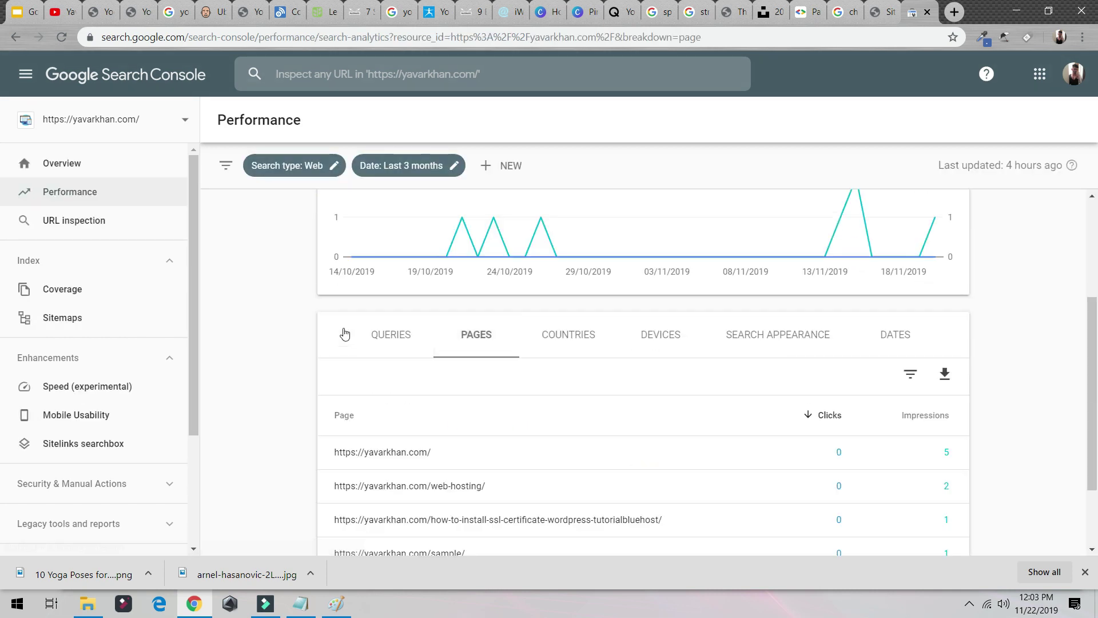
Look at the URL inspection field and review the property's Speed (experimental) report for mobile and desktop
left_click(100, 221)
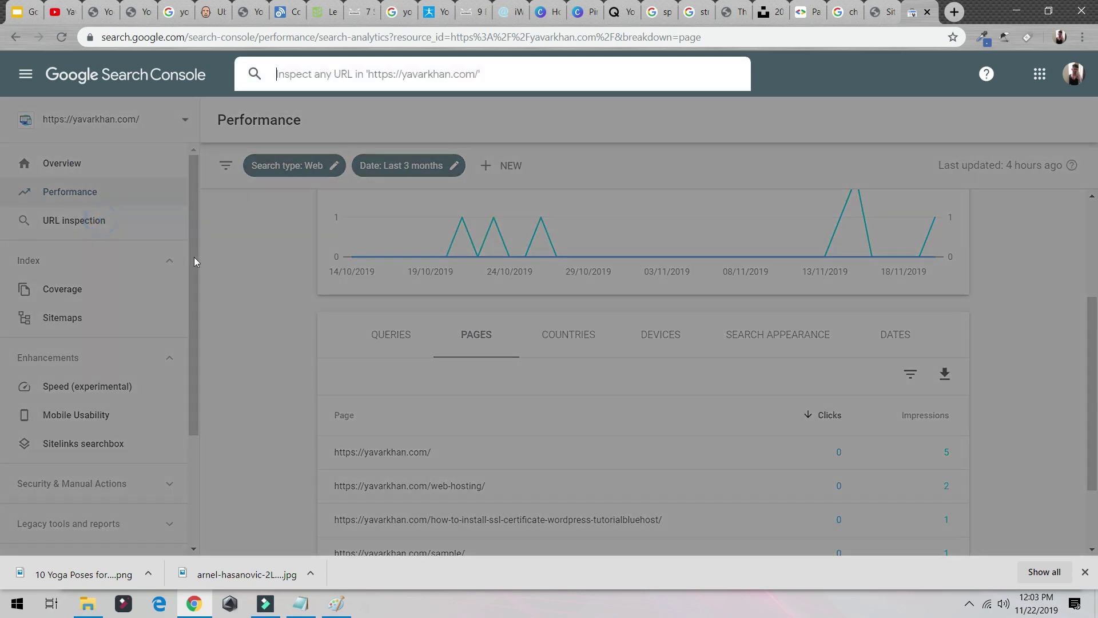
left_click(87, 282)
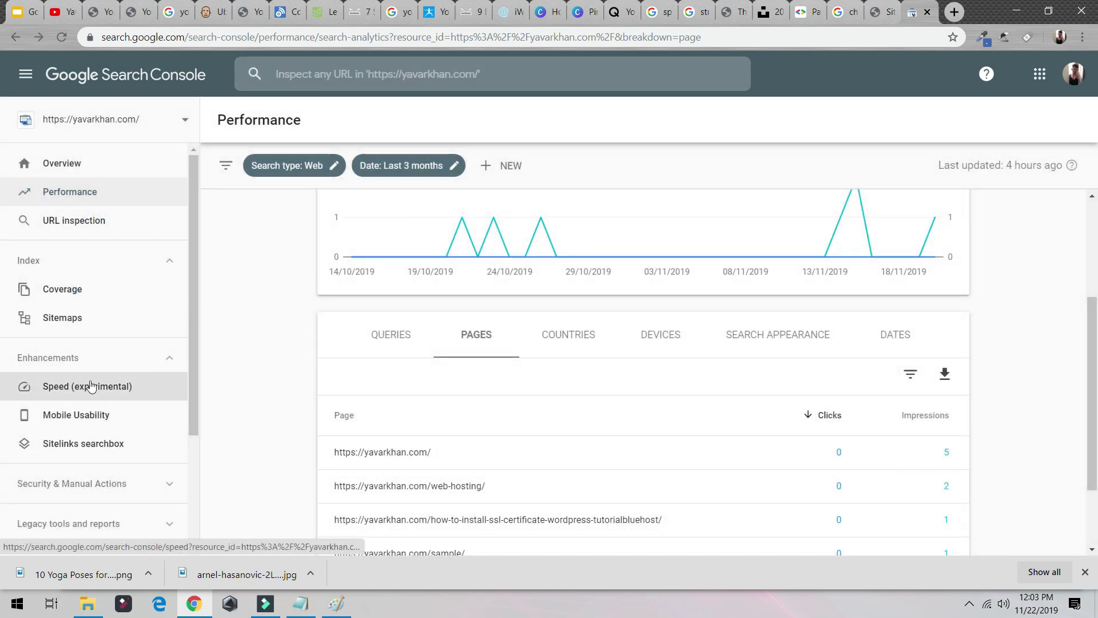
left_click(86, 383)
scroll(377, 398, "down", 3)
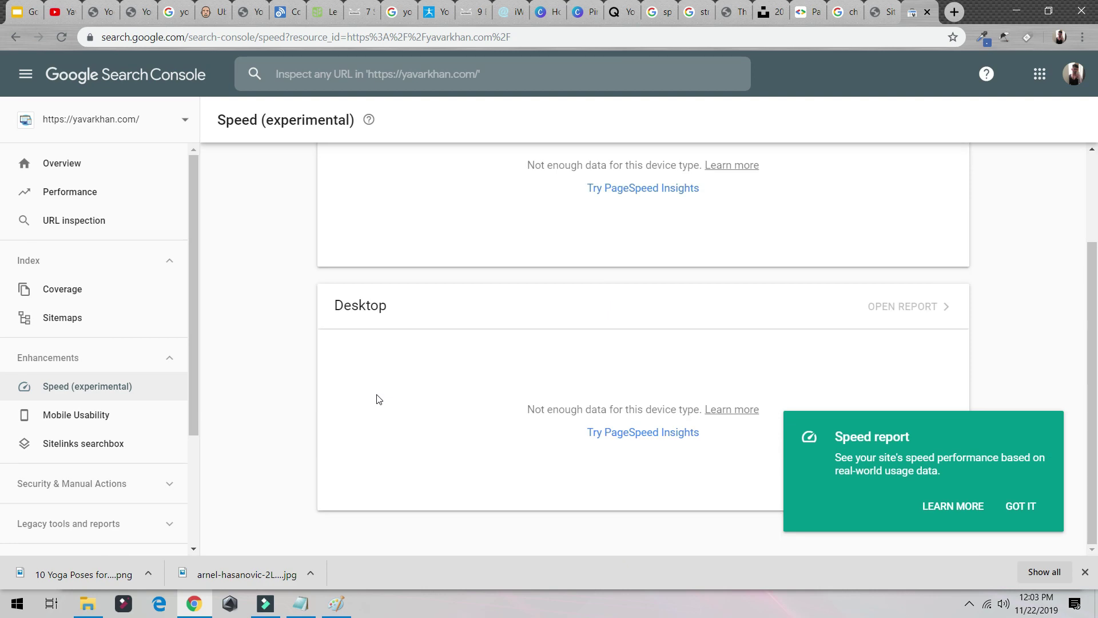
Open the Mobile Usability report and examine its valid pages chart and details
left_click(76, 416)
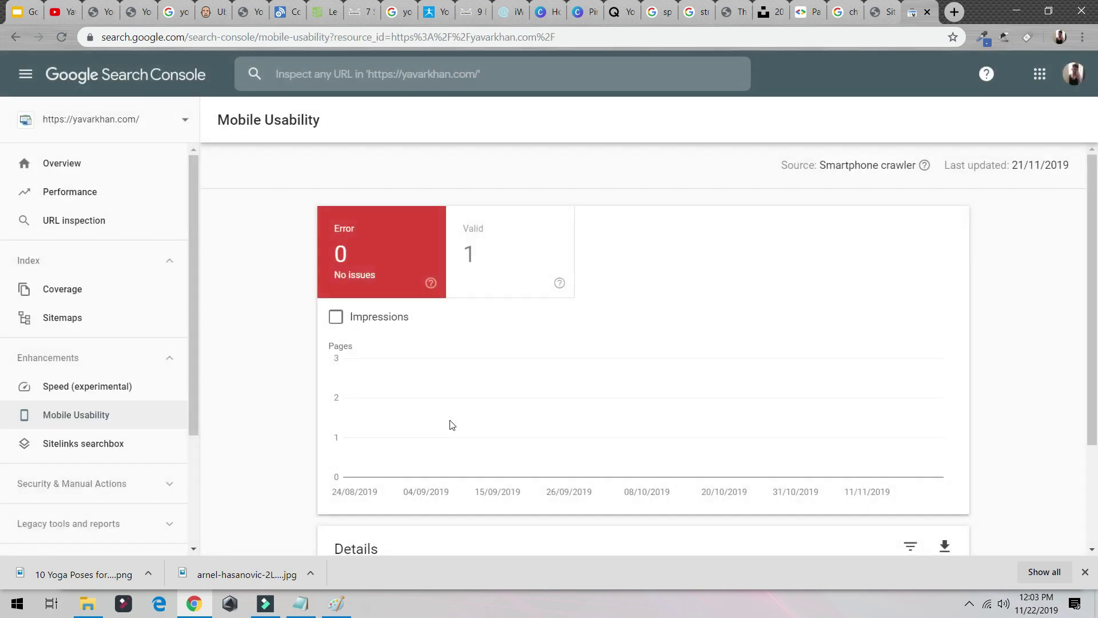
scroll(453, 399, "down", 3)
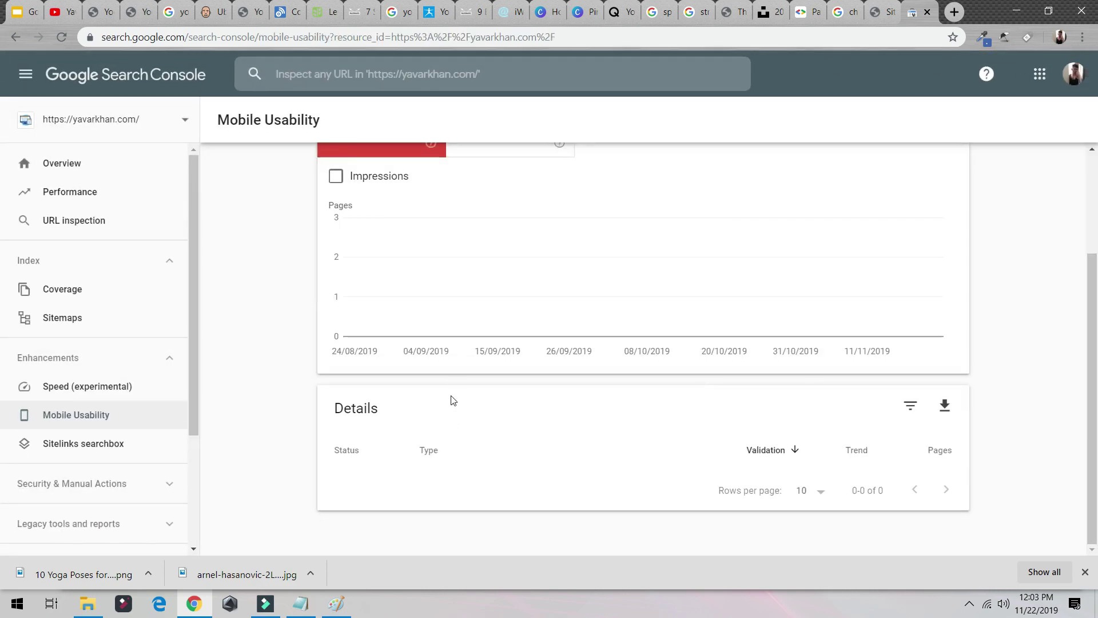
scroll(495, 246, "up", 3)
left_click(497, 255)
scroll(497, 254, "down", 3)
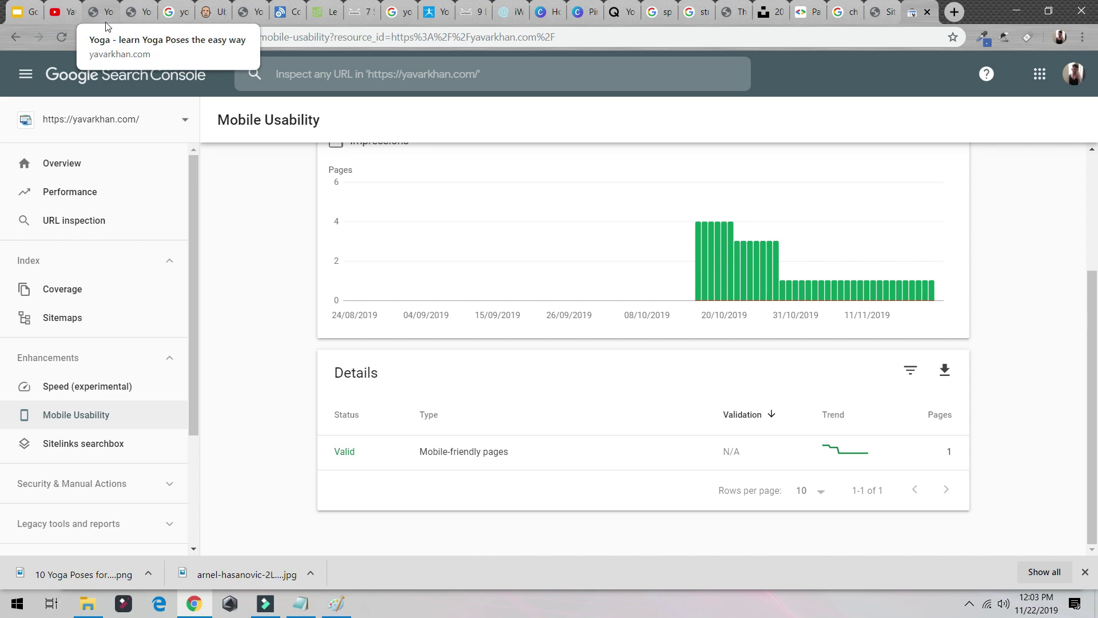
Switch to the open YouTube channel tab and look over the channel's home page
left_click(62, 12)
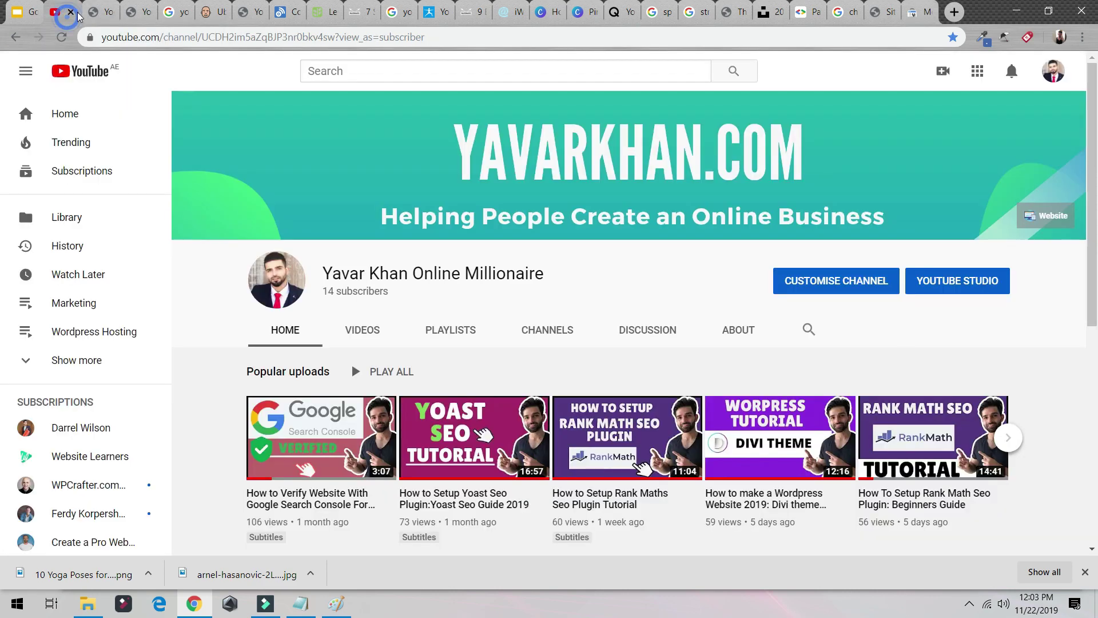
scroll(391, 309, "down", 4)
scroll(391, 310, "up", 4)
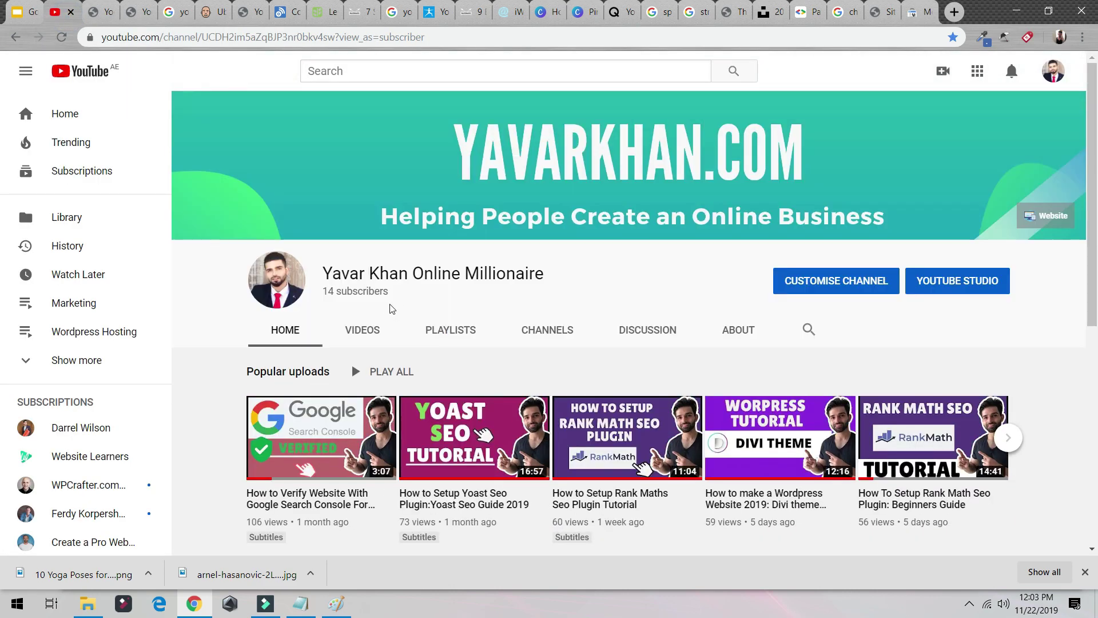